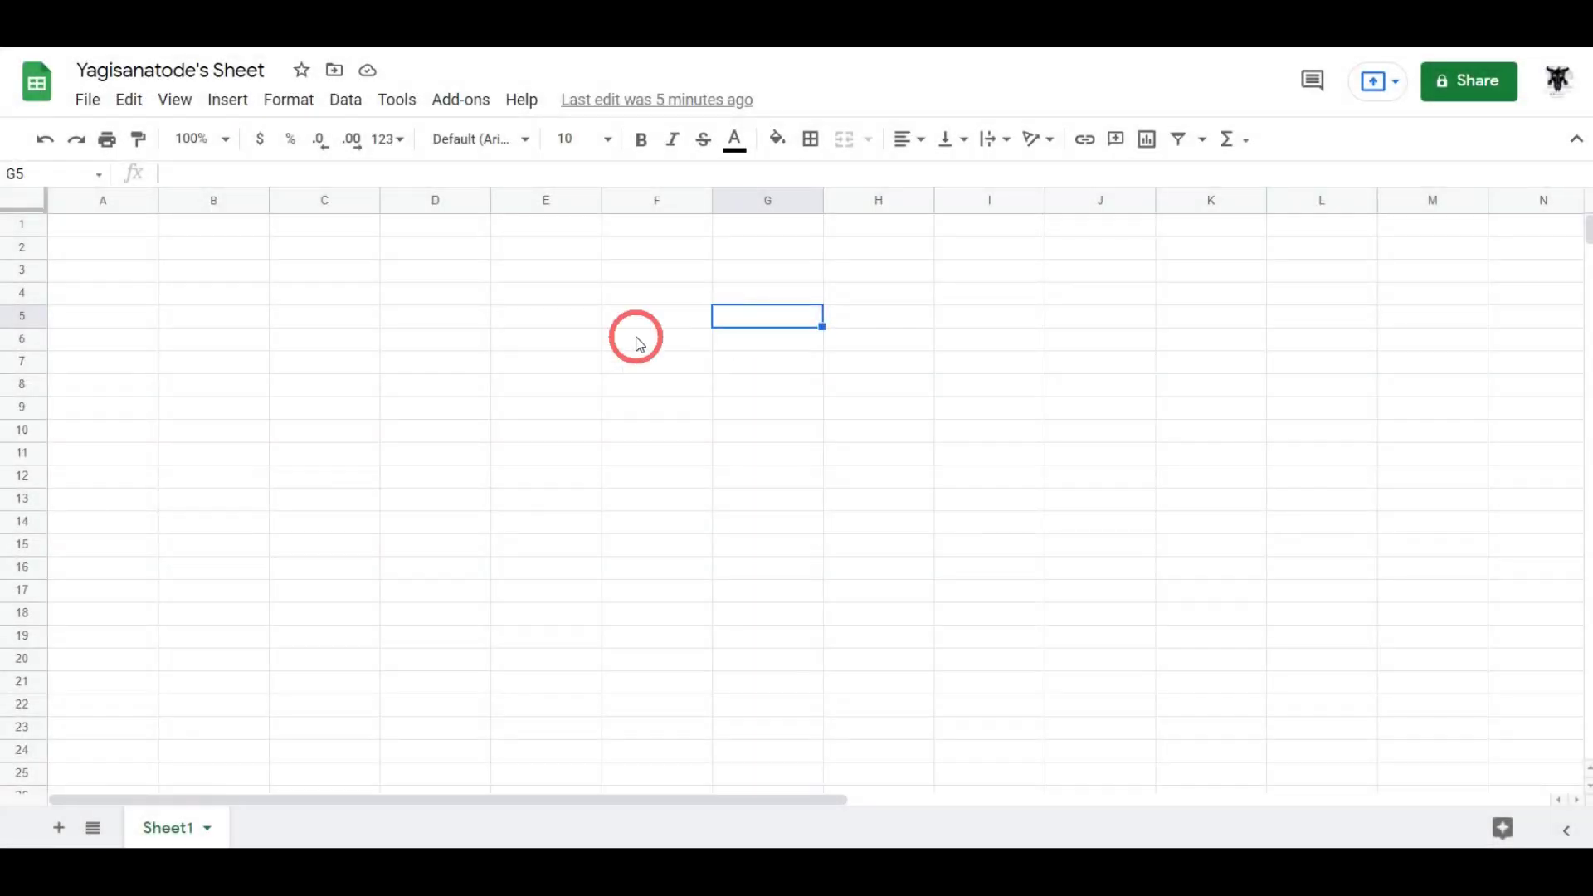
Step: Rename the sheet Sheet1 as Main
{"action": "left_click", "coordinate": [96, 226]}
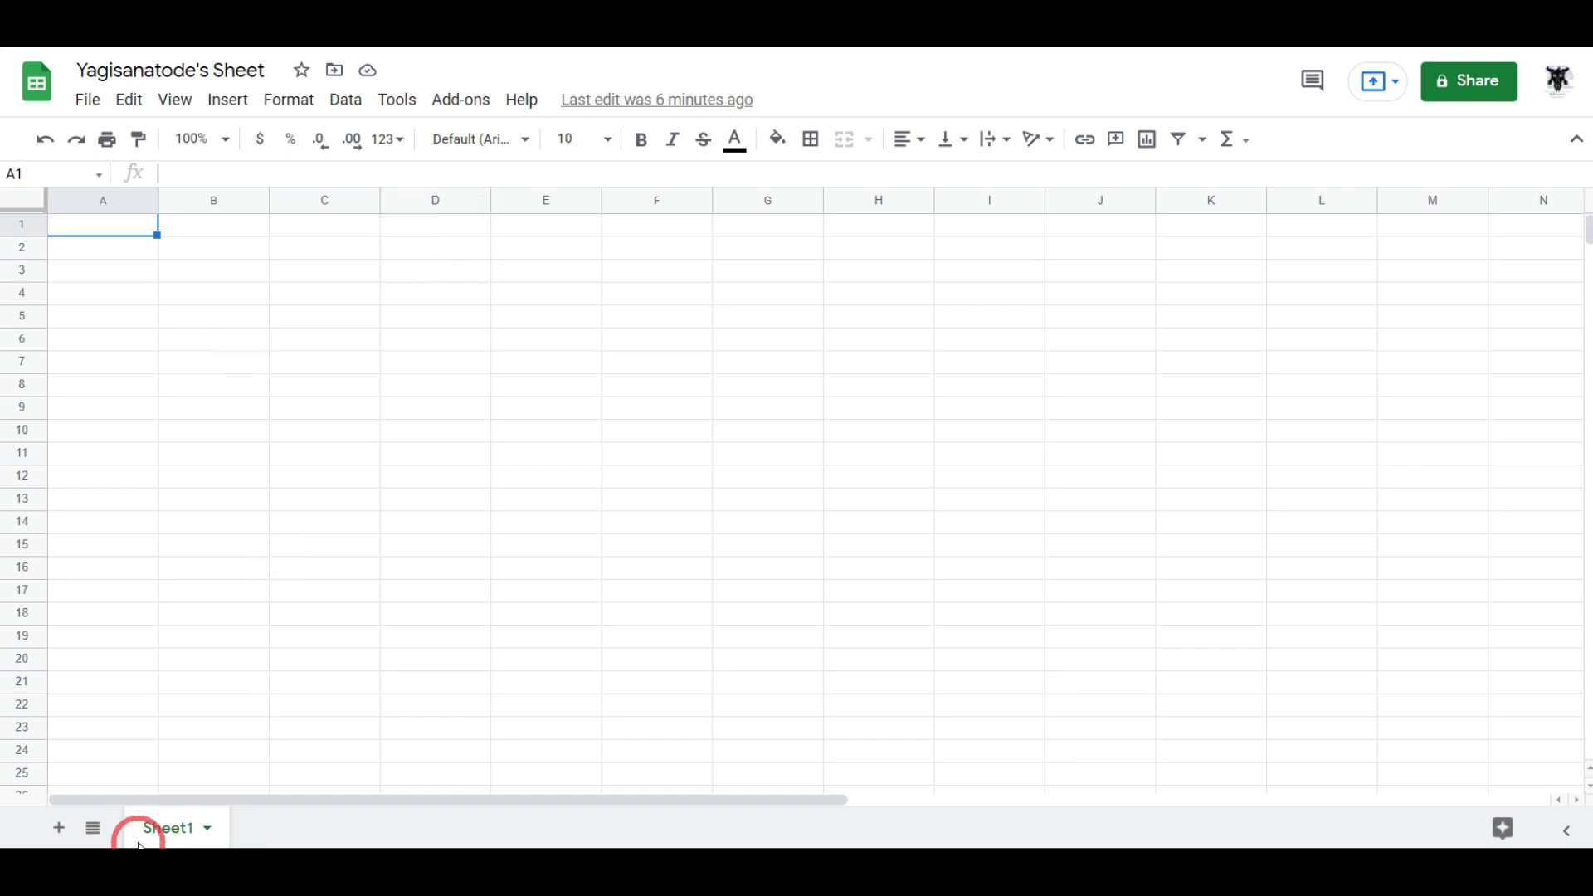
{"action": "double_click", "coordinate": [170, 828]}
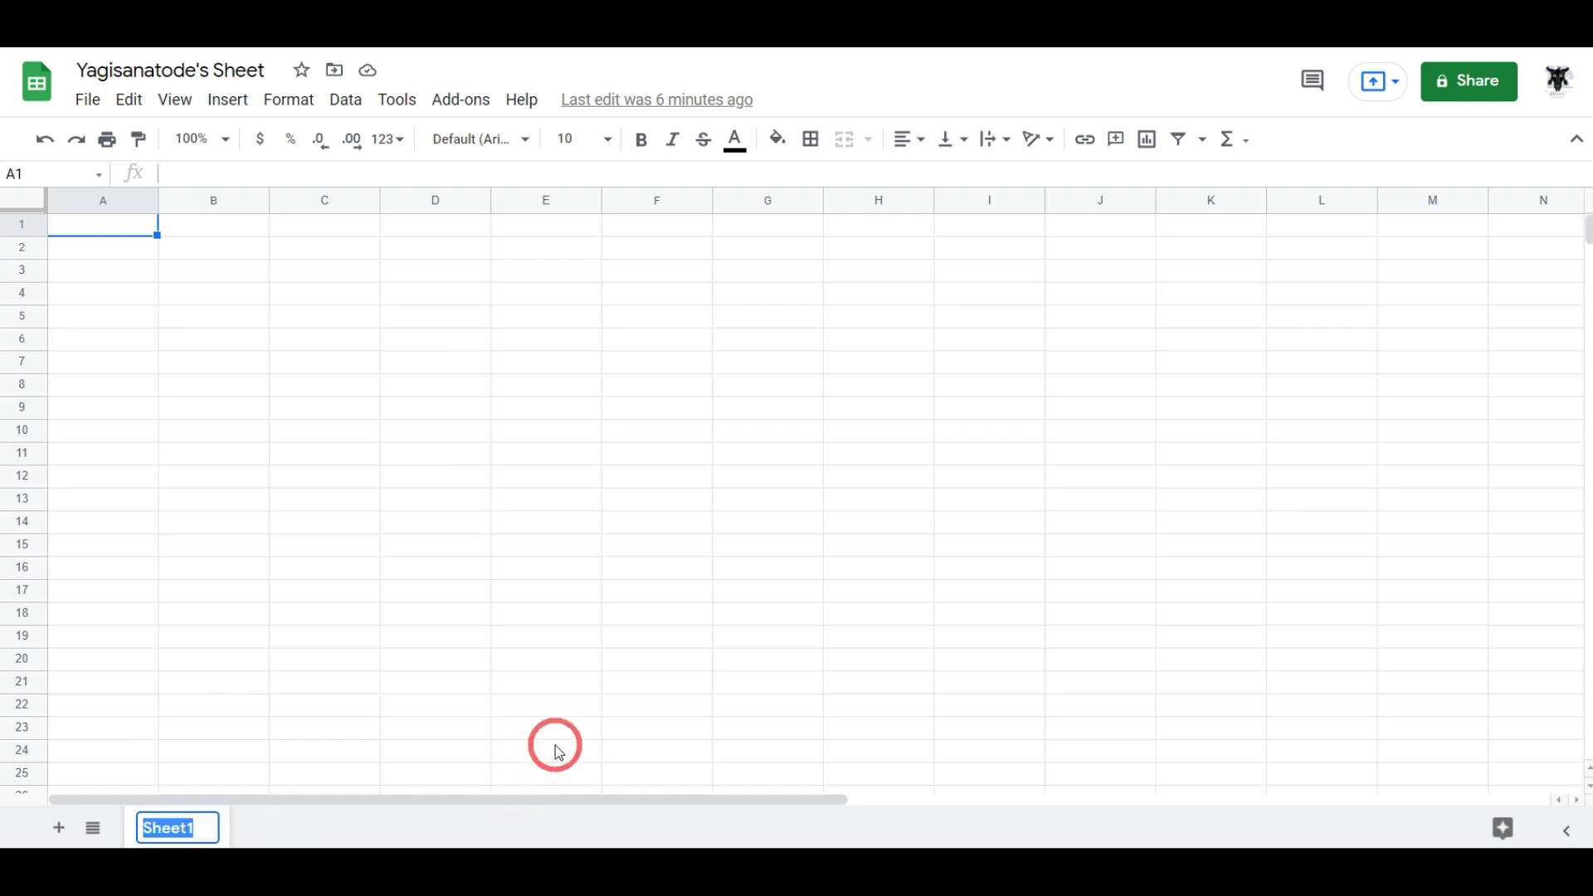
{"action": "type", "text": "Main"}
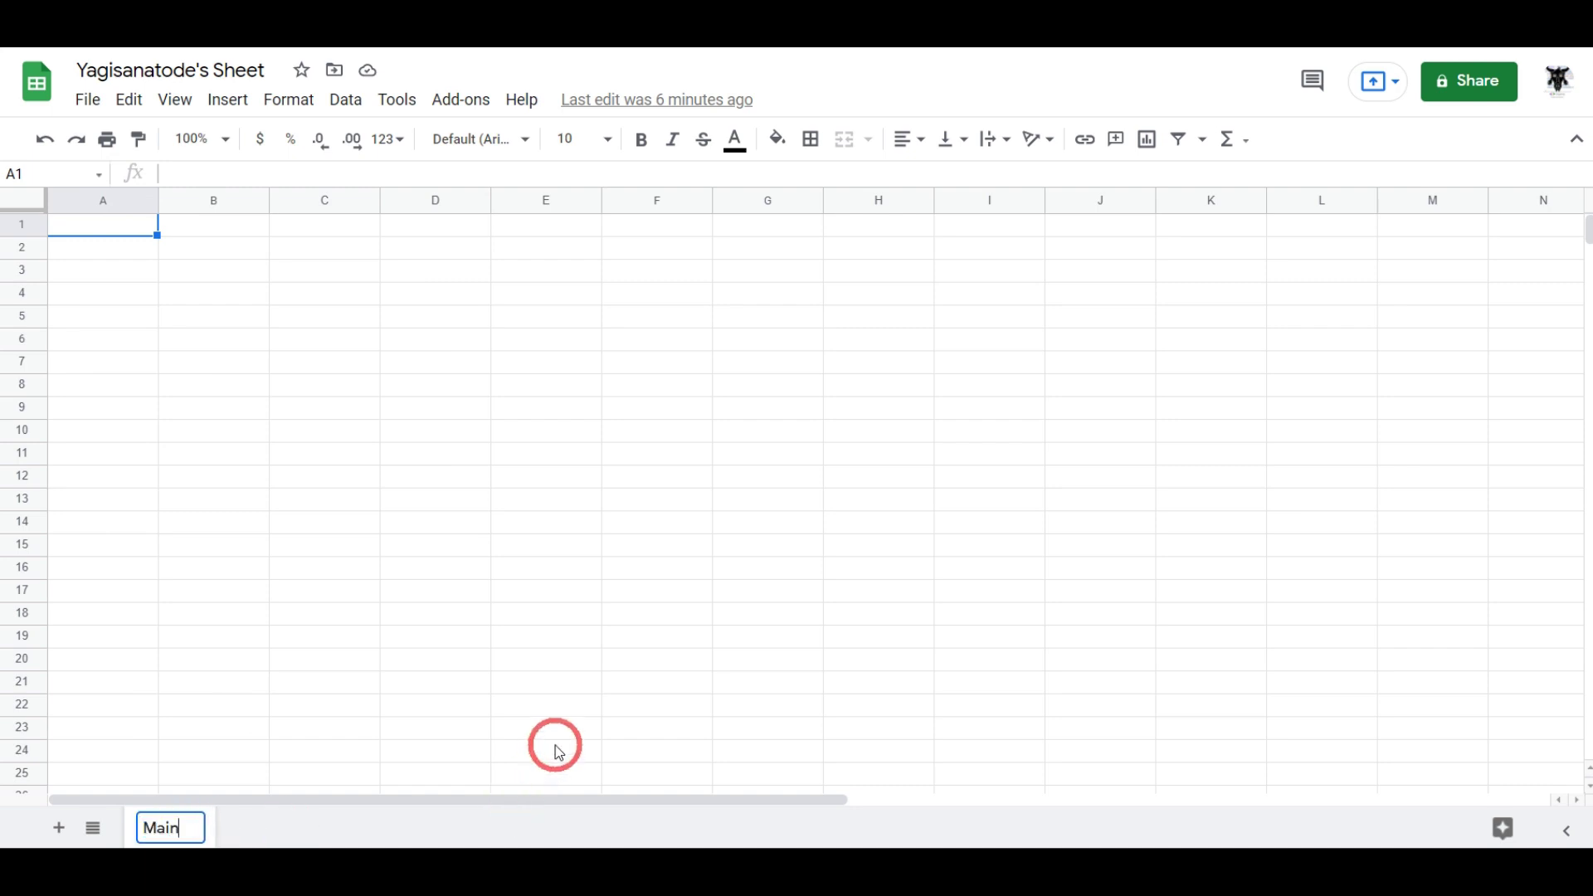
{"action": "key", "text": "Return"}
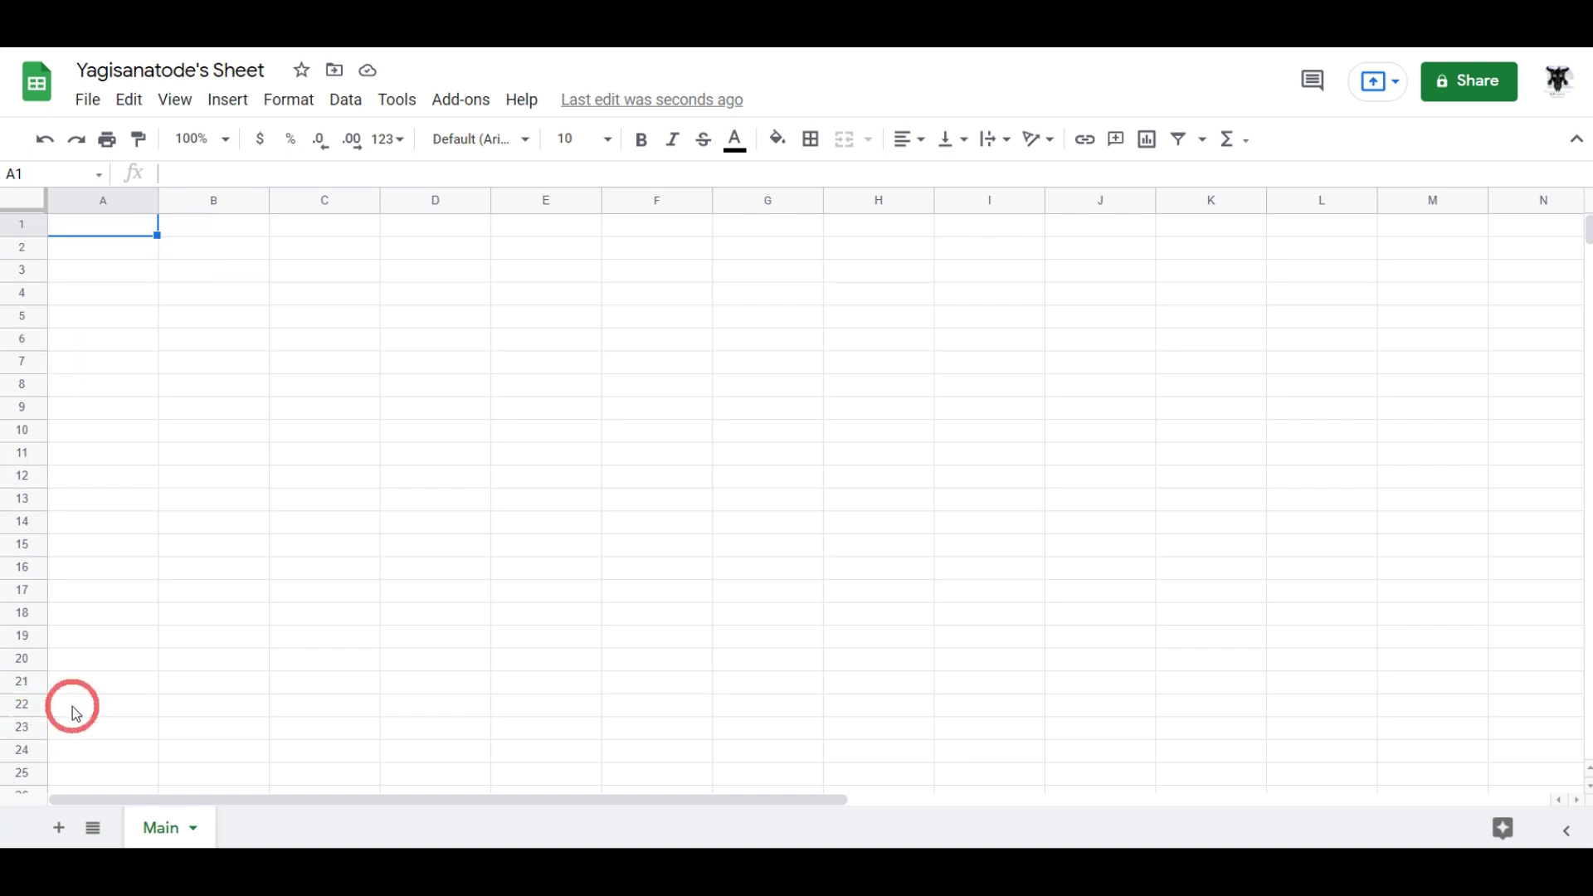
Step: Add a second sheet to the spreadsheet and name it Notes
{"action": "left_click", "coordinate": [59, 828]}
{"action": "double_click", "coordinate": [257, 828]}
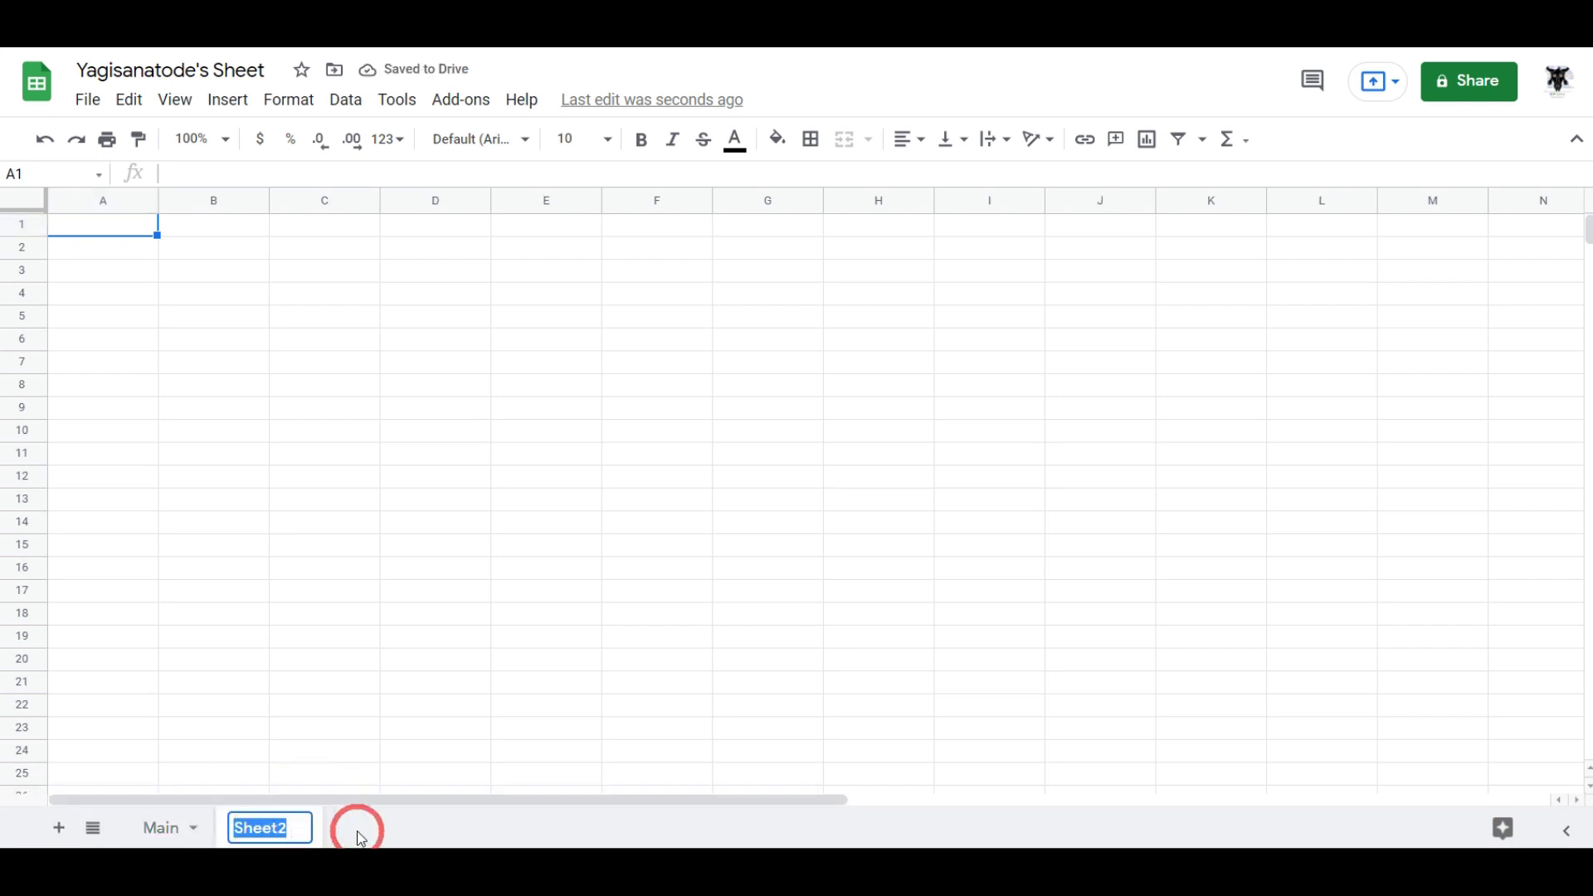
{"action": "type", "text": "Notes"}
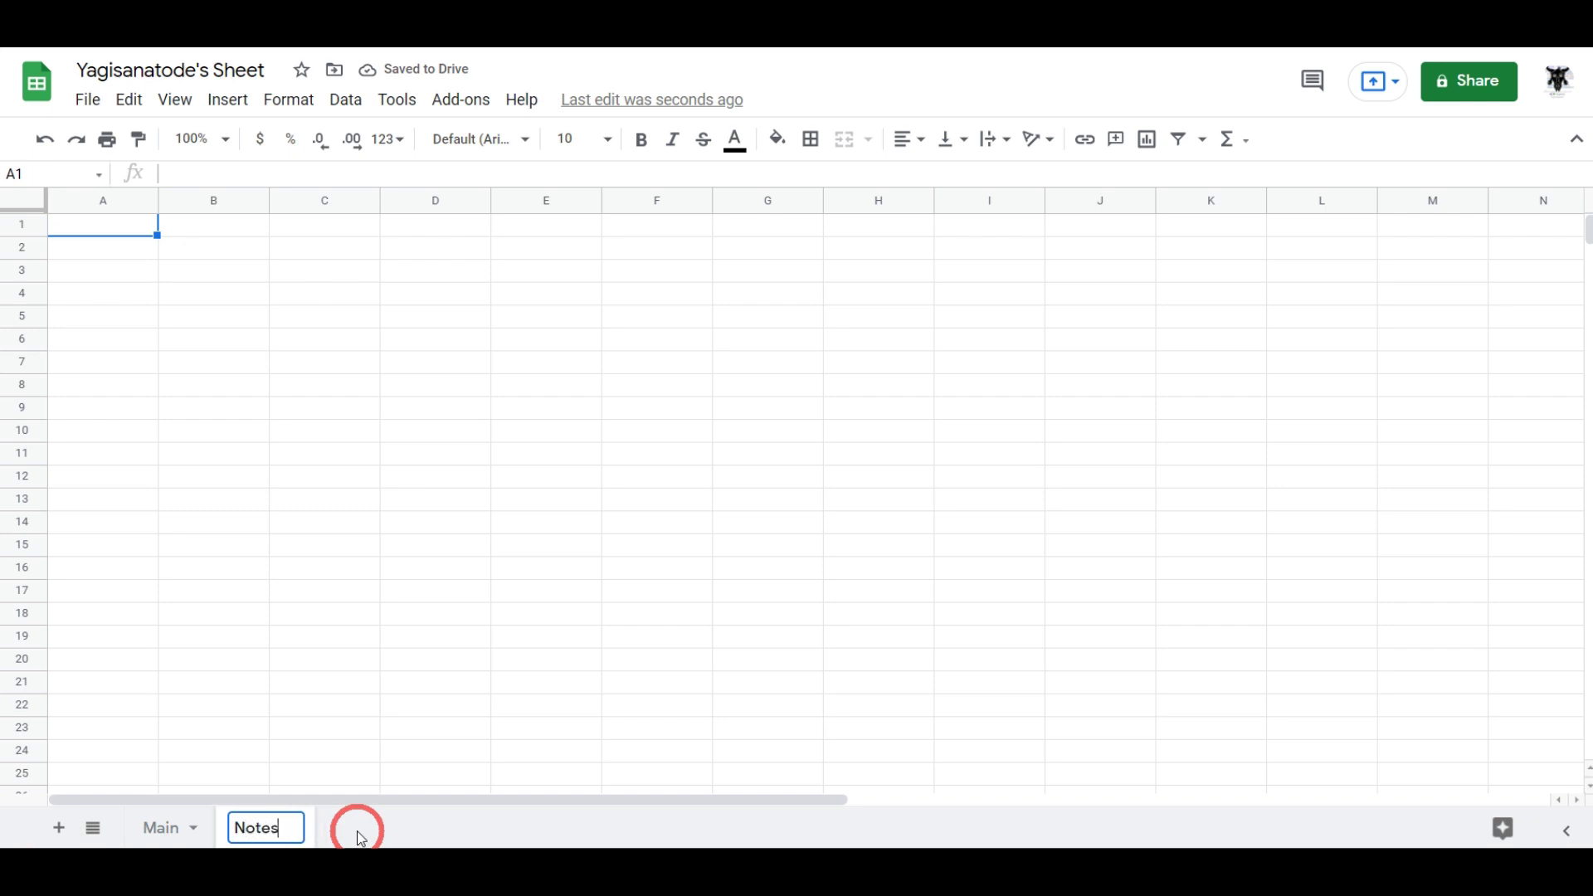
{"action": "key", "text": "Return"}
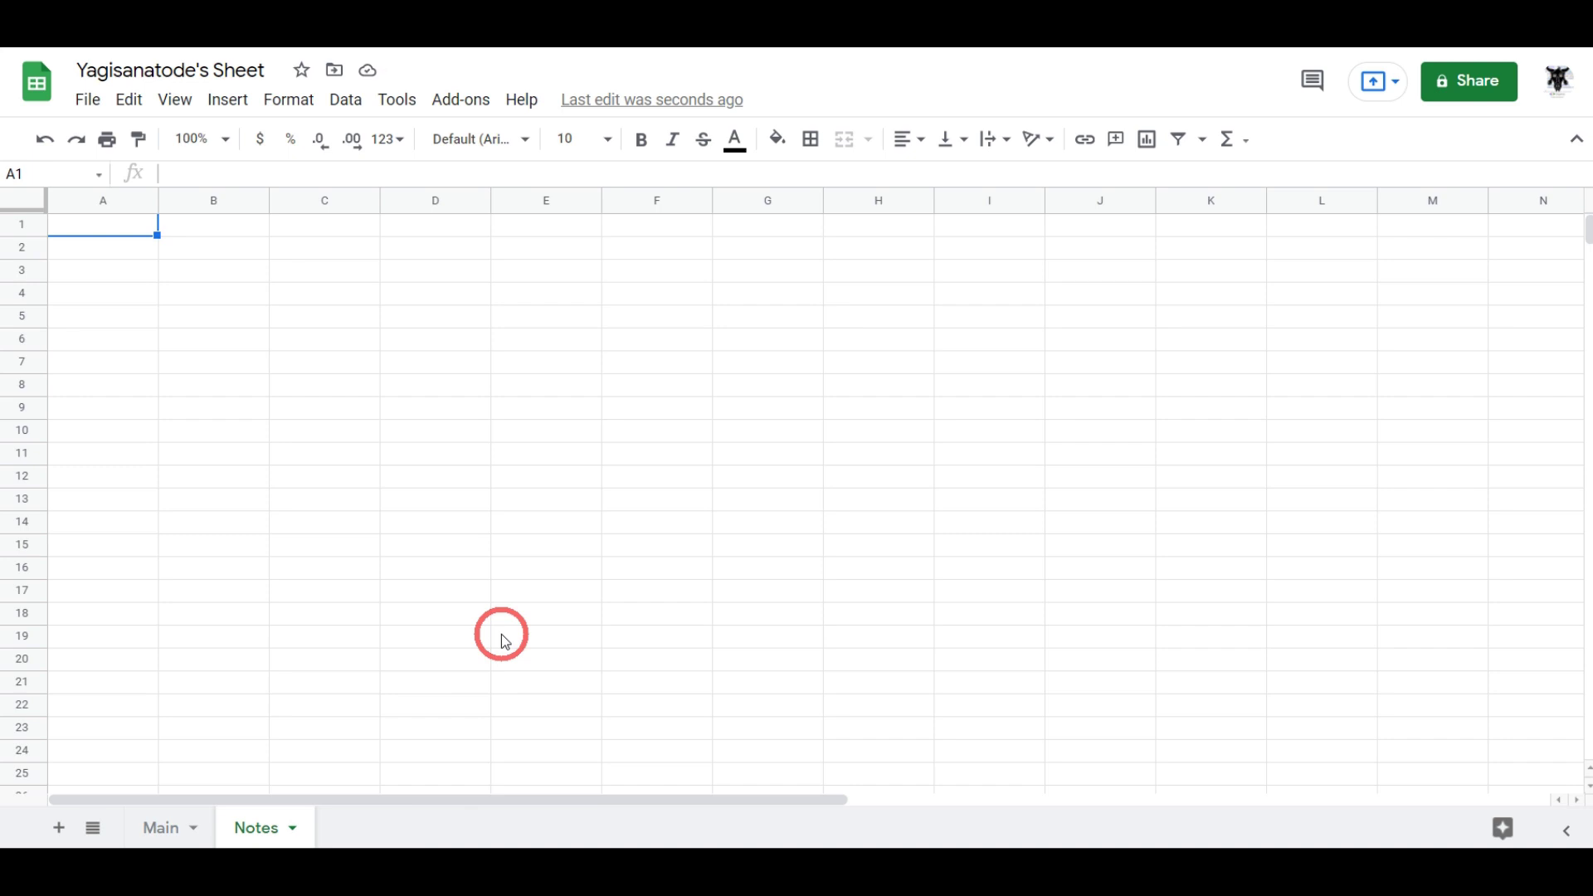
{"action": "left_click", "coordinate": [160, 828]}
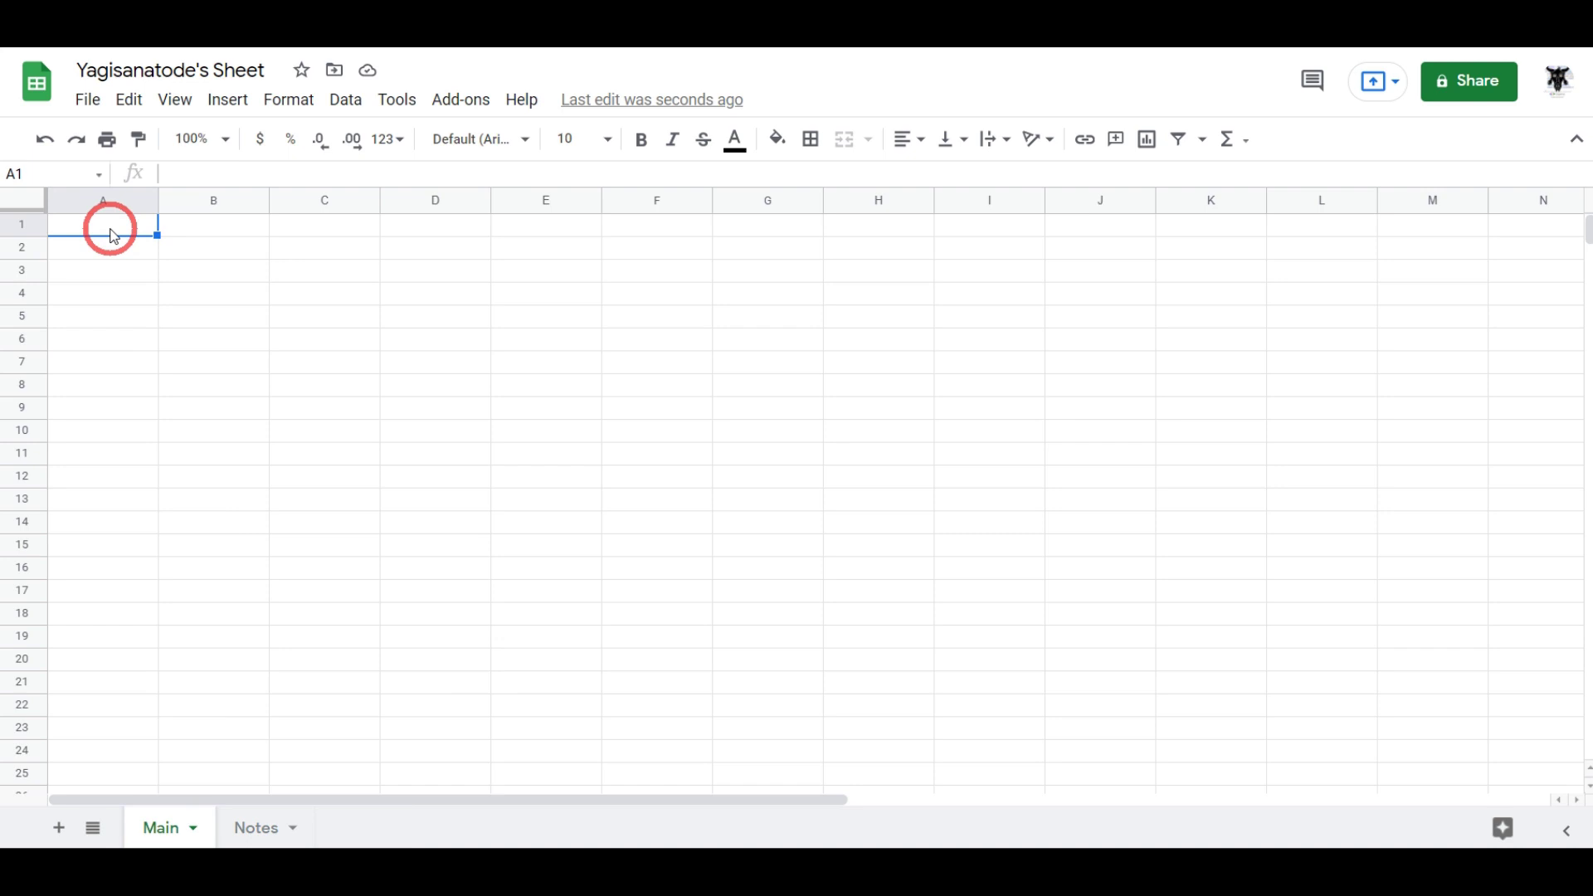
{"action": "left_click", "coordinate": [107, 199]}
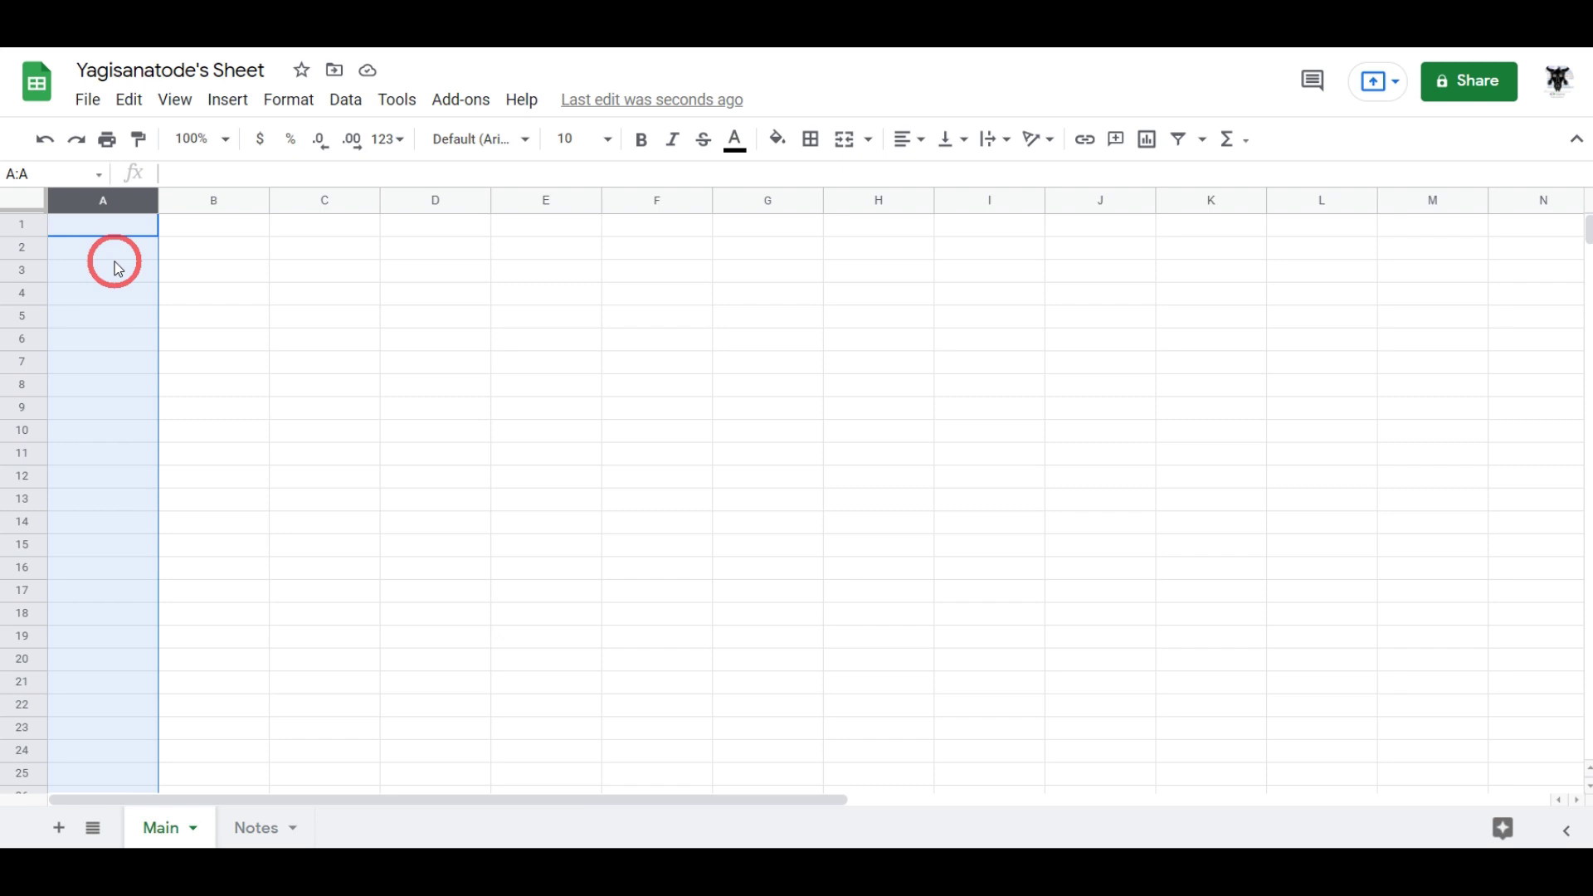
{"action": "left_click", "coordinate": [83, 243]}
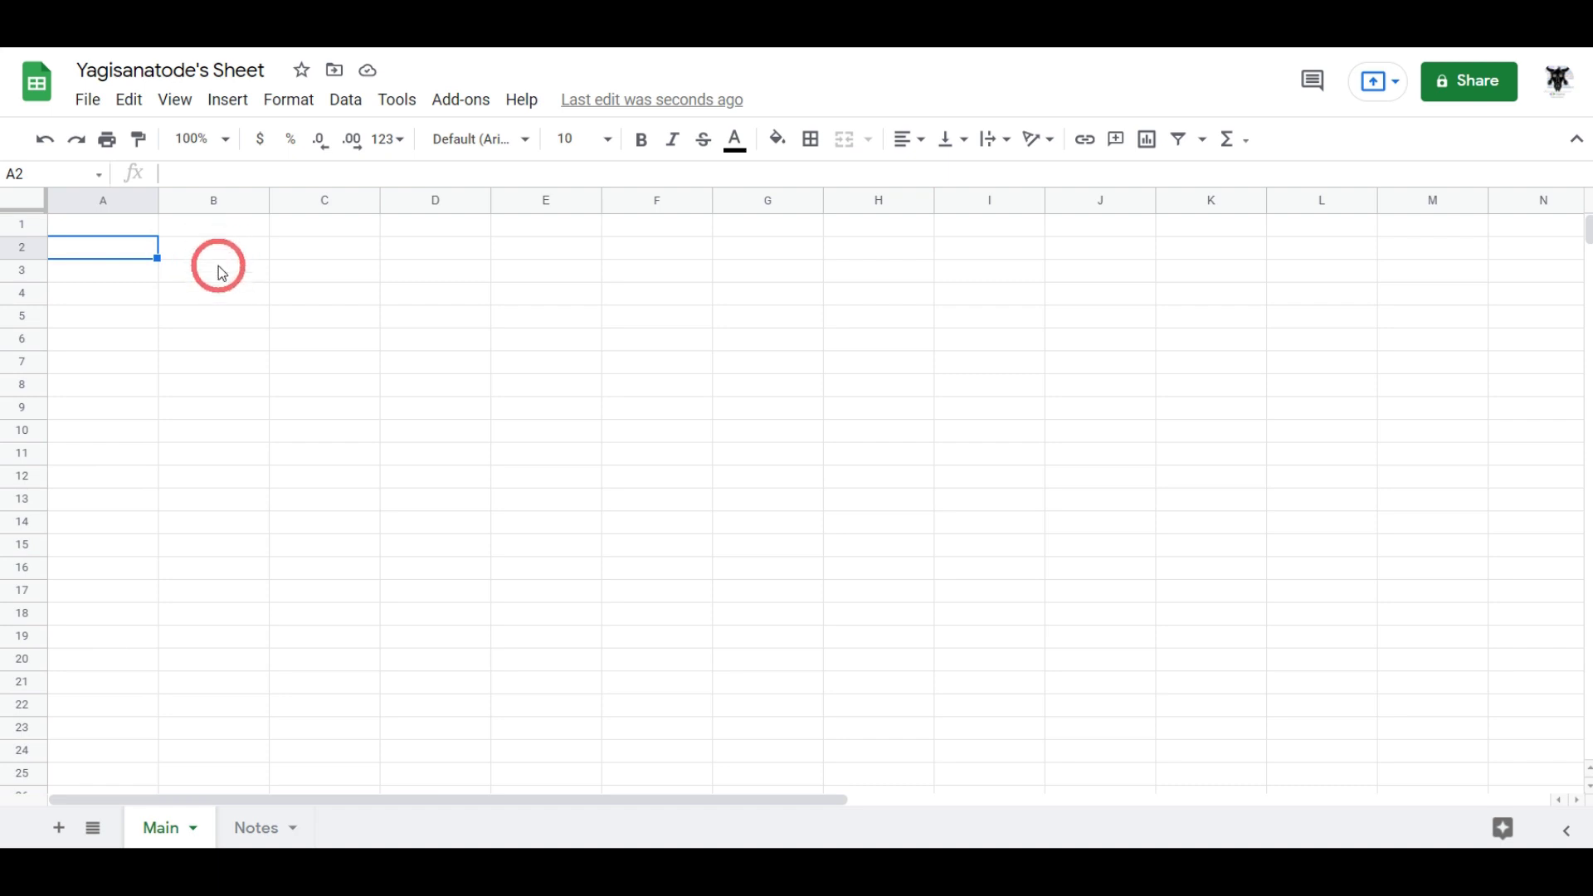
{"action": "left_click", "coordinate": [114, 246]}
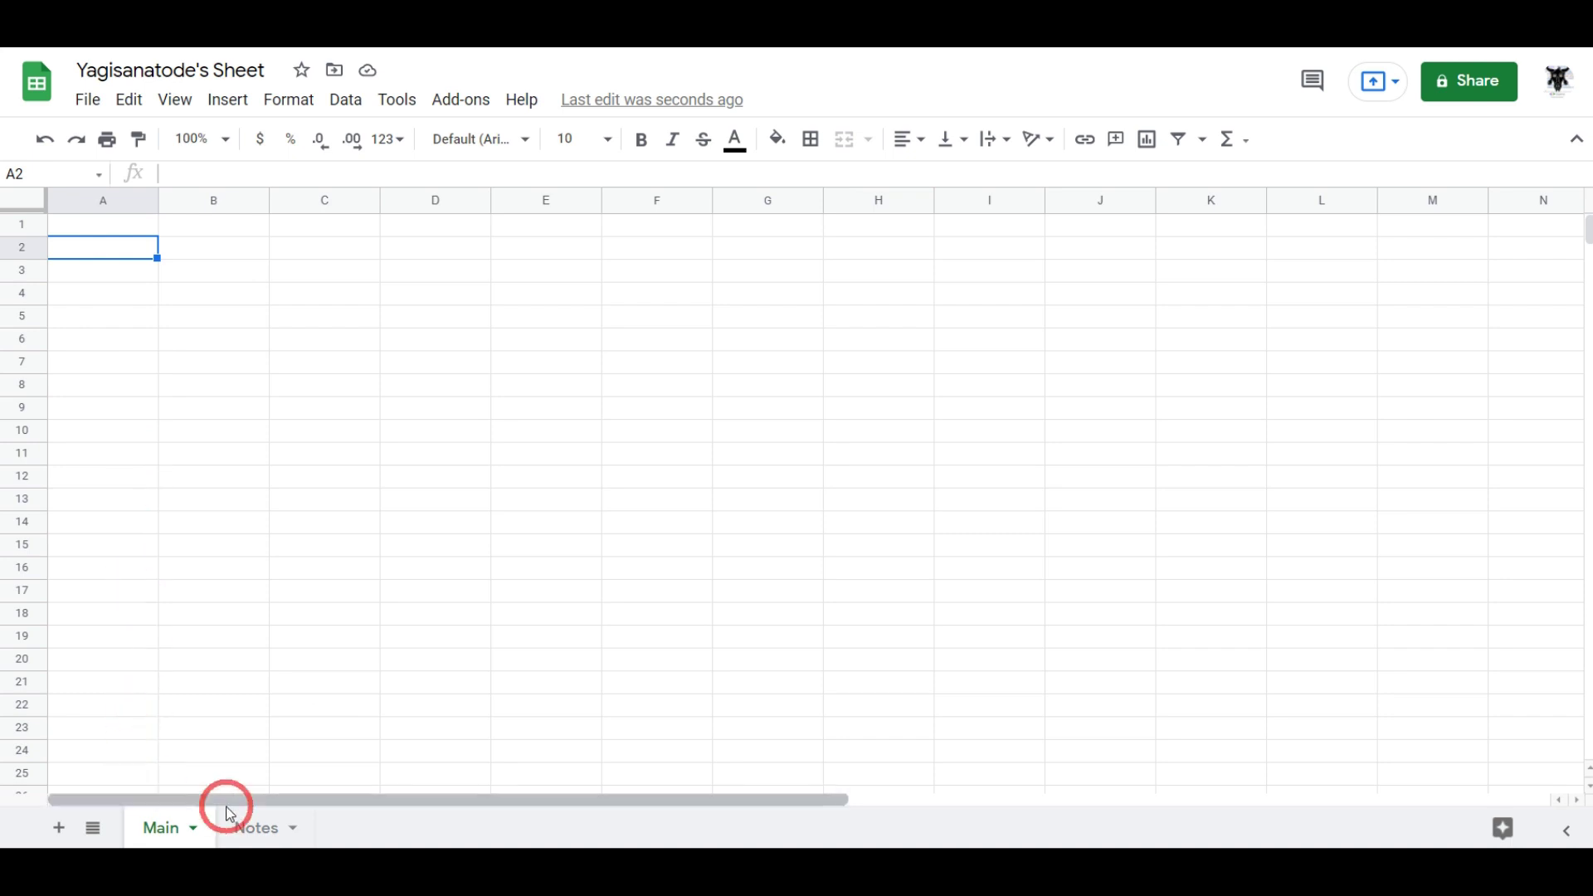
Step: On the Notes sheet, enter the headers Option 1 in A1 and Dynamic Option 2 in B1, widening column B to fit
{"action": "left_click", "coordinate": [266, 832]}
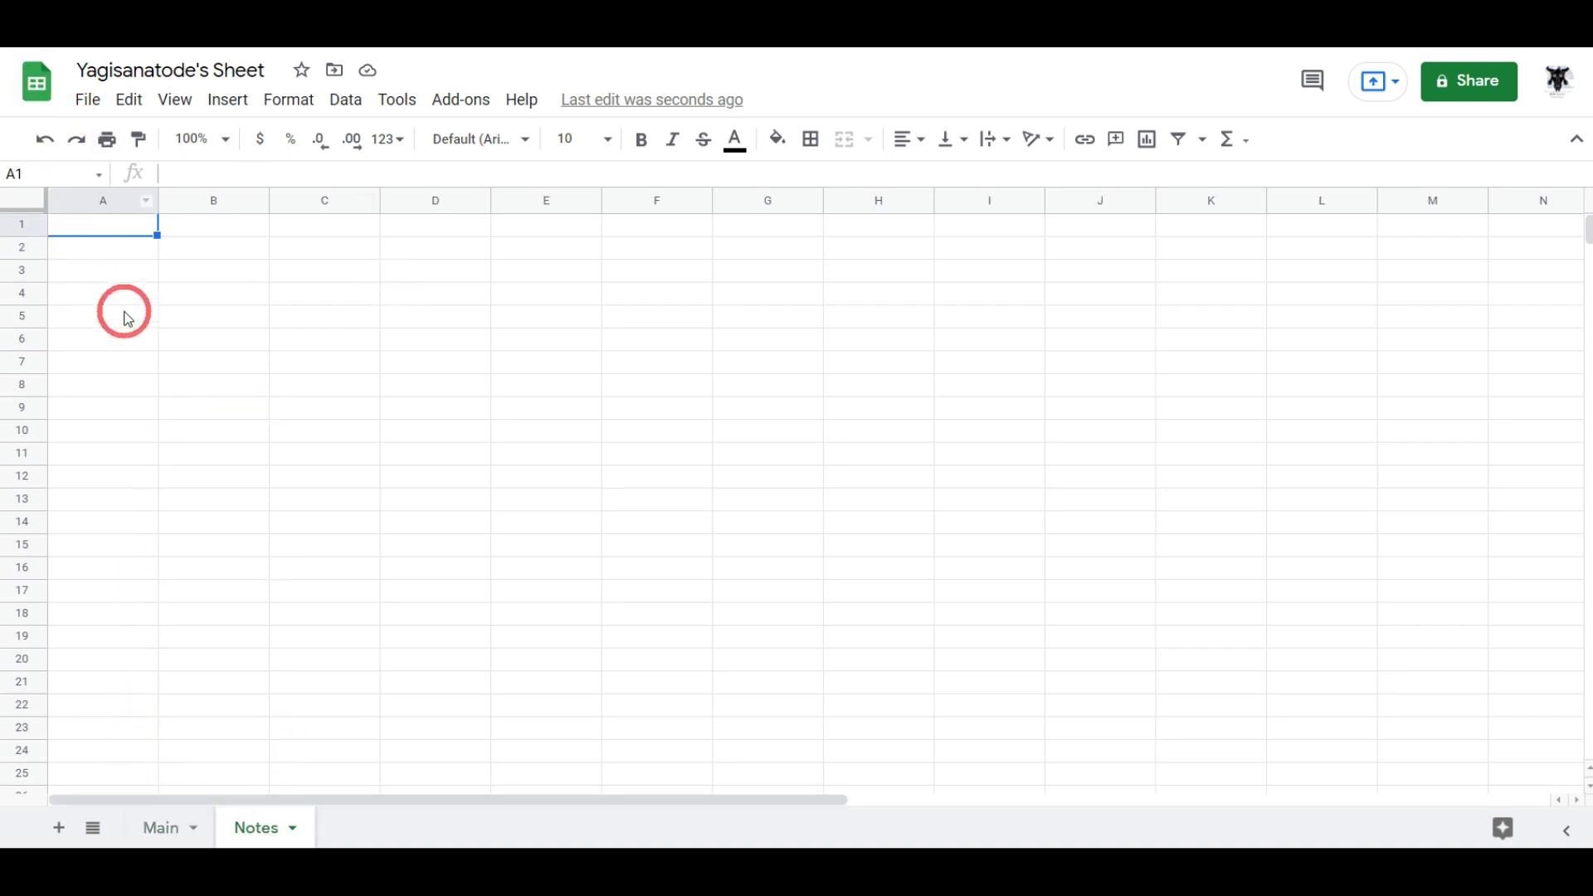
{"action": "type", "text": "Op"}
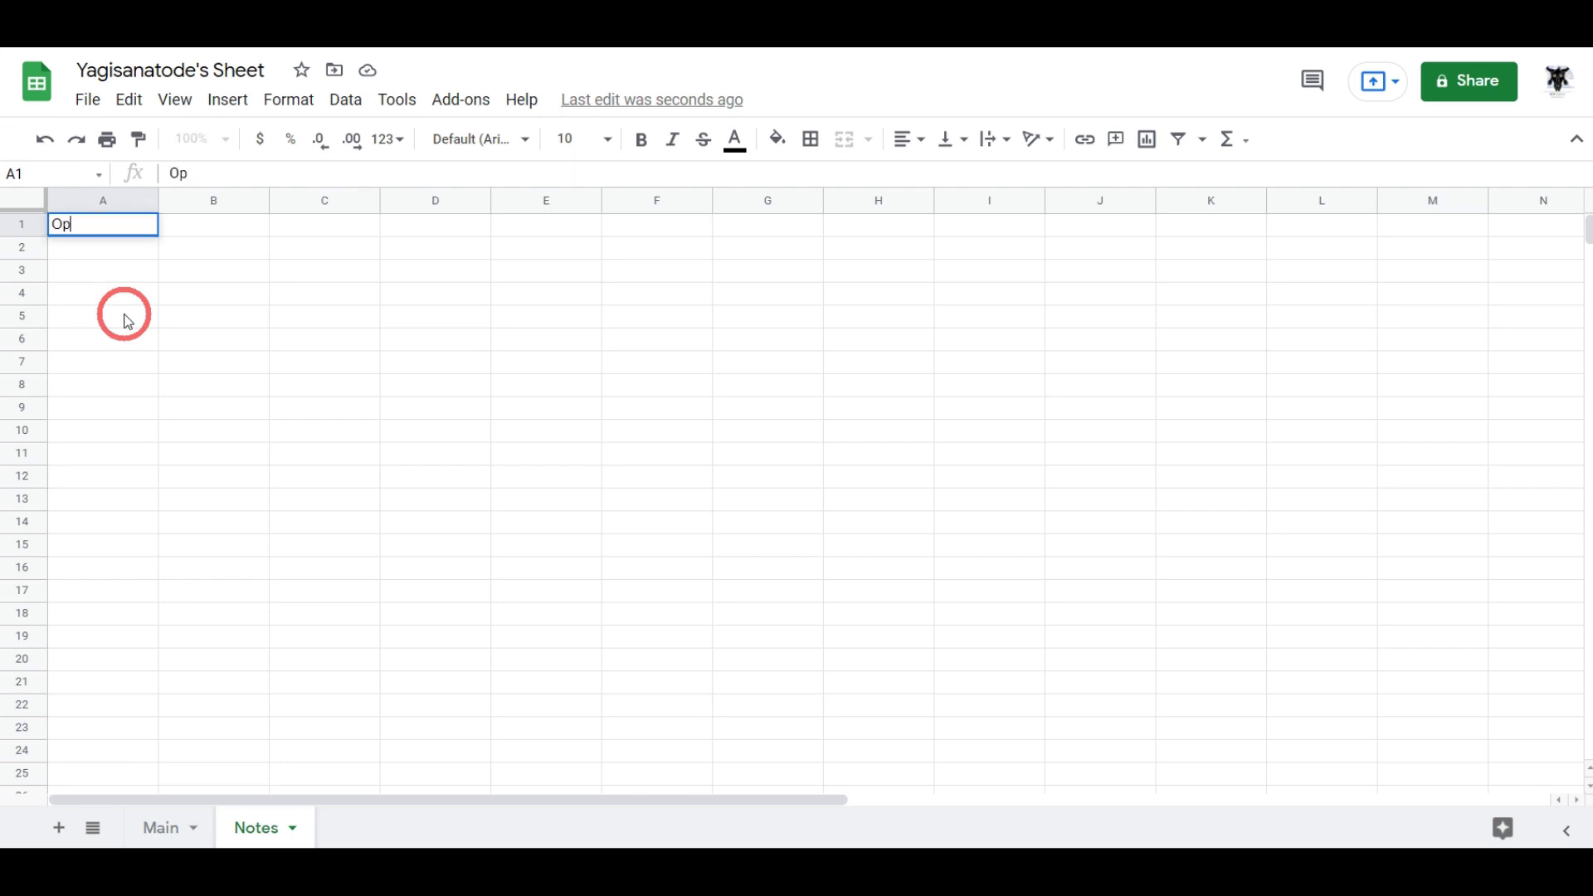
{"action": "type", "text": "tion 1"}
{"action": "key", "text": "Tab"}
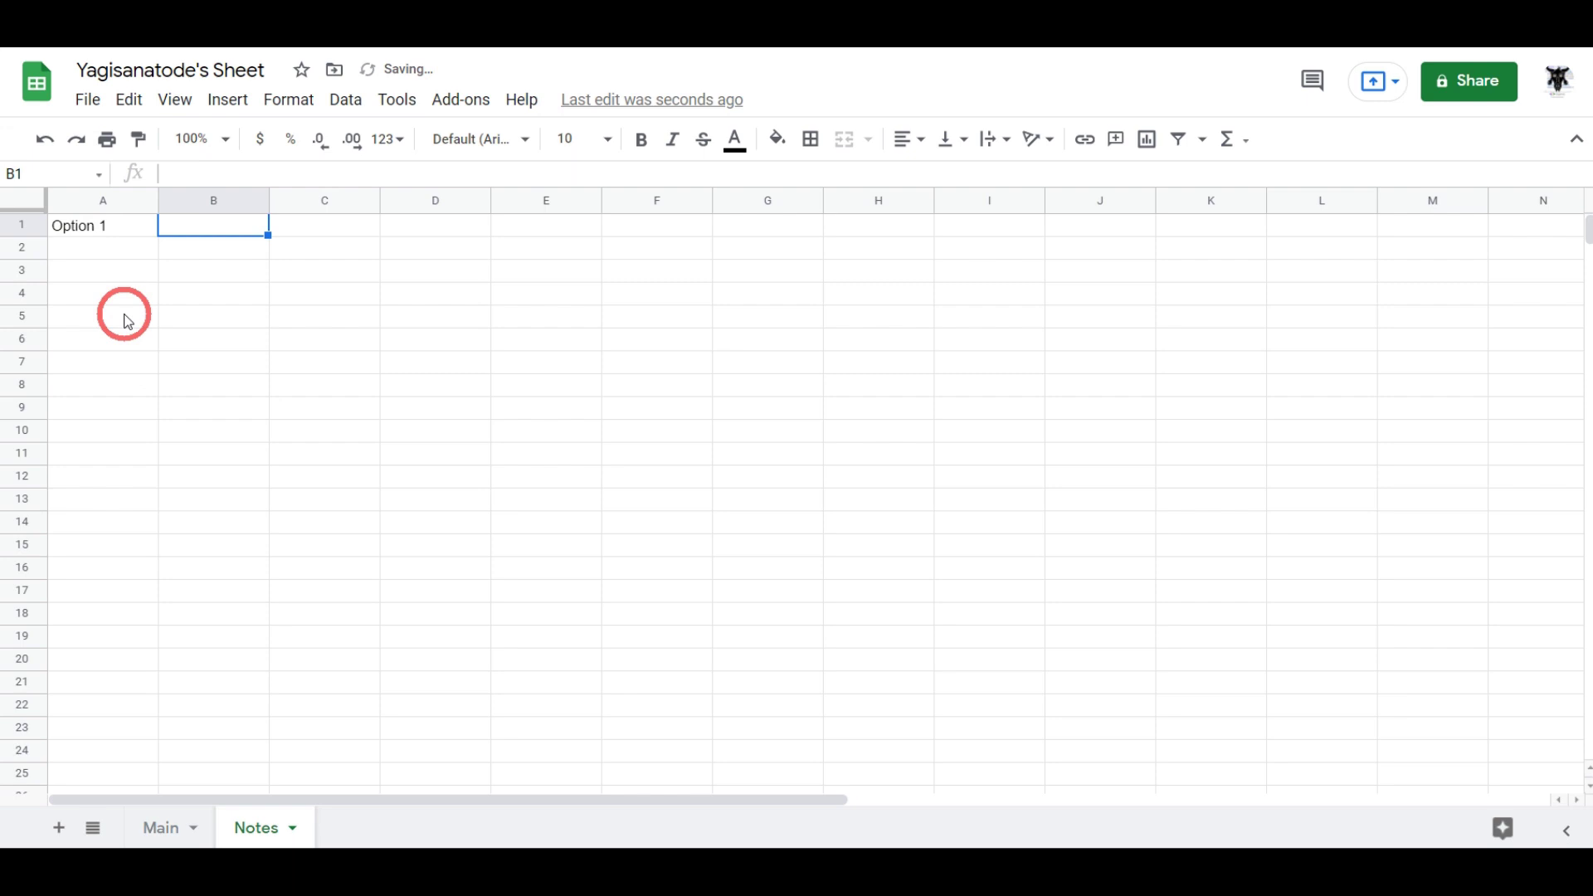
{"action": "type", "text": "Dy"}
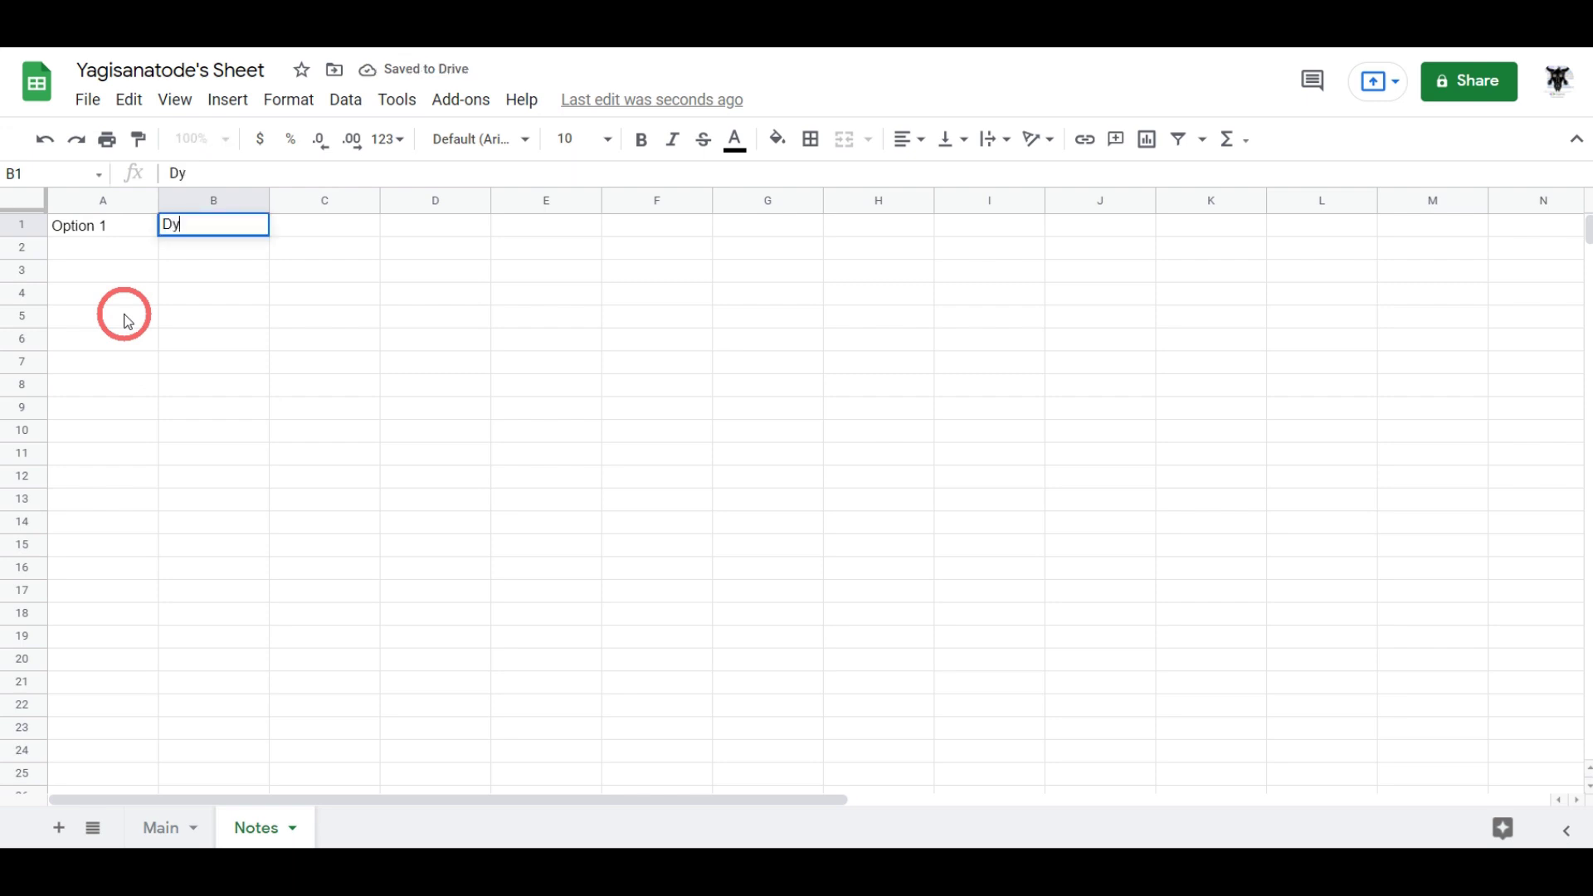
{"action": "key", "text": "BackSpace"}
{"action": "type", "text": "ynamic"}
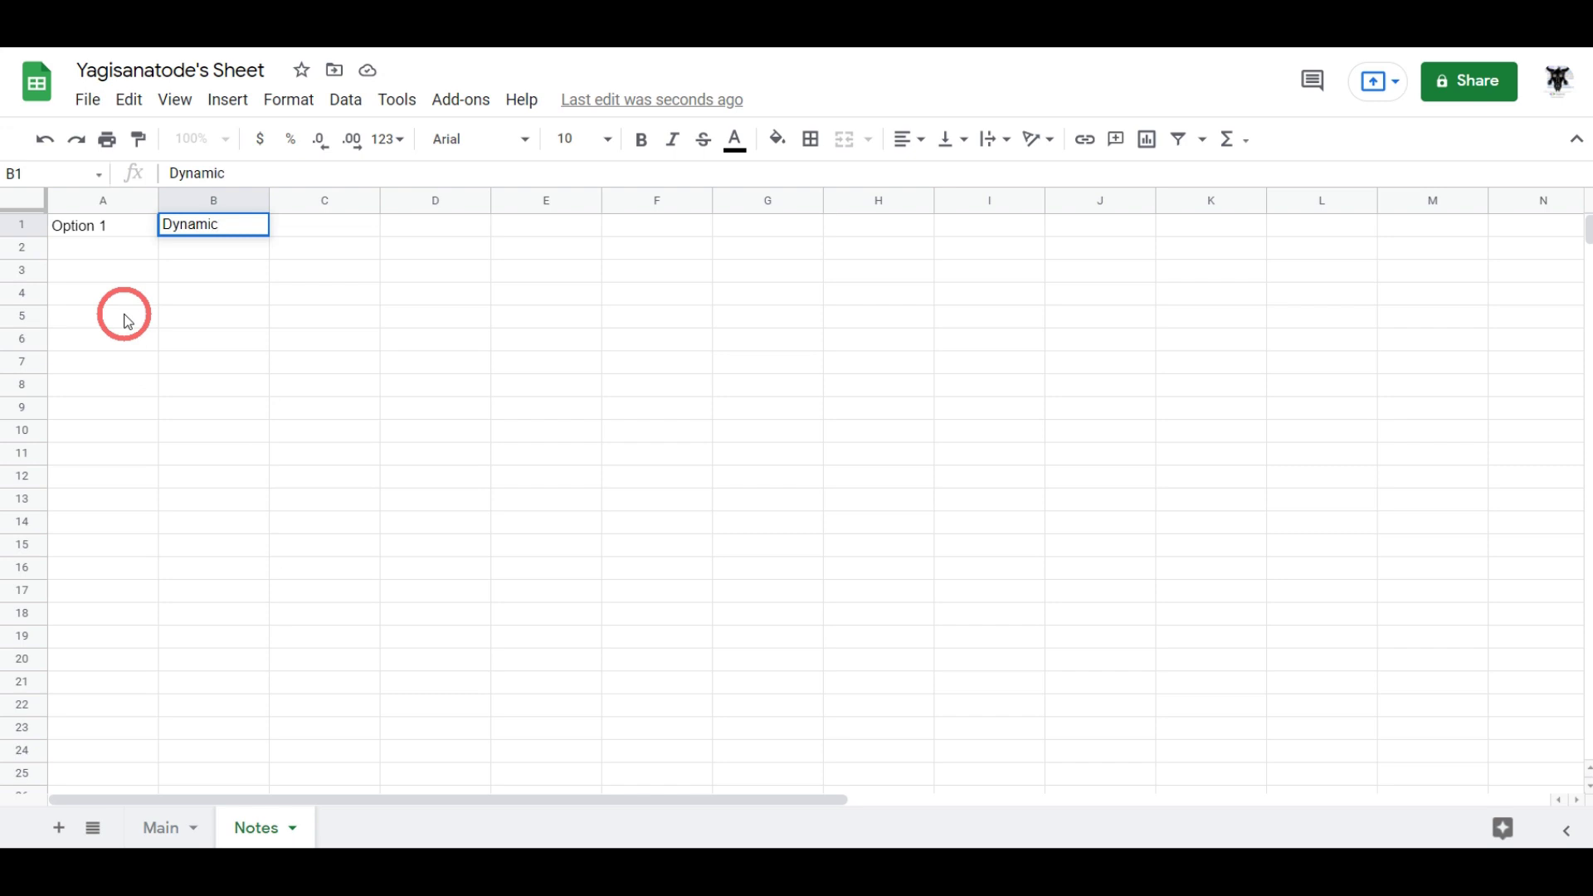
{"action": "type", "text": " Option 2"}
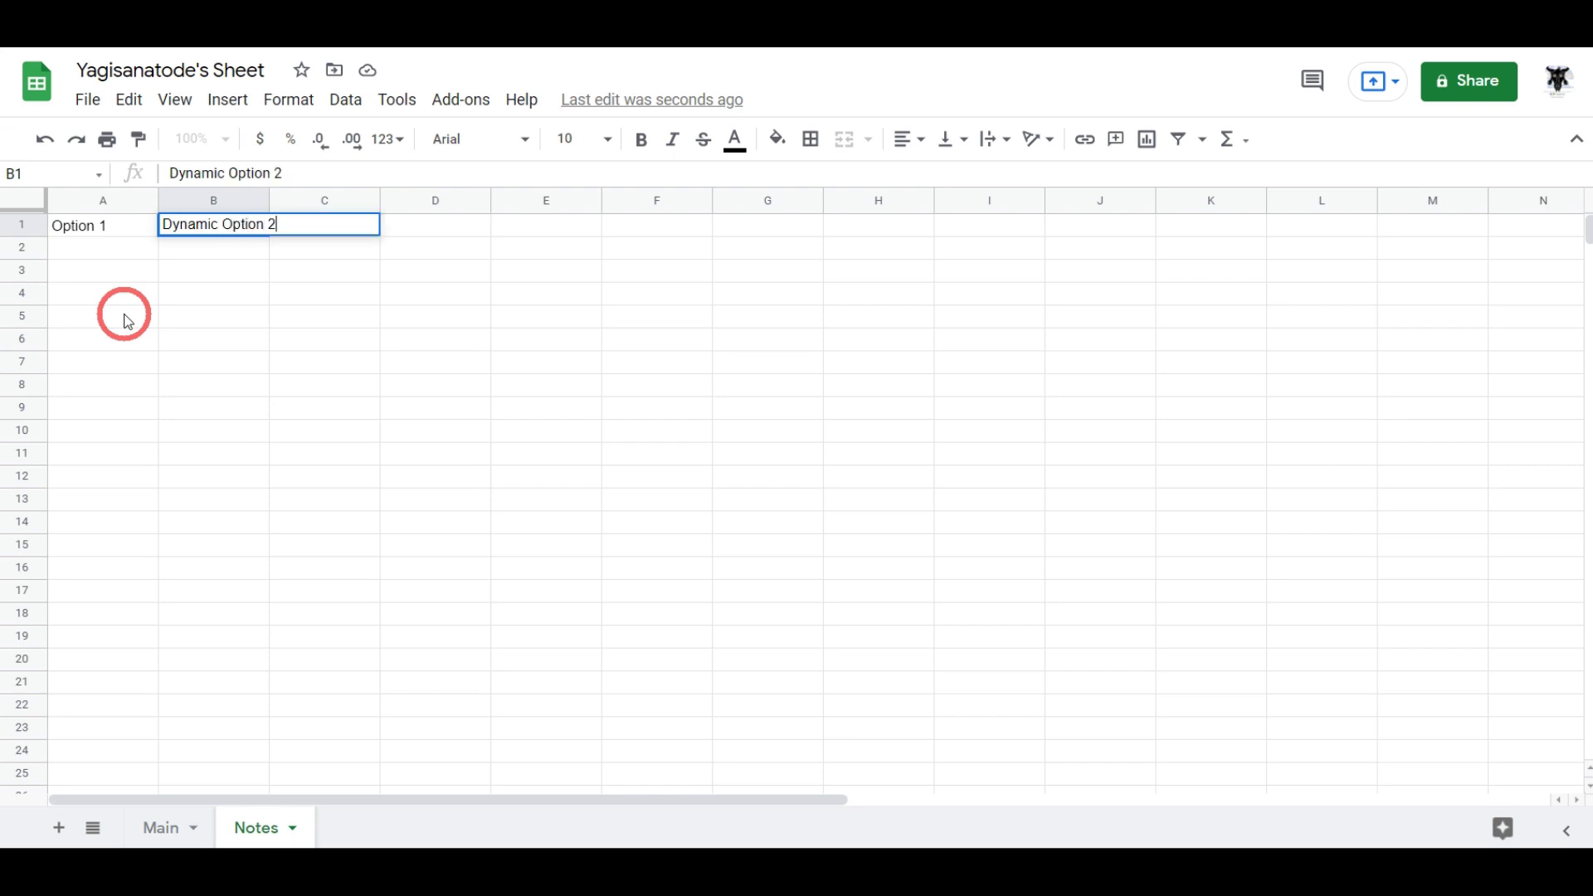
{"action": "key", "text": "Return"}
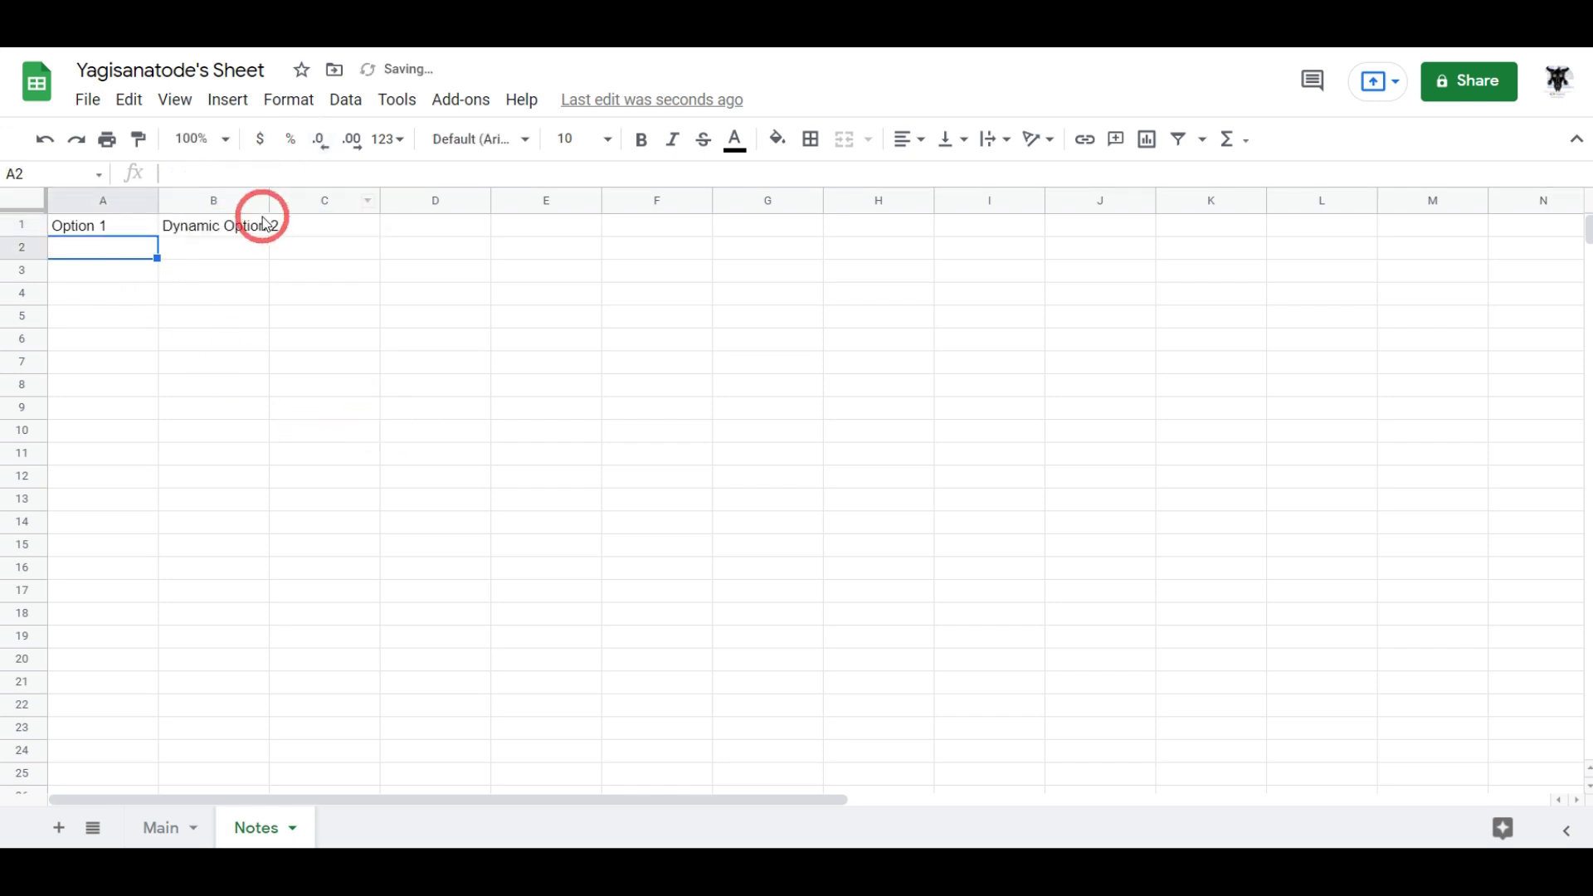
{"action": "left_click_drag", "start_coordinate": [269, 202], "coordinate": [282, 202]}
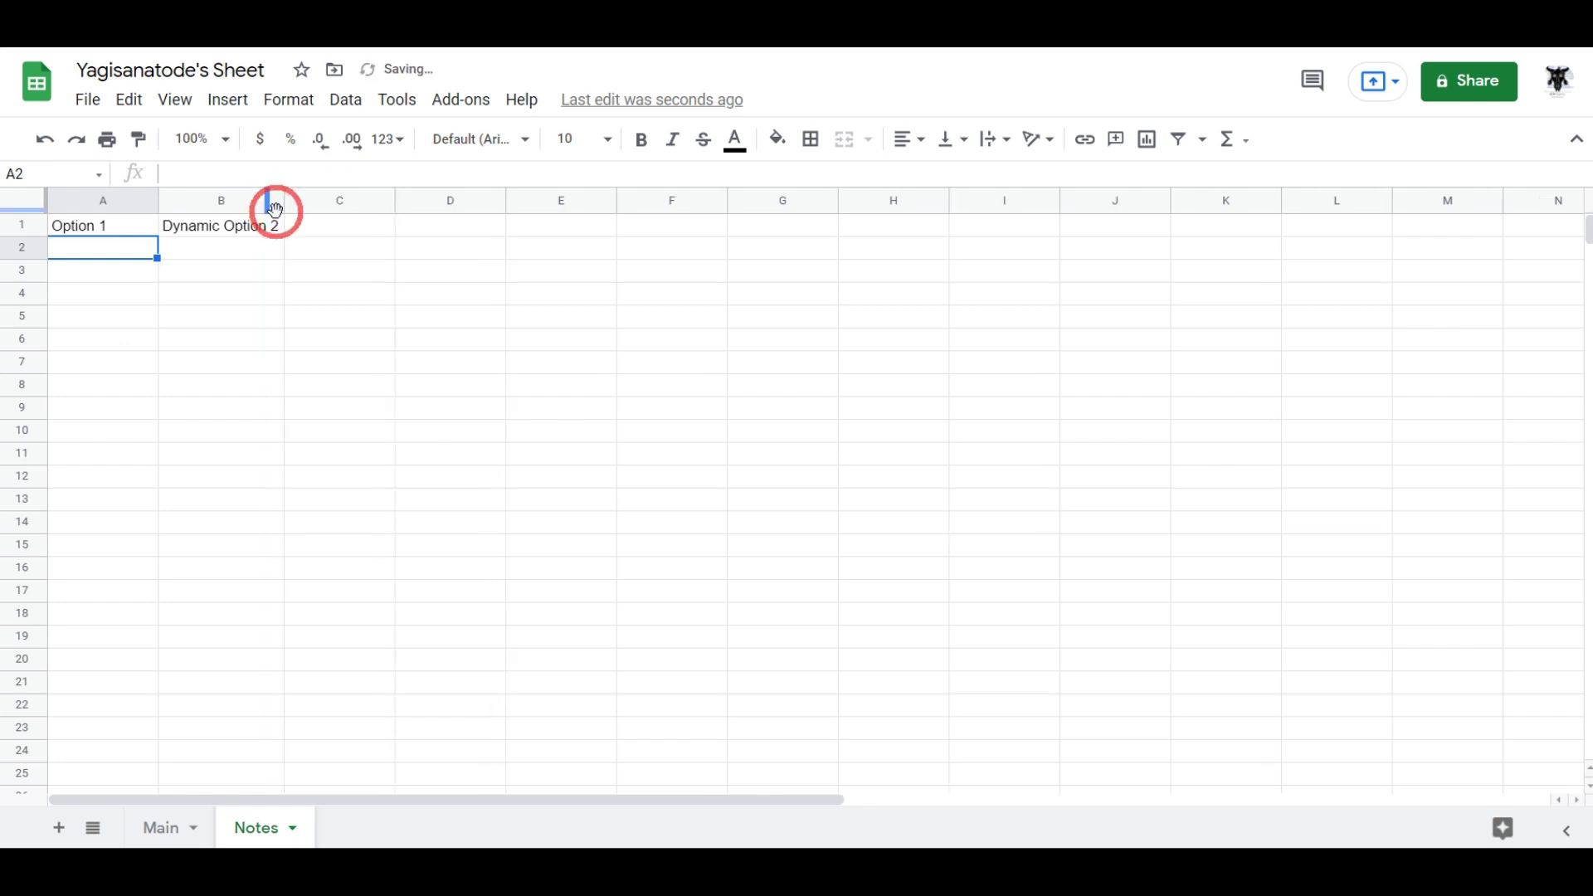
{"action": "left_click", "coordinate": [353, 313]}
{"action": "left_click", "coordinate": [135, 251]}
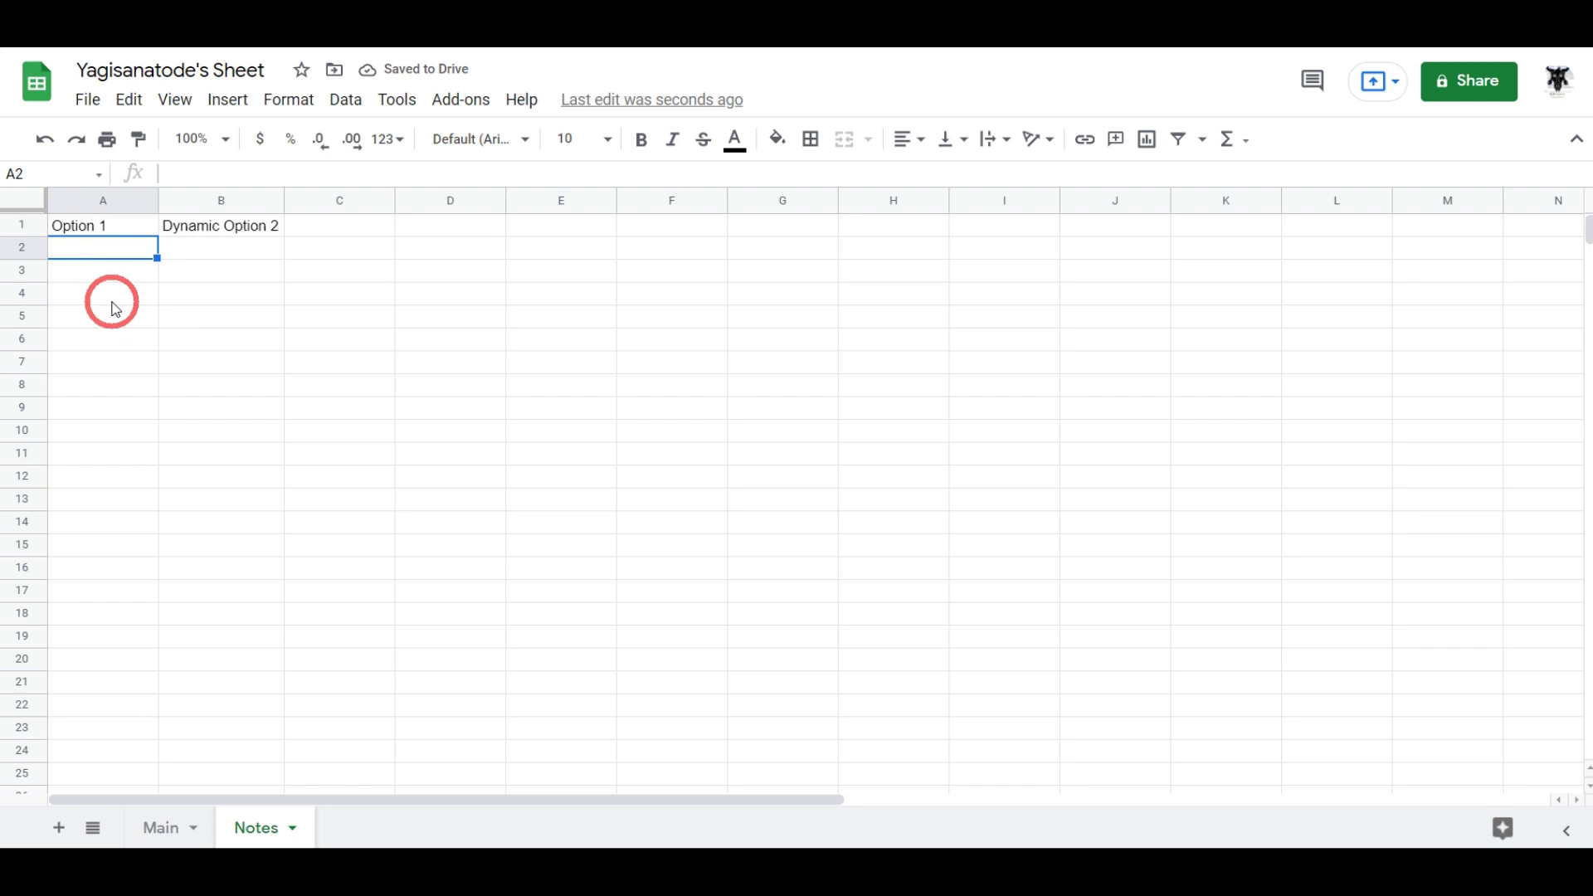
{"action": "left_click", "coordinate": [138, 431], "text": "shift"}
{"action": "left_click", "coordinate": [290, 411]}
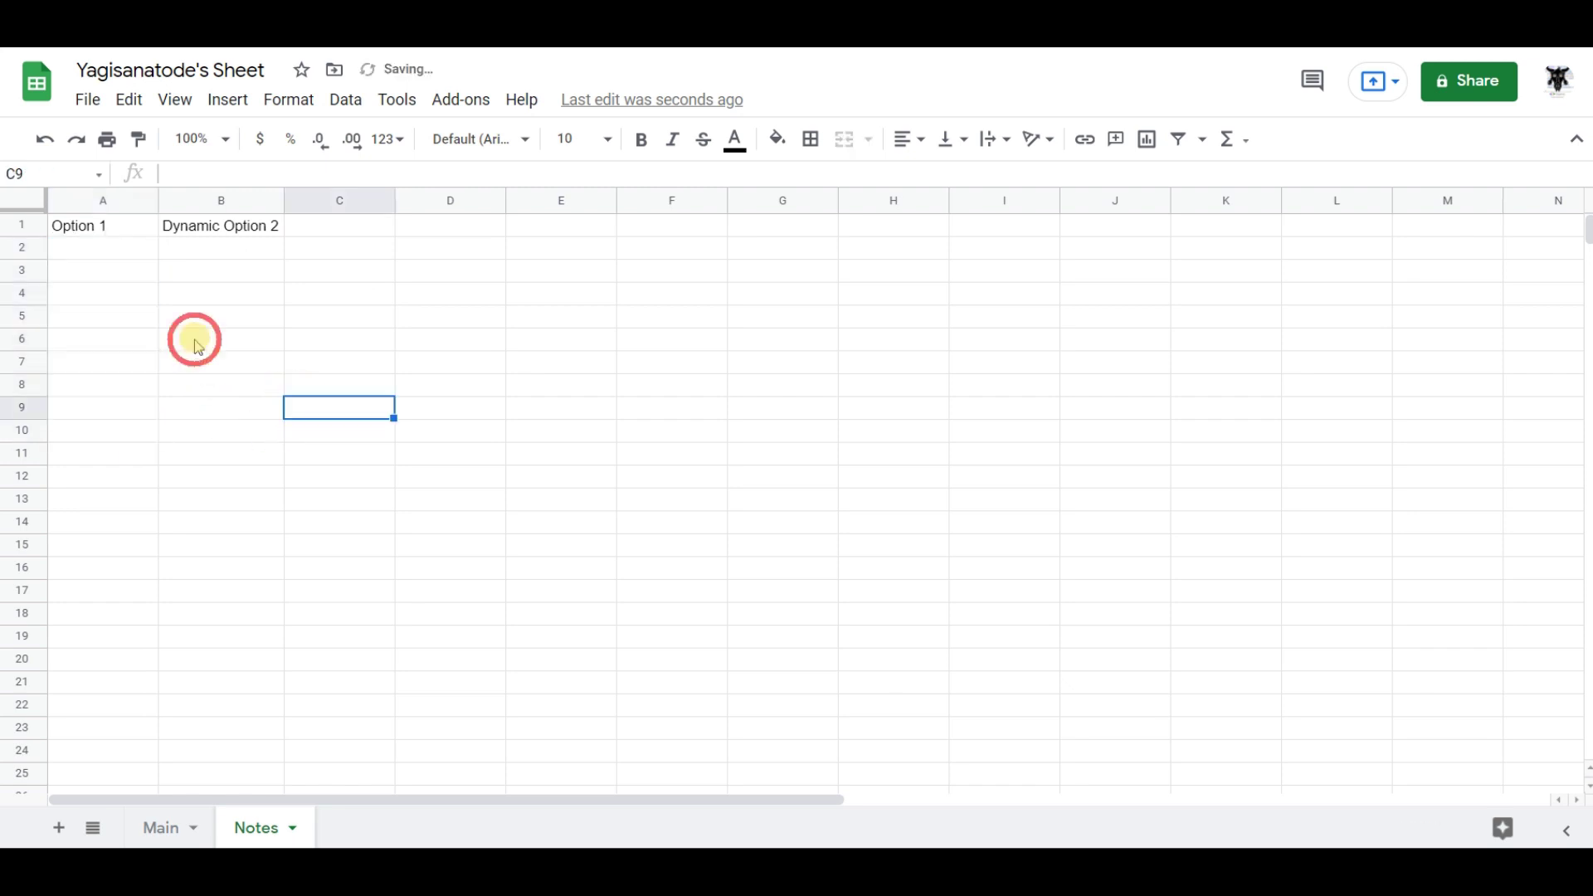
Step: Enter the value one in each of the cells A2 to A4 under Option 1
{"action": "left_click", "coordinate": [94, 254]}
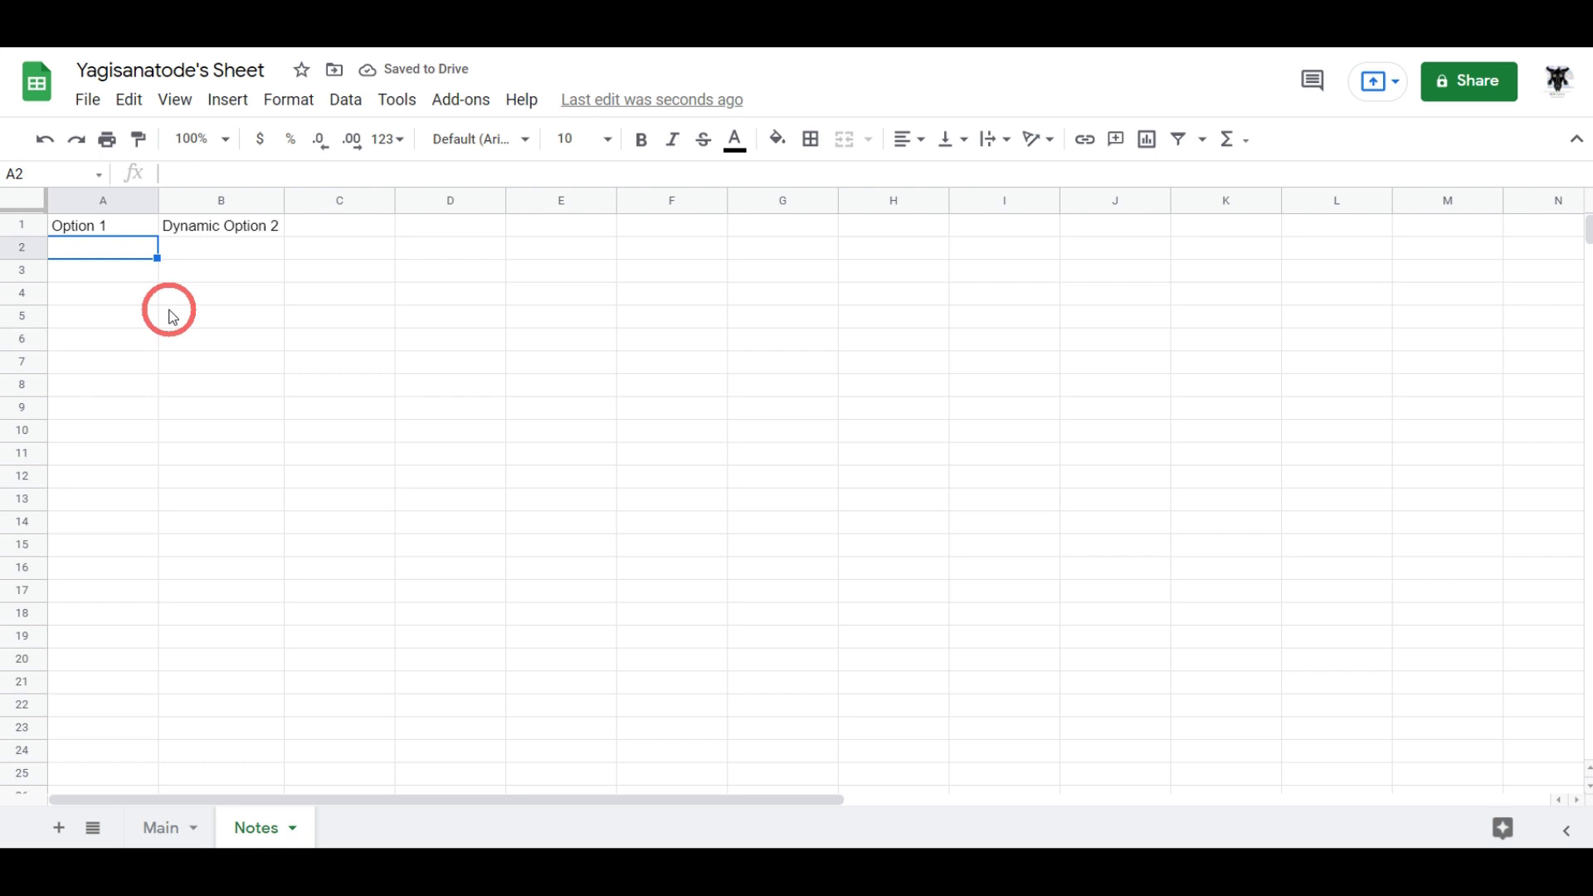
{"action": "type", "text": "one"}
{"action": "key", "text": "Return"}
{"action": "type", "text": "one"}
{"action": "key", "text": "Return"}
{"action": "type", "text": "one"}
{"action": "key", "text": "Return"}
Step: Enter the value two in each of the cells A5 to A7 of the Option 1 column
{"action": "type", "text": "two"}
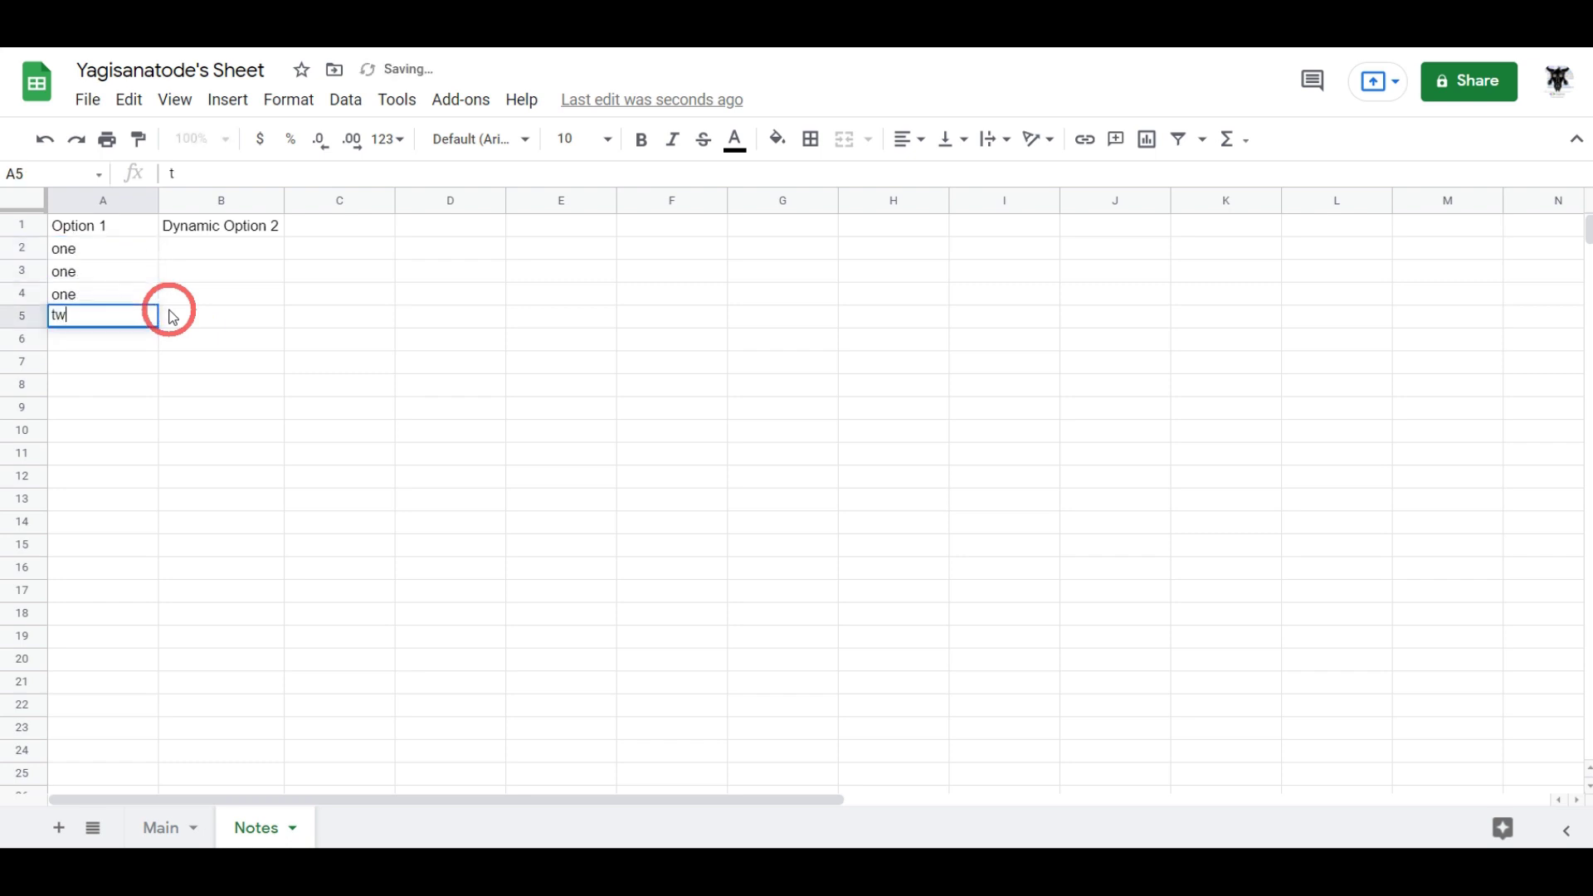
{"action": "key", "text": "Return"}
{"action": "type", "text": "two"}
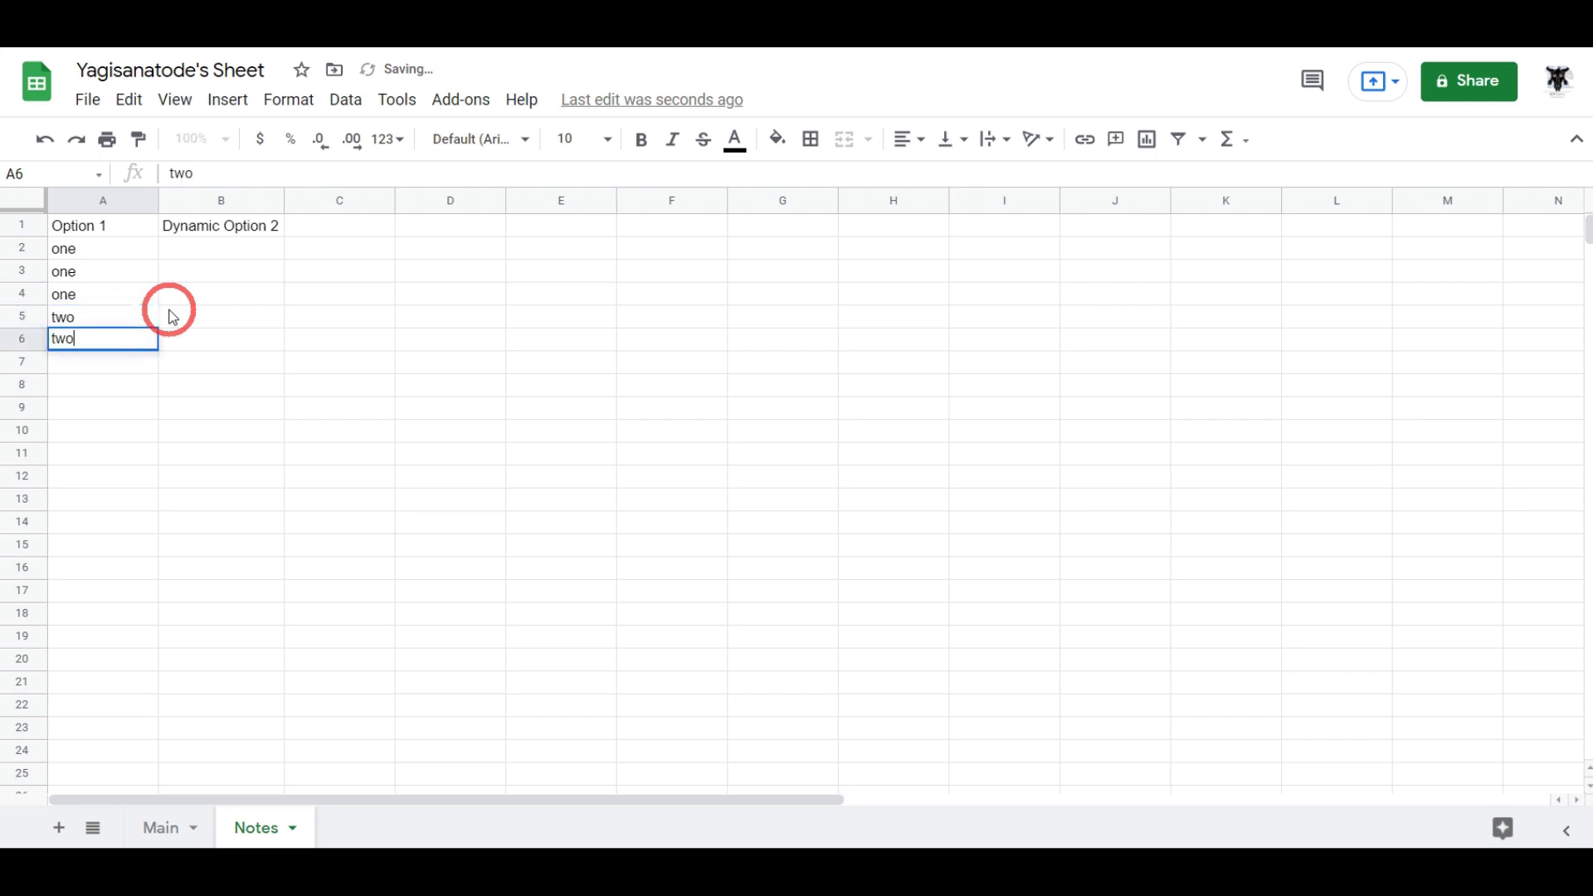
{"action": "key", "text": "Return"}
{"action": "type", "text": "tow"}
{"action": "key", "text": "Return"}
{"action": "key", "text": "Up"}
{"action": "key", "text": "Delete"}
{"action": "left_click", "coordinate": [111, 331]}
{"action": "double_click", "coordinate": [109, 334]}
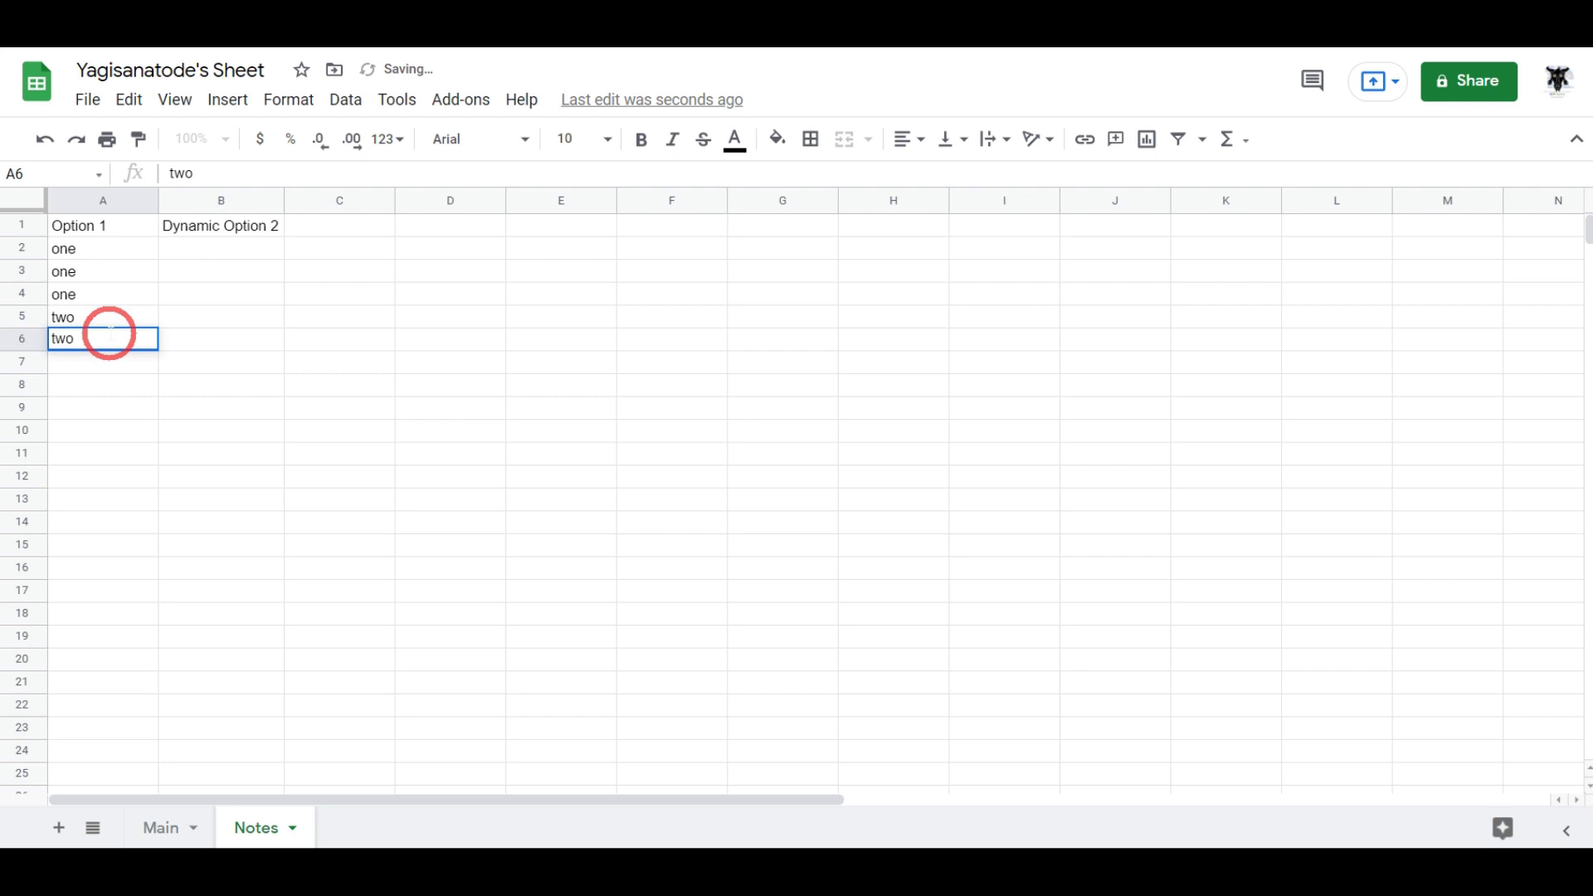
{"action": "key", "text": "Return"}
{"action": "type", "text": "two"}
{"action": "key", "text": "Return"}
Step: Enter the value three in each of the cells A8 to A10 of the Option 1 column
{"action": "type", "text": "three"}
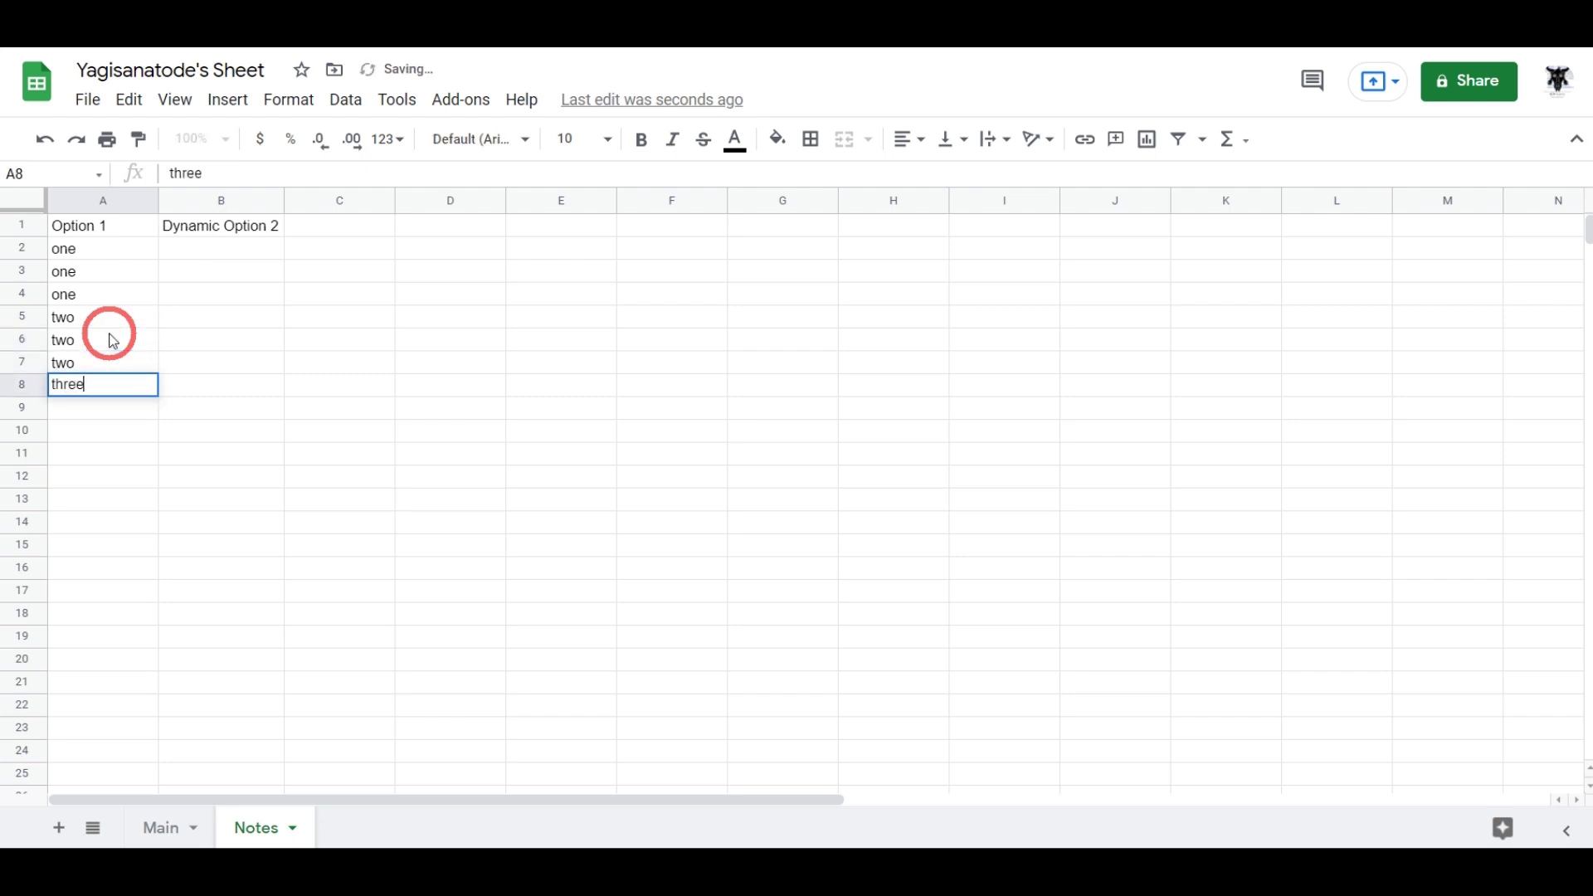
{"action": "key", "text": "Return"}
{"action": "type", "text": "thre"}
{"action": "key", "text": "Return"}
{"action": "type", "text": "thre"}
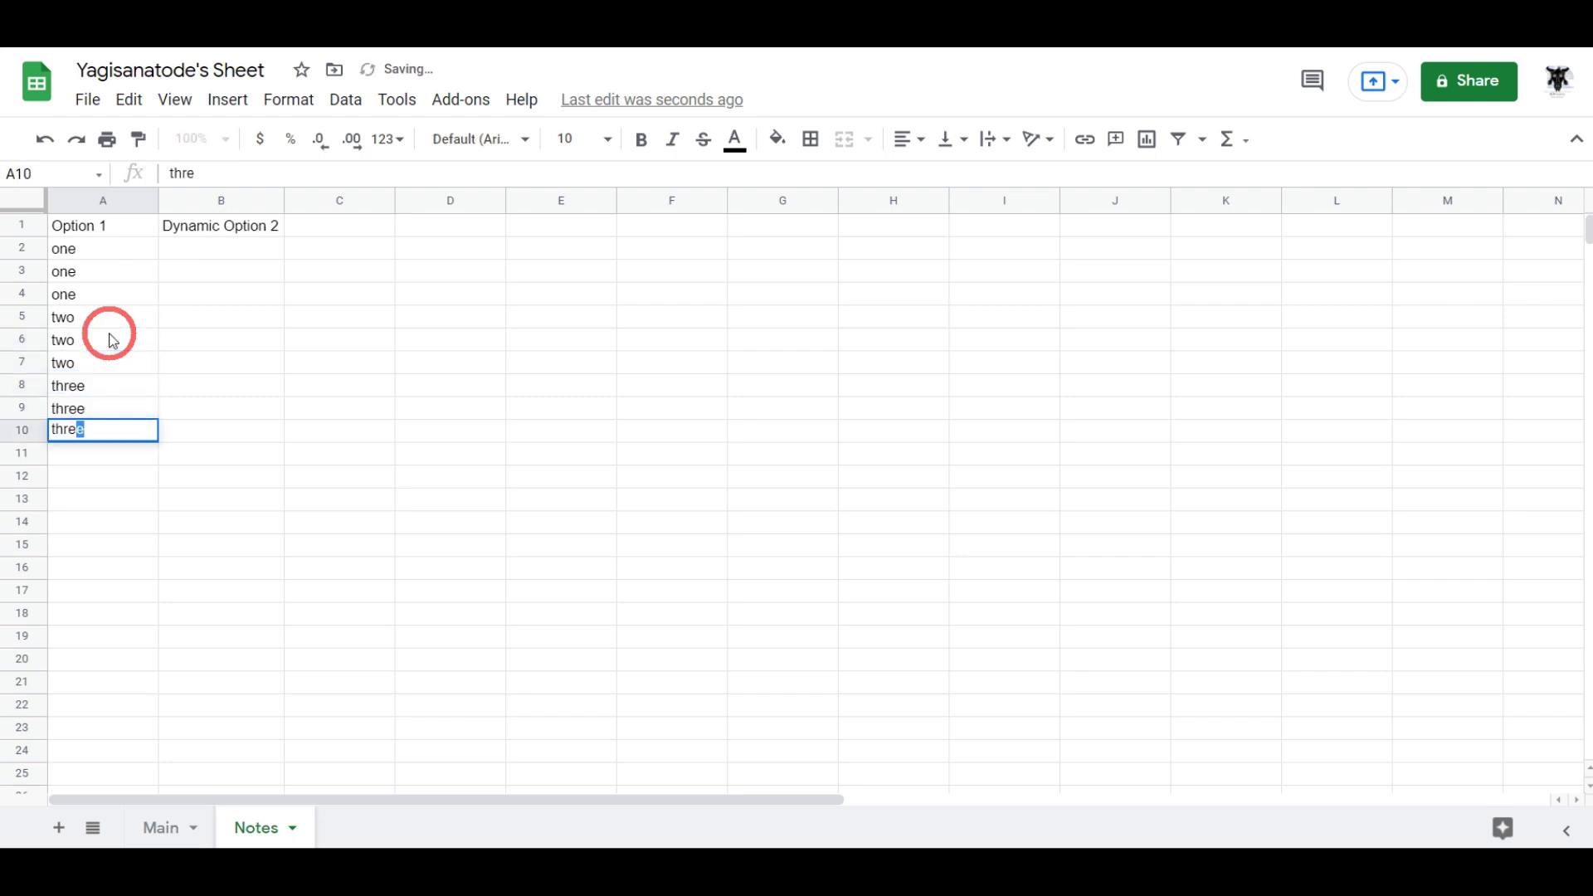
{"action": "key", "text": "Return"}
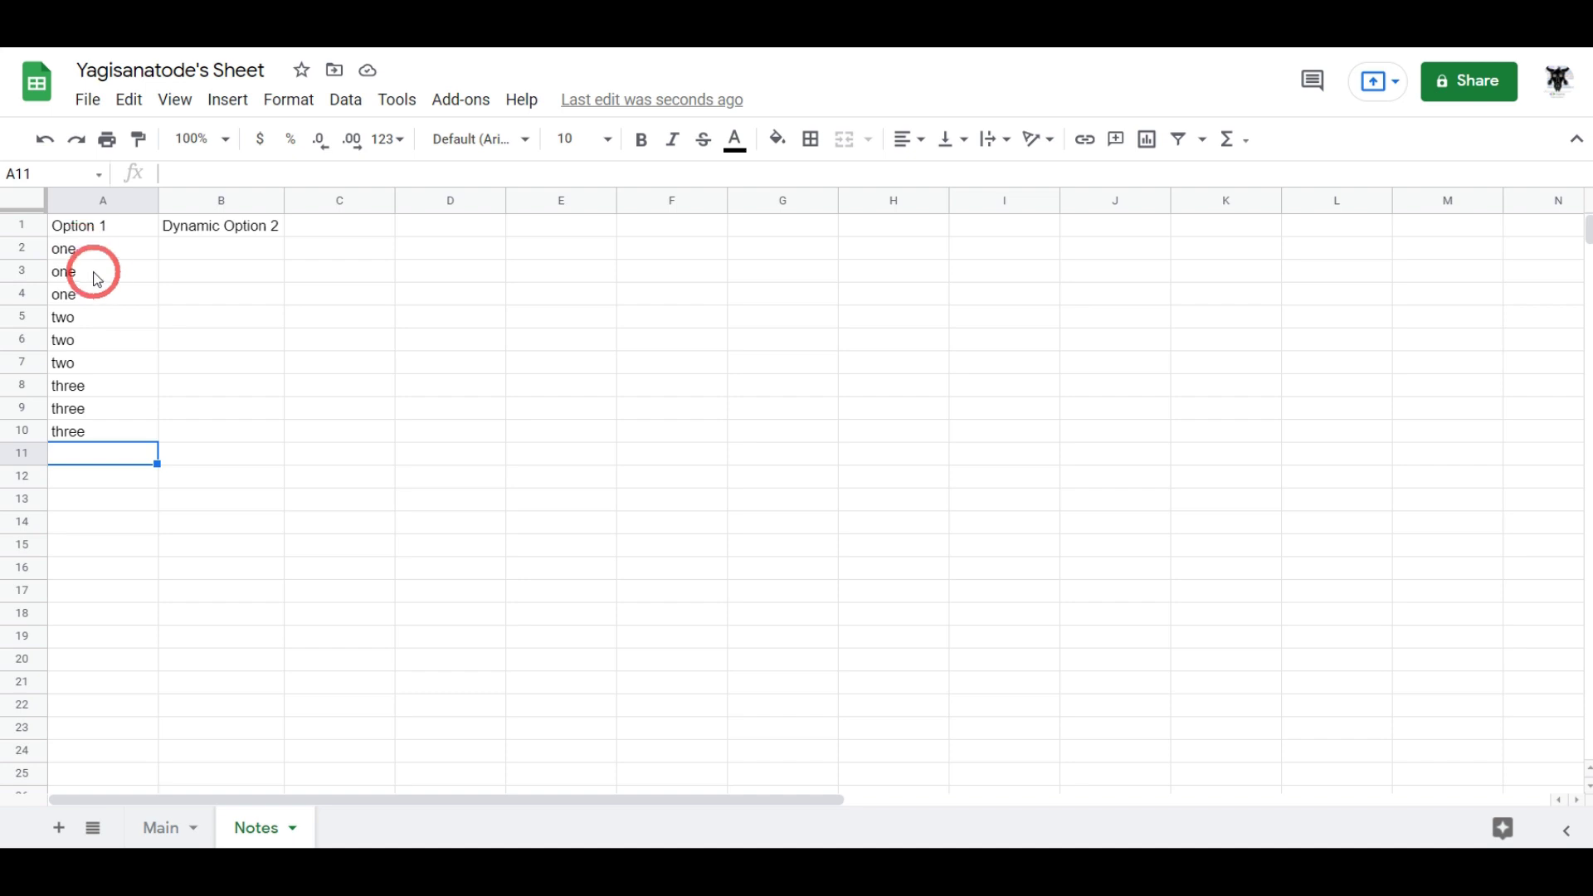
Step: Fill cells B2 to B4 under Dynamic Option 2 with one-A, one-B and one-C
{"action": "left_click", "coordinate": [216, 257]}
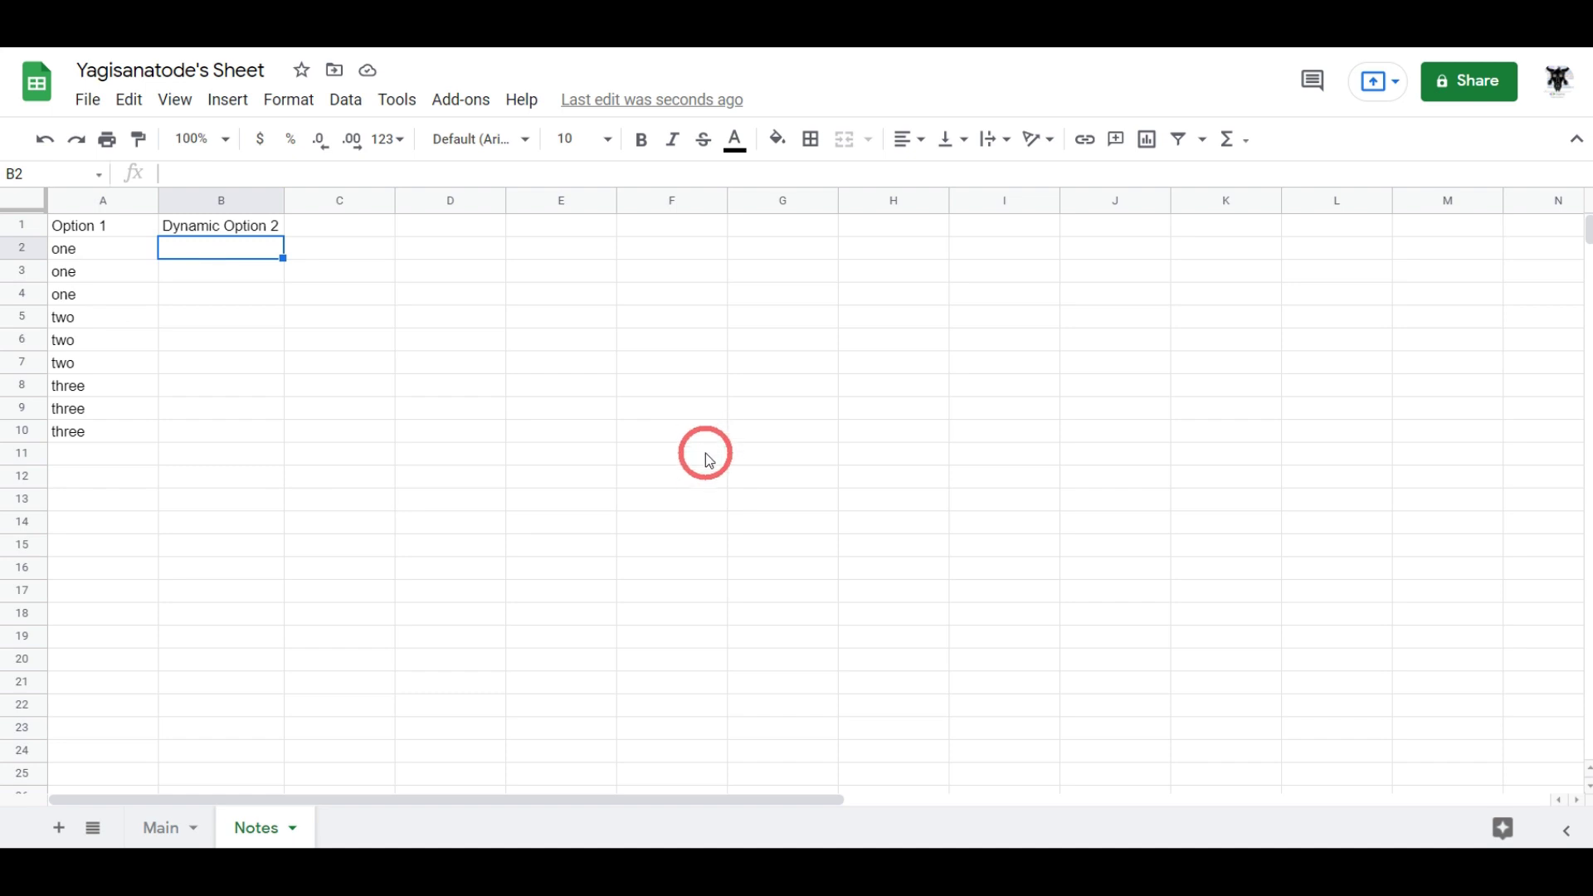
{"action": "type", "text": "one-A"}
{"action": "key", "text": "Return"}
{"action": "type", "text": "on"}
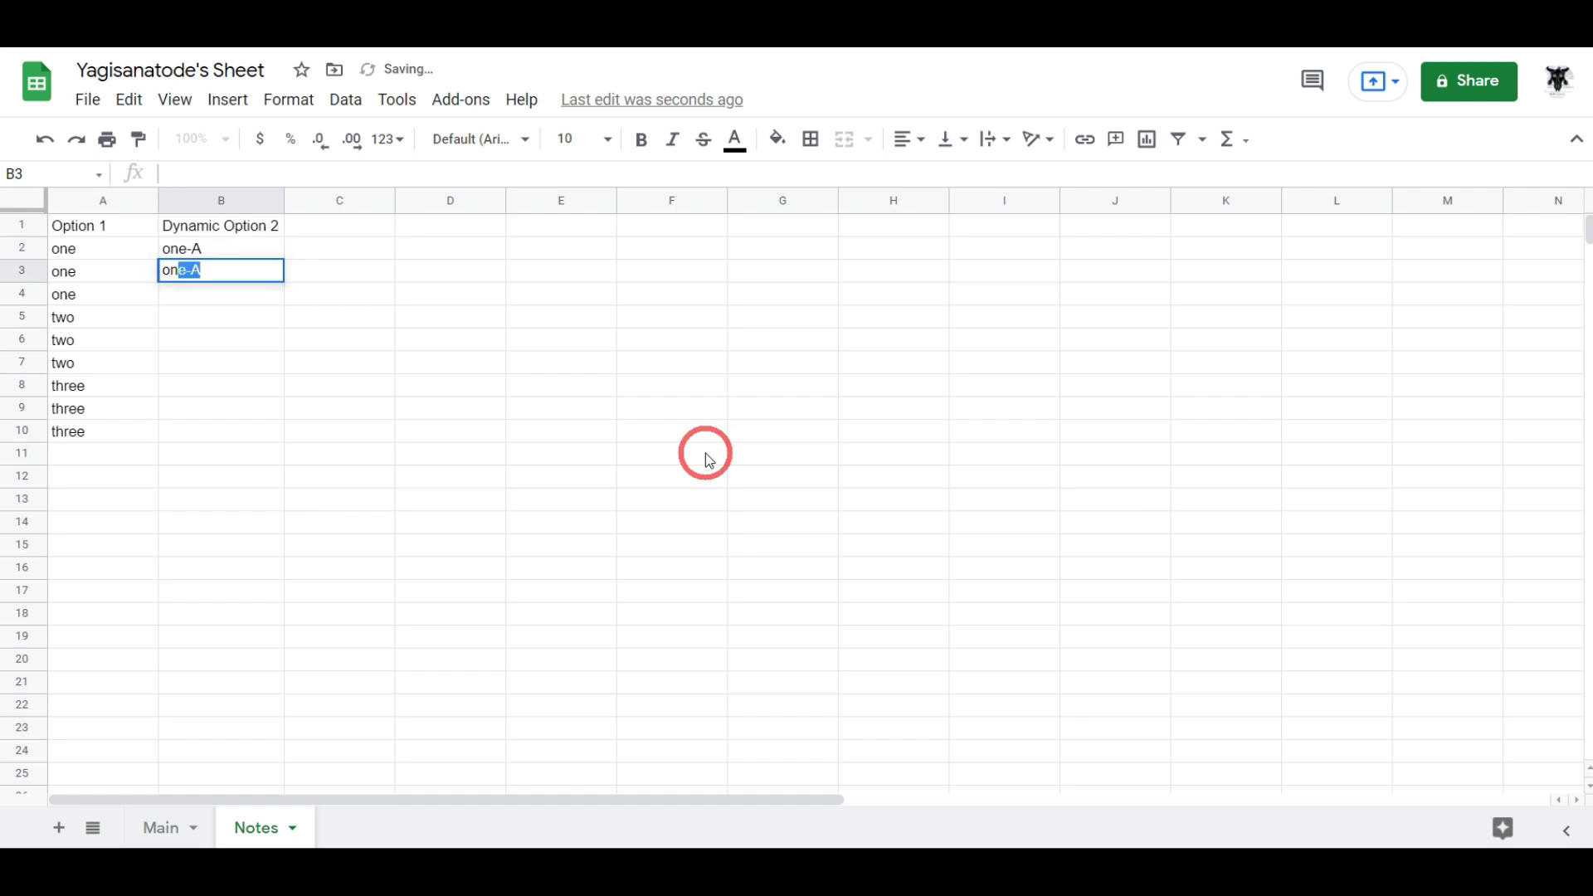
{"action": "type", "text": "e-B"}
{"action": "key", "text": "Return"}
{"action": "type", "text": "one-C"}
{"action": "key", "text": "Return"}
Step: Fill cells B5 to B7 of the Dynamic Option 2 column with two-A, two-B and two-C
{"action": "type", "text": "two-A"}
{"action": "key", "text": "Return"}
{"action": "type", "text": "two-"}
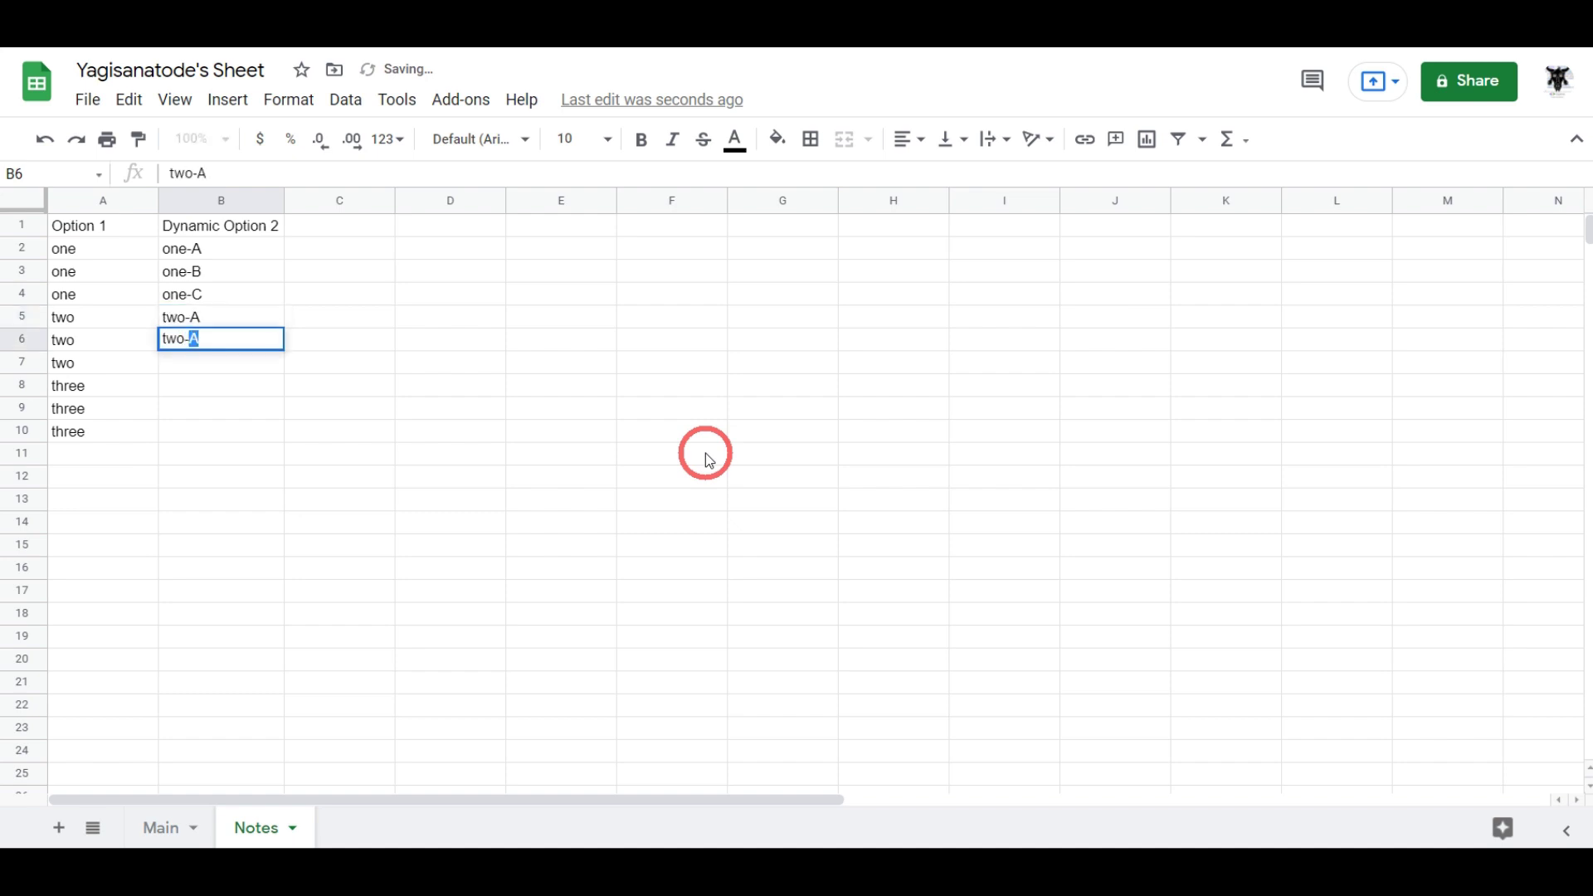
{"action": "type", "text": "B"}
{"action": "key", "text": "Return"}
{"action": "type", "text": "two-C"}
{"action": "key", "text": "Return"}
Step: Fill cells B8 to B10 of the Dynamic Option 2 column with three-A, three-B and three-C
{"action": "type", "text": "three-A"}
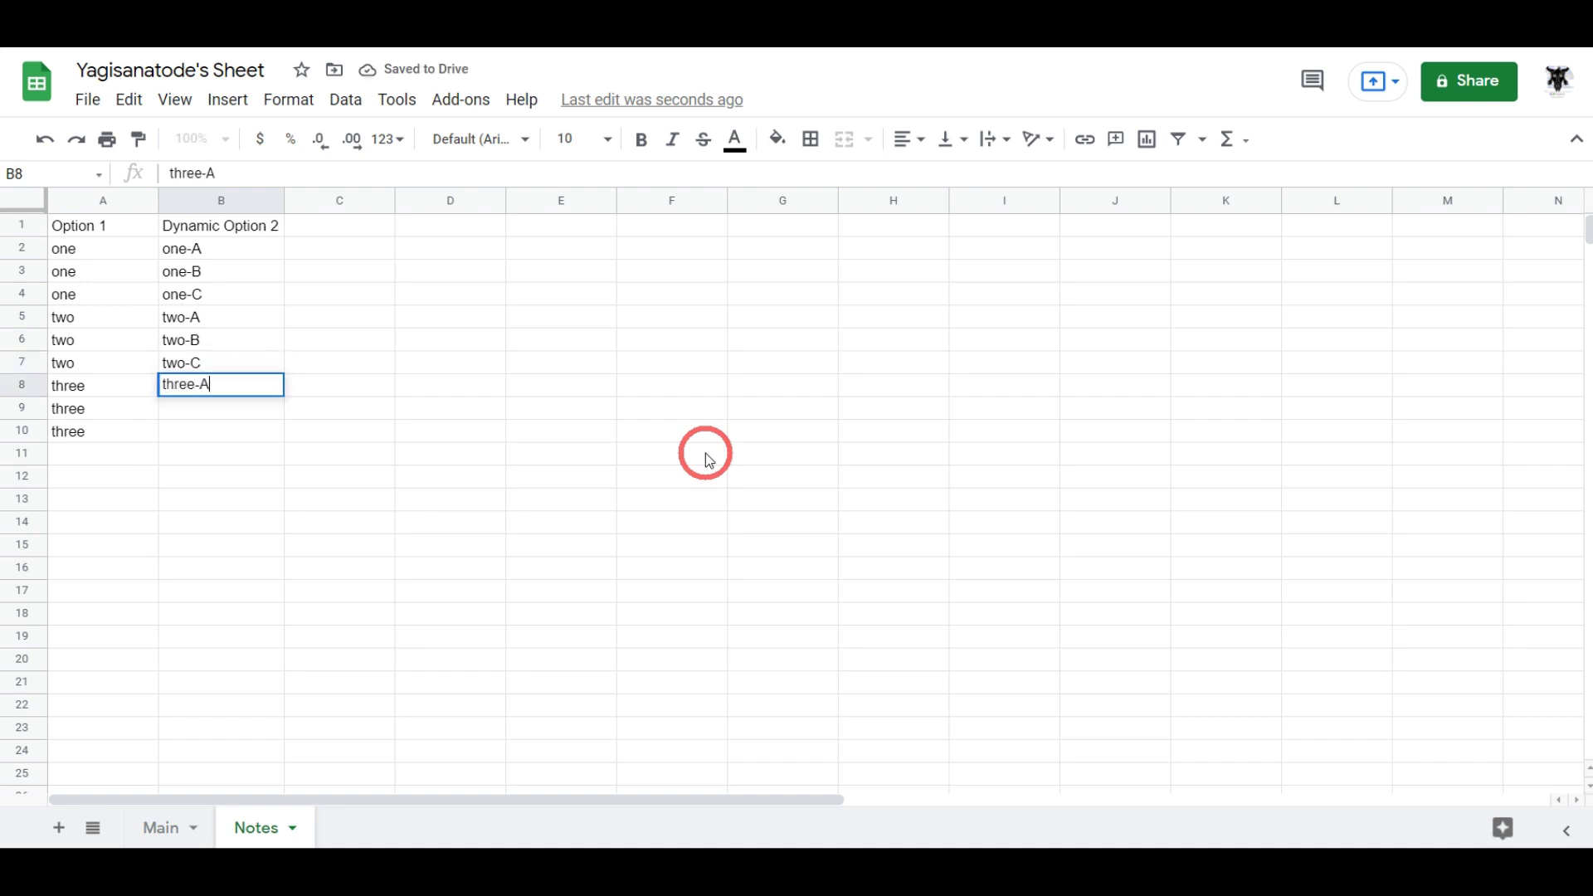
{"action": "key", "text": "Return"}
{"action": "type", "text": "three-B"}
{"action": "key", "text": "Return"}
{"action": "type", "text": "three"}
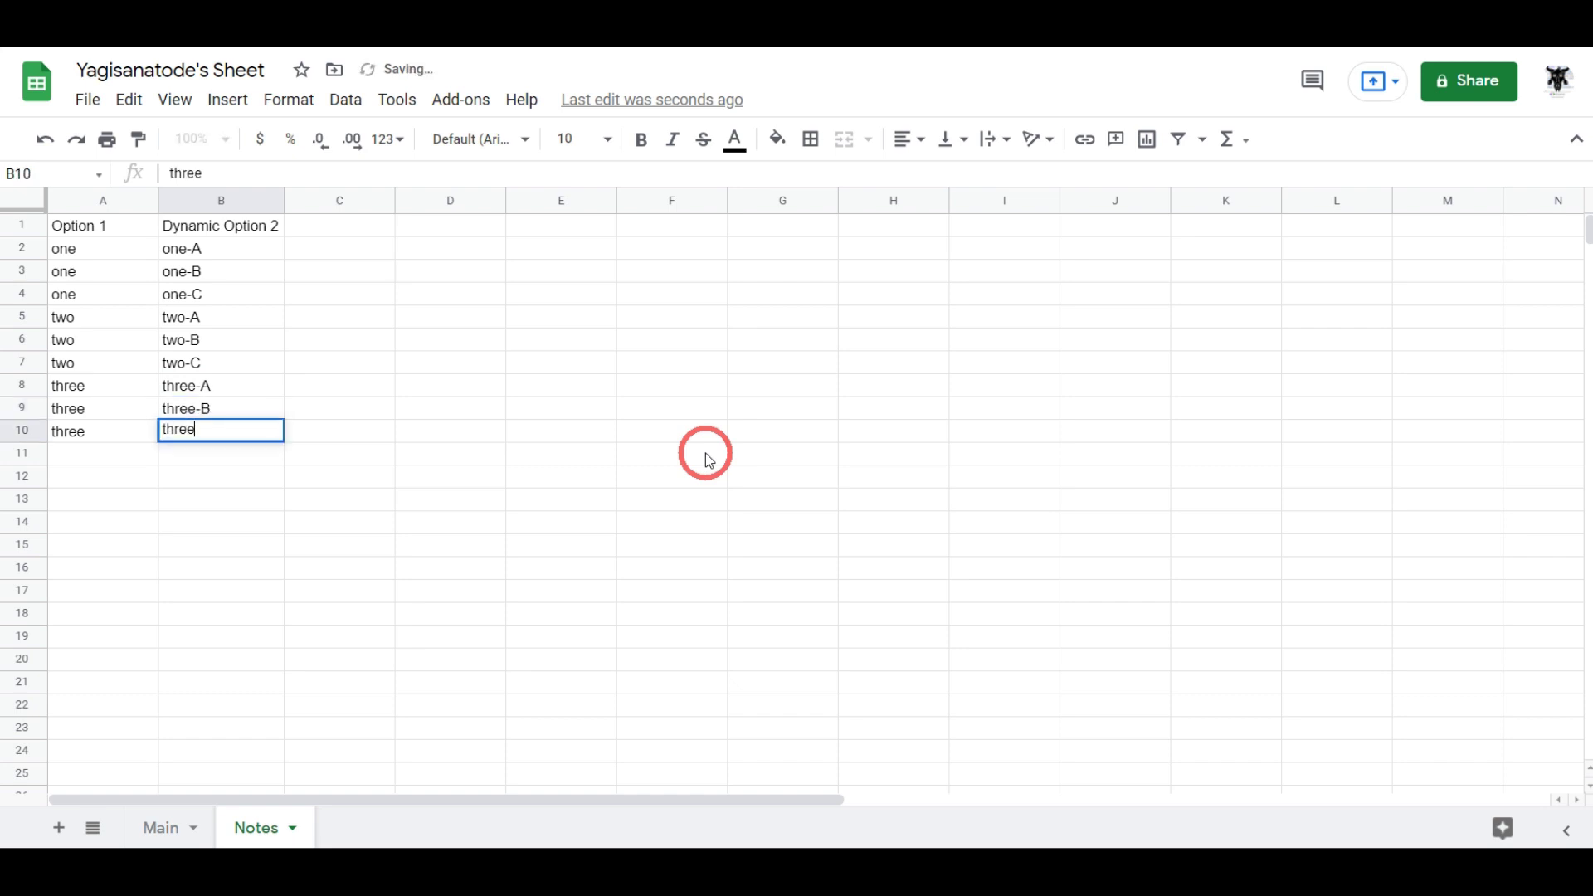
{"action": "type", "text": "-C"}
{"action": "key", "text": "Return"}
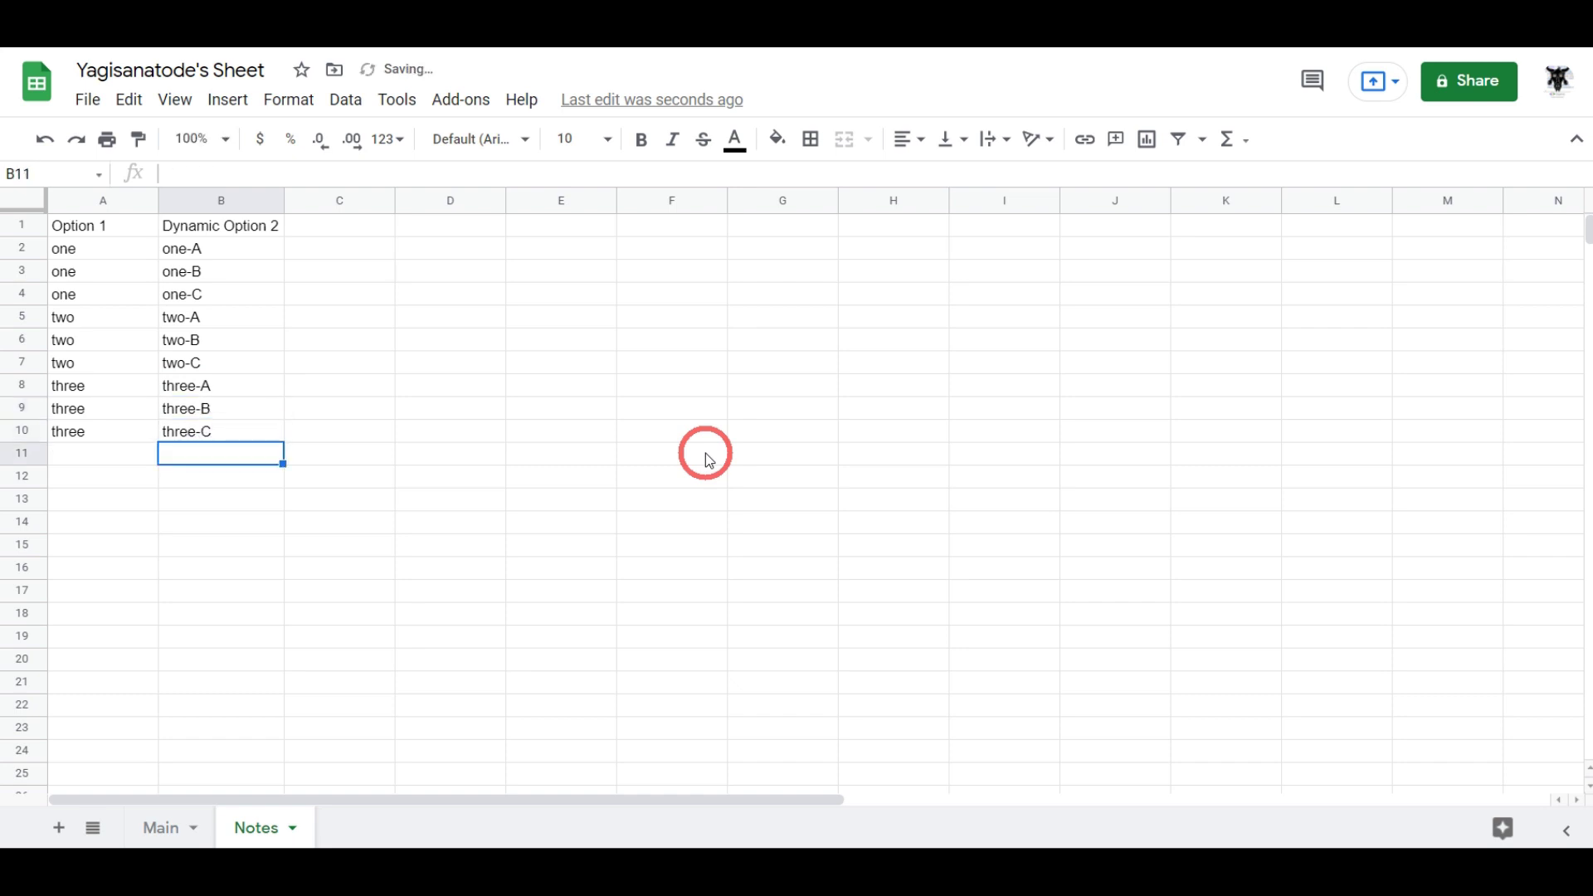
{"action": "left_click", "coordinate": [606, 455]}
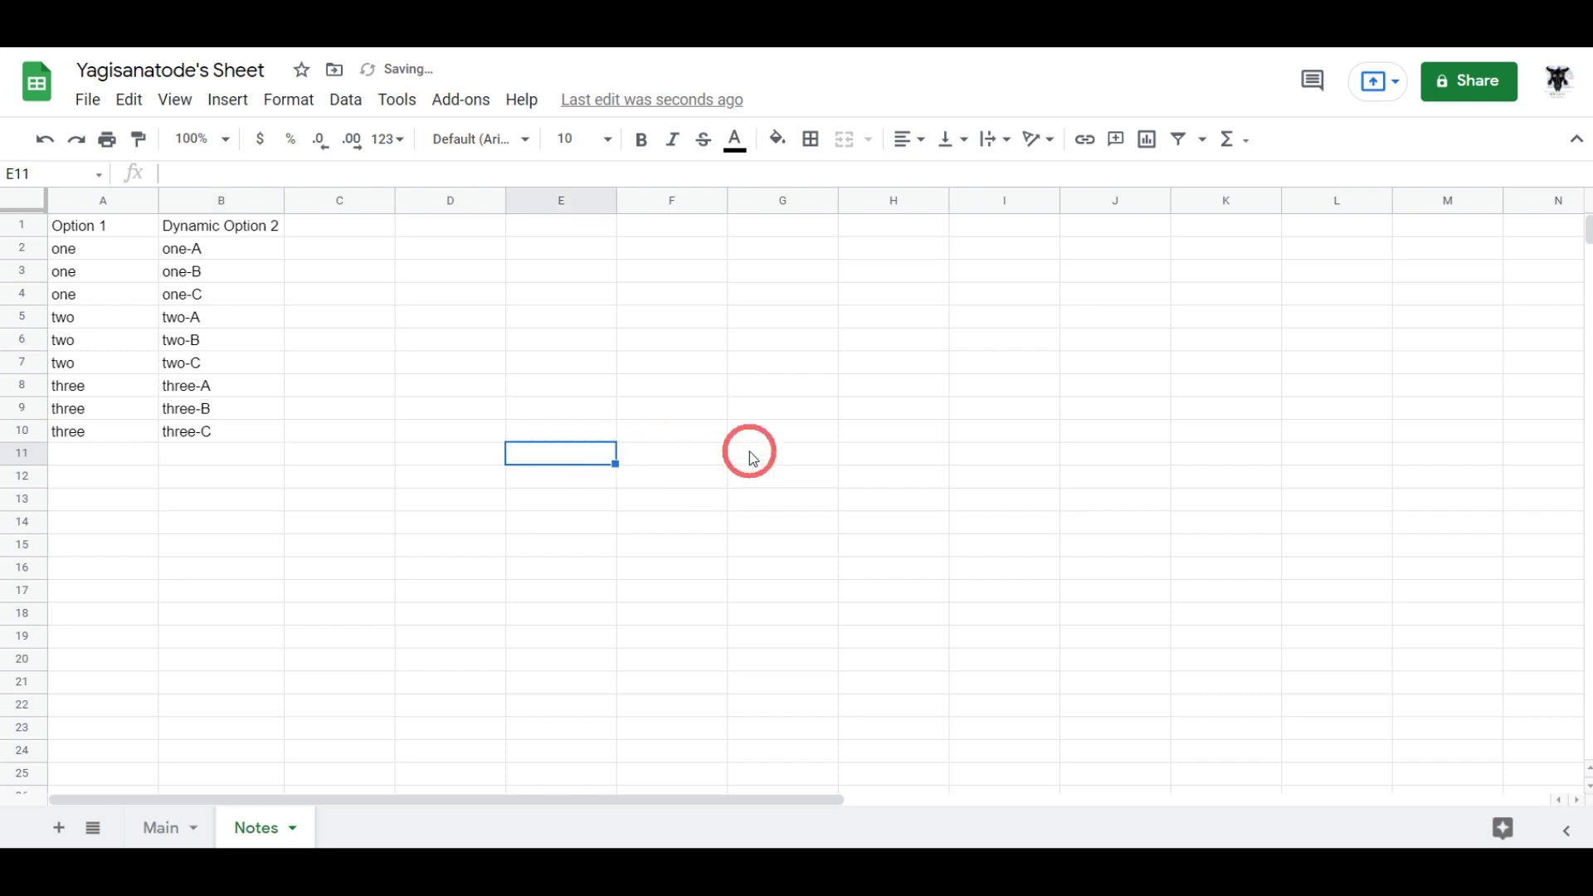
Step: Make the header cells A1 and B1 on the Notes sheet bold
{"action": "left_click", "coordinate": [107, 229]}
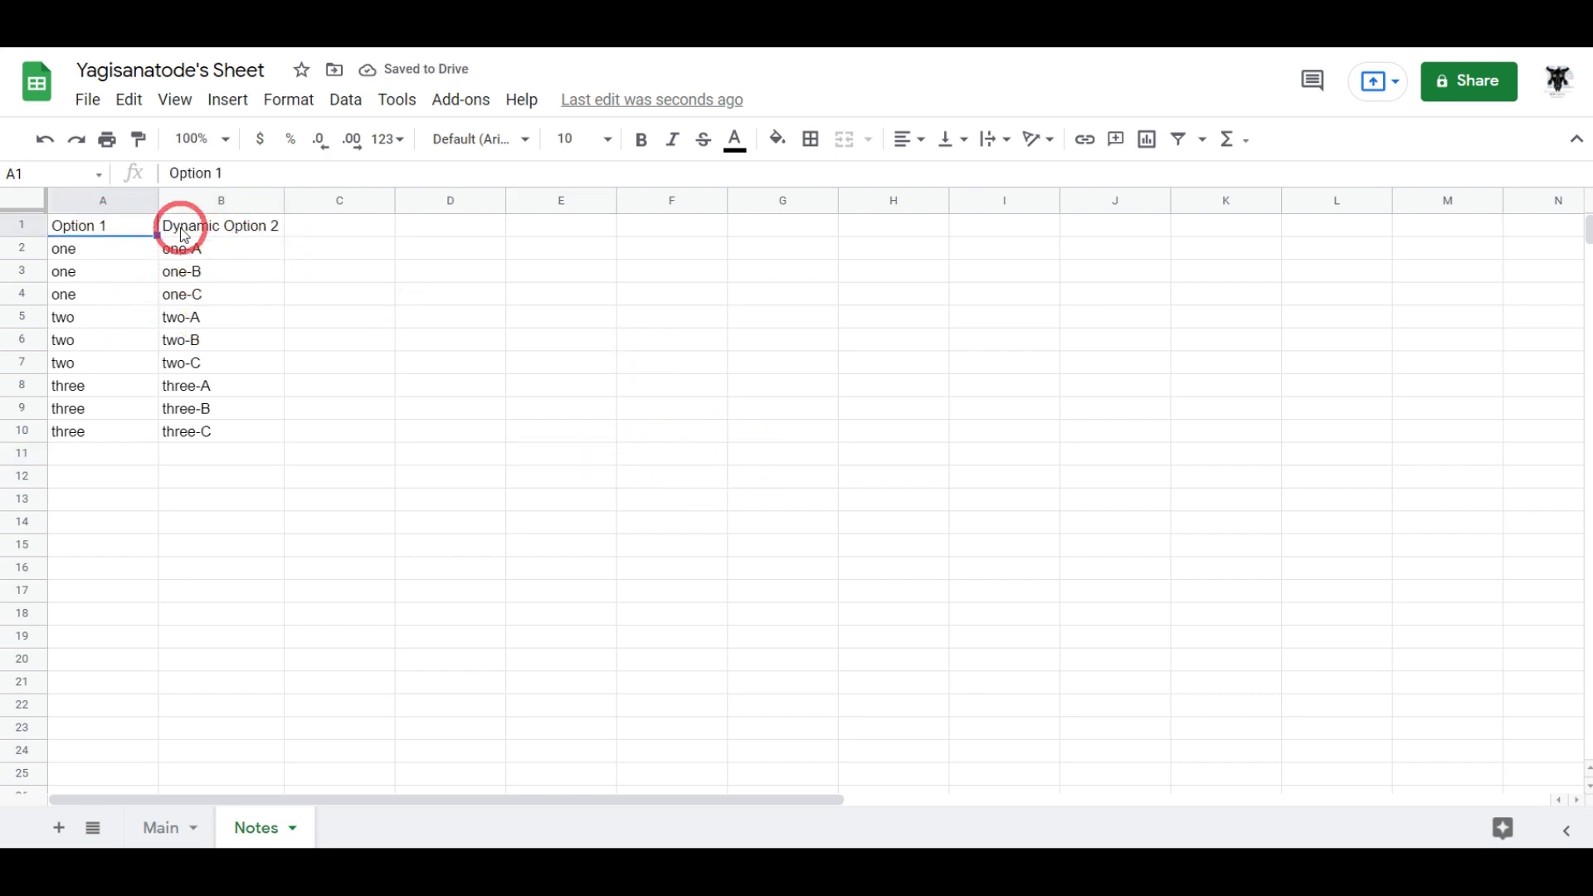
{"action": "left_click", "coordinate": [262, 237], "text": "shift"}
{"action": "key", "text": "ctrl+b"}
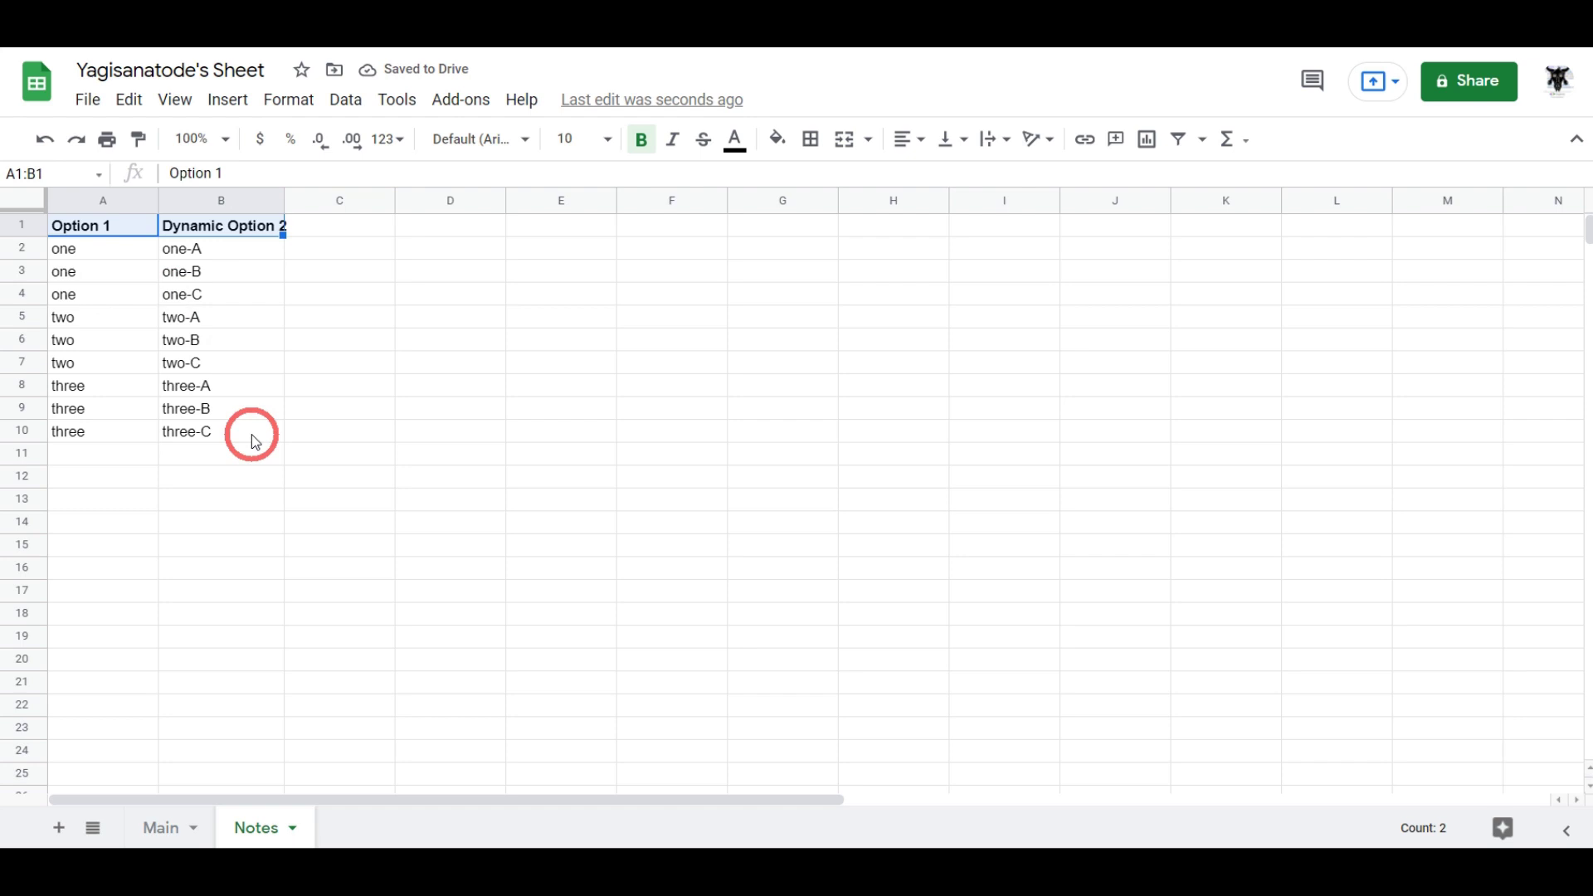
Step: Apply all borders to A1:B10 on the Notes sheet and widen column B slightly to fit its header
{"action": "left_click", "coordinate": [251, 440], "text": "shift"}
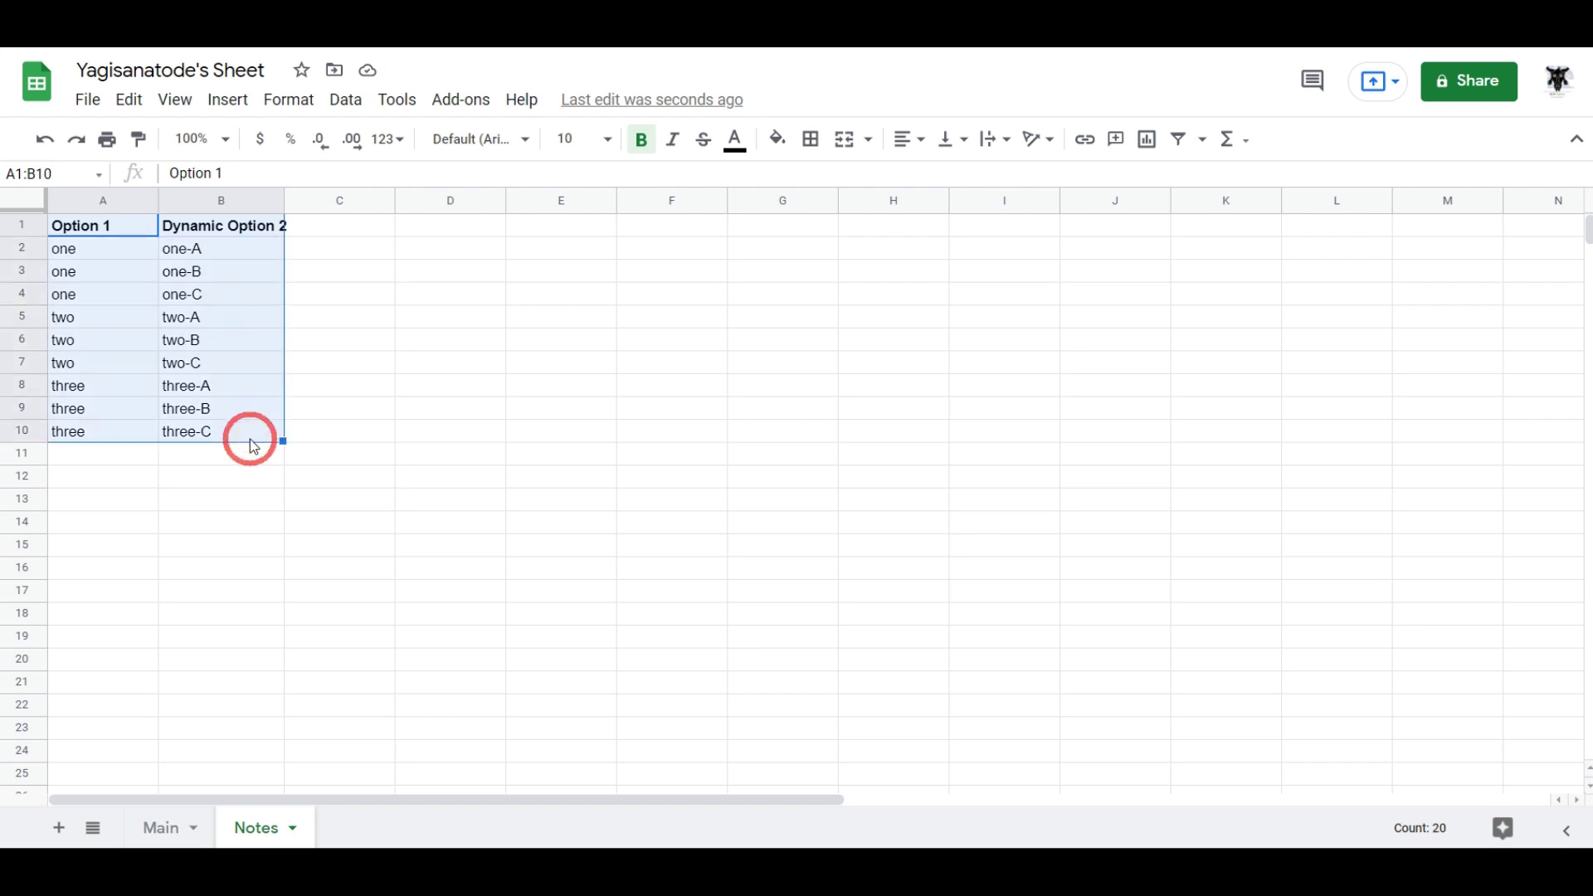
{"action": "left_click", "coordinate": [812, 159]}
{"action": "left_click", "coordinate": [821, 178]}
{"action": "left_click", "coordinate": [587, 412]}
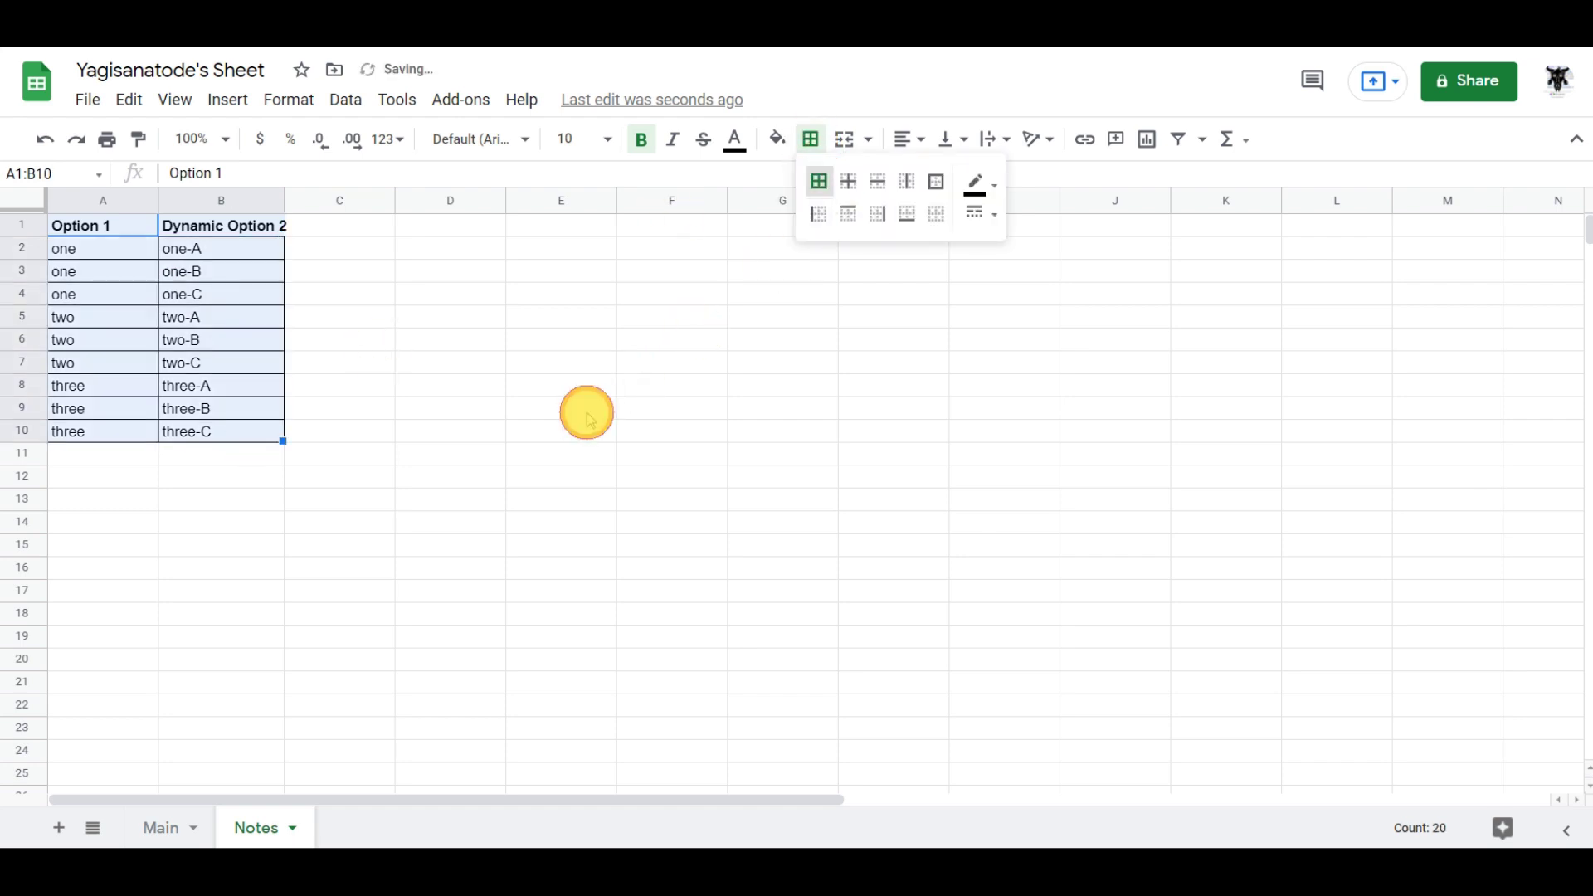
{"action": "left_click", "coordinate": [280, 200]}
{"action": "left_click_drag", "start_coordinate": [282, 199], "coordinate": [291, 200]}
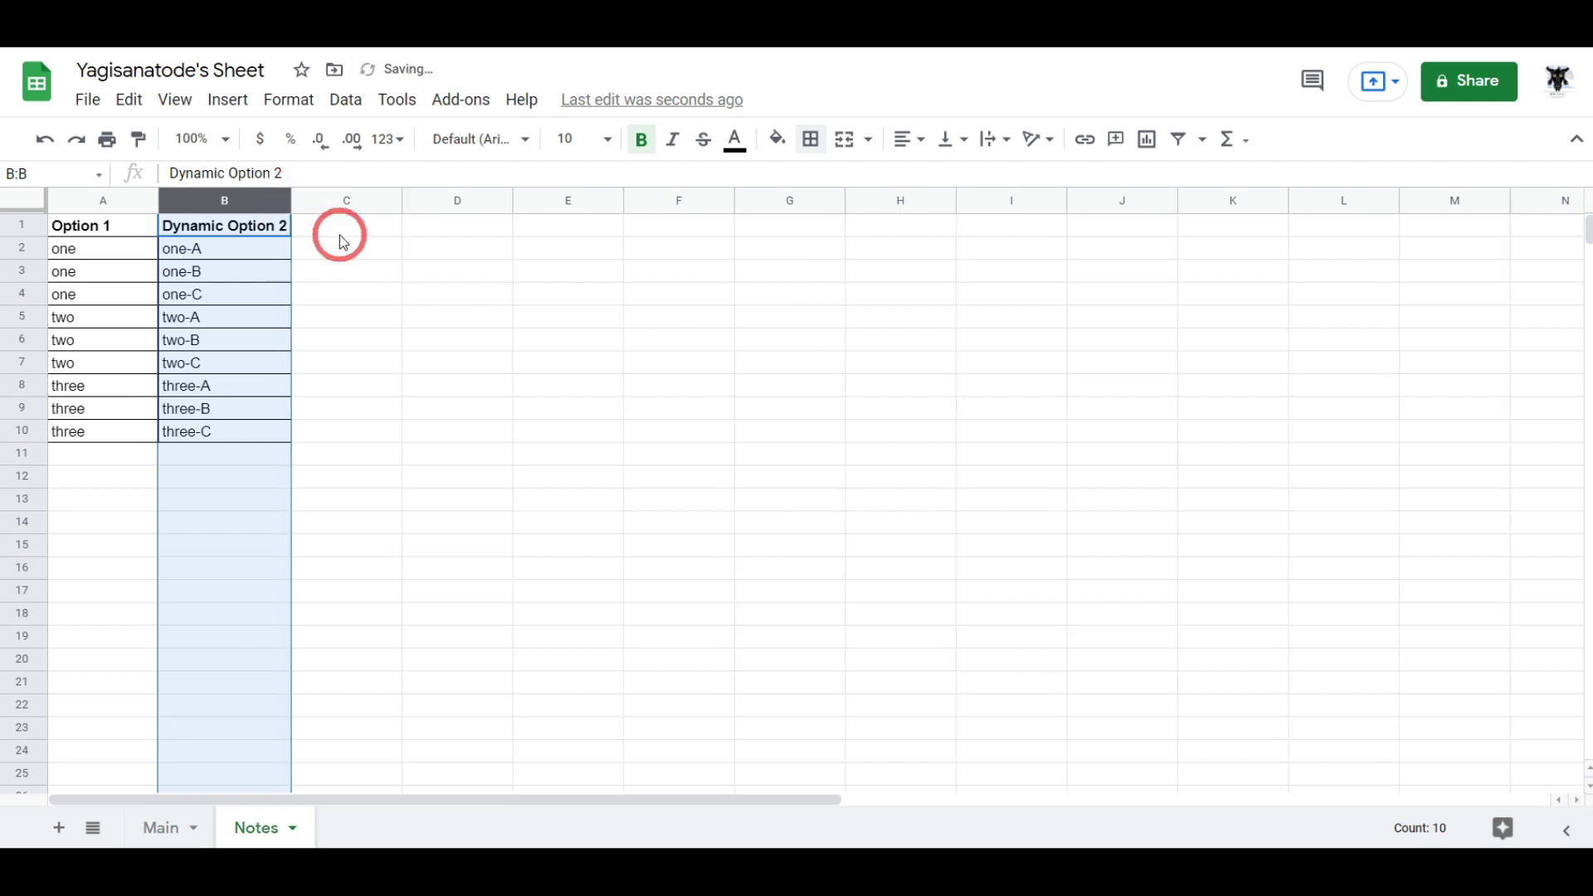
{"action": "left_click", "coordinate": [365, 271]}
{"action": "left_click", "coordinate": [419, 433]}
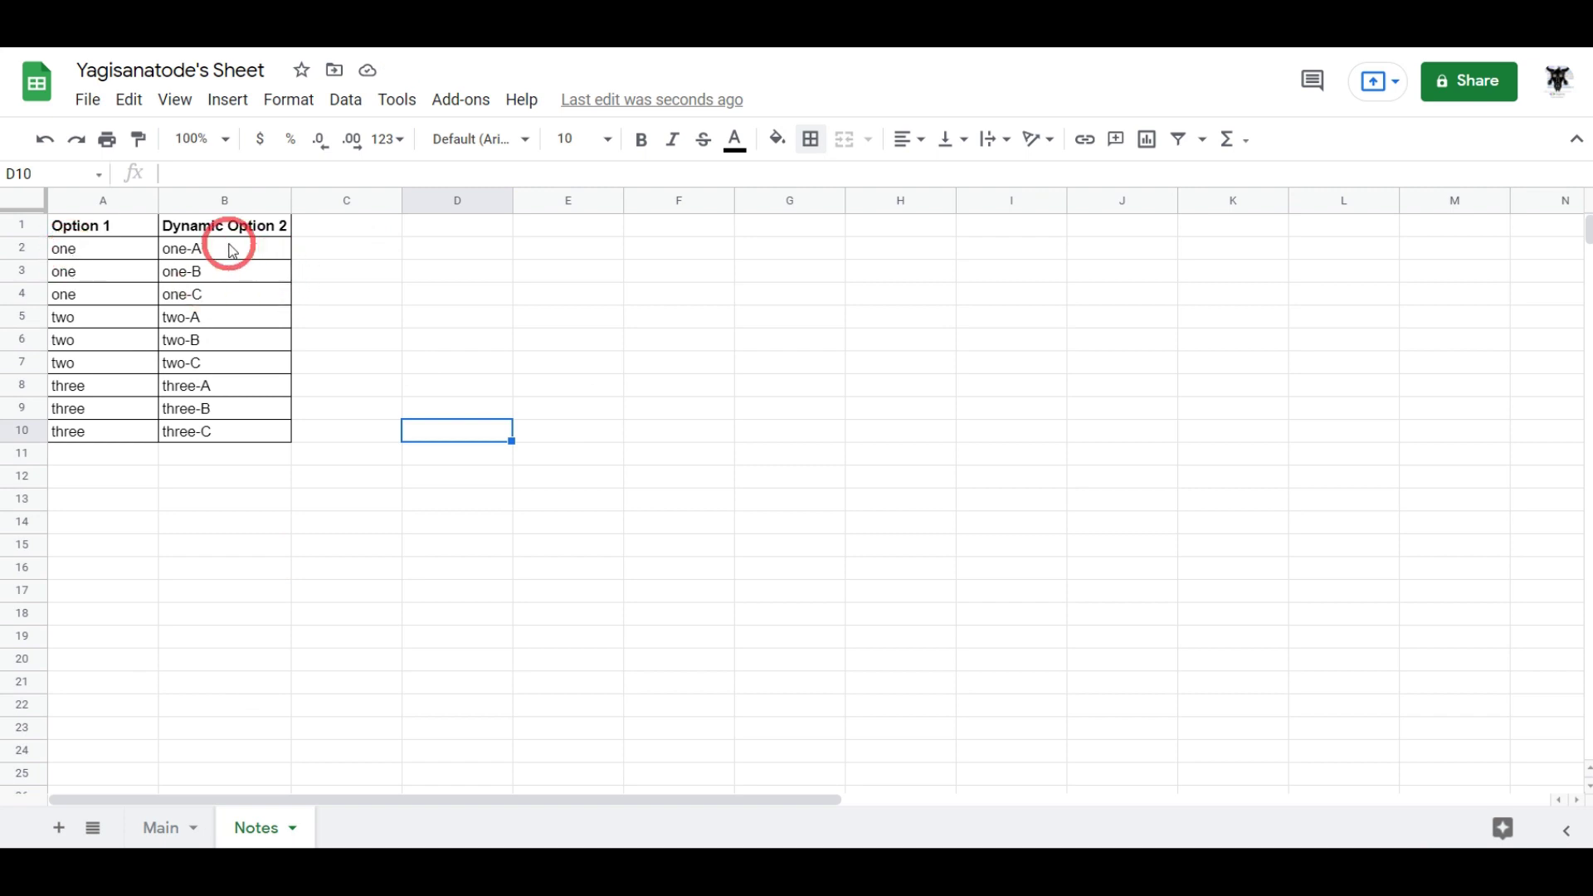
Step: Examine which Dynamic Option 2 entries on Notes belong to each Option 1 value and where they apply on Main
{"action": "left_click_drag", "start_coordinate": [233, 250], "coordinate": [227, 304]}
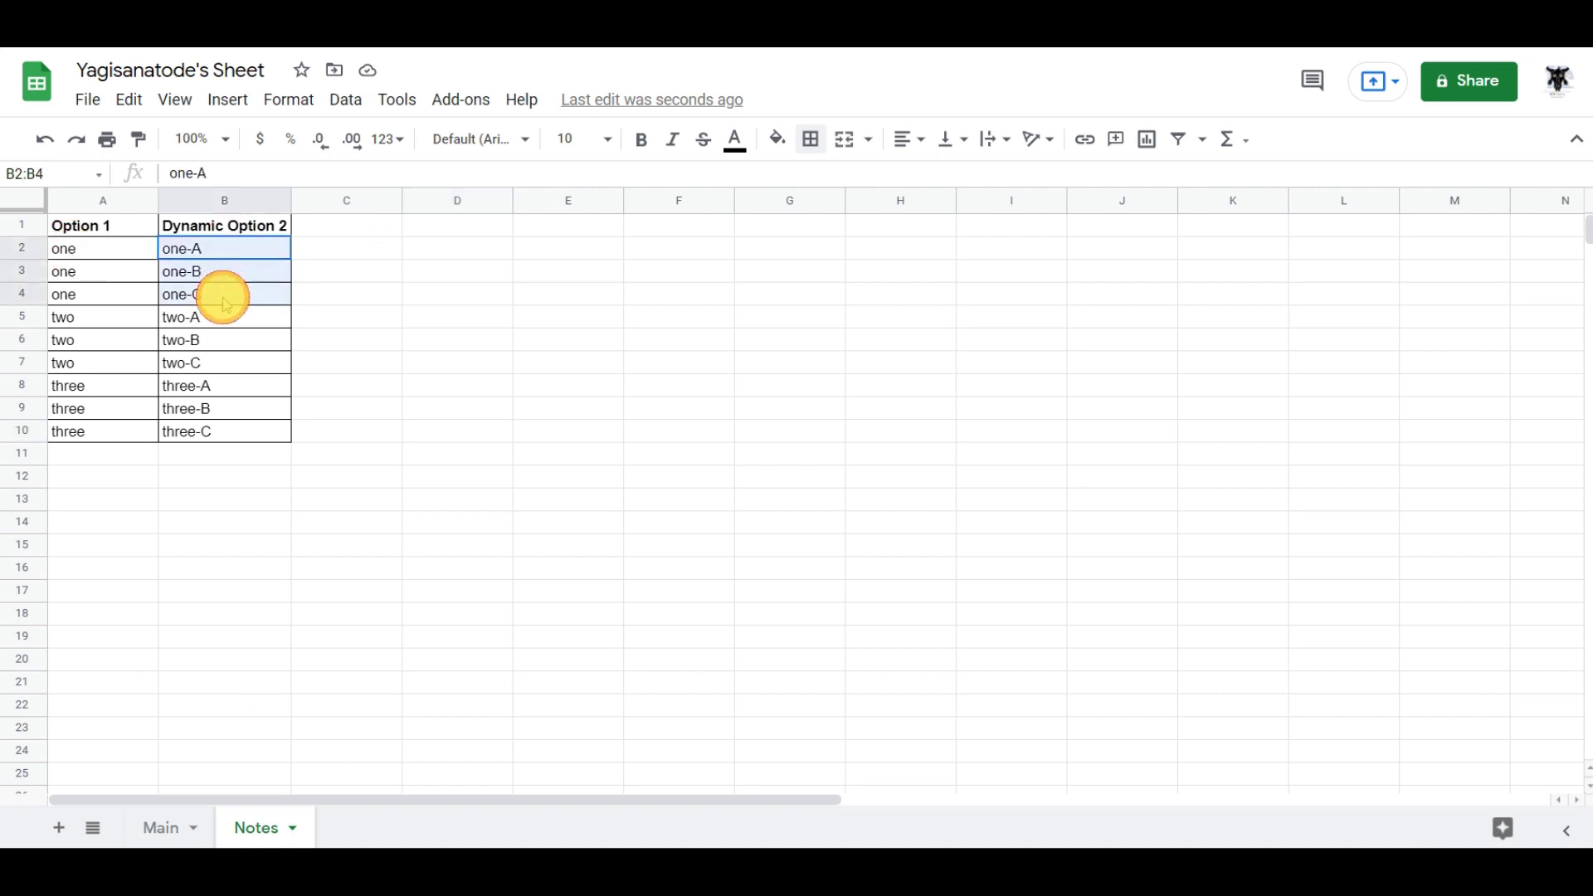
{"action": "left_click", "coordinate": [122, 322]}
{"action": "left_click", "coordinate": [143, 832]}
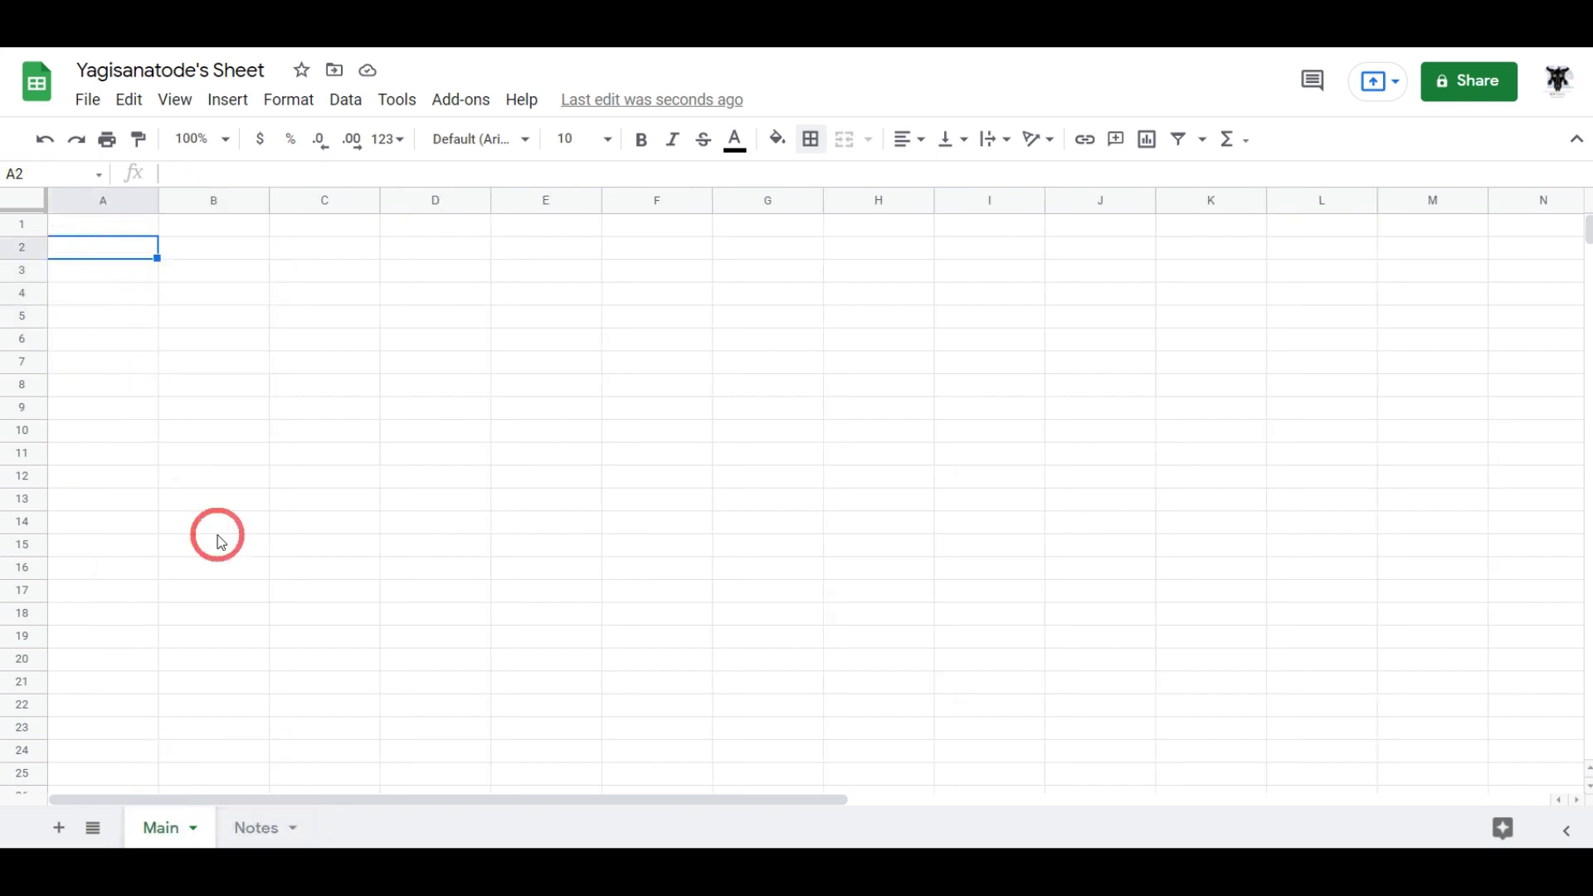
{"action": "left_click", "coordinate": [197, 250]}
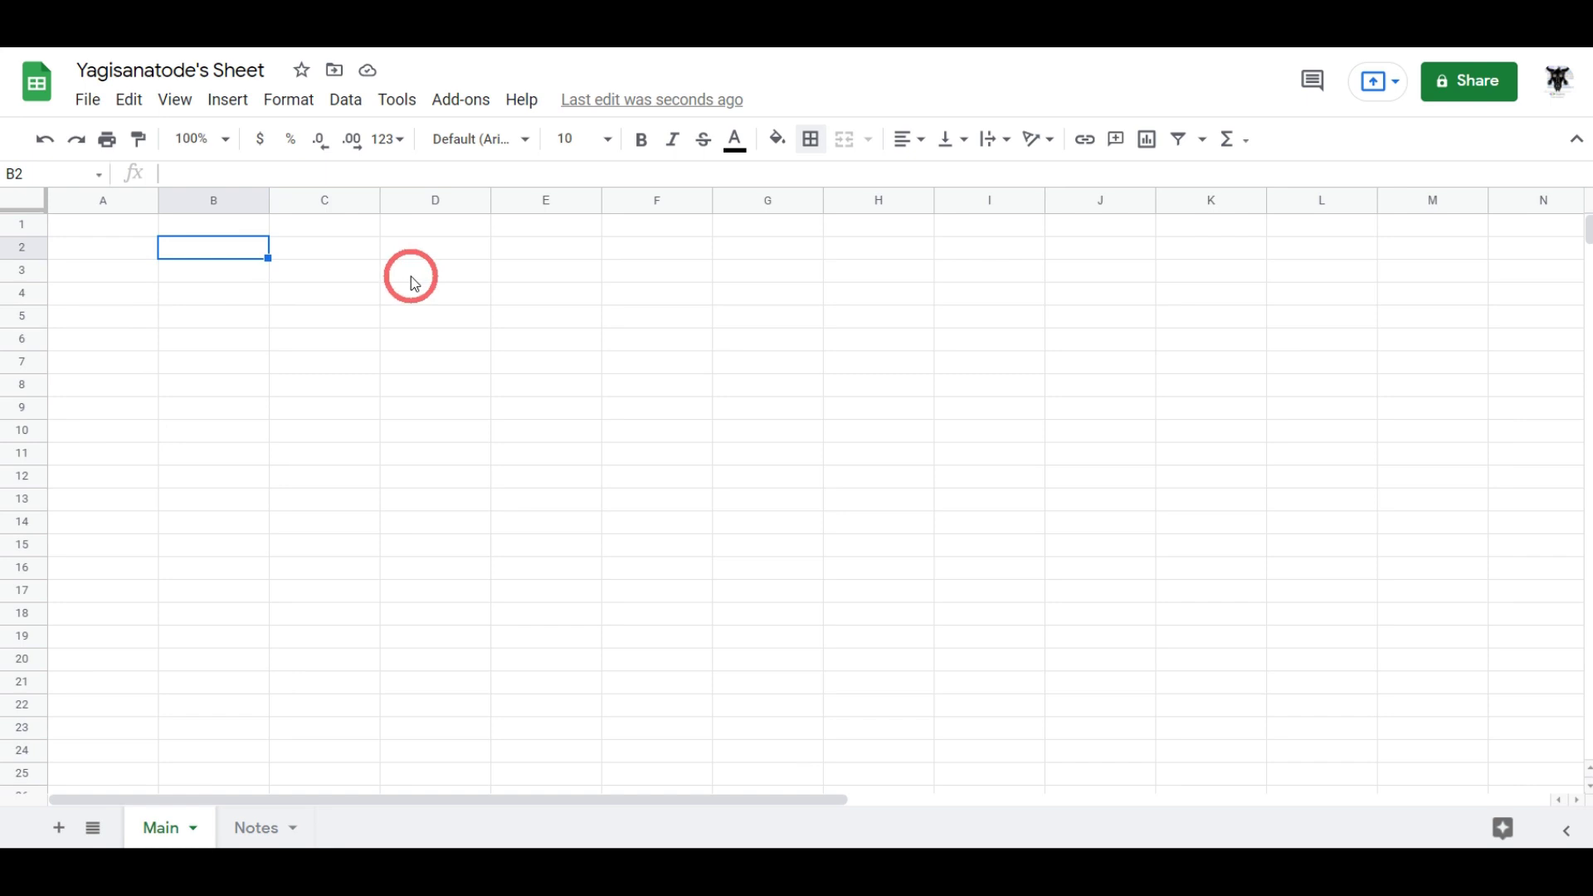
{"action": "left_click", "coordinate": [271, 836]}
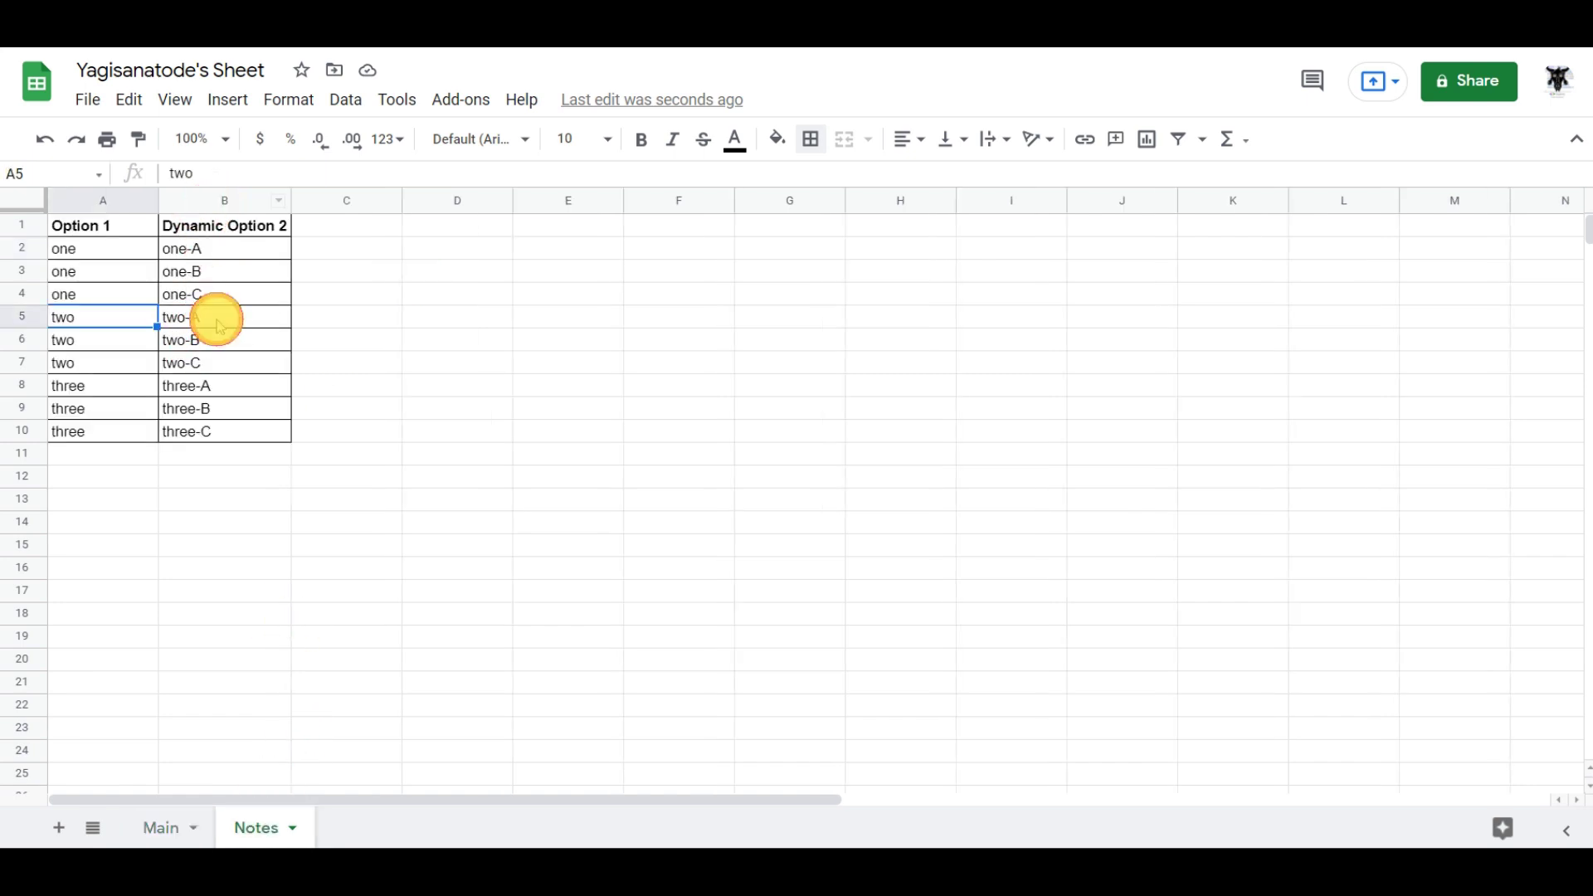
{"action": "left_click_drag", "start_coordinate": [219, 326], "coordinate": [207, 366]}
{"action": "left_click", "coordinate": [129, 397]}
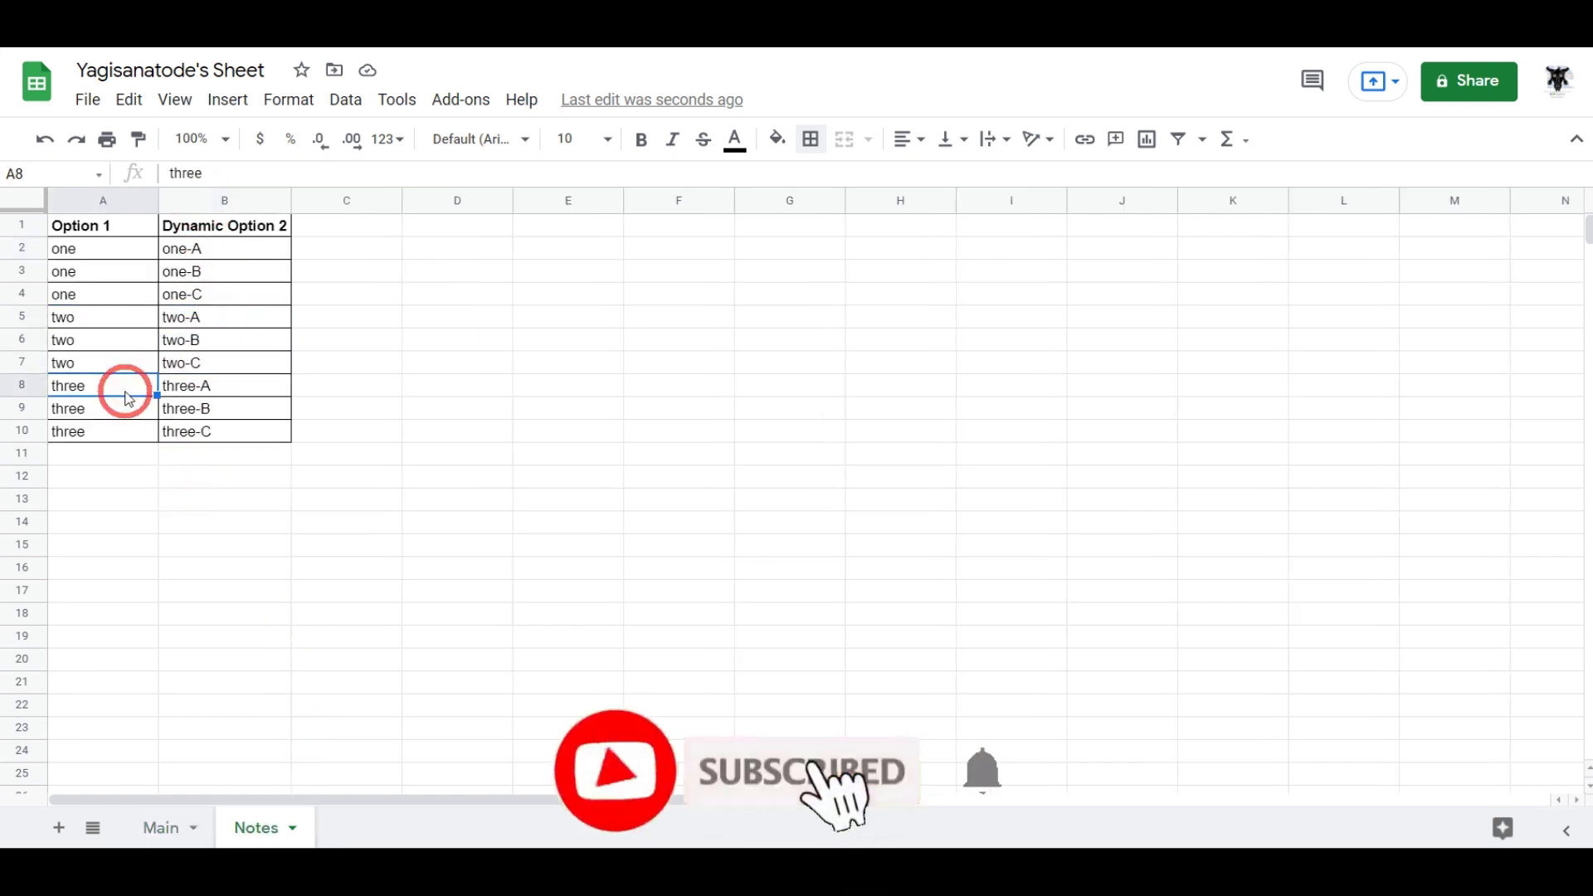
{"action": "left_click_drag", "start_coordinate": [235, 395], "coordinate": [239, 436]}
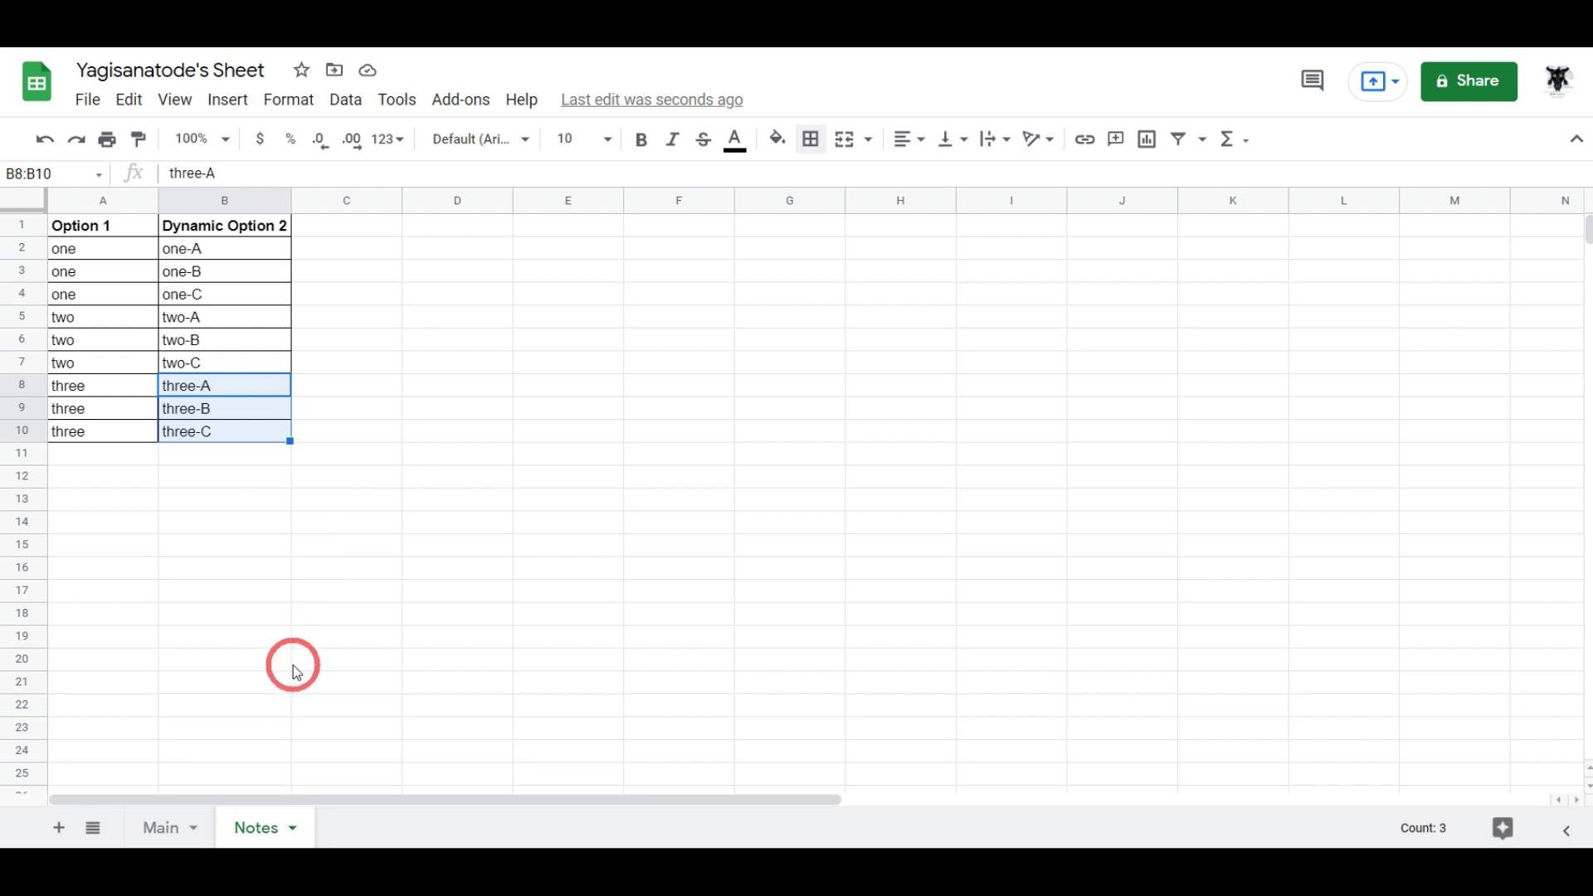
Step: Enter the headers Option 1 and Option 2 in A1 and B1 of the Main sheet and make row 1 bold
{"action": "left_click", "coordinate": [167, 827]}
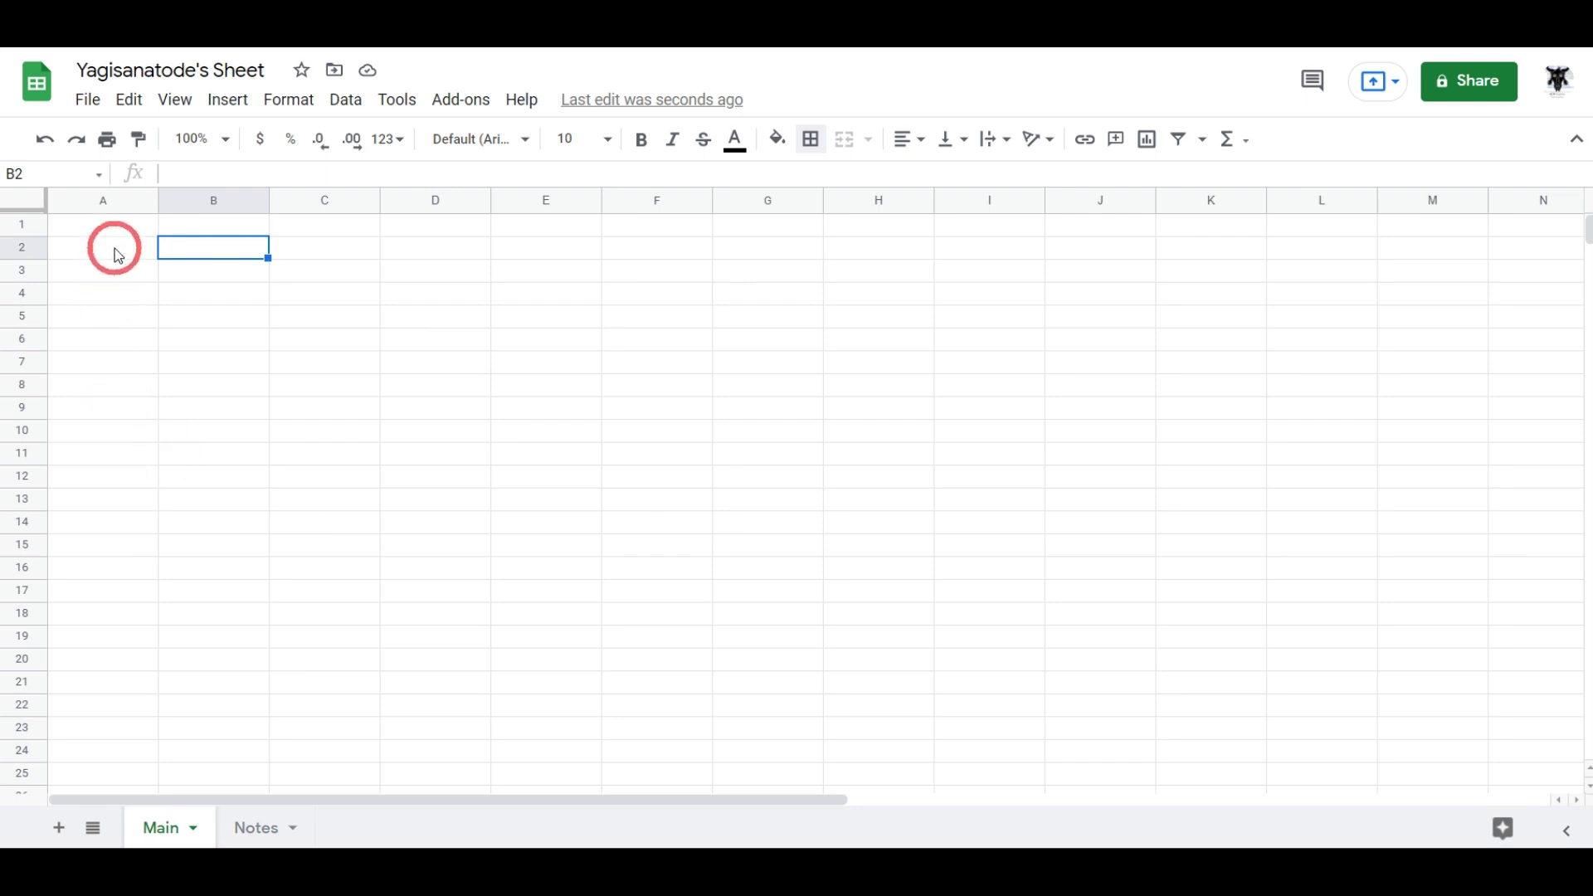
{"action": "left_click", "coordinate": [114, 232]}
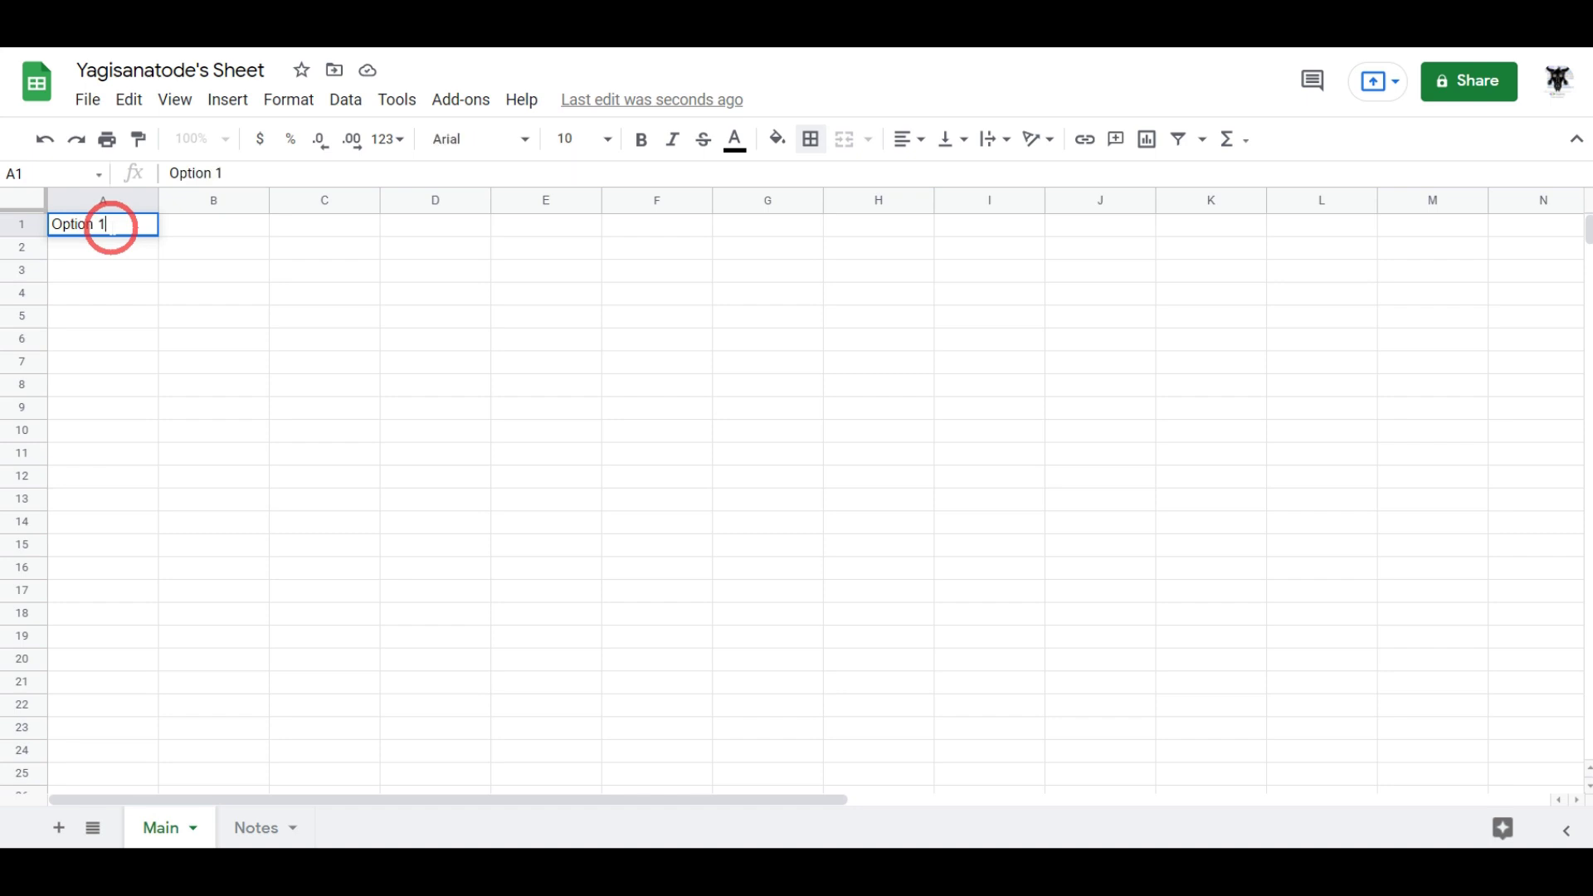
{"action": "key", "text": "Tab"}
{"action": "type", "text": "Opt"}
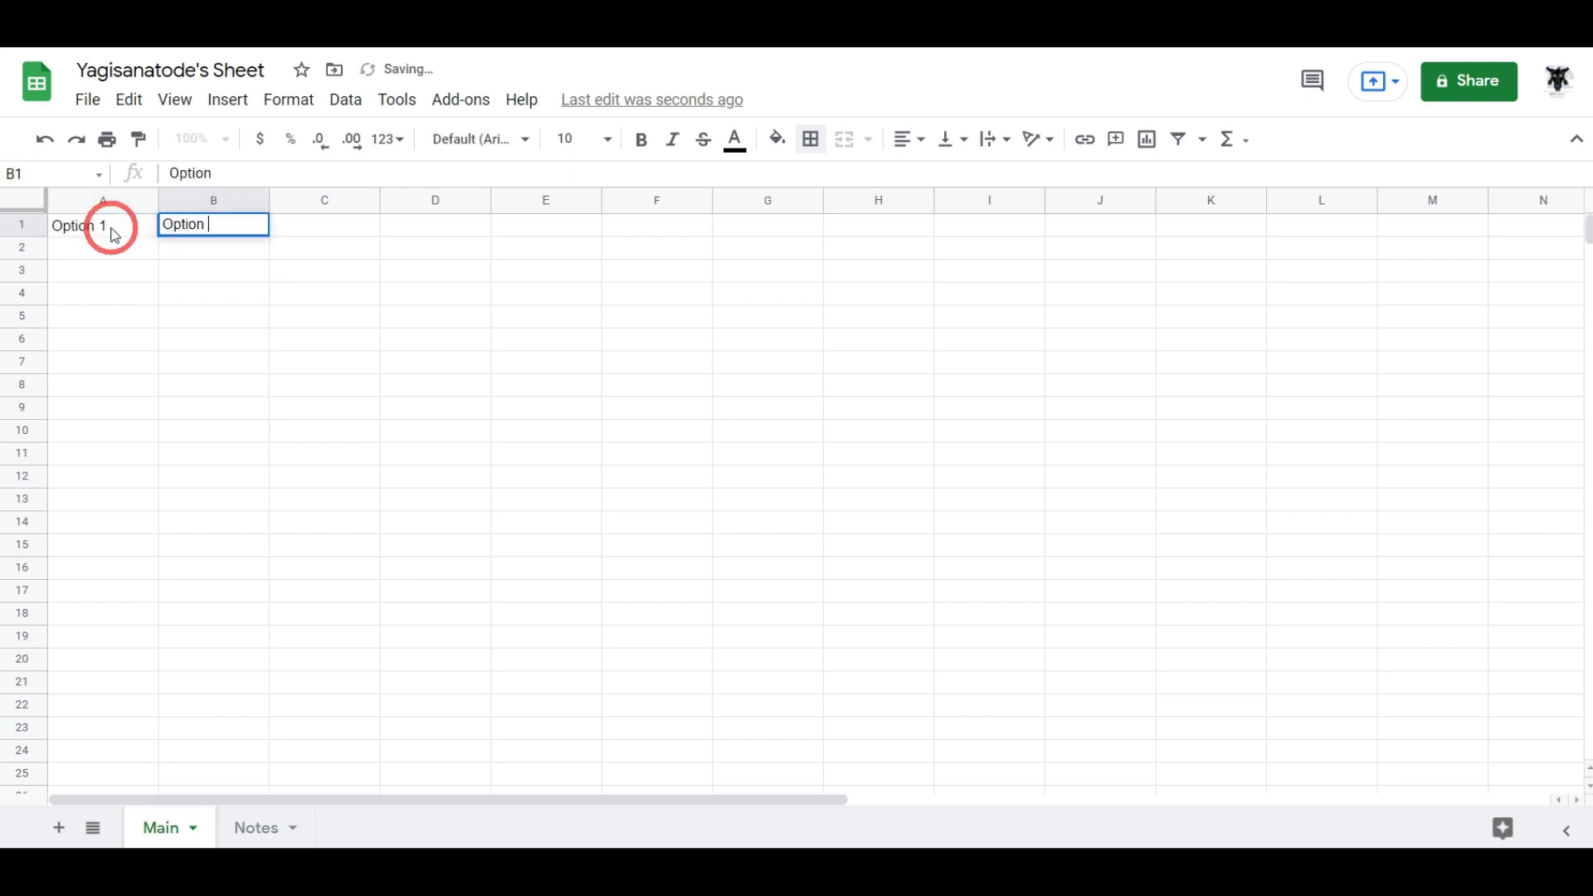
{"action": "key", "text": "Return"}
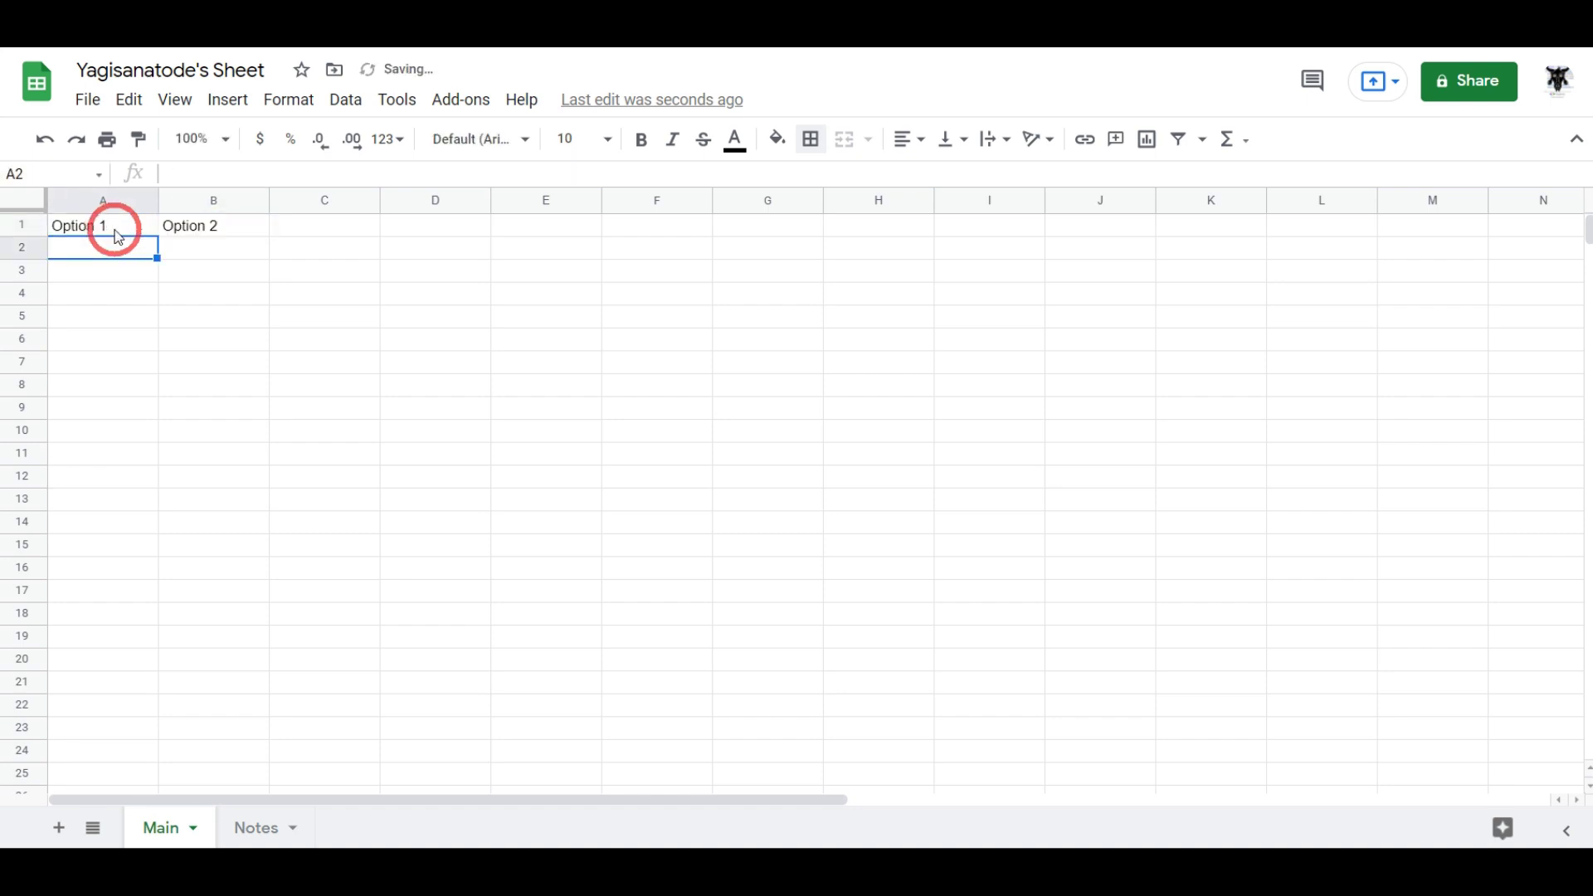
{"action": "left_click", "coordinate": [24, 223]}
{"action": "key", "text": "ctrl+b"}
{"action": "left_click", "coordinate": [295, 356]}
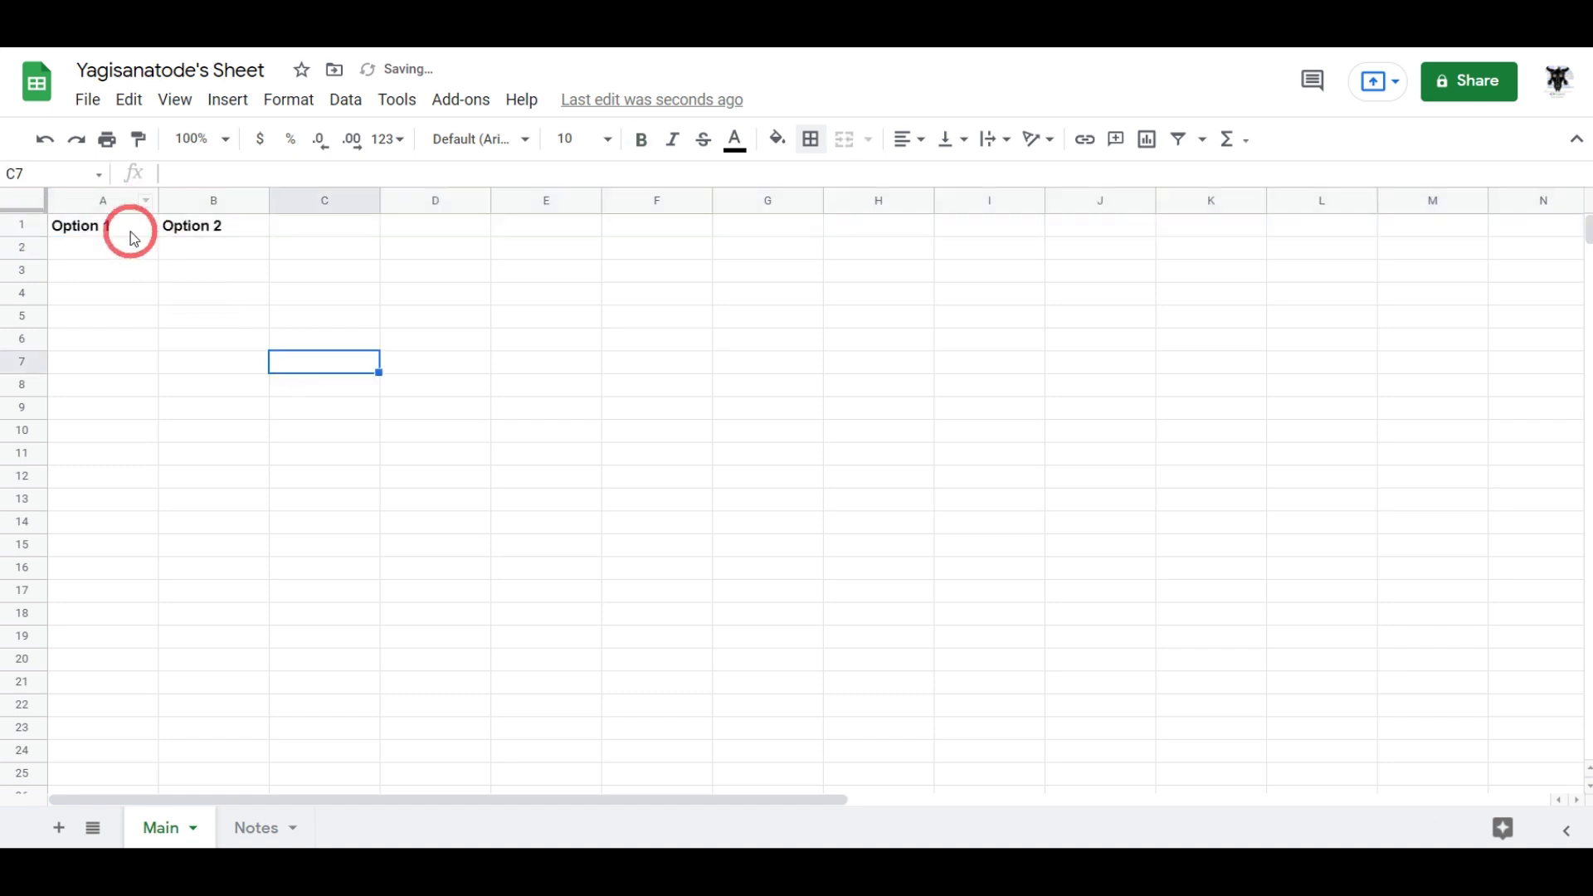
Step: Open the data validation settings for cells A2:A12 under Option 1 on the Main sheet
{"action": "left_click", "coordinate": [123, 255]}
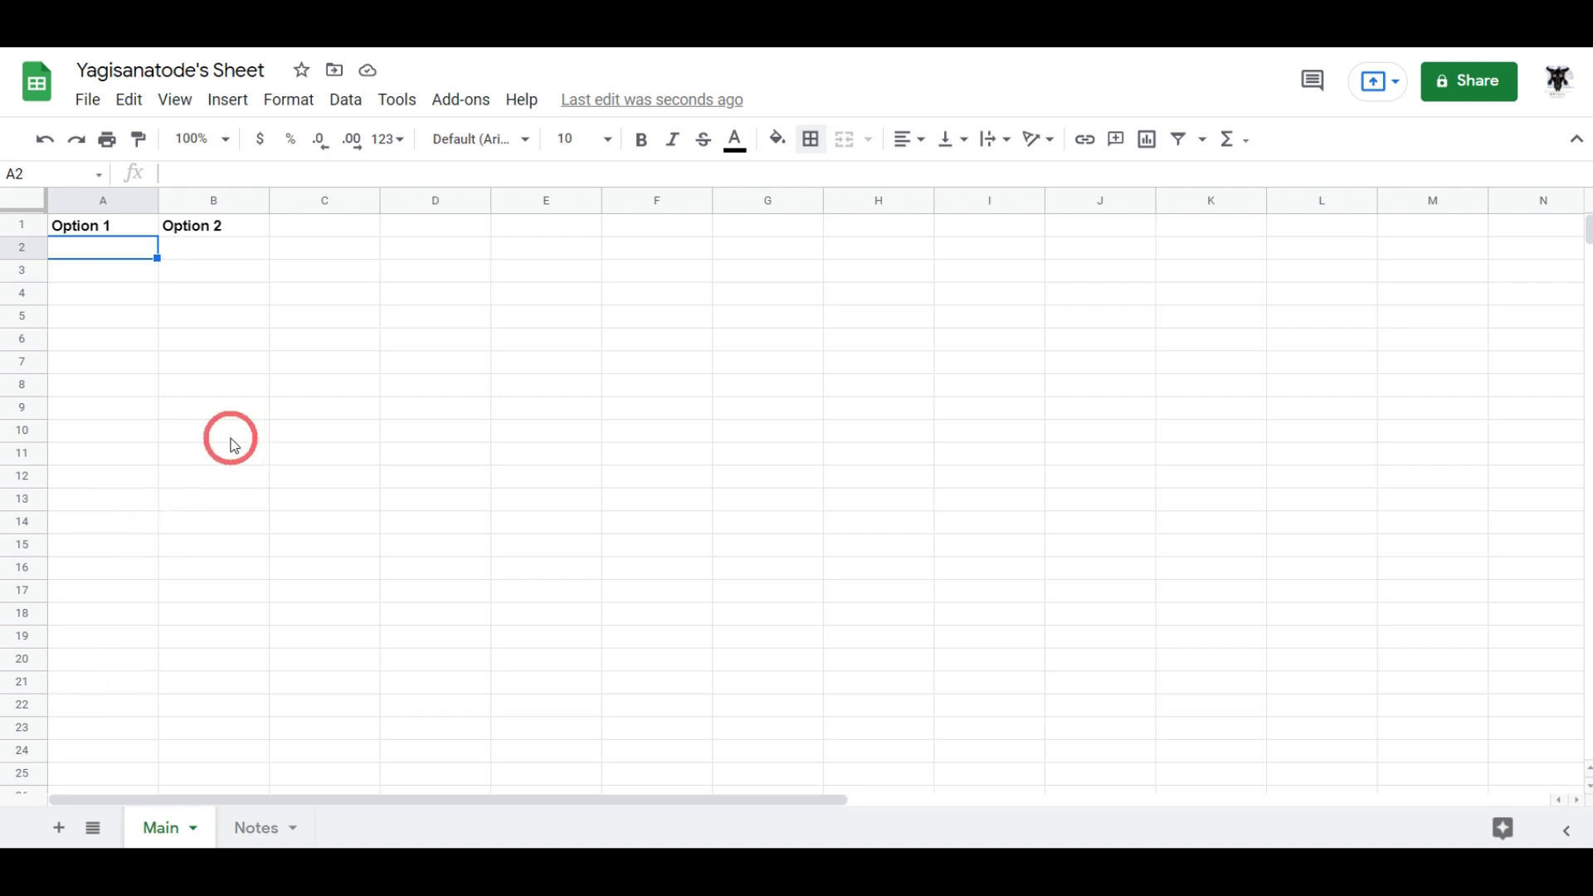
{"action": "left_click", "coordinate": [97, 481], "text": "shift"}
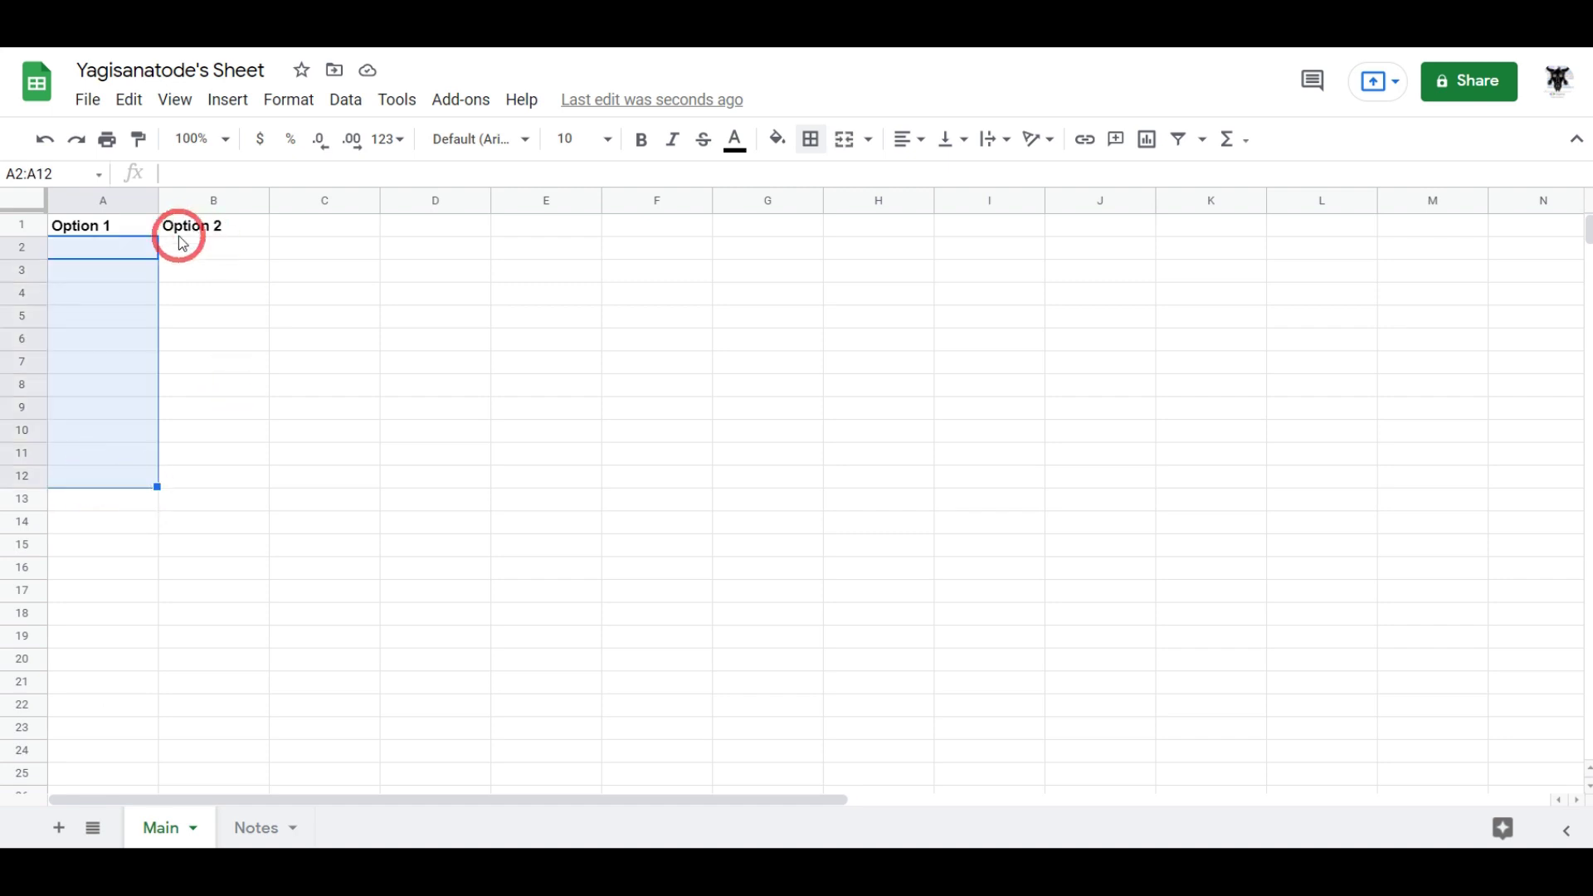
{"action": "left_click", "coordinate": [106, 254]}
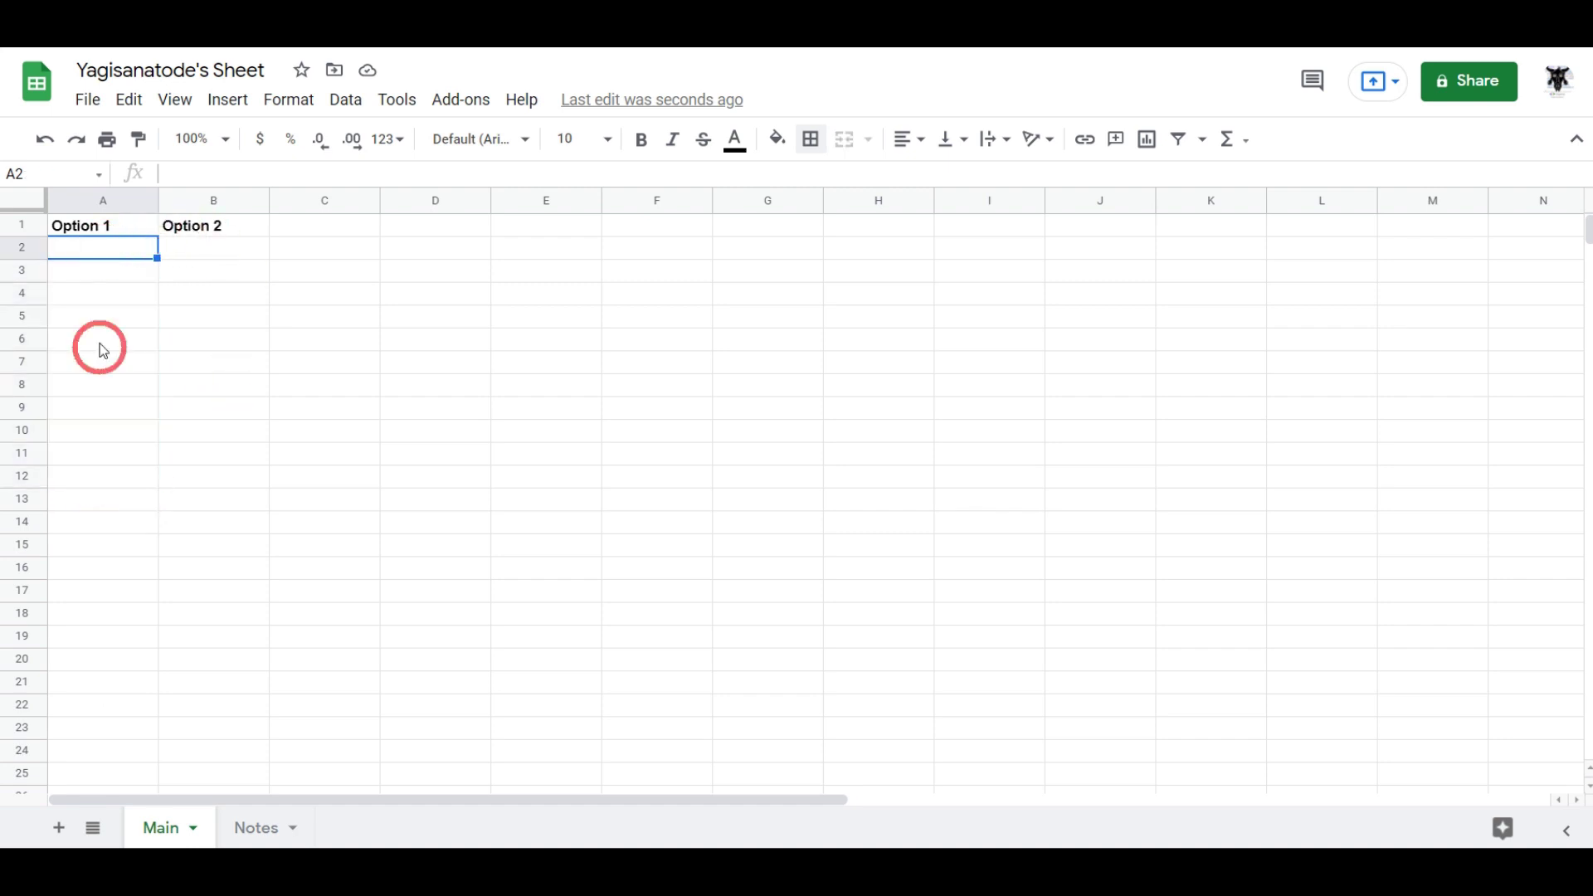
{"action": "left_click", "coordinate": [89, 474], "text": "shift"}
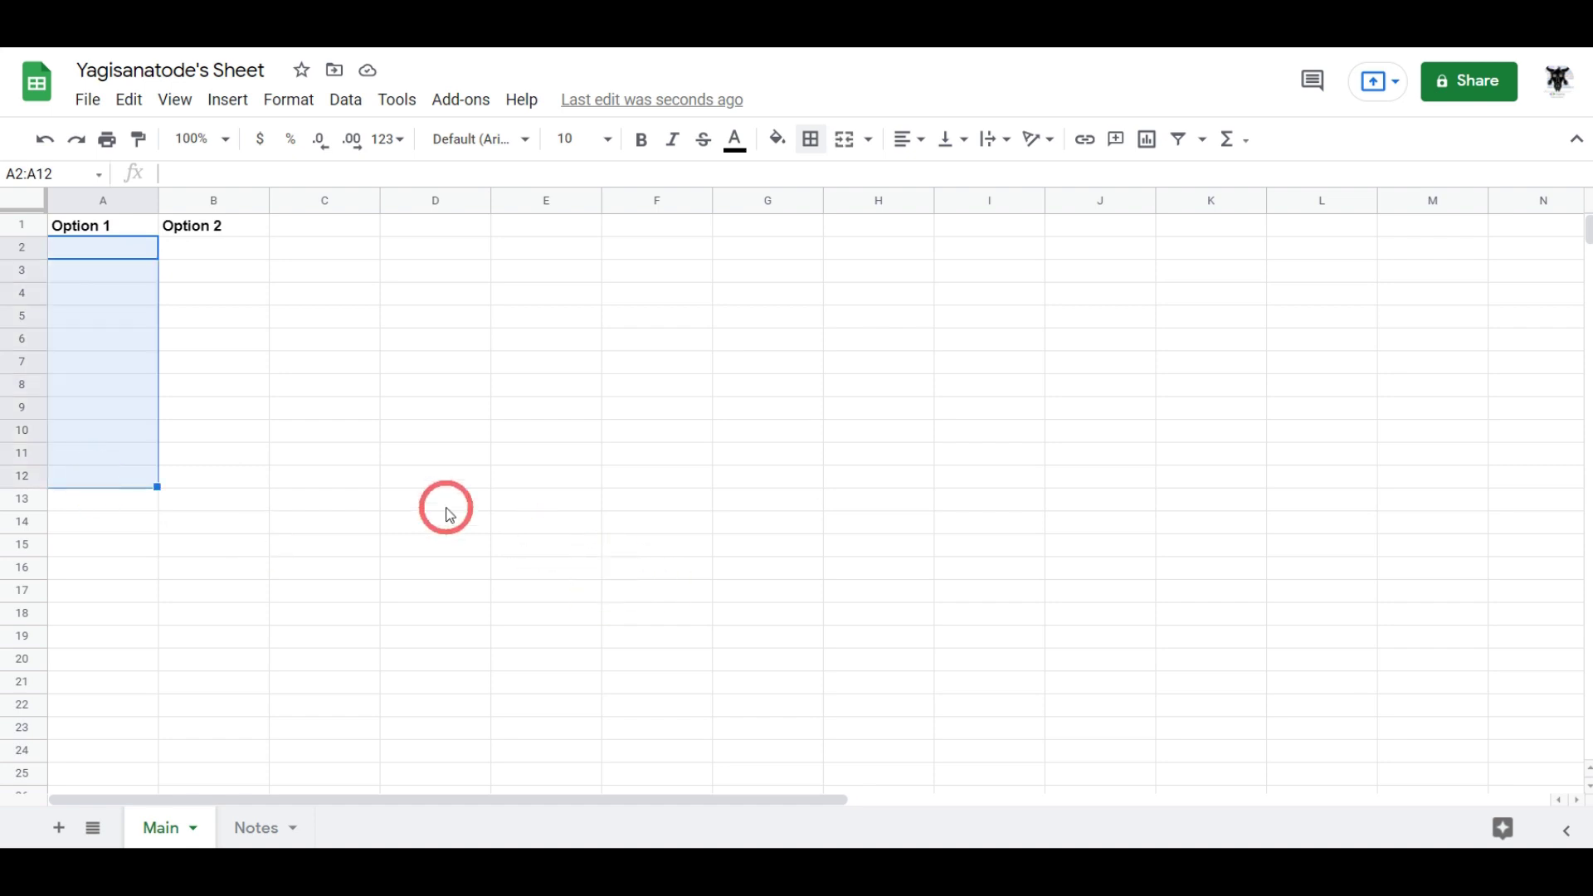
{"action": "right_click", "coordinate": [122, 263]}
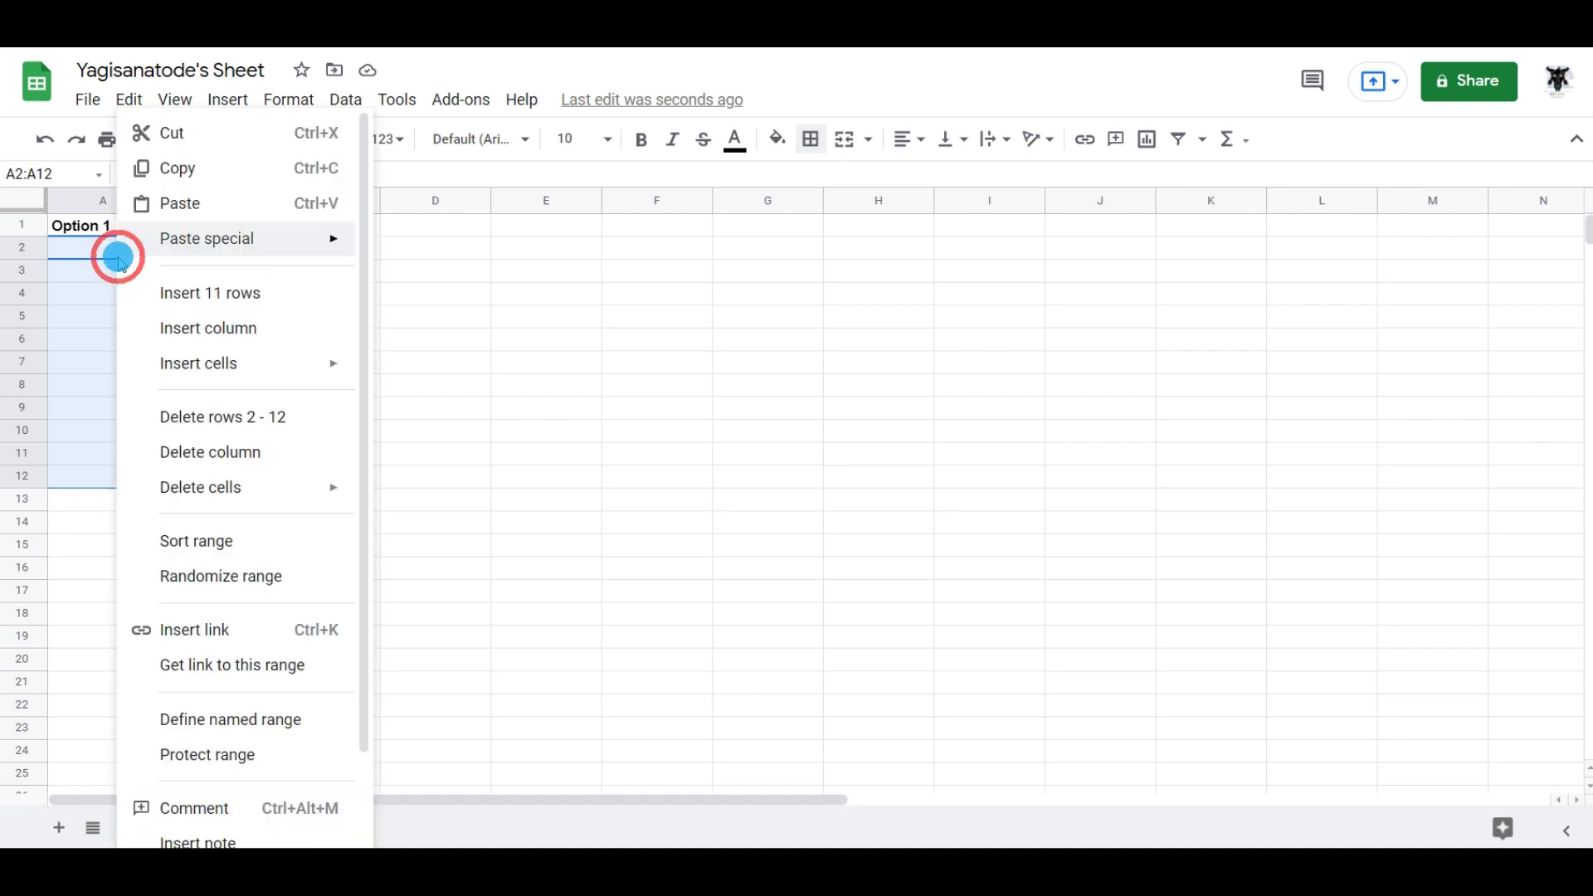
{"action": "scroll", "coordinate": [263, 444], "scroll_direction": "down", "scroll_amount": 2}
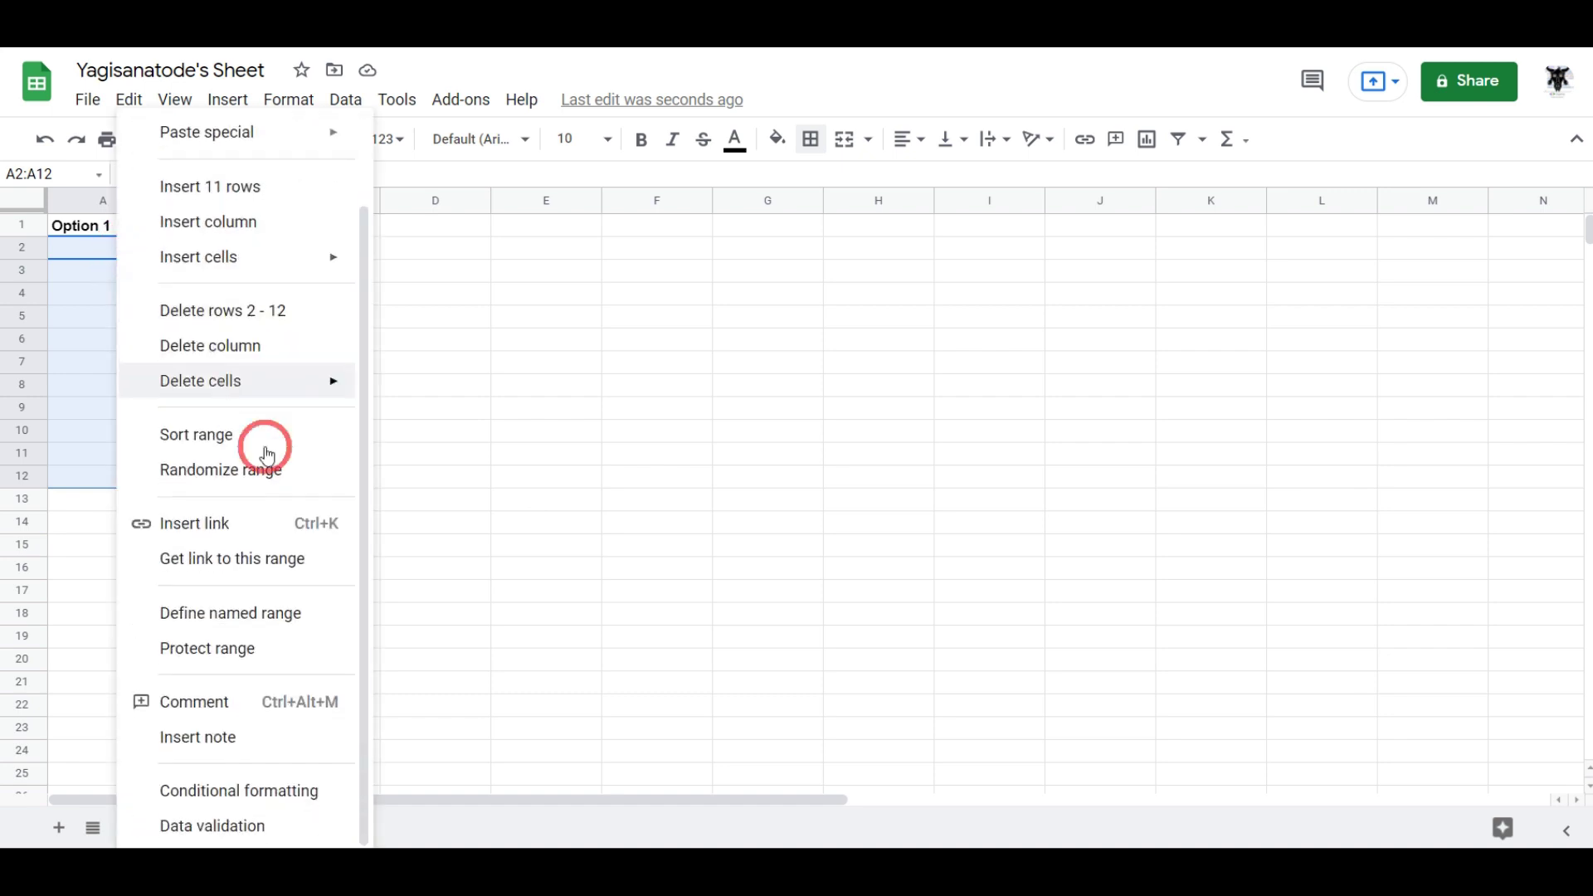
{"action": "left_click", "coordinate": [211, 830]}
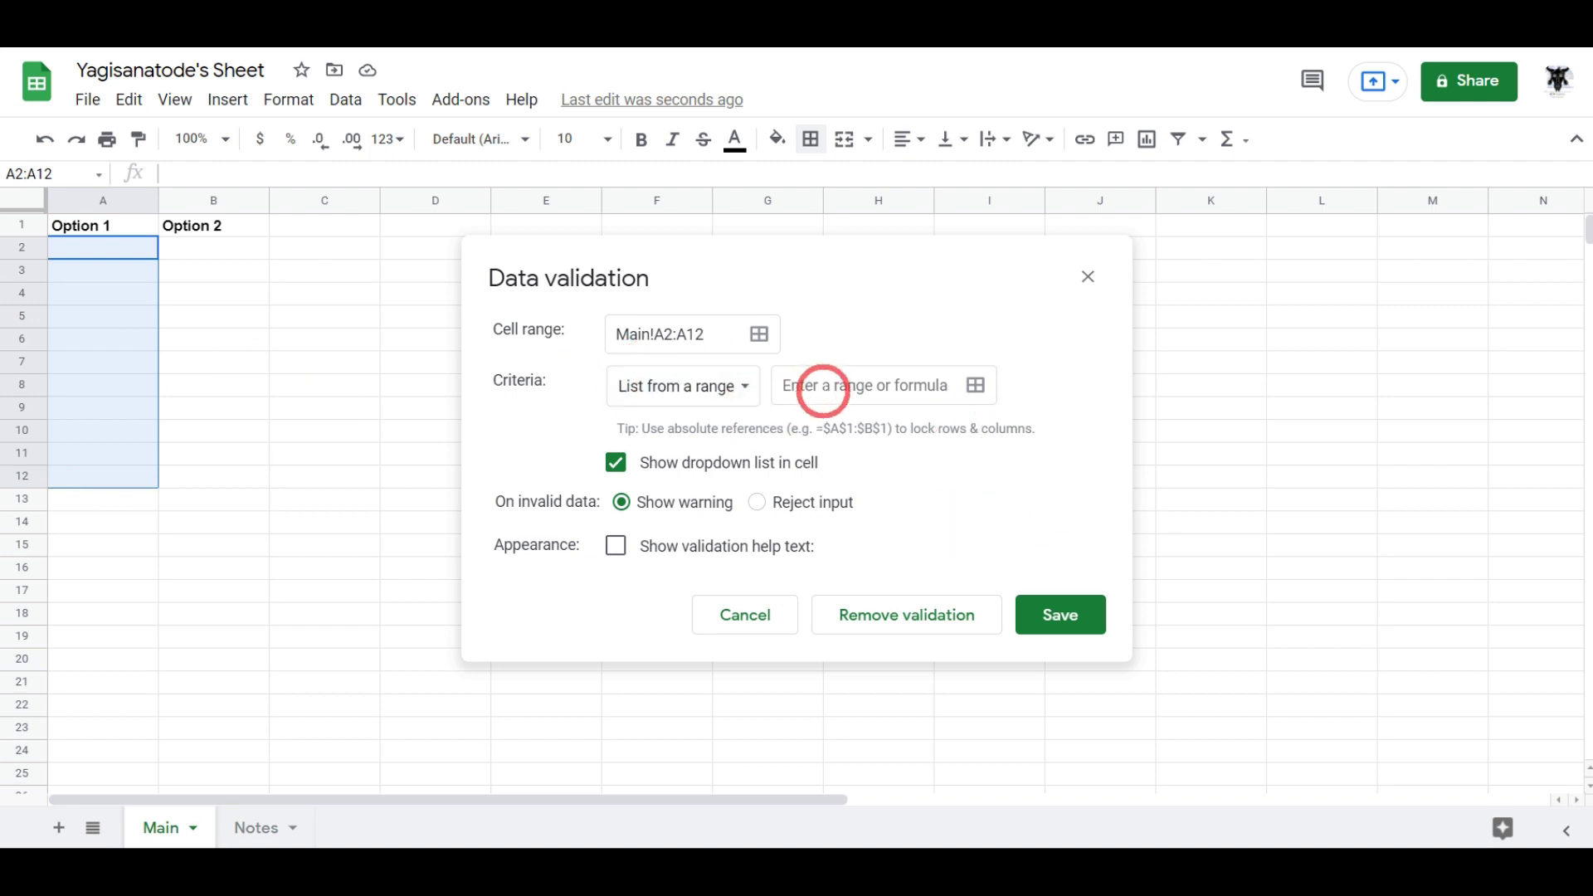
Step: Set the validation's list source to the Option 1 values in Notes!A2:A10
{"action": "left_click", "coordinate": [977, 388]}
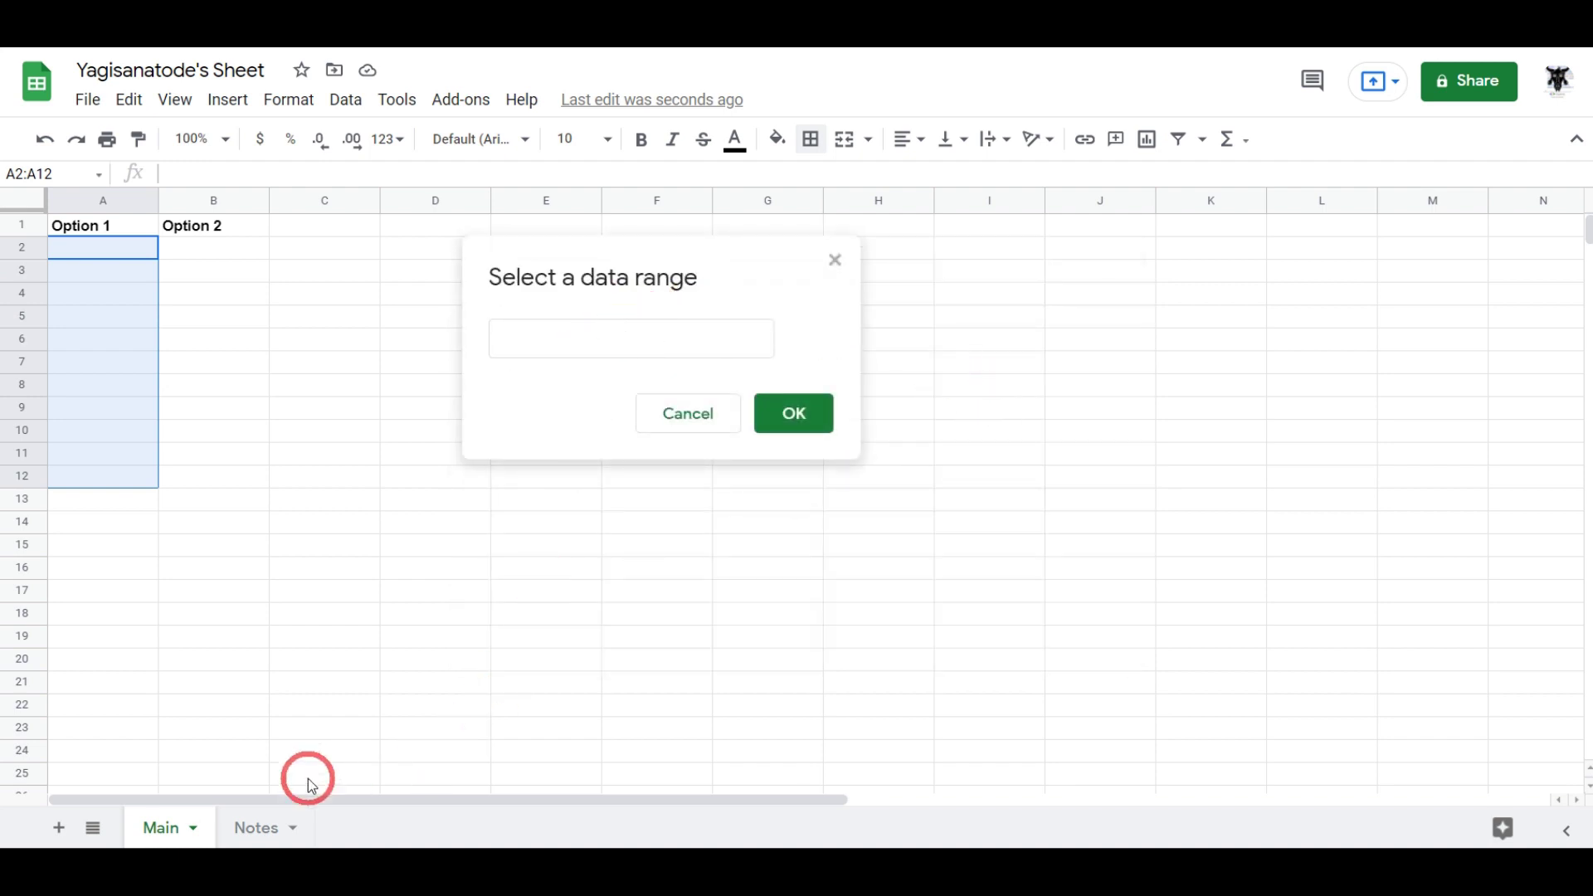
{"action": "left_click", "coordinate": [260, 834]}
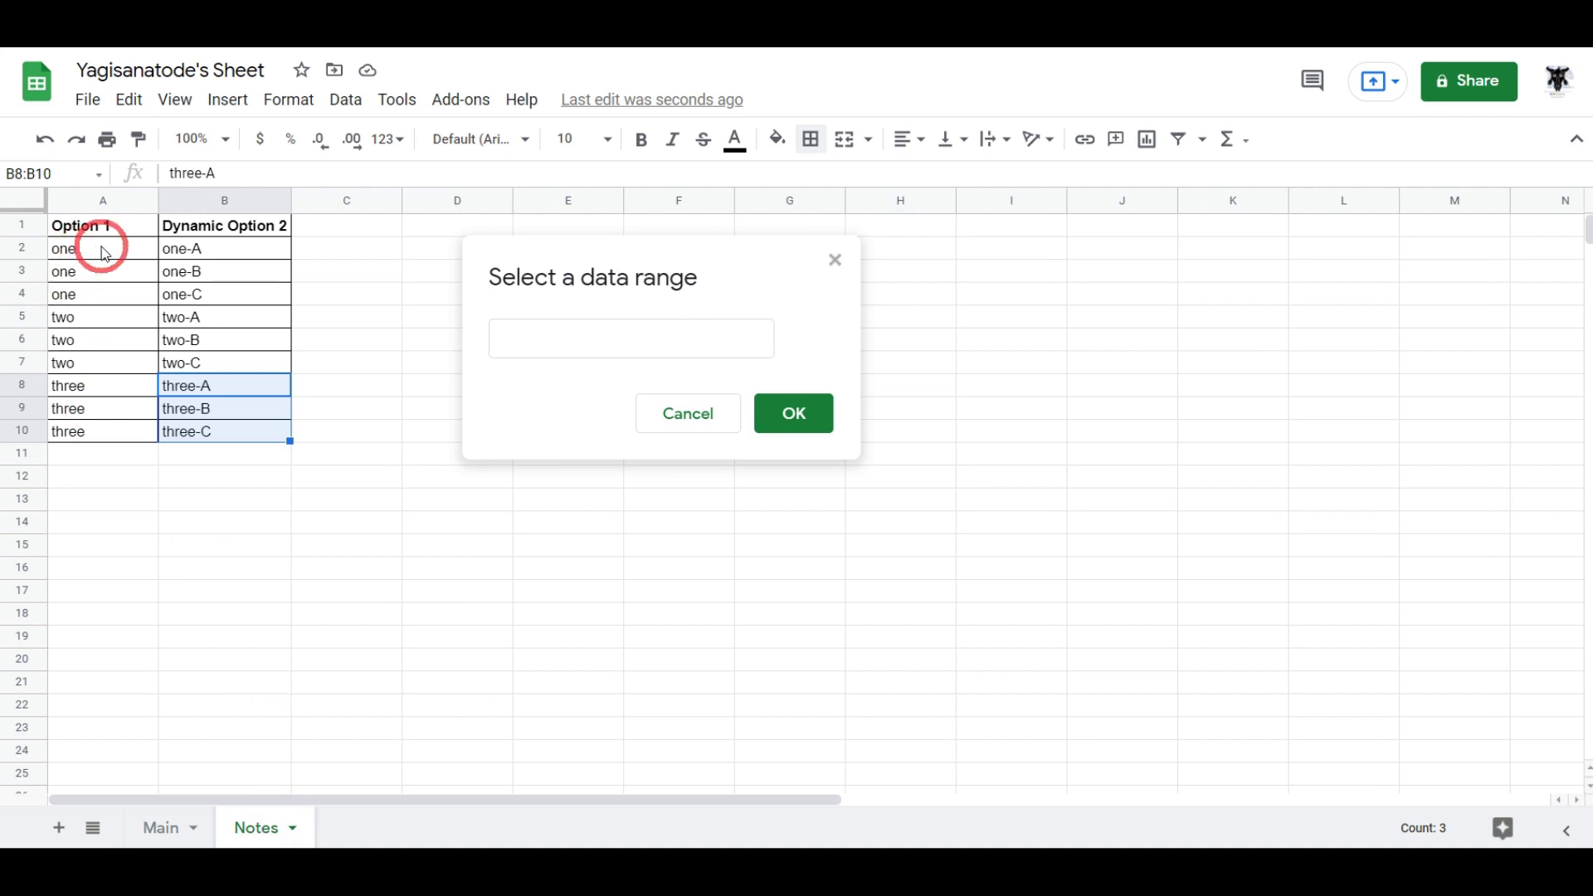
{"action": "left_click_drag", "start_coordinate": [103, 253], "coordinate": [93, 446]}
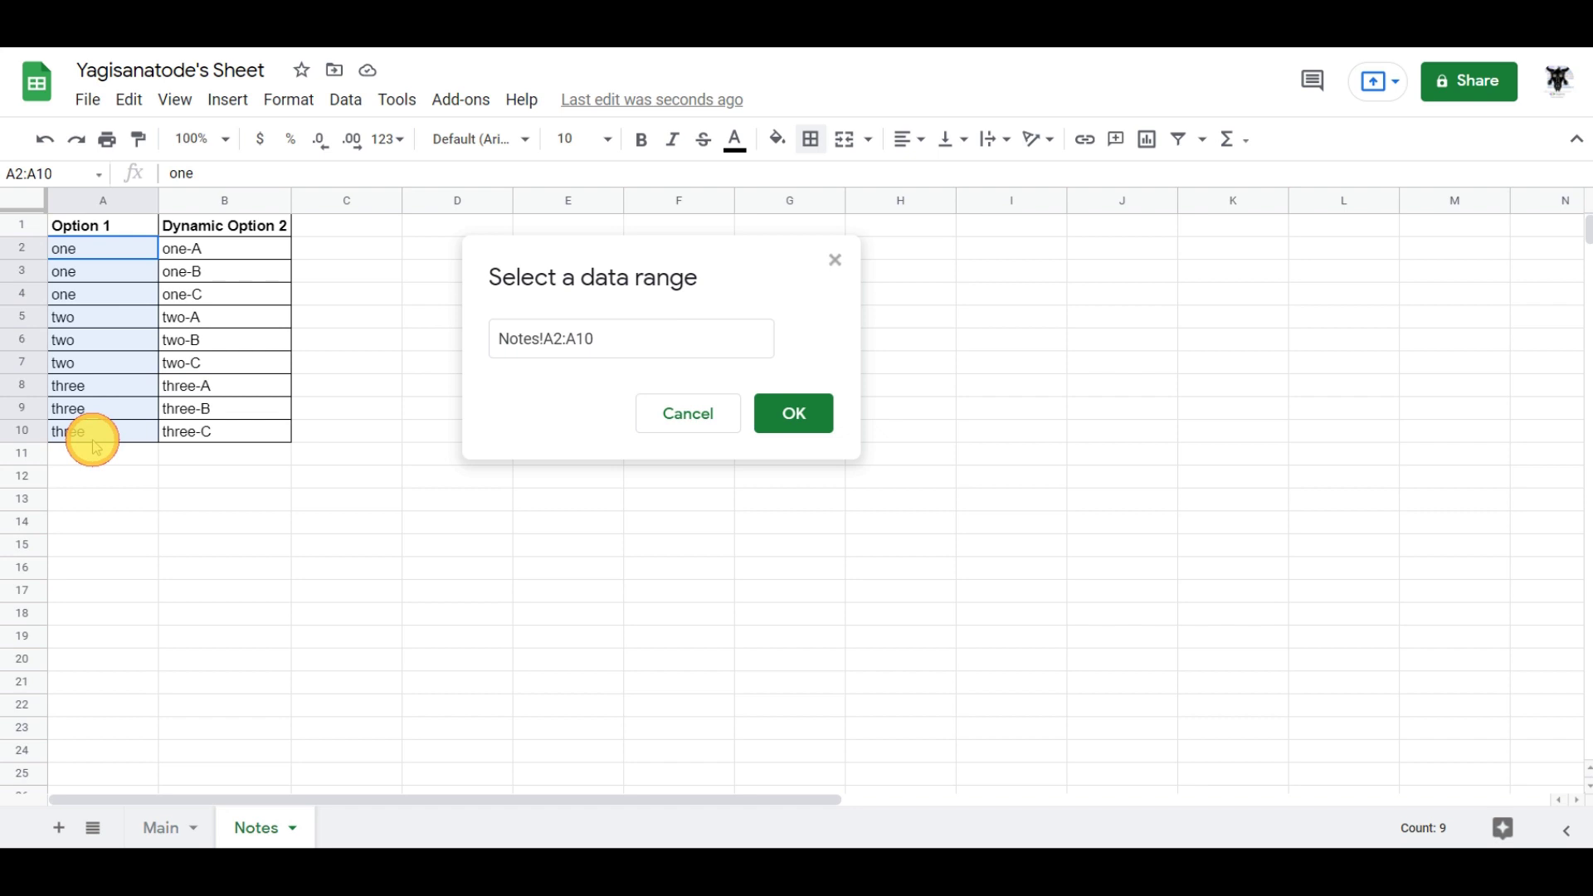
{"action": "left_click_drag", "start_coordinate": [93, 446], "coordinate": [93, 446]}
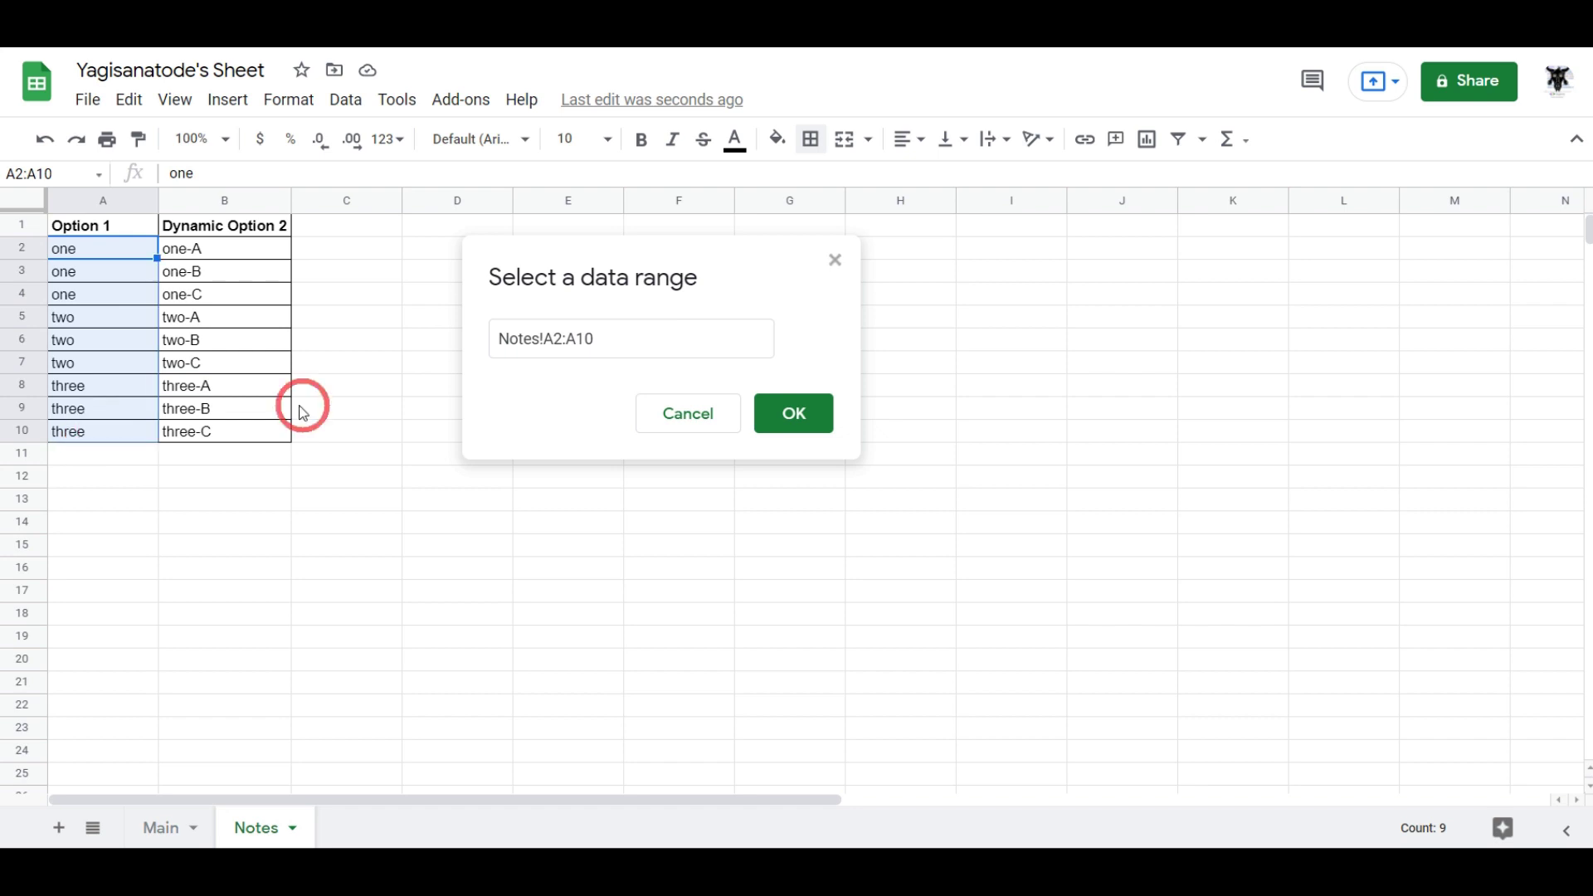
{"action": "left_click", "coordinate": [816, 429]}
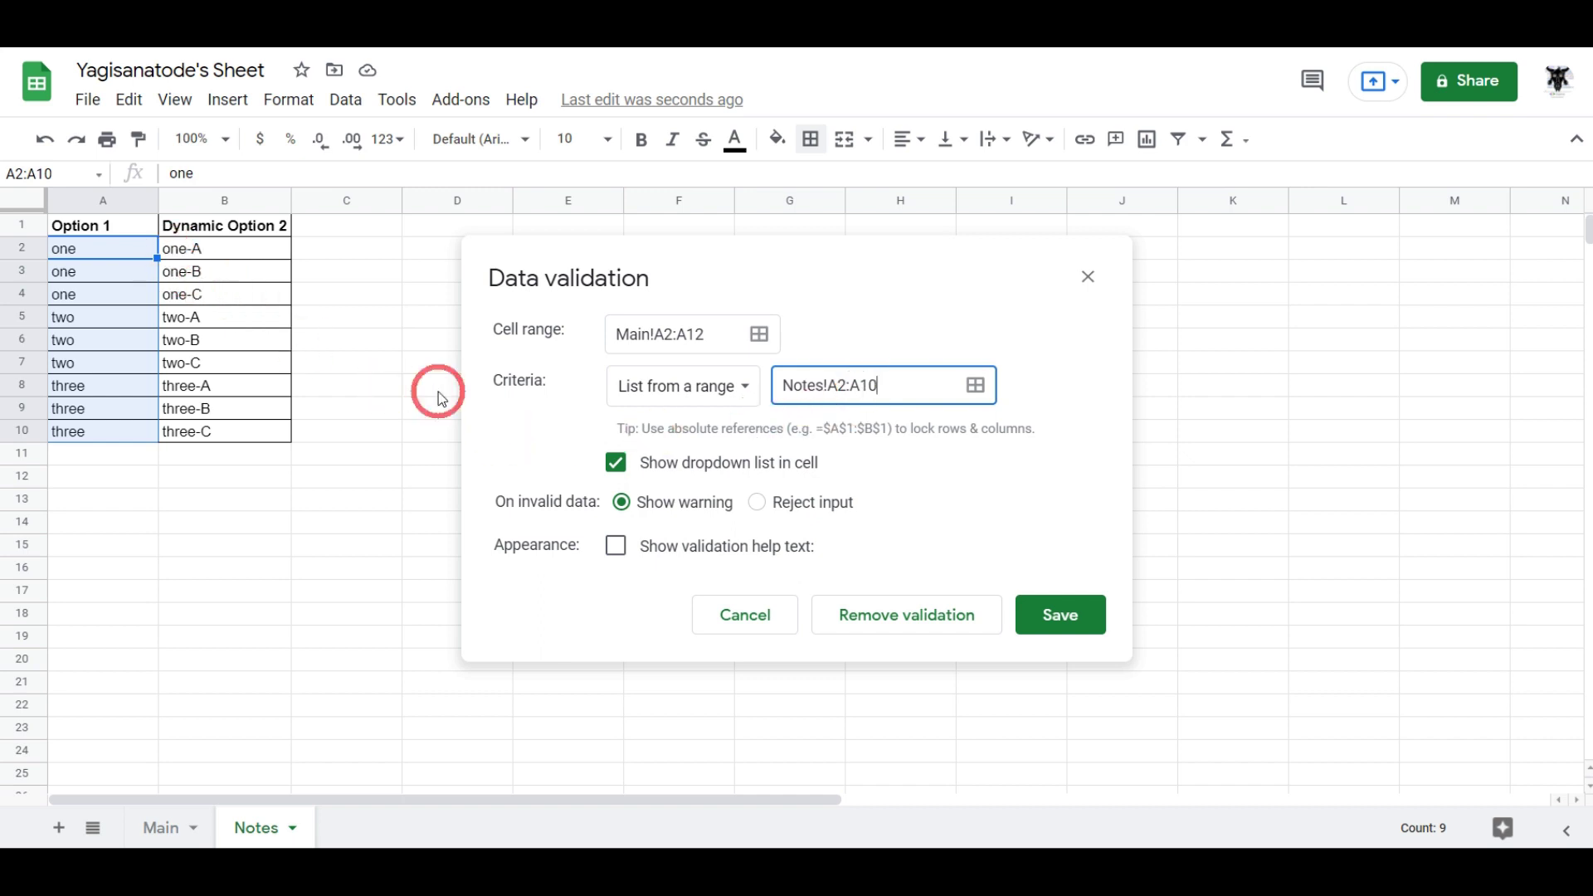
Step: Make the list source absolute as Notes!$A$2:$A$10 and save the validation for Main!A2:A12
{"action": "left_click_drag", "start_coordinate": [882, 385], "coordinate": [815, 385]}
{"action": "left_click", "coordinate": [170, 823]}
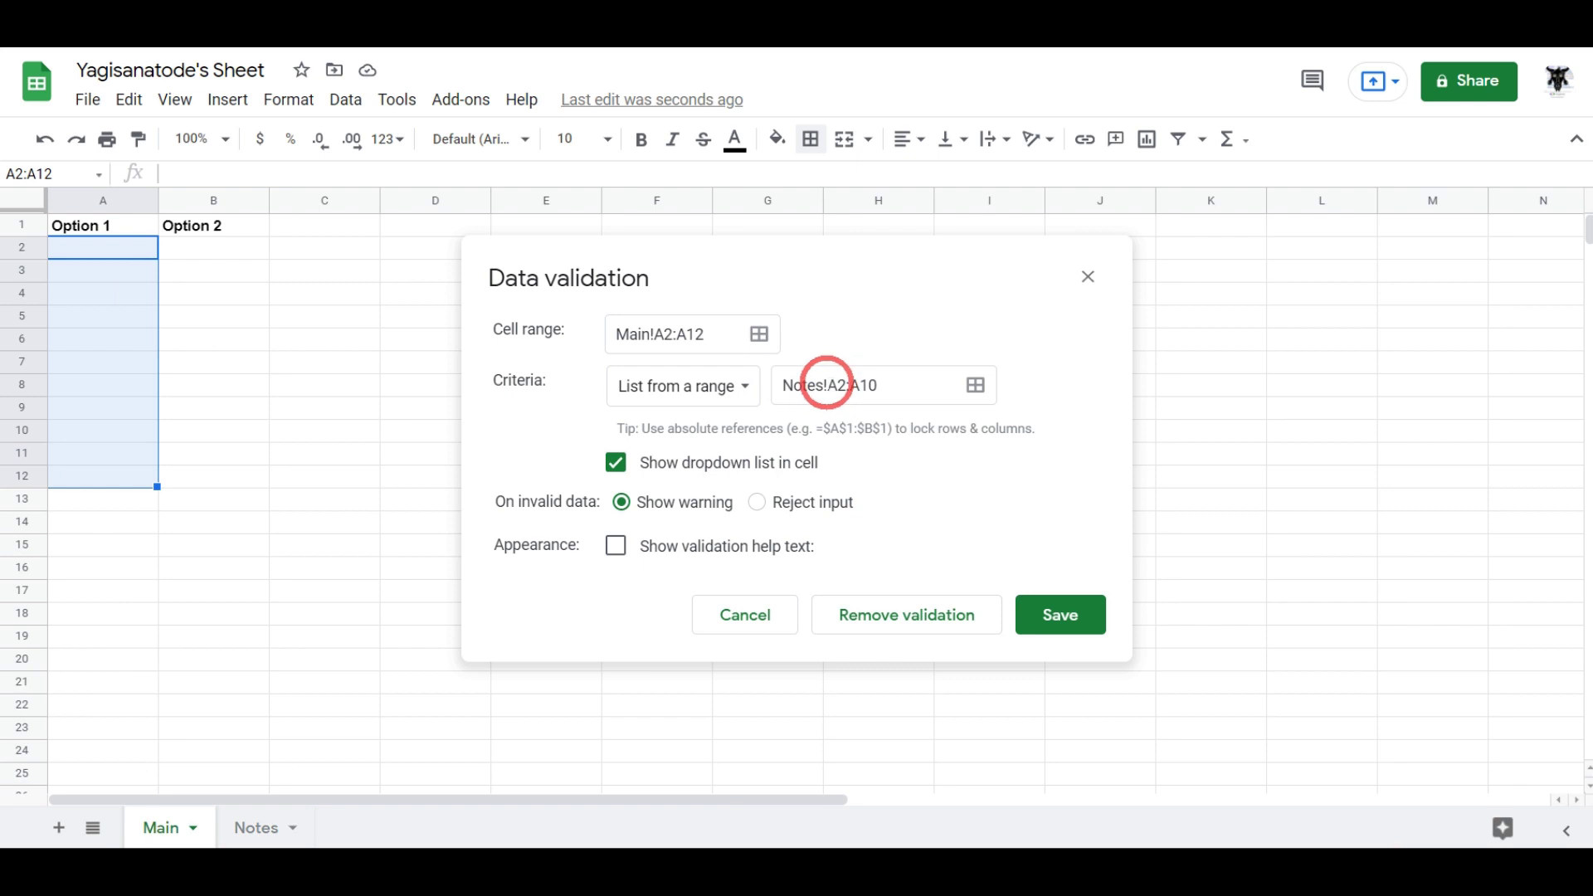
{"action": "left_click", "coordinate": [828, 385]}
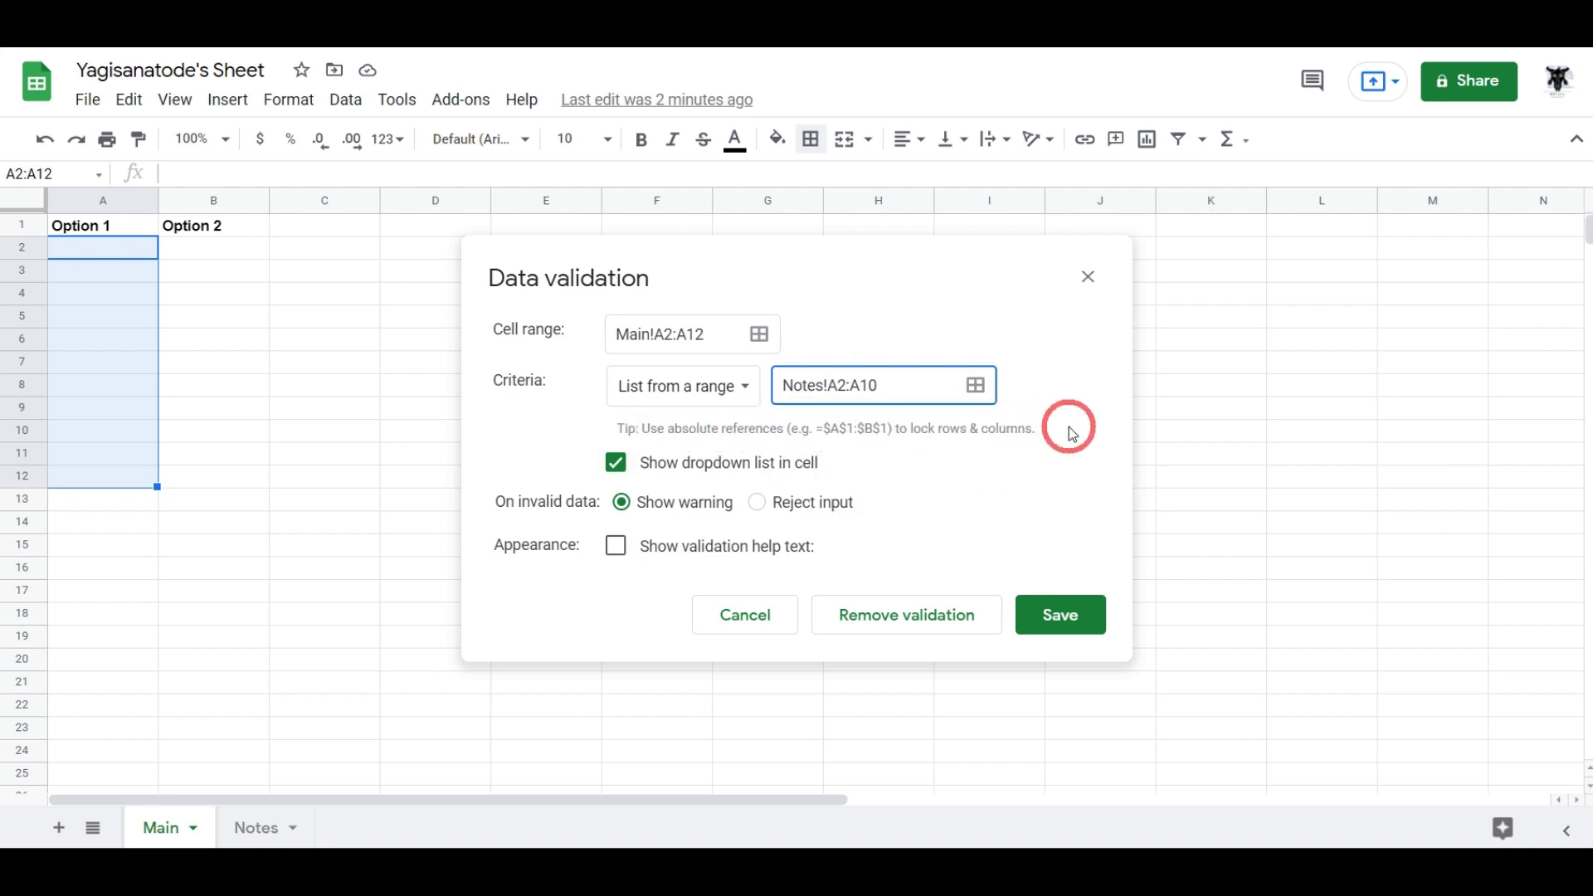
{"action": "left_click", "coordinate": [826, 386]}
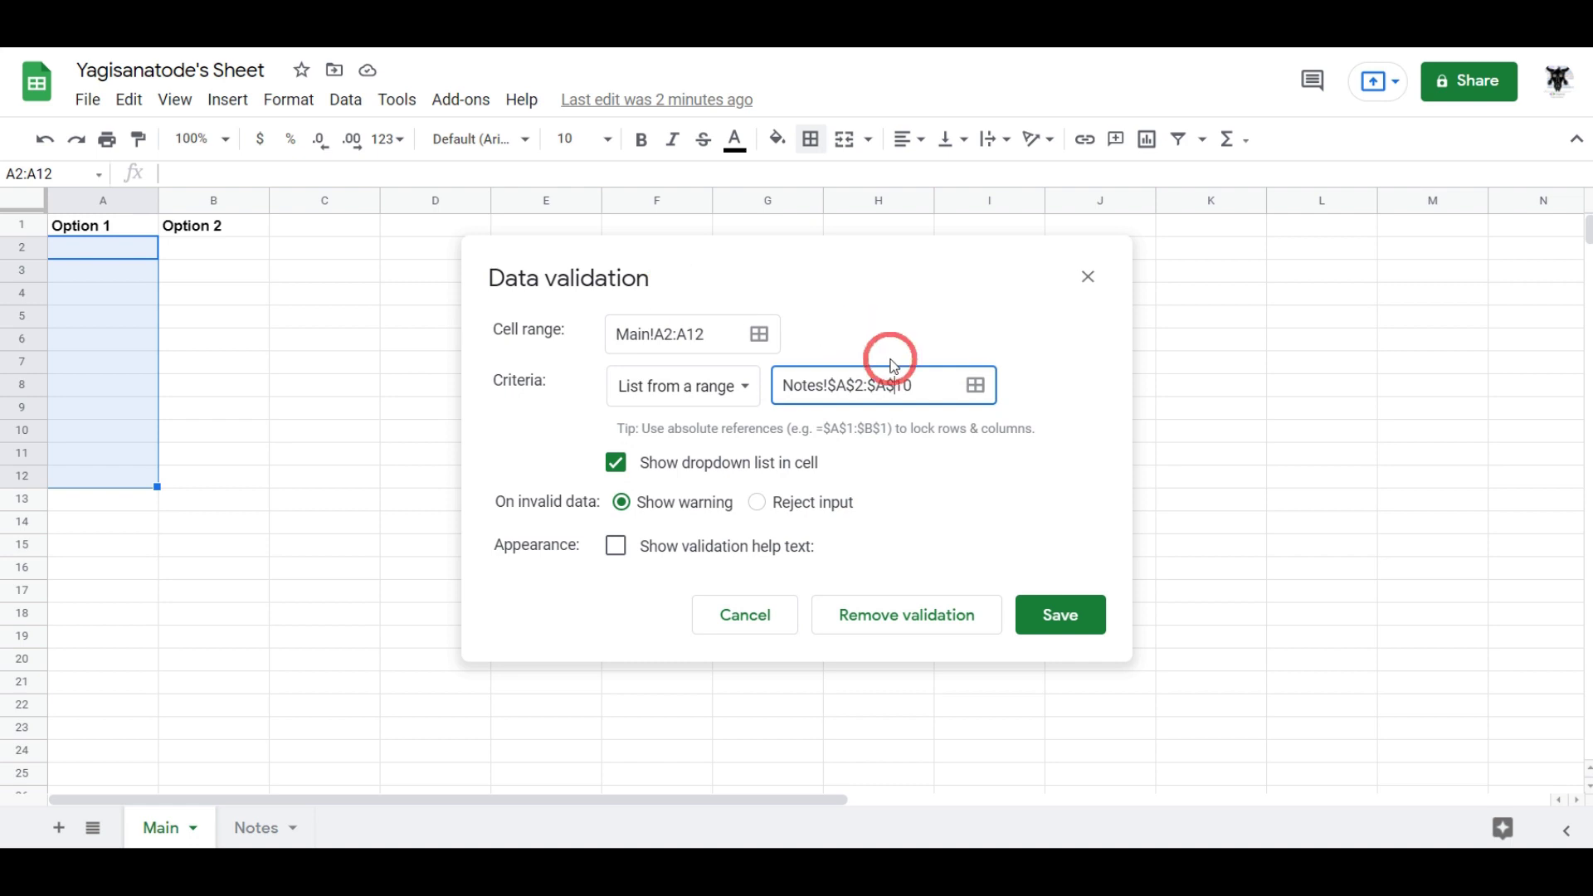
{"action": "left_click", "coordinate": [1077, 628]}
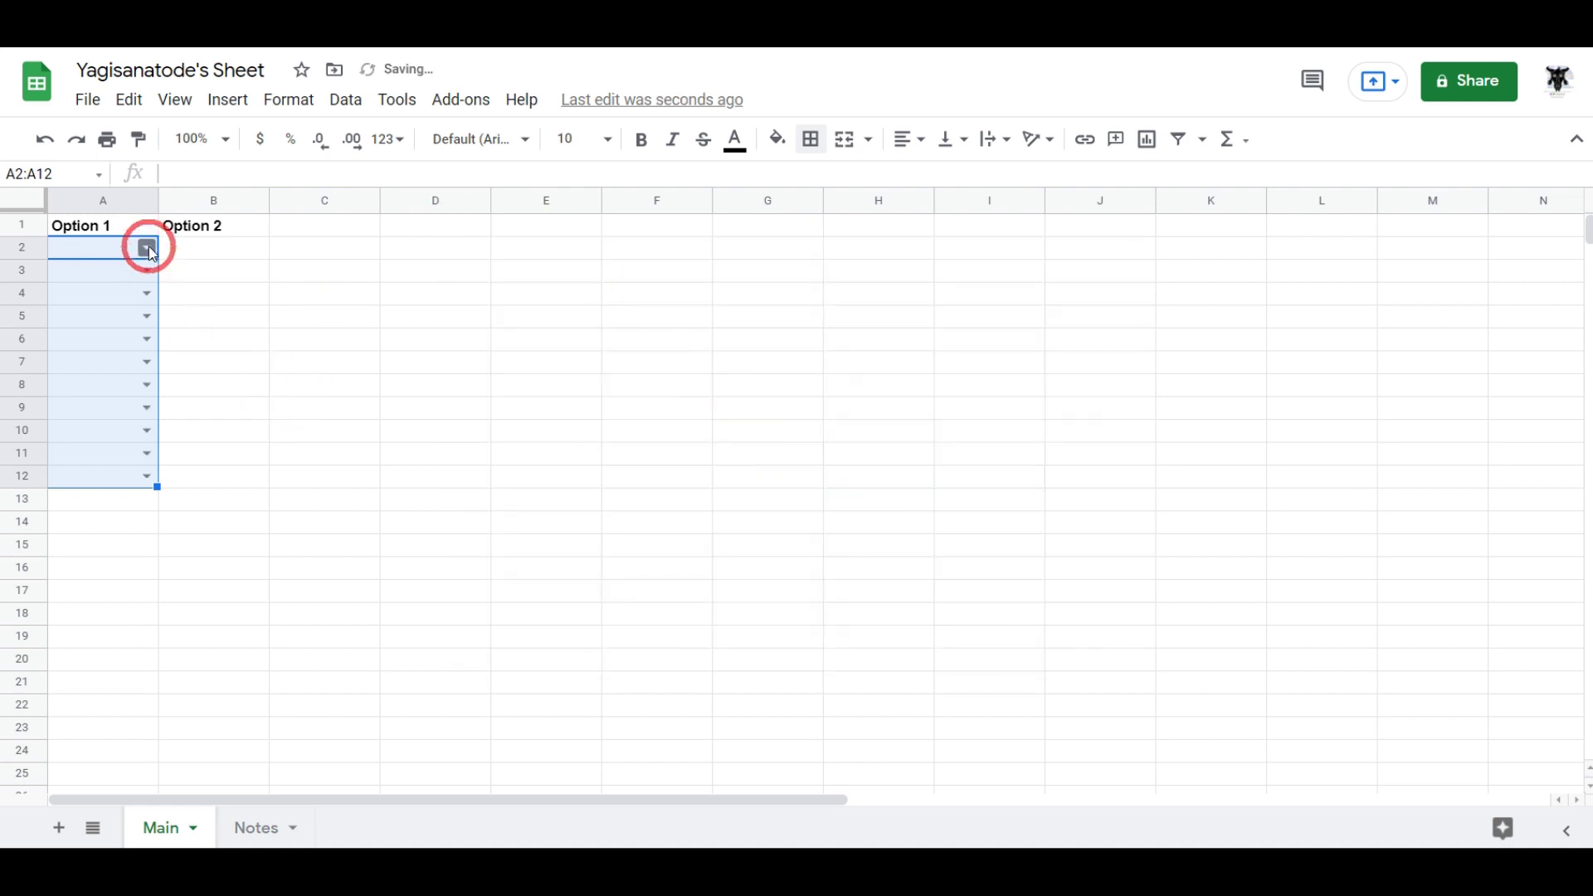
Step: Choose one for cell A2 and two for cell A3 from the Option 1 dropdown lists
{"action": "left_click", "coordinate": [147, 247]}
{"action": "left_click", "coordinate": [125, 276]}
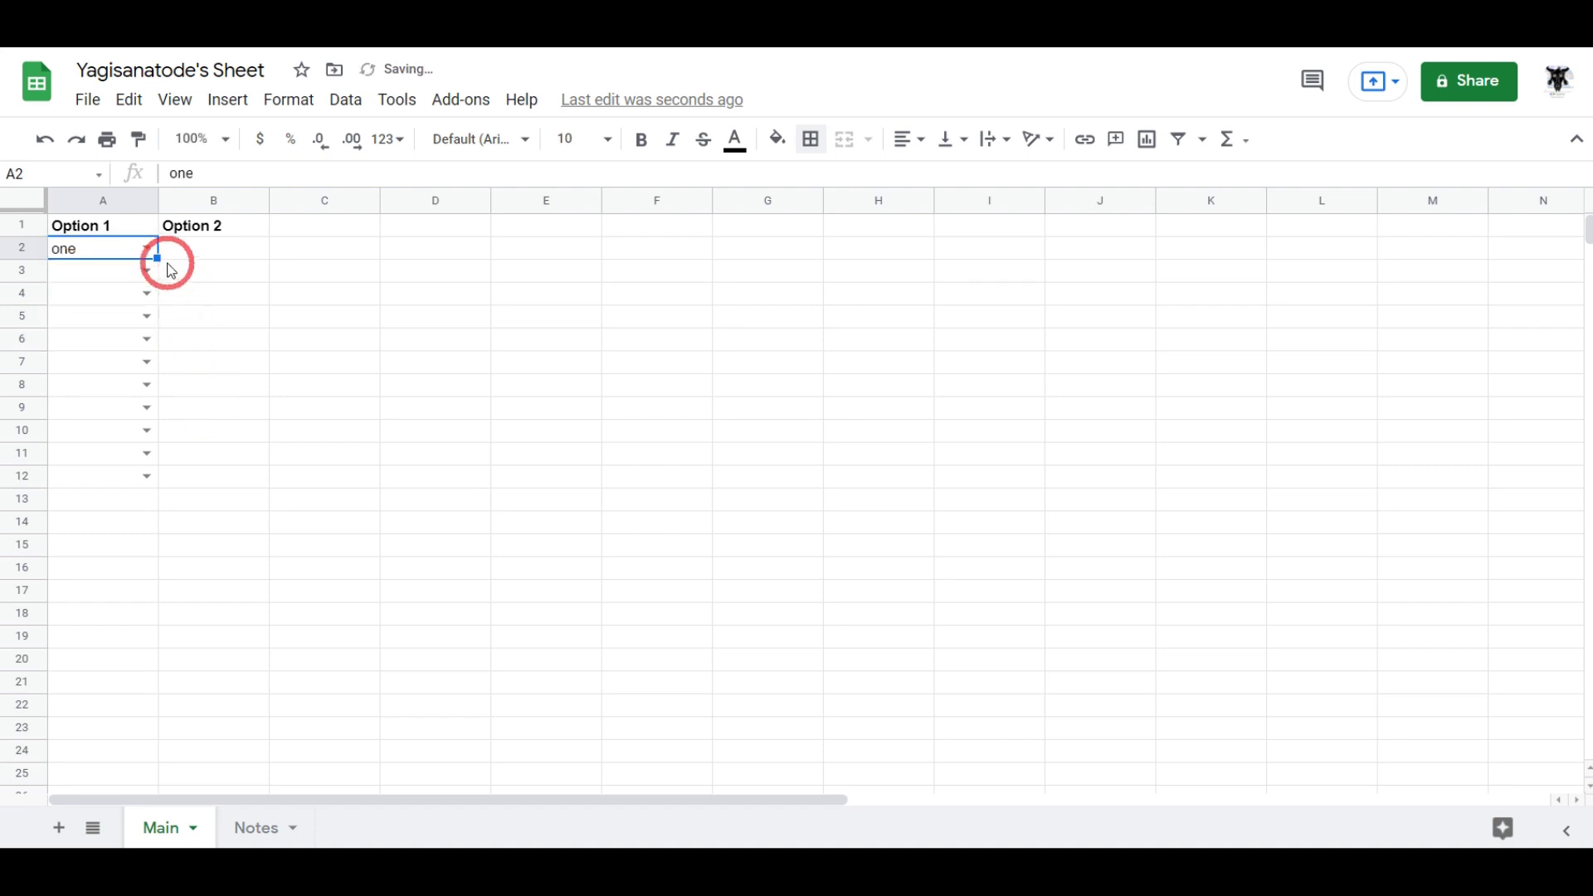
{"action": "left_click", "coordinate": [149, 271]}
{"action": "left_click", "coordinate": [75, 324]}
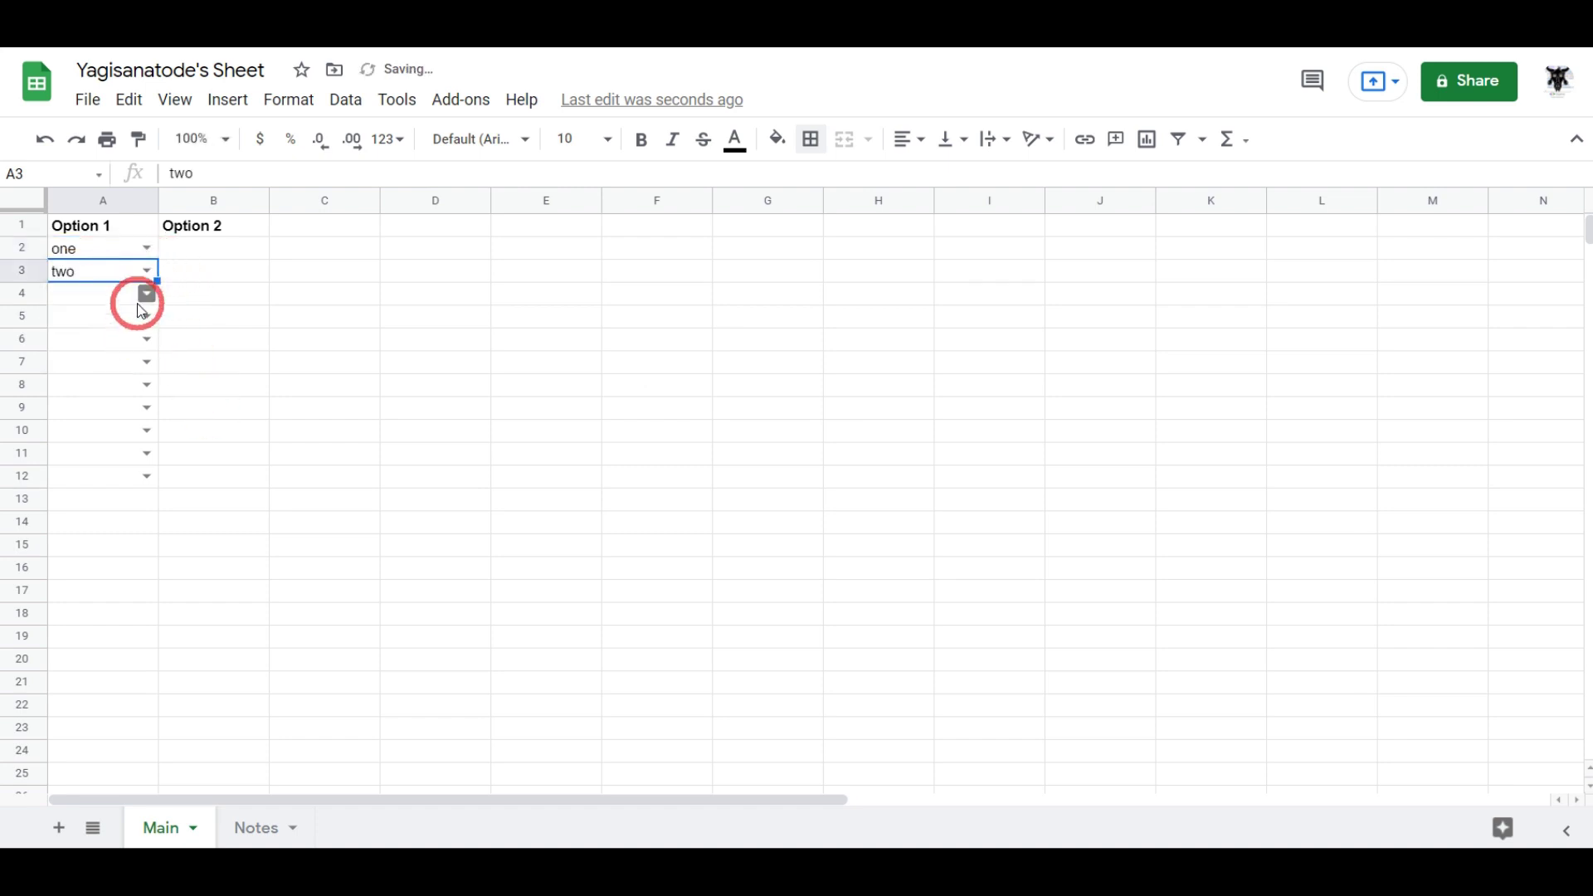
Step: Choose three for A4 and one for A5 in Option 1, and fill A5's value down through A12
{"action": "left_click", "coordinate": [145, 295]}
{"action": "left_click", "coordinate": [76, 375]}
{"action": "left_click", "coordinate": [147, 316]}
{"action": "left_click", "coordinate": [87, 354]}
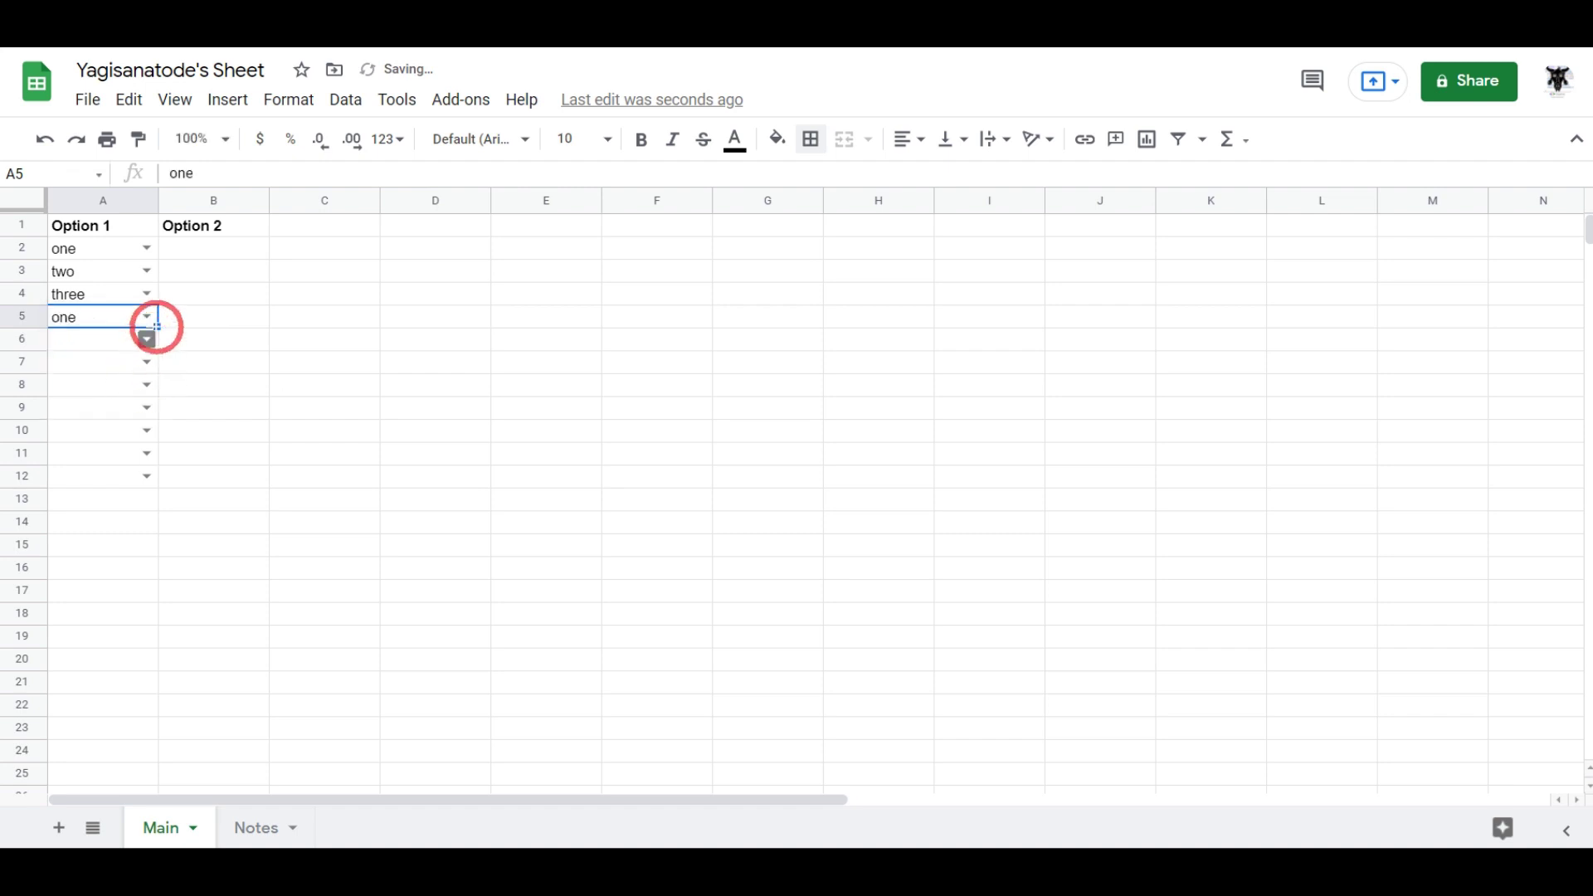
{"action": "left_click_drag", "start_coordinate": [156, 327], "coordinate": [139, 477]}
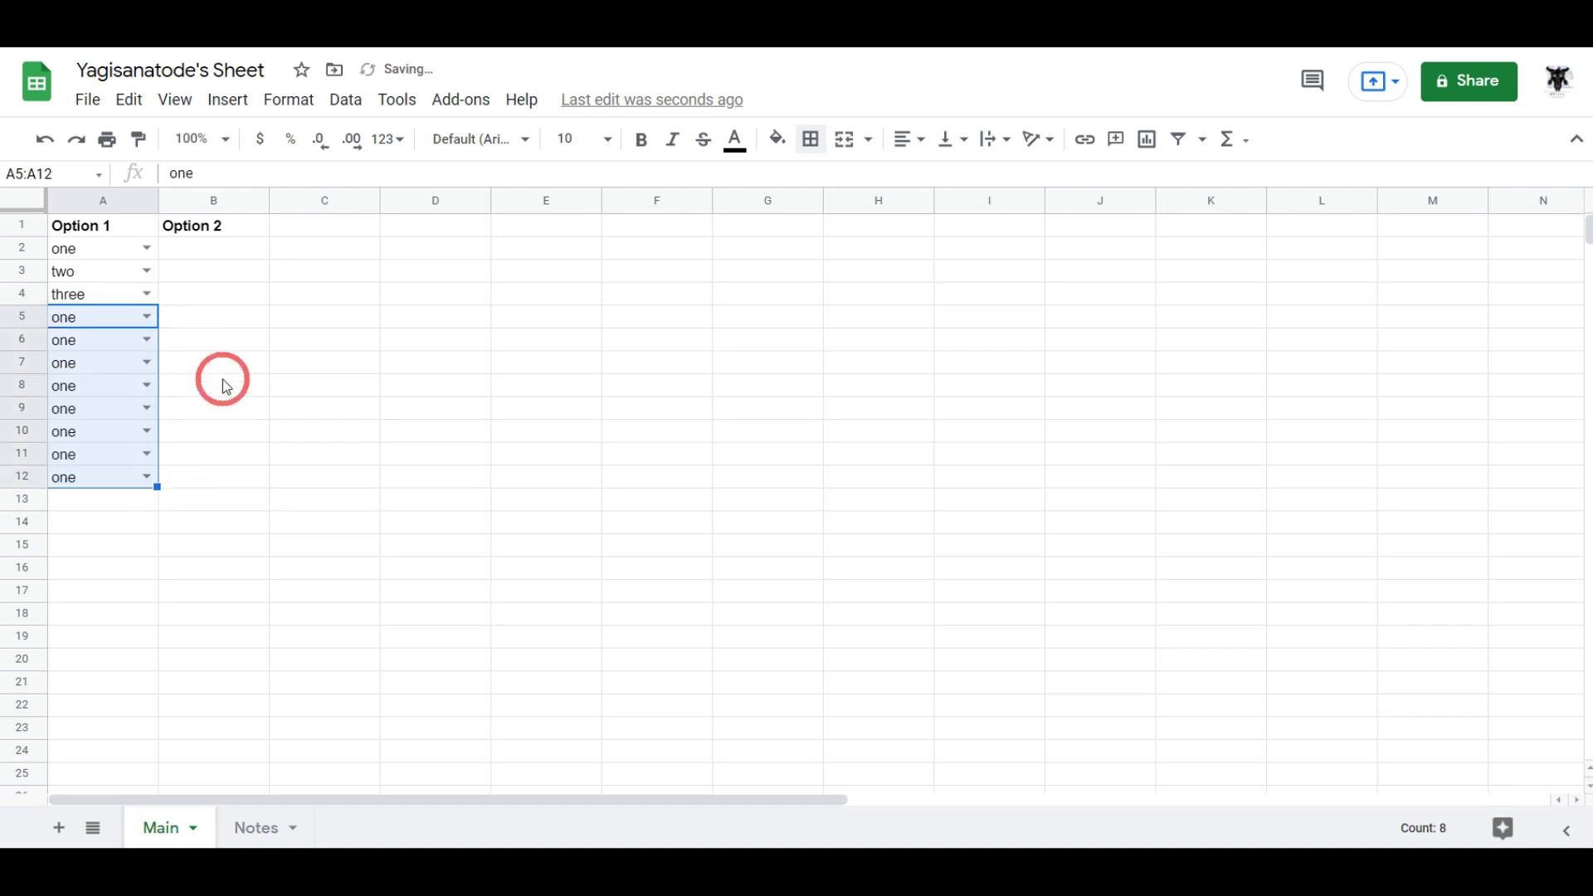
Step: Change the Option 1 dropdown choices to two in A8, three in A11 and two in A12
{"action": "left_click", "coordinate": [221, 384]}
{"action": "left_click", "coordinate": [146, 383]}
{"action": "left_click", "coordinate": [124, 439]}
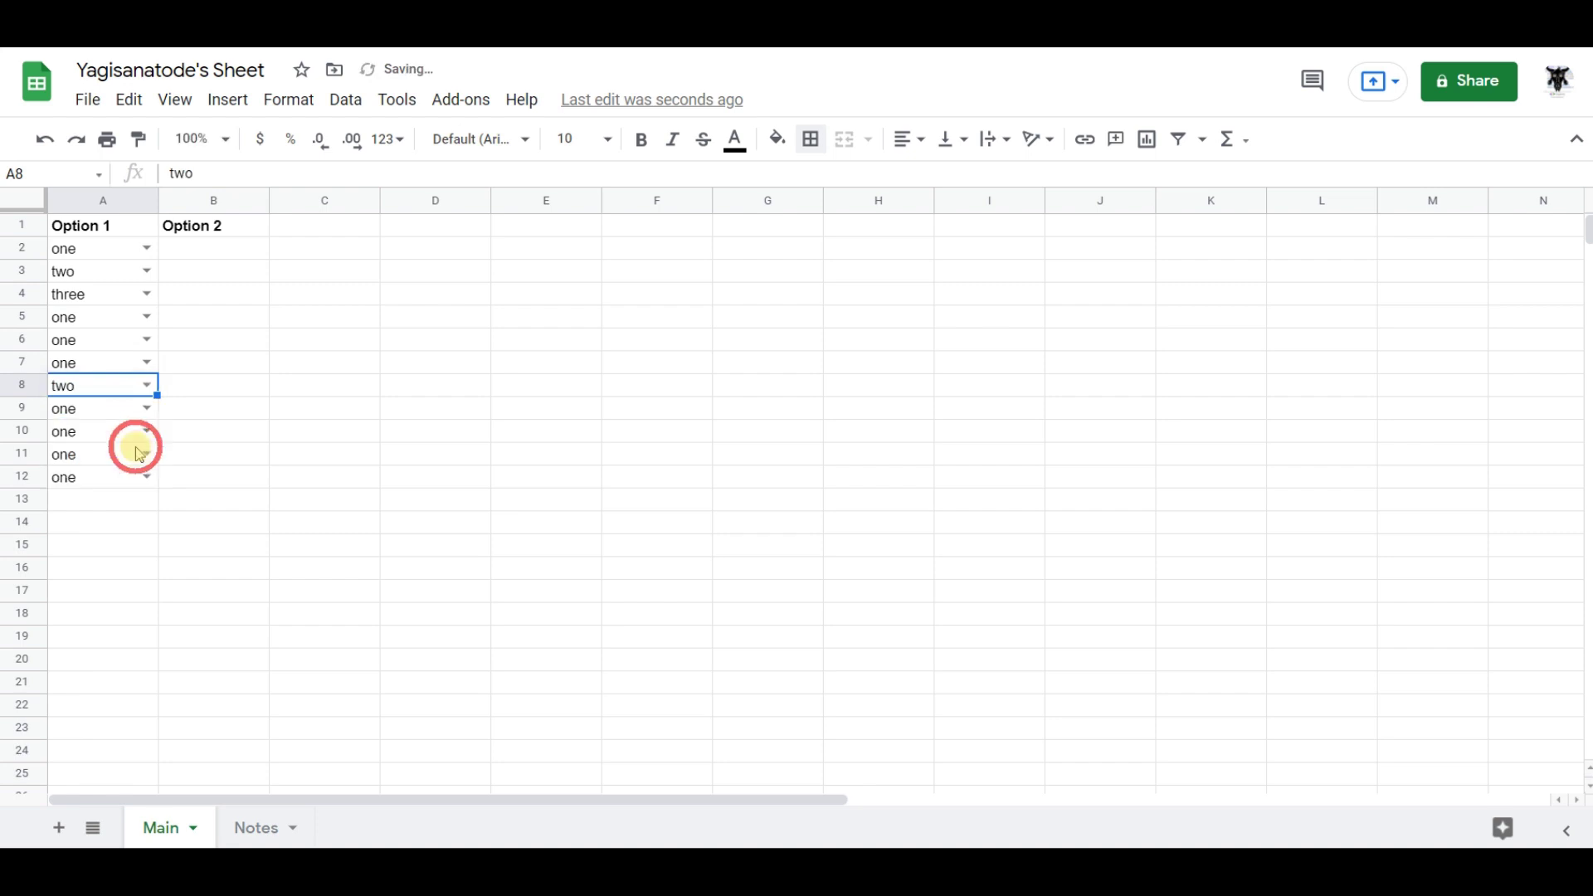
{"action": "left_click", "coordinate": [147, 455]}
{"action": "left_click", "coordinate": [67, 536]}
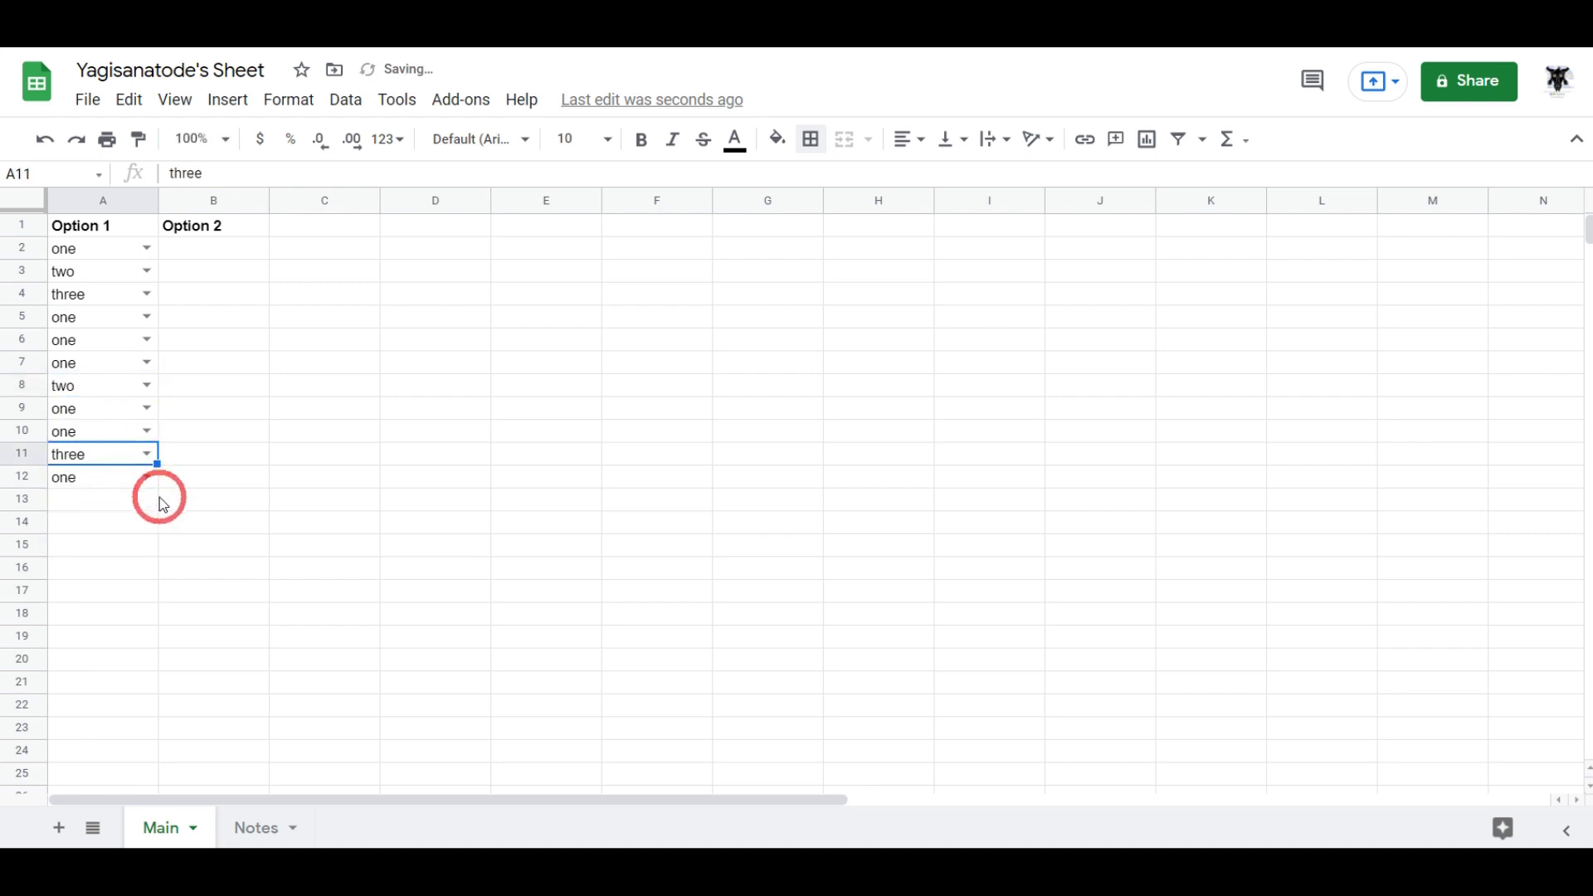
{"action": "left_click", "coordinate": [148, 478]}
{"action": "left_click", "coordinate": [81, 531]}
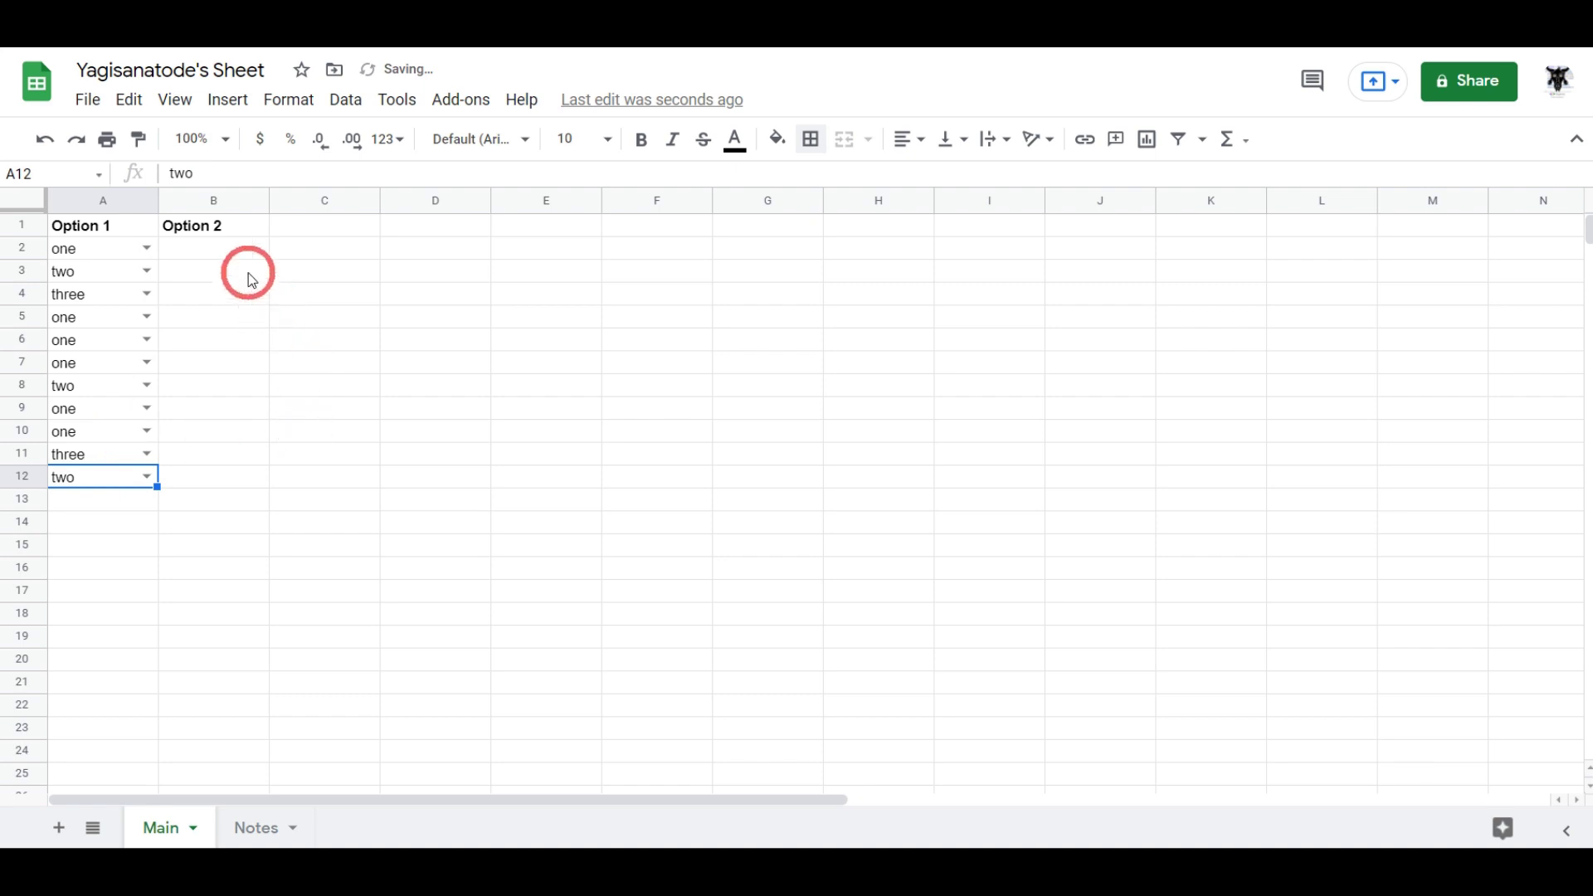
{"action": "left_click", "coordinate": [236, 251]}
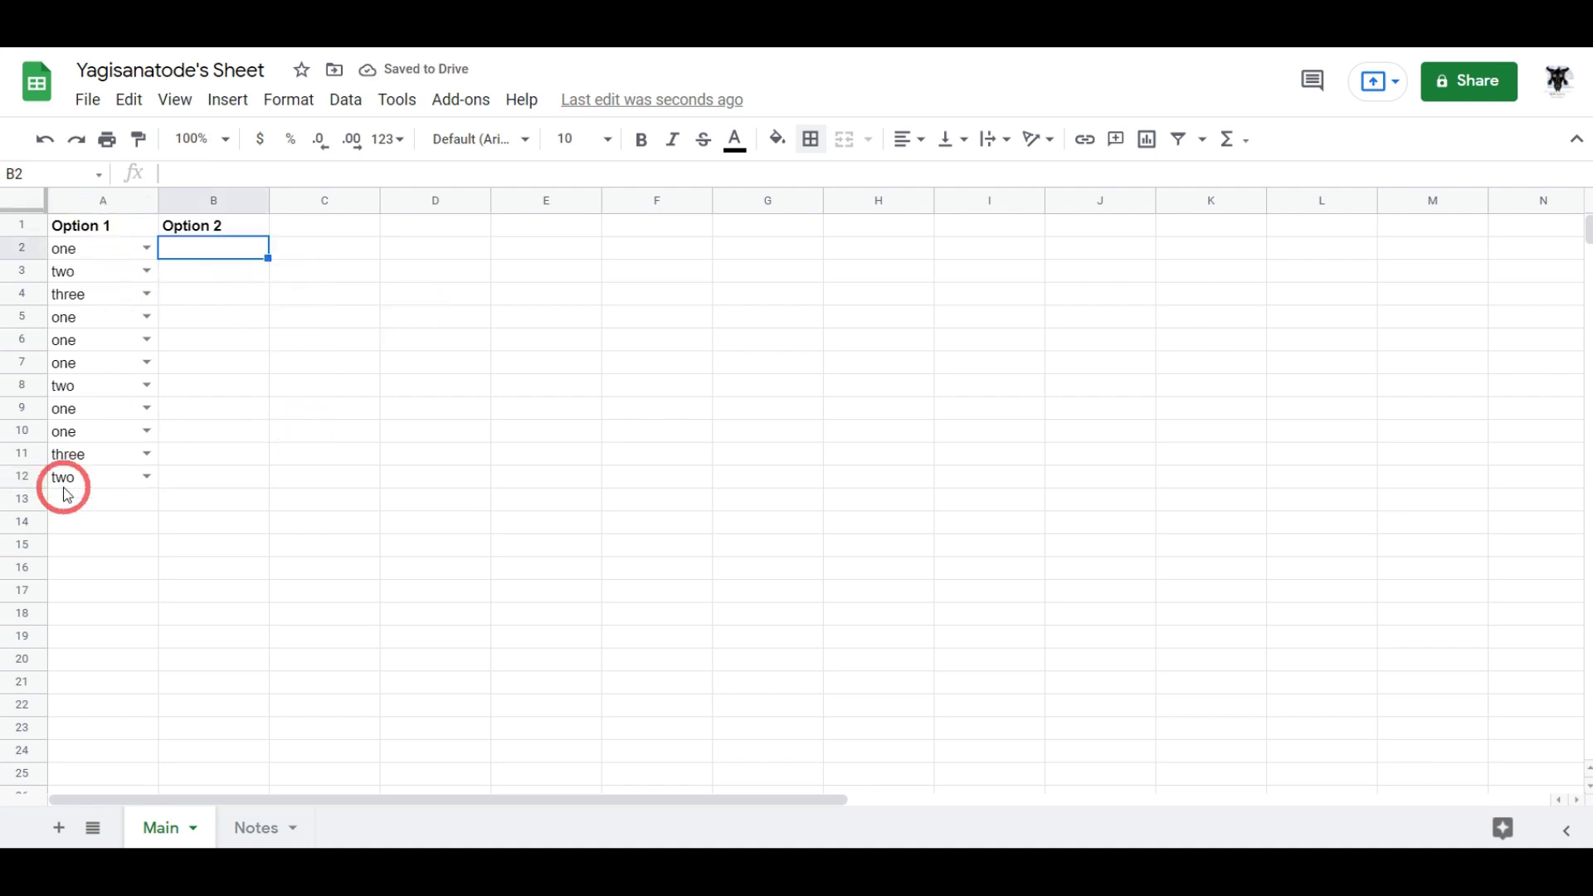
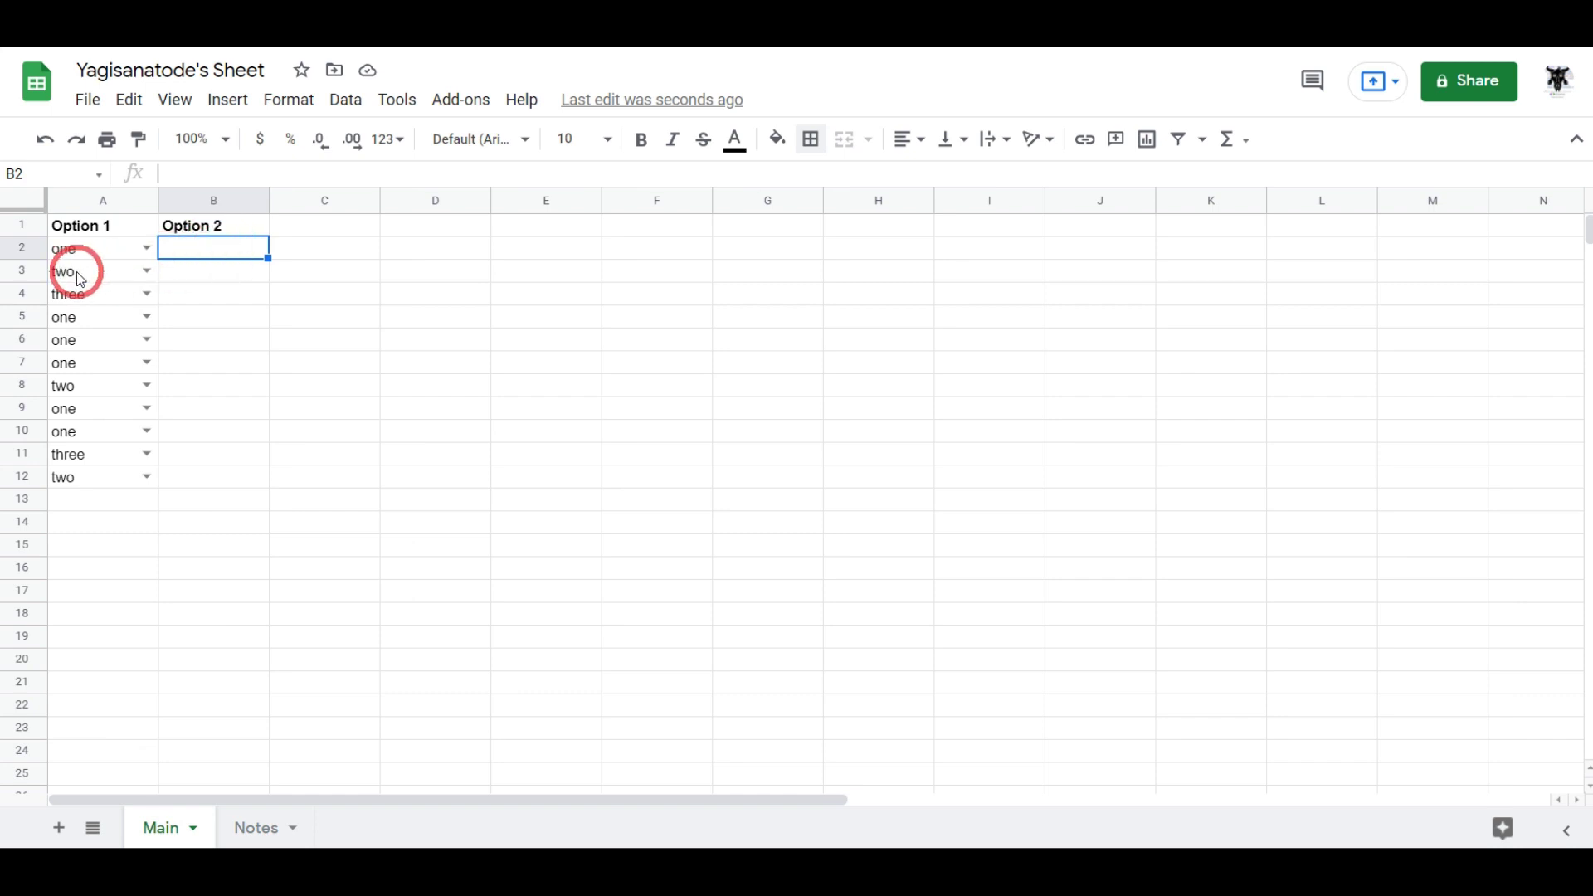
{"action": "left_click", "coordinate": [234, 274]}
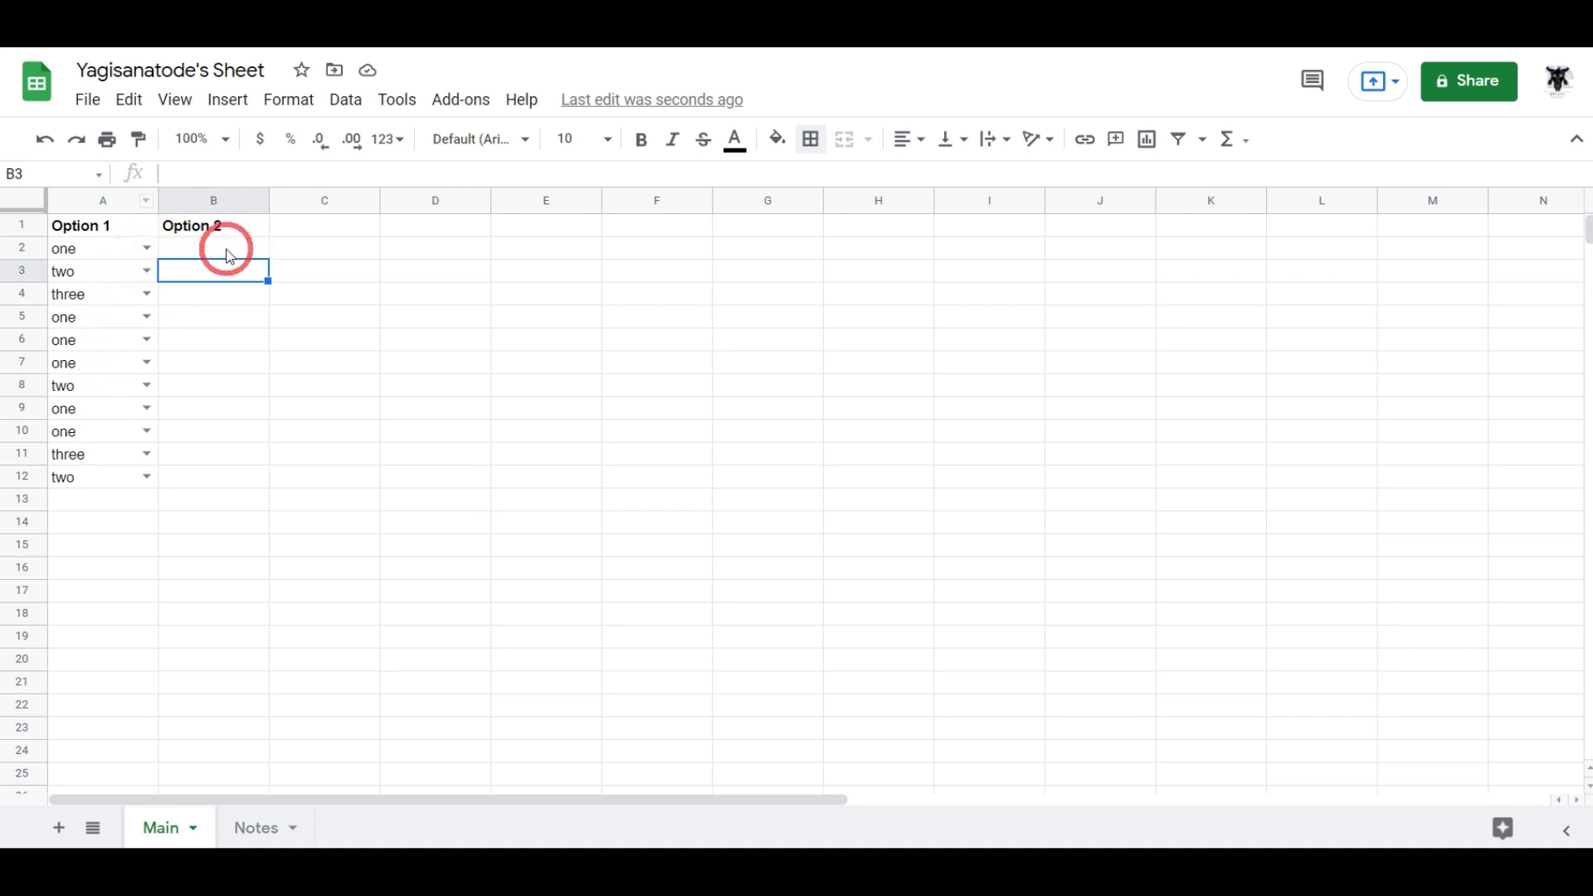
Step: On the Notes sheet, enter the header Cell Ref in E1 with the text A2 in E2 and A3 in E3
{"action": "left_click", "coordinate": [274, 840]}
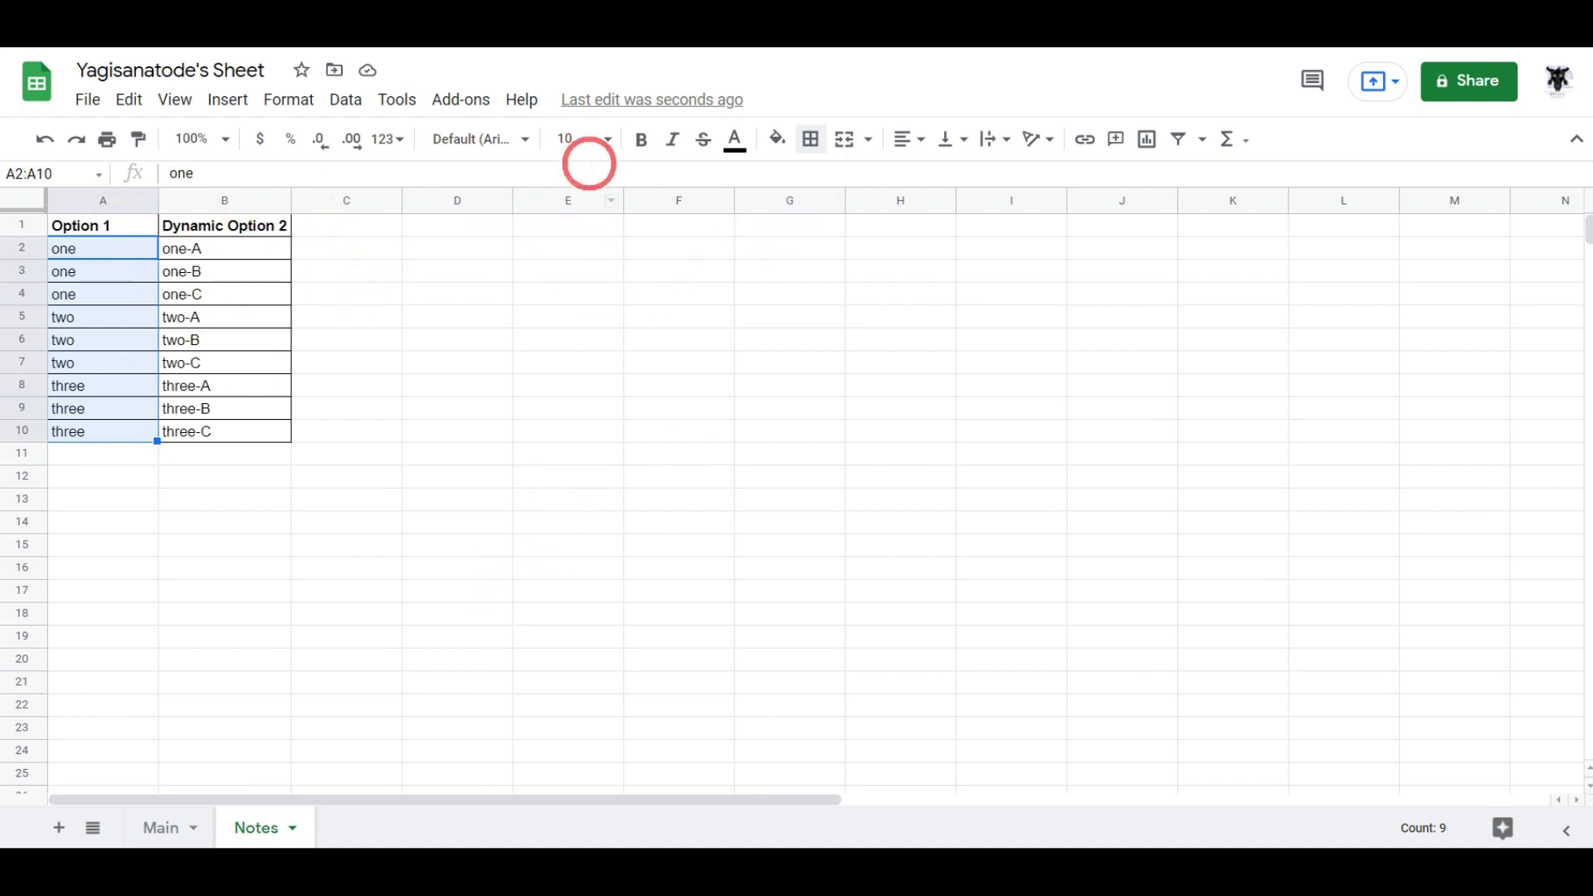
{"action": "left_click", "coordinate": [580, 226]}
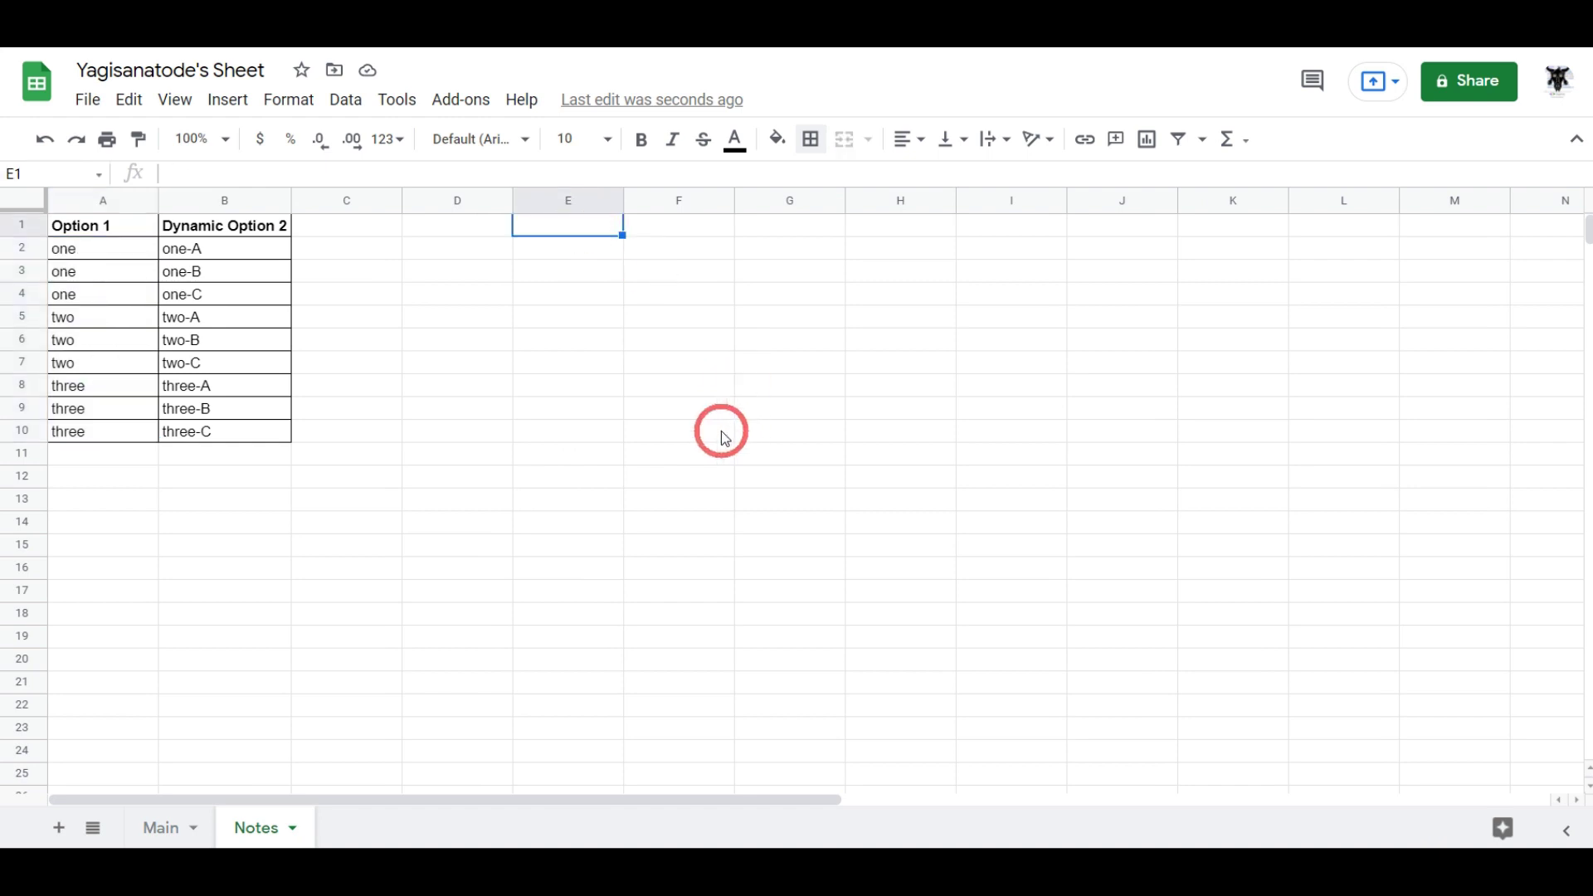
{"action": "type", "text": "Cell Ref"}
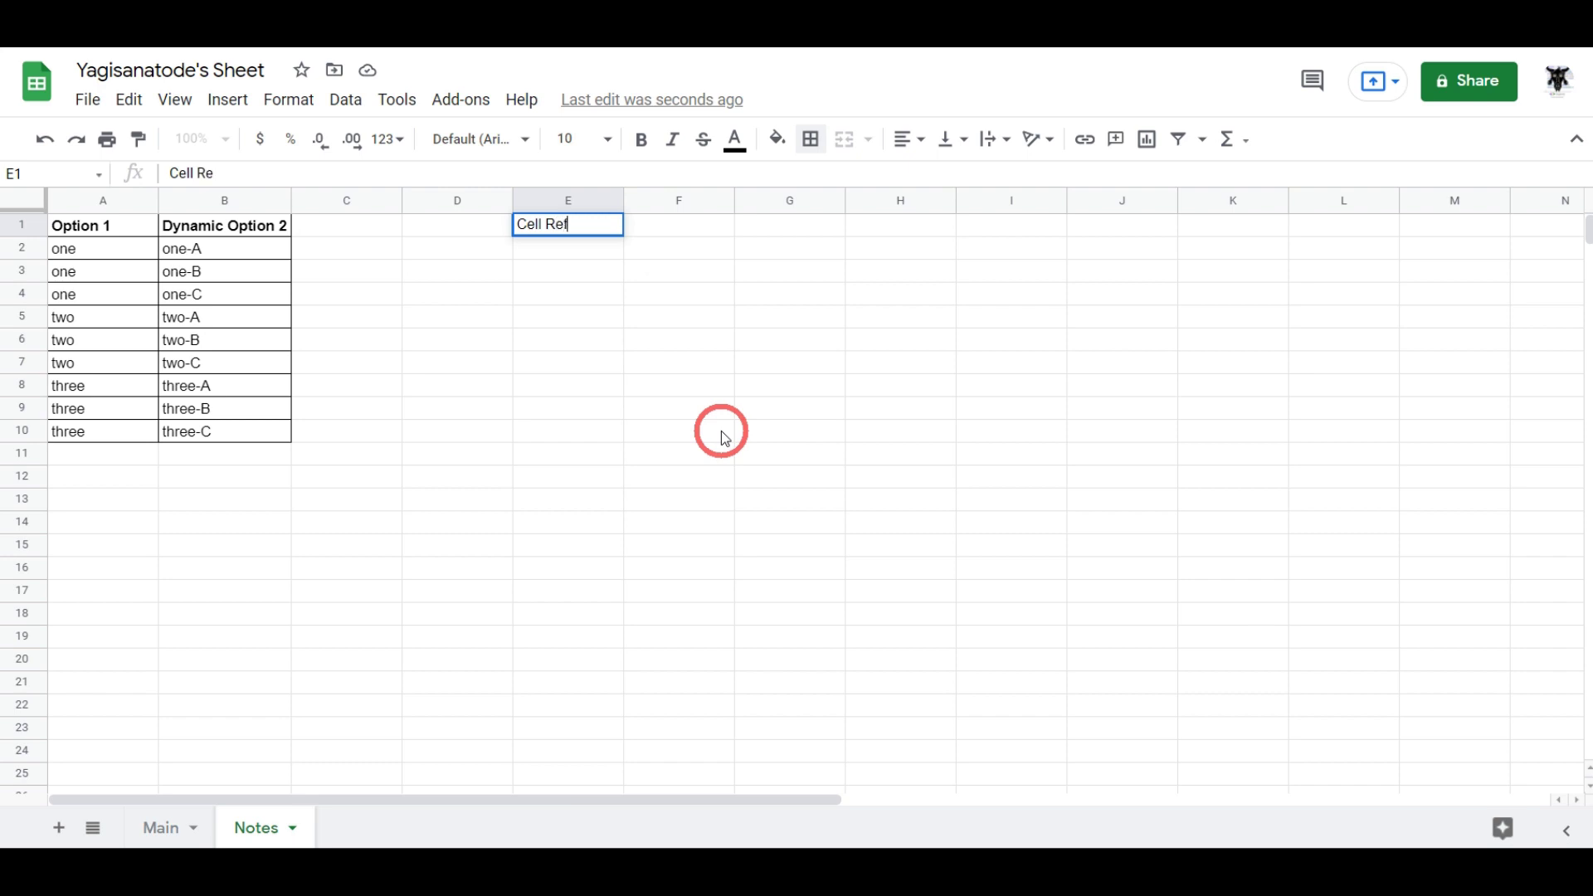
{"action": "key", "text": "Return"}
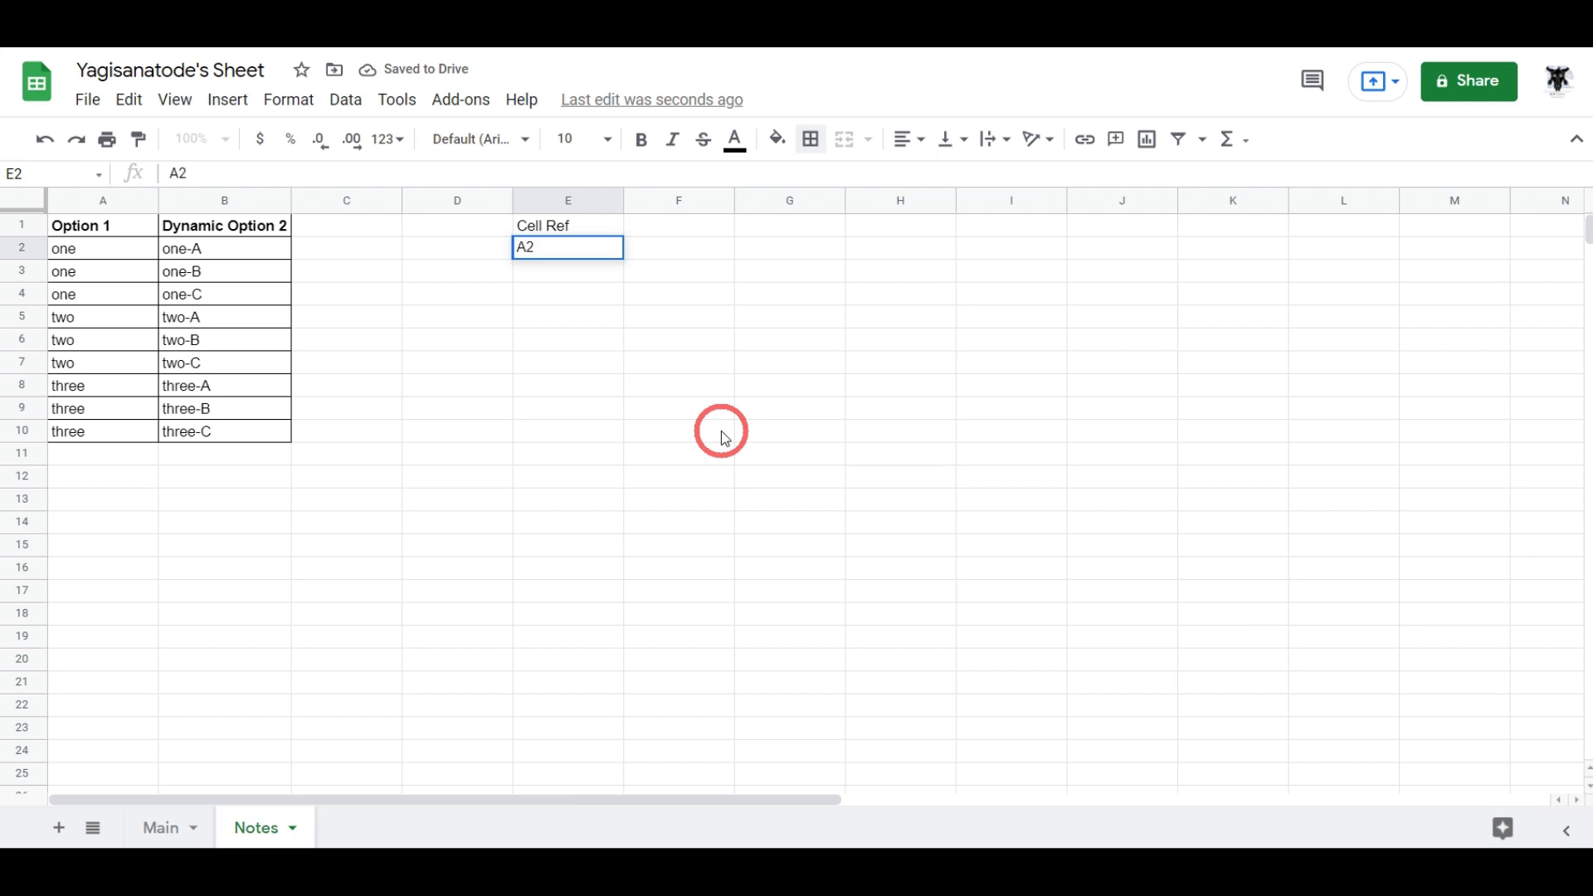
{"action": "key", "text": "Return"}
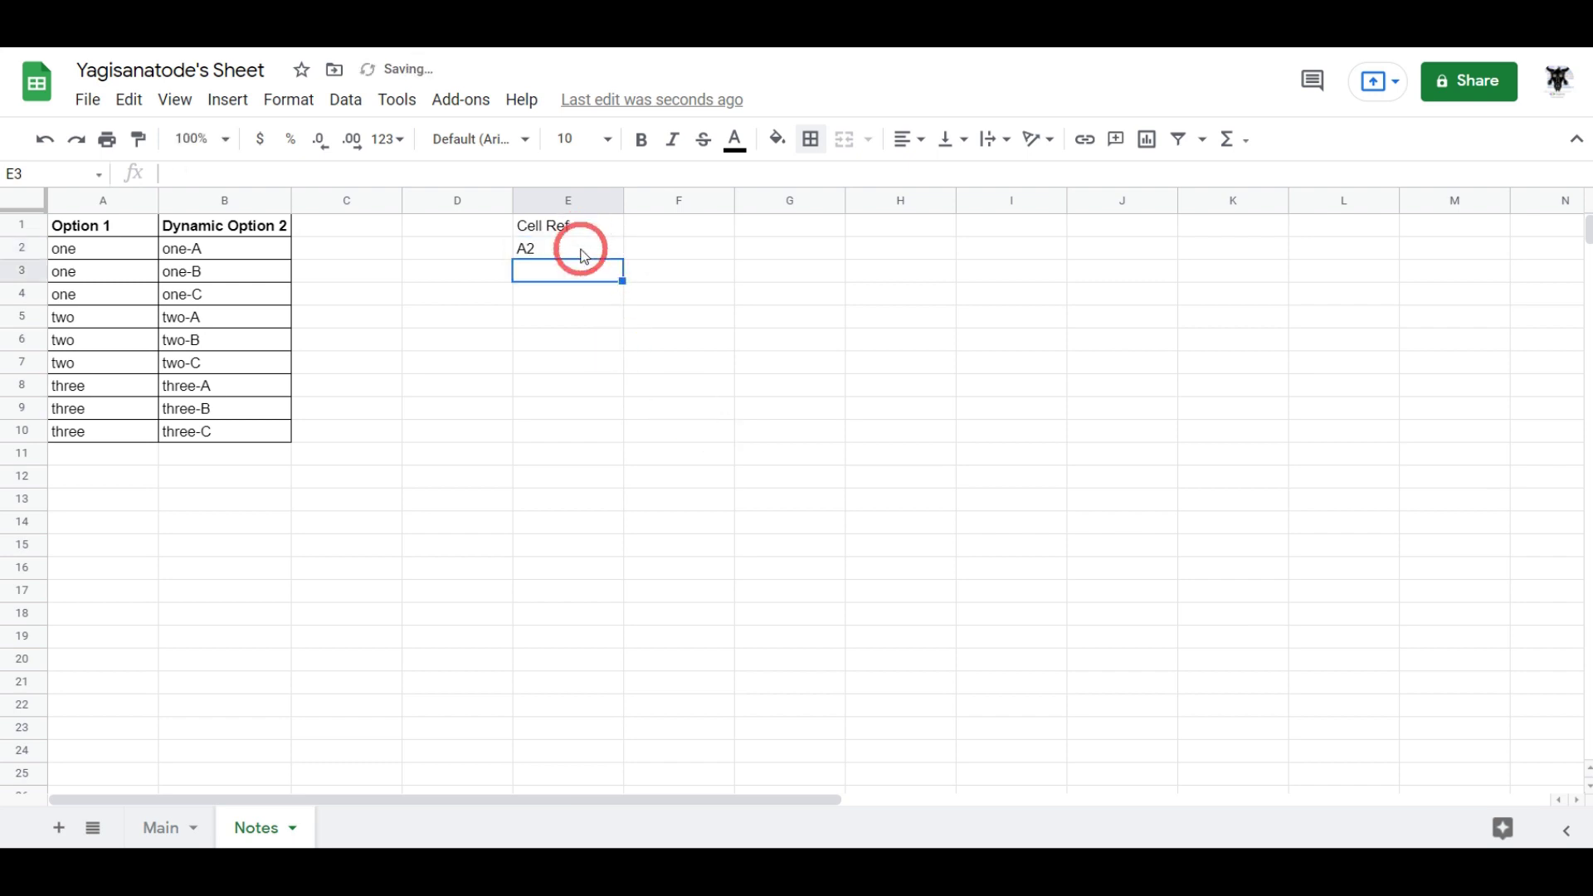
{"action": "type", "text": "A3"}
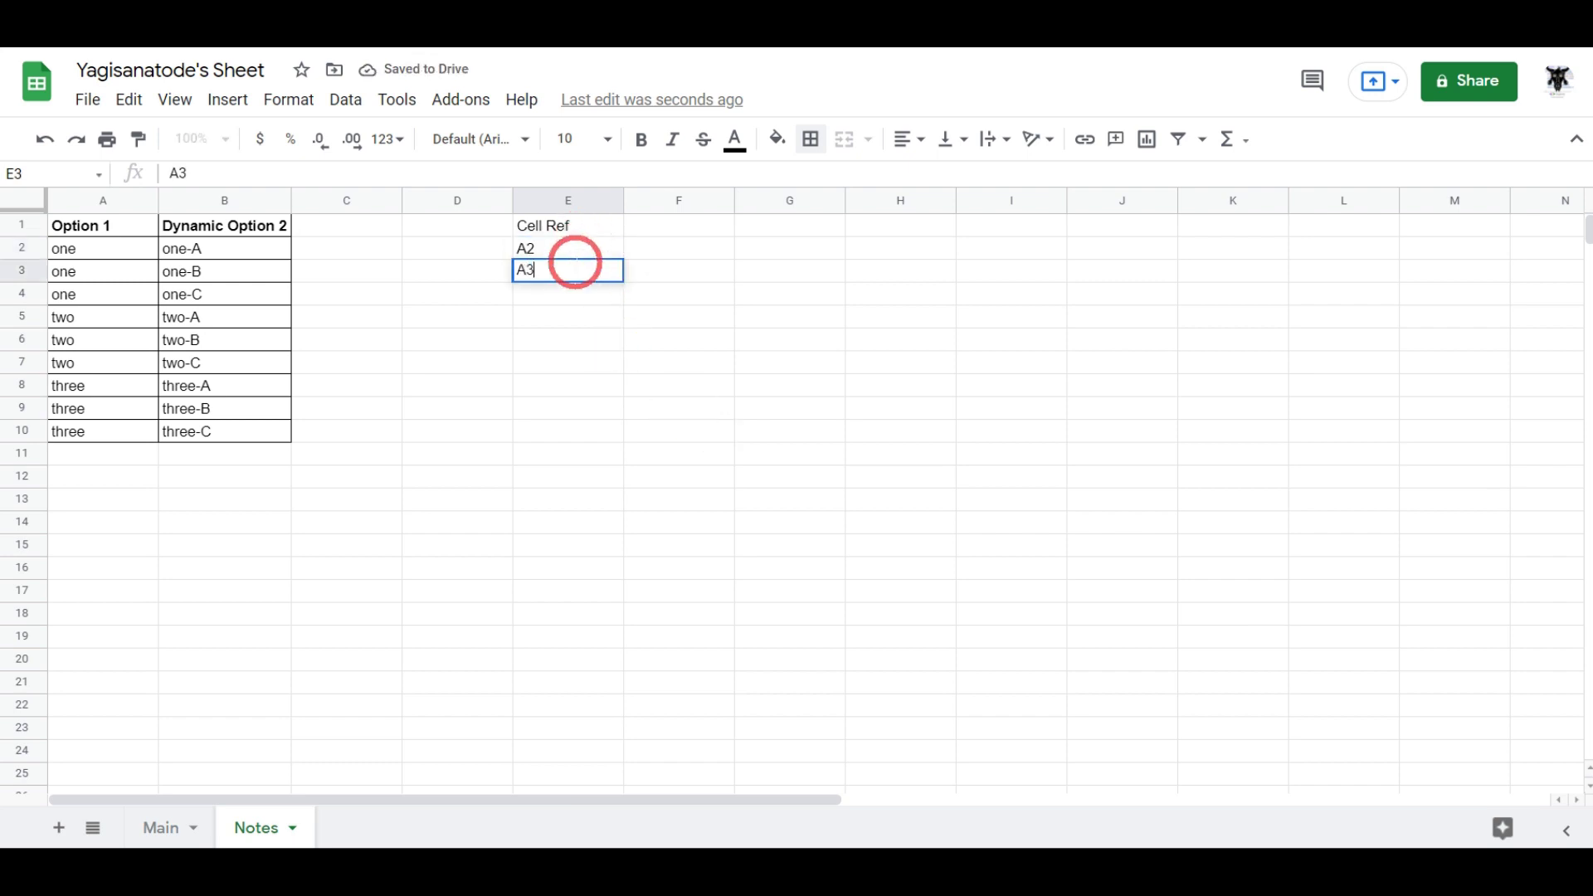
{"action": "key", "text": "Return"}
Step: Extend the cell reference series from E2:E3 down column E to A12, clearing the extra A13 entry in E13
{"action": "left_click_drag", "start_coordinate": [583, 247], "coordinate": [580, 274]}
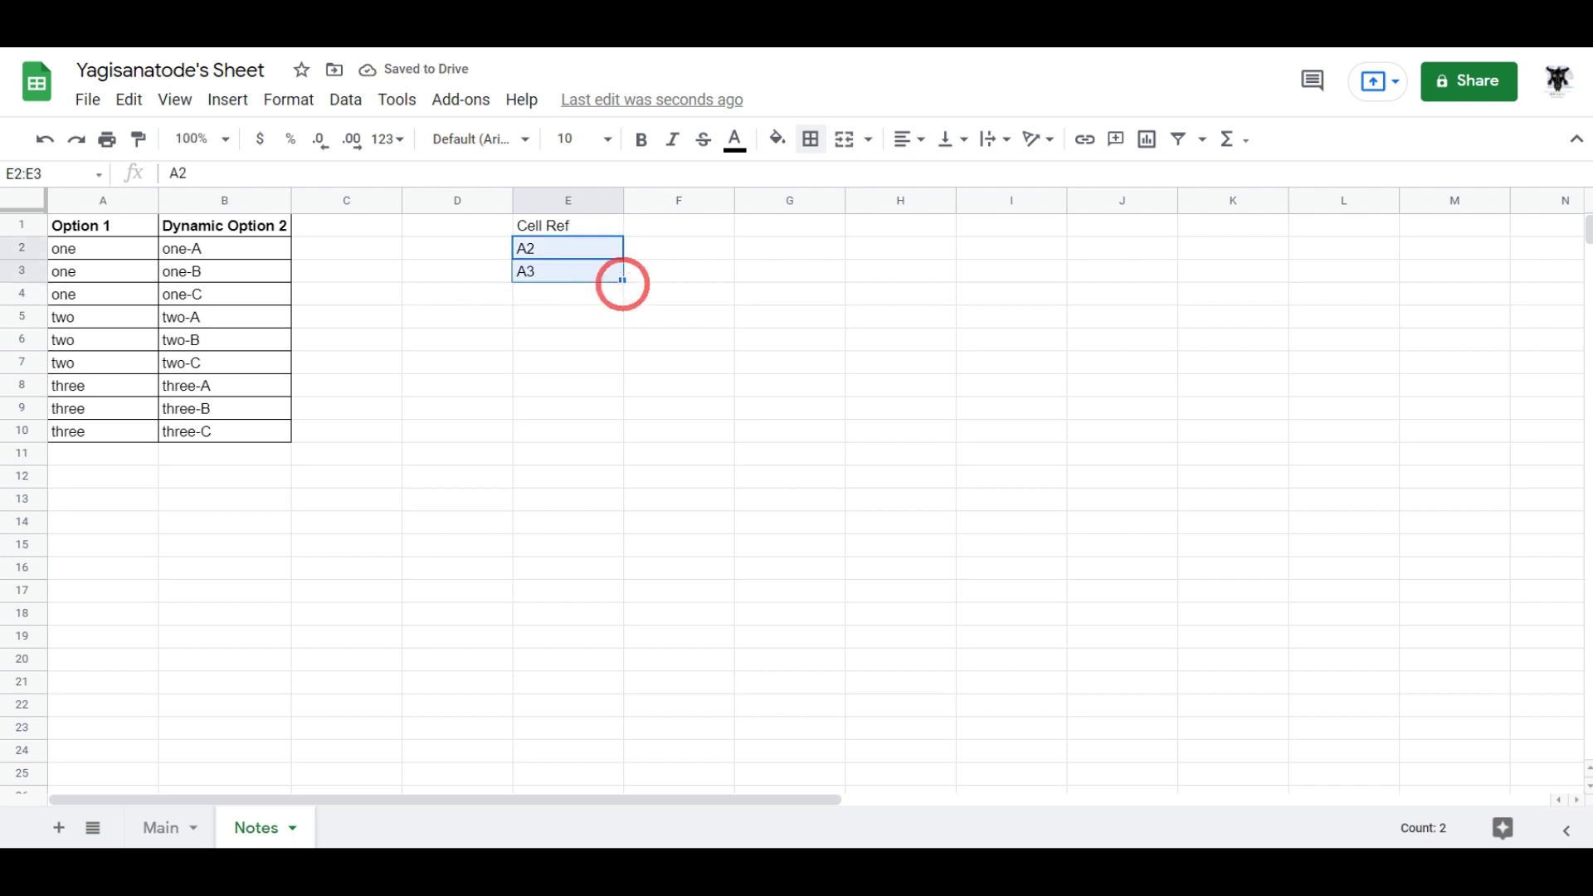
{"action": "left_click_drag", "start_coordinate": [622, 280], "coordinate": [576, 497]}
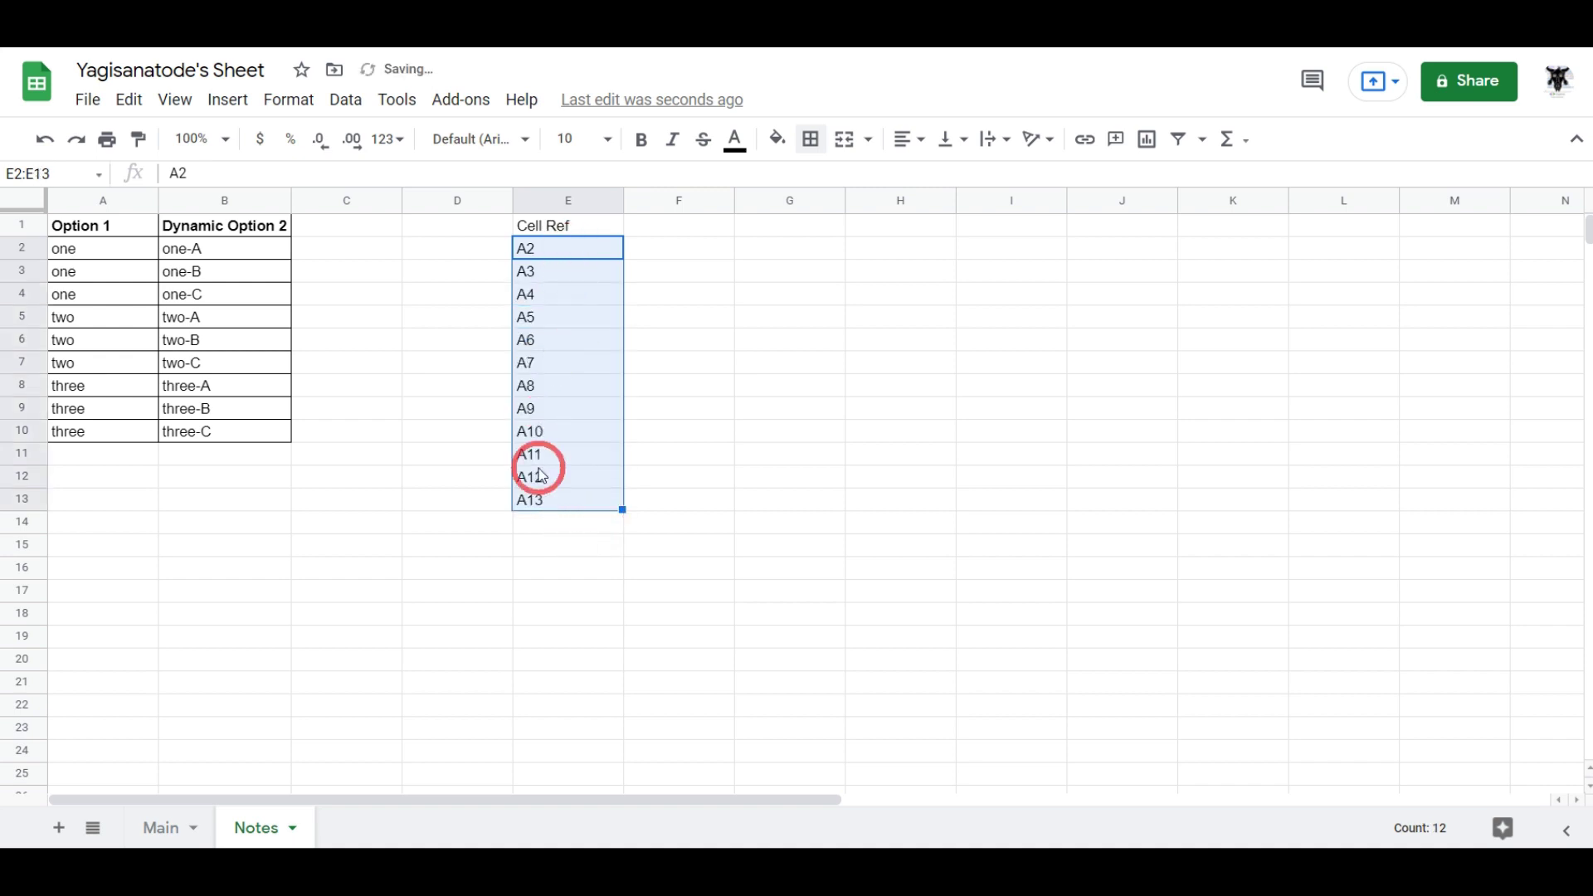
{"action": "left_click", "coordinate": [548, 508]}
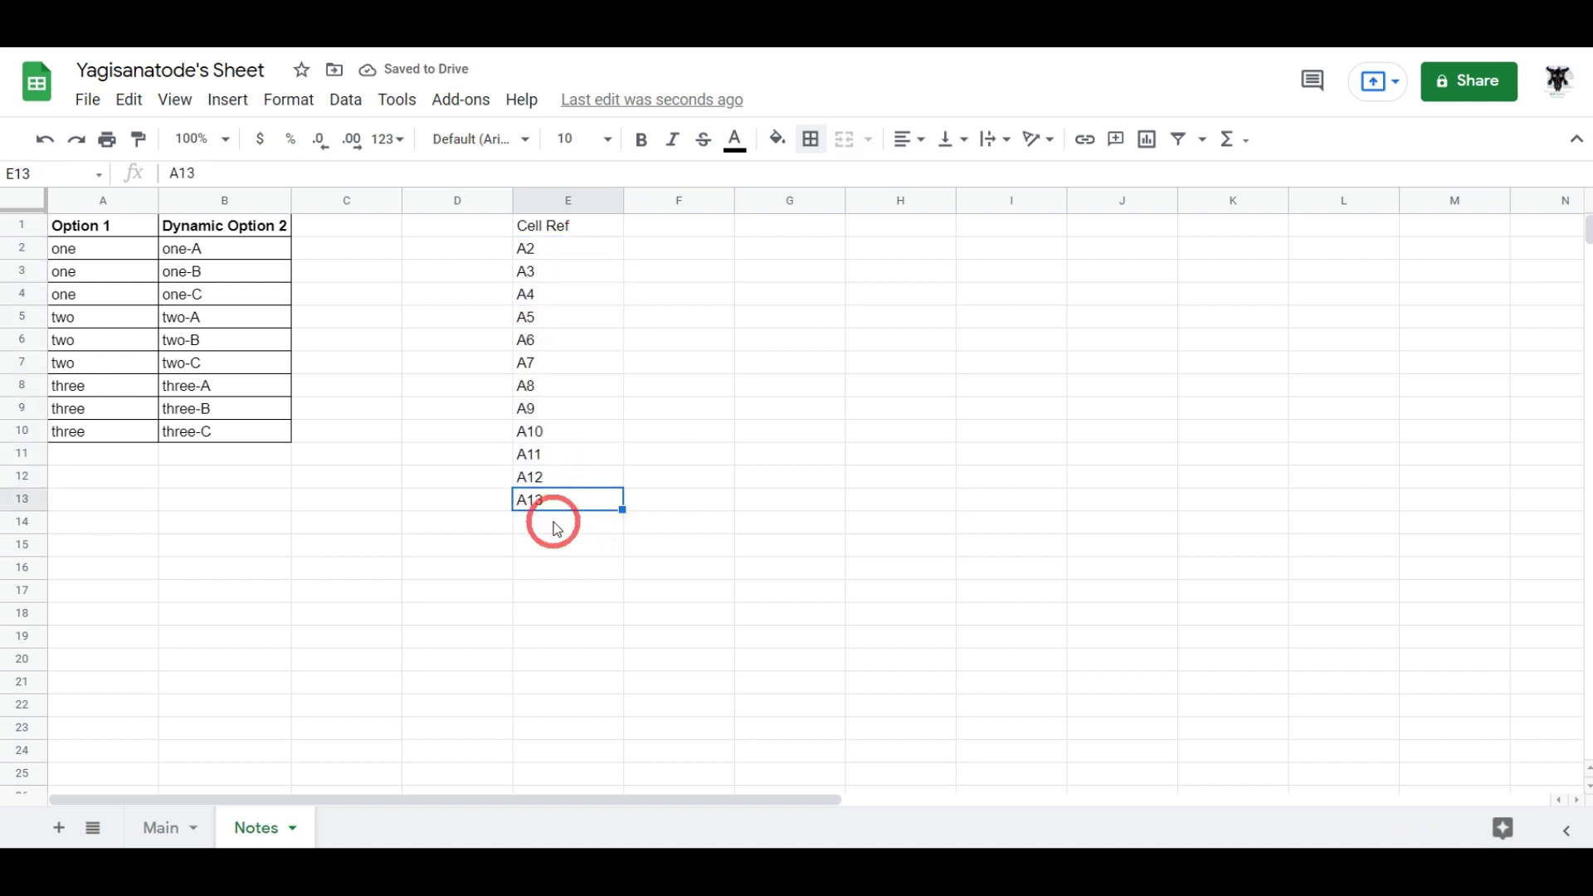
Step: Make the cell references in E2:E12 and the Cell Ref header in E1 bold
{"action": "left_click", "coordinate": [569, 249]}
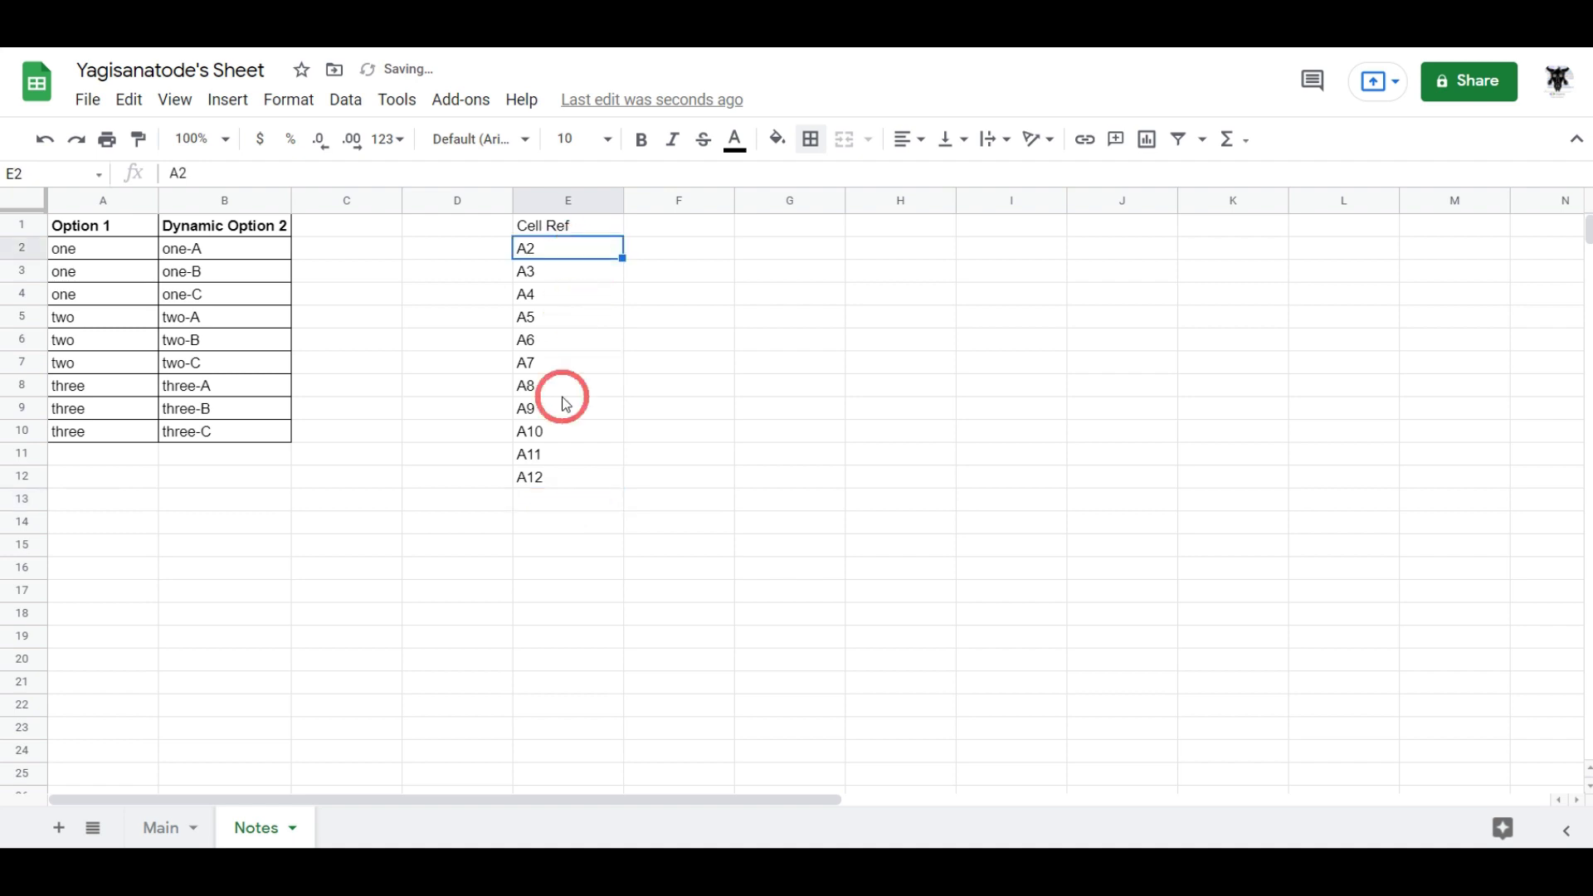
{"action": "left_click", "coordinate": [555, 475], "text": "shift"}
{"action": "key", "text": "ctrl+b"}
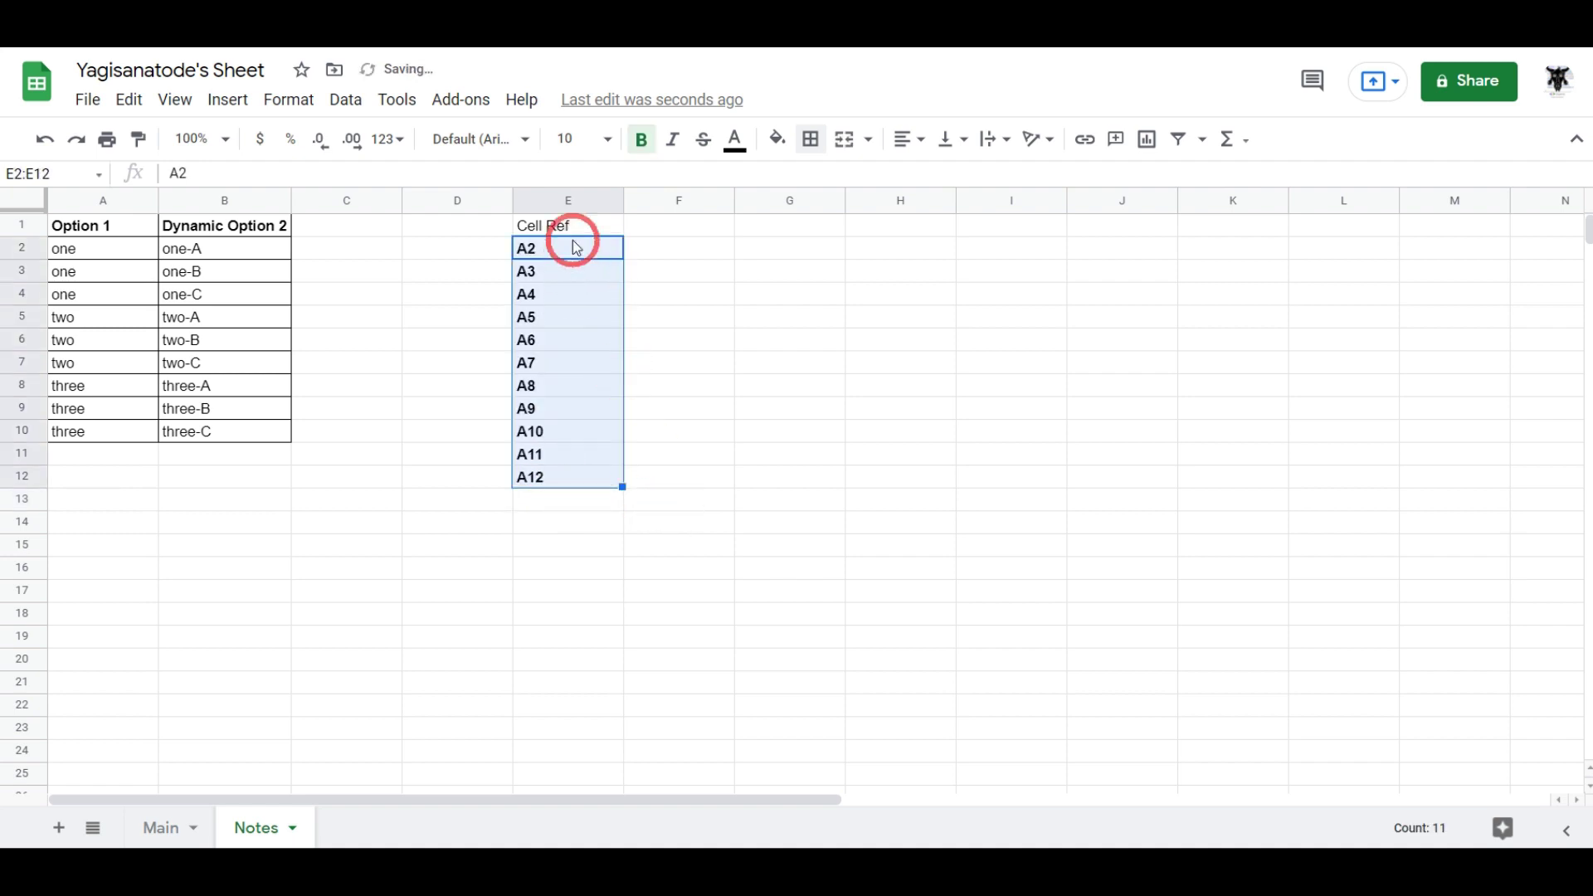
{"action": "left_click", "coordinate": [567, 226]}
{"action": "key", "text": "ctrl+b"}
{"action": "left_click", "coordinate": [578, 248]}
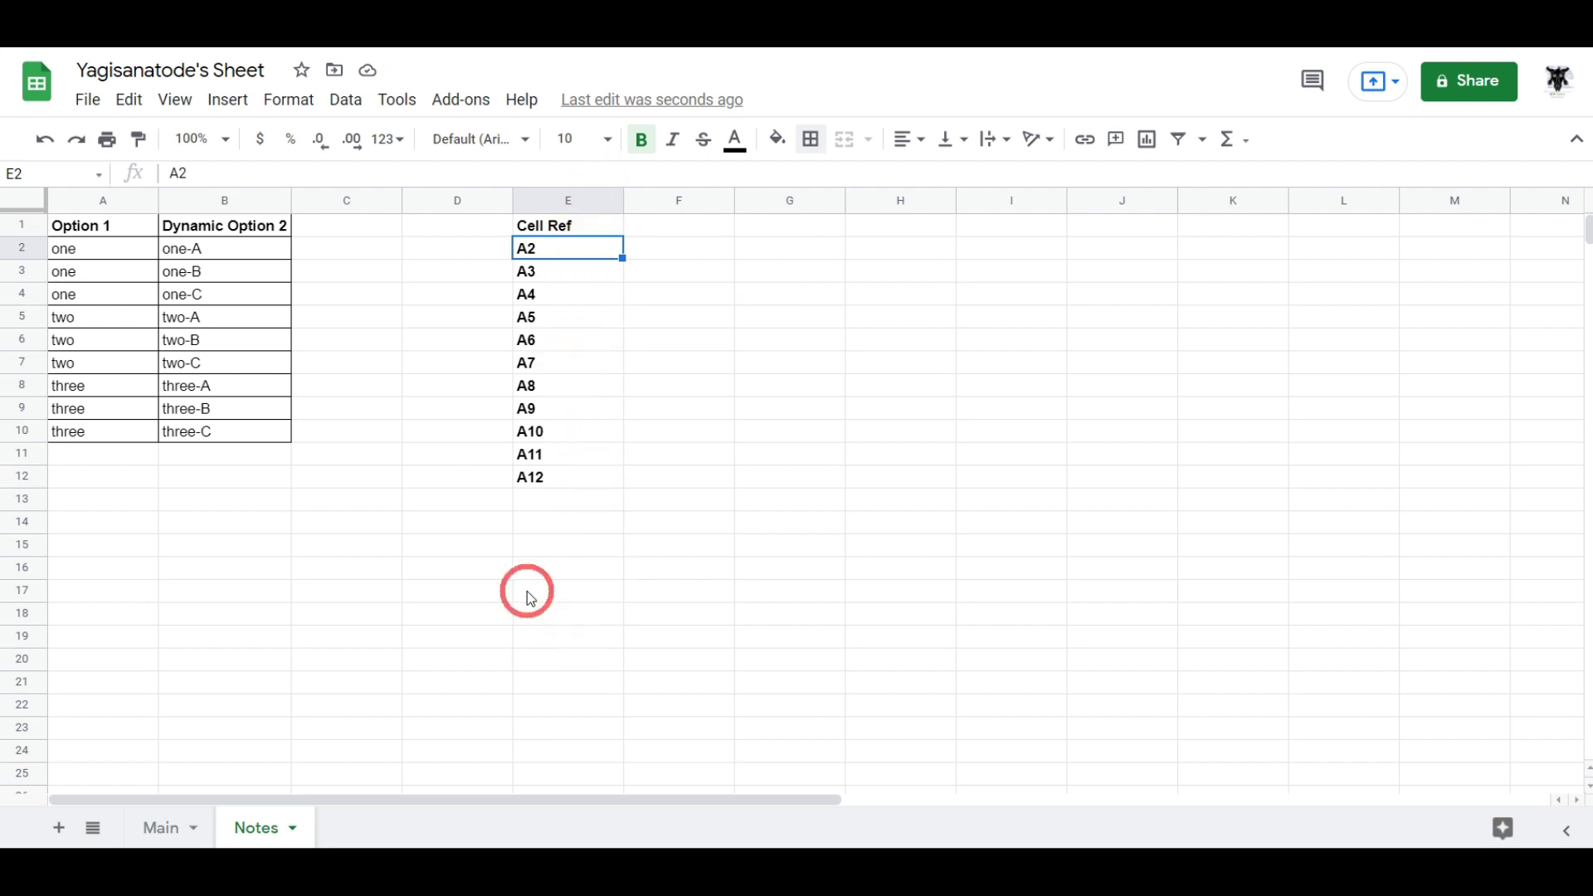
{"action": "left_click", "coordinate": [158, 830]}
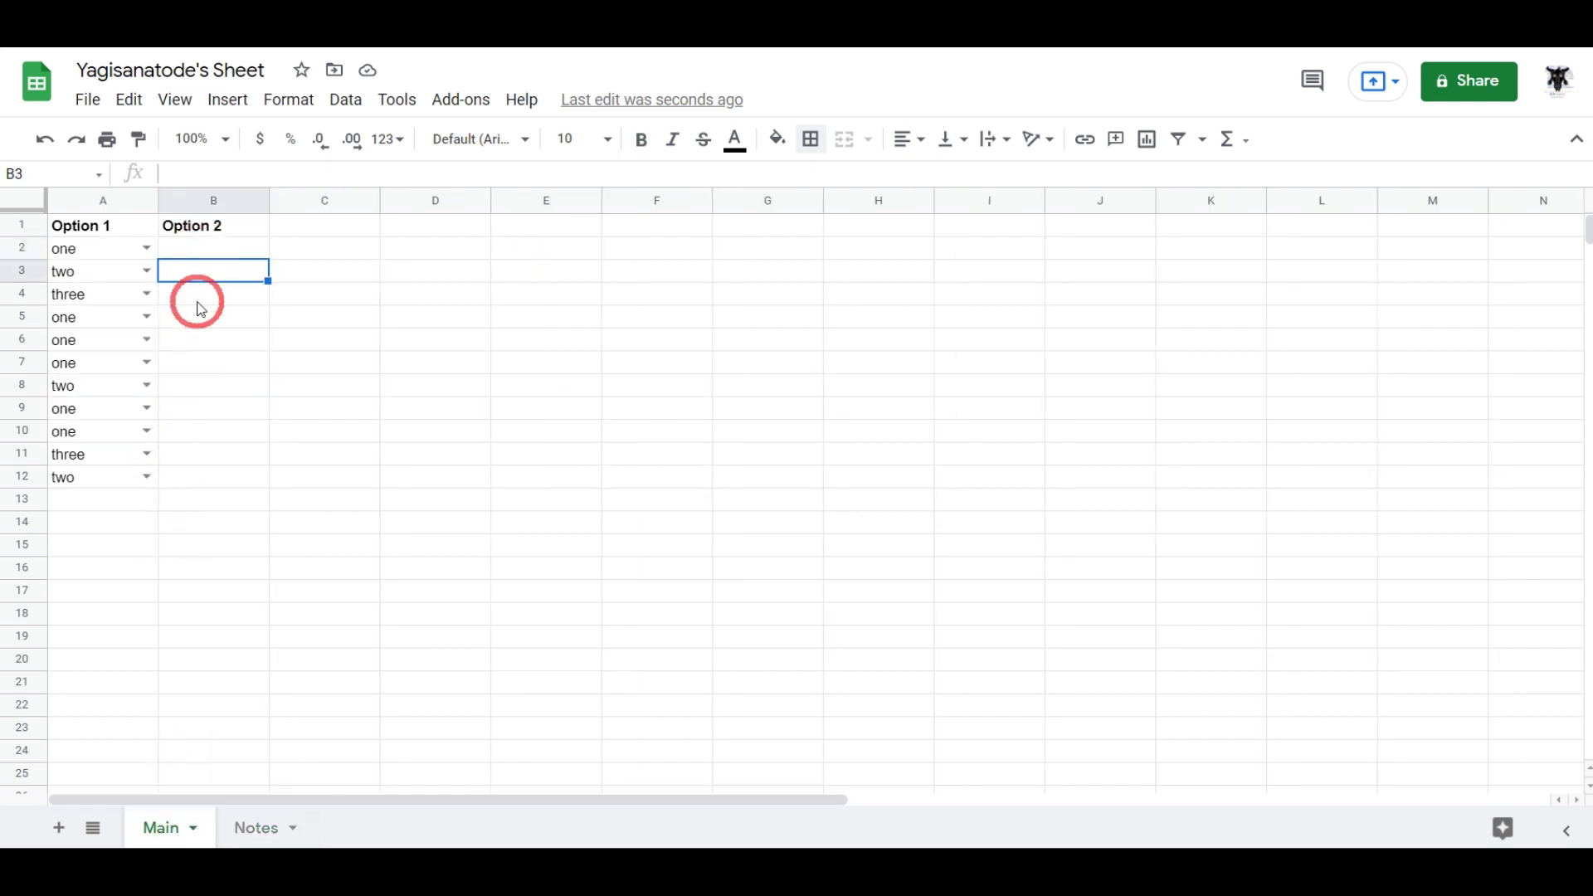
{"action": "left_click", "coordinate": [242, 828]}
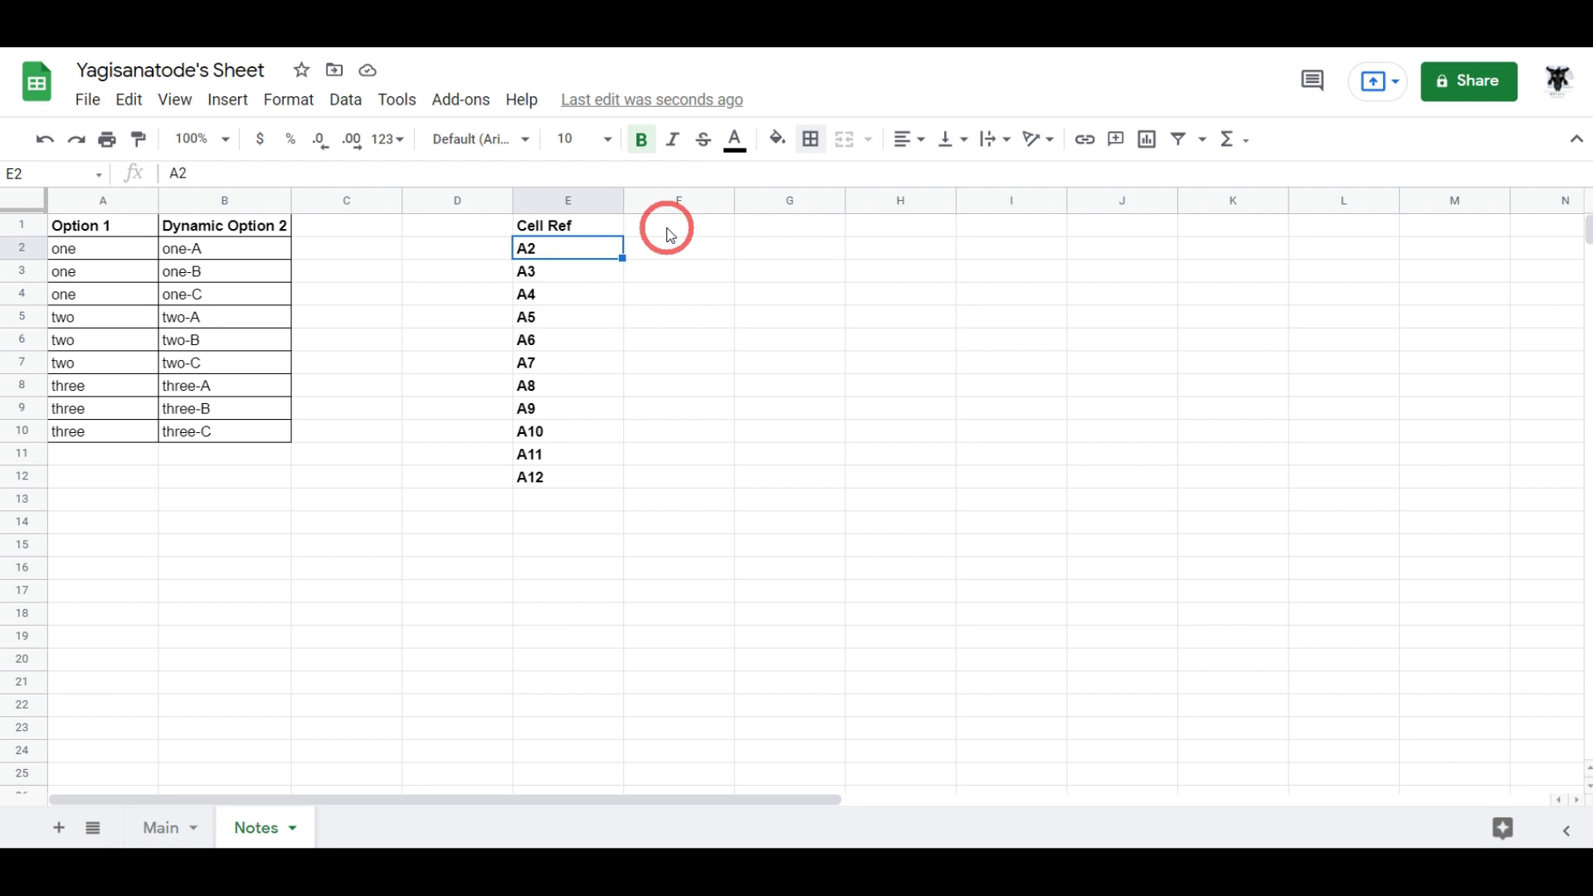
{"action": "left_click_drag", "start_coordinate": [671, 234], "coordinate": [676, 266]}
Step: Add the bold header Selections for column B Main in cell F1 of the Notes sheet
{"action": "left_click", "coordinate": [676, 225]}
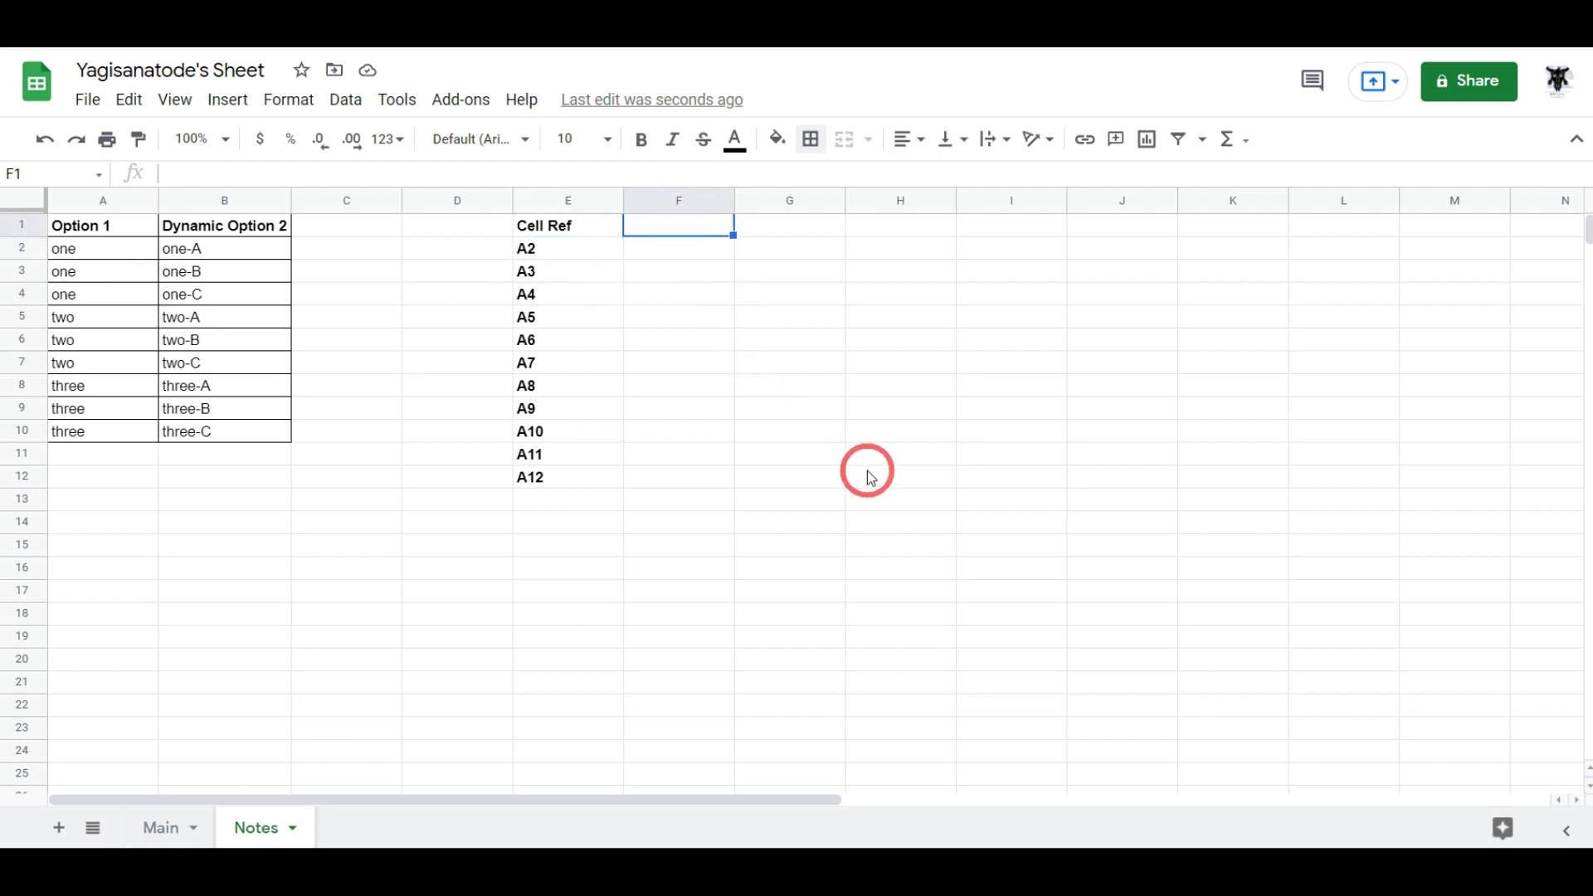
{"action": "type", "text": "Selections"}
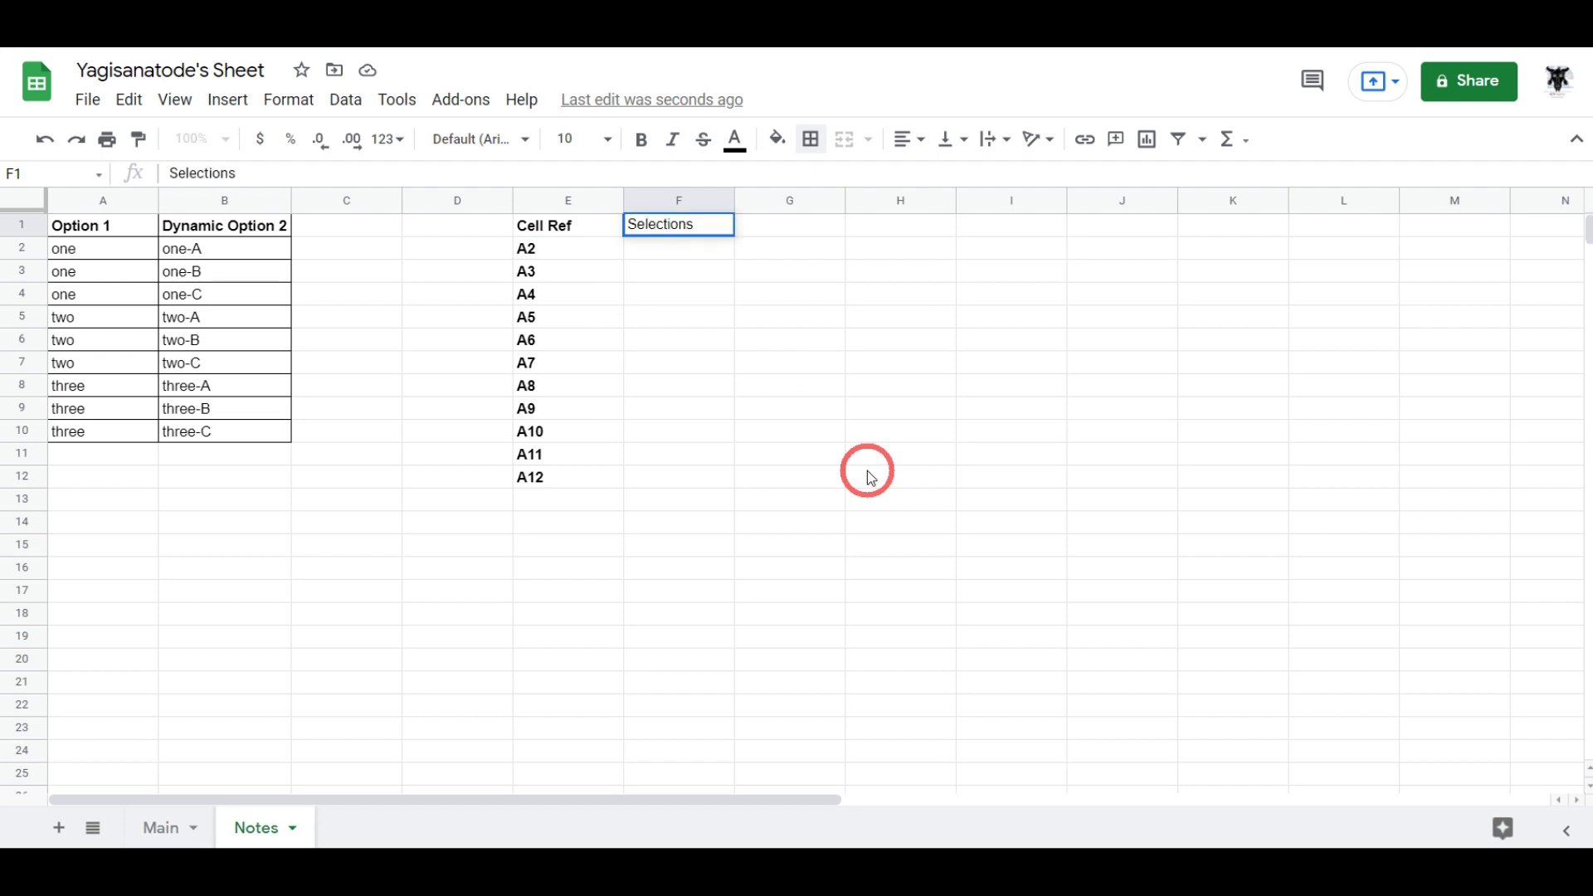
{"action": "type", "text": " for column B Ma"}
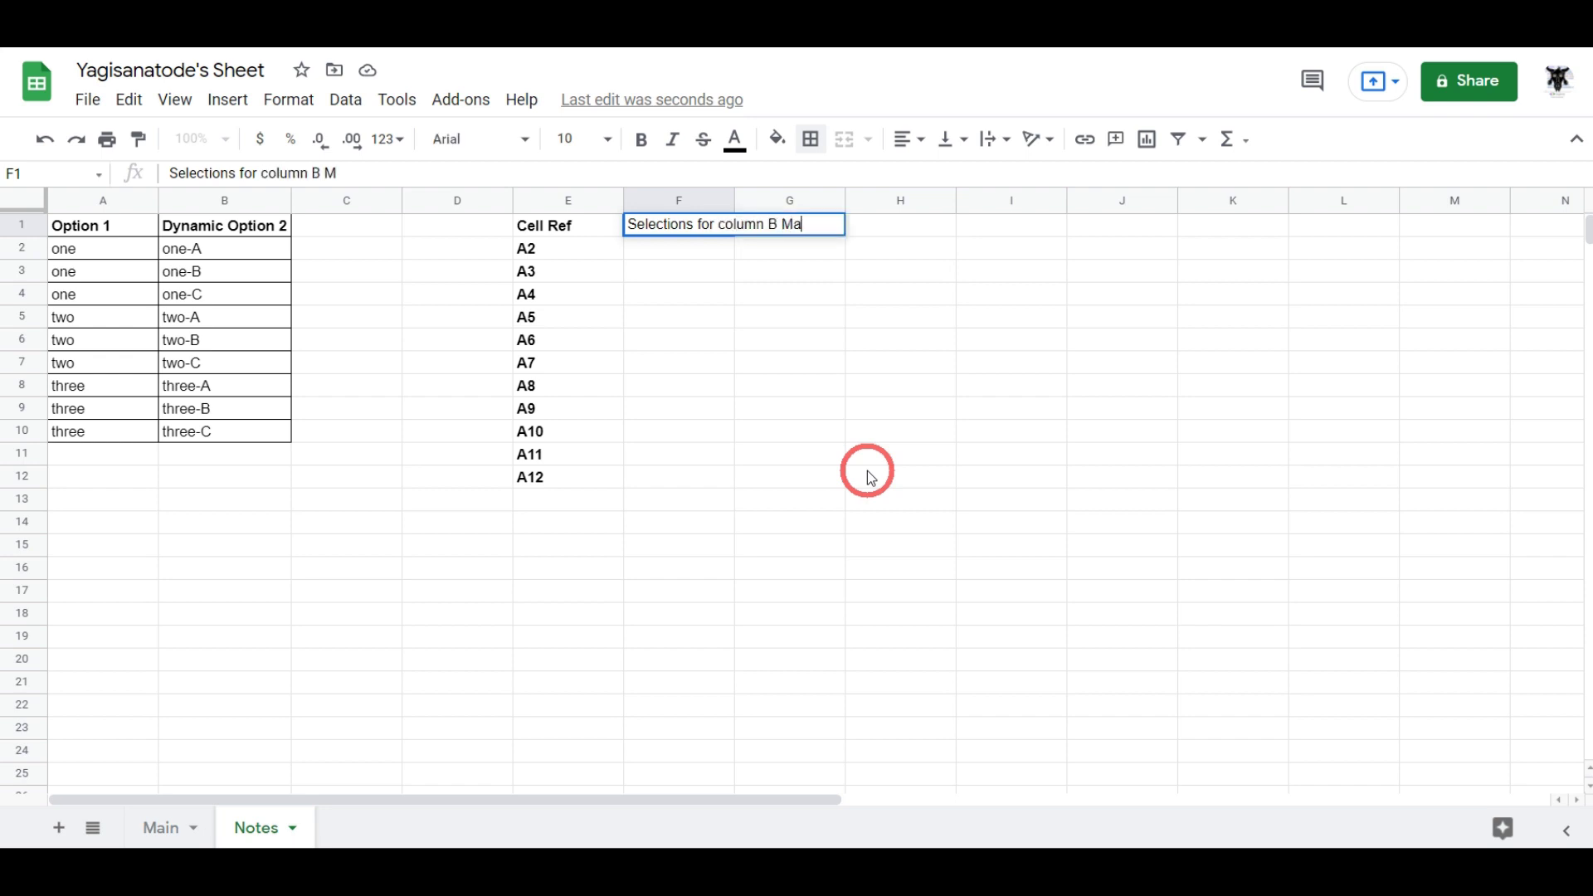
{"action": "type", "text": "in"}
{"action": "key", "text": "Return"}
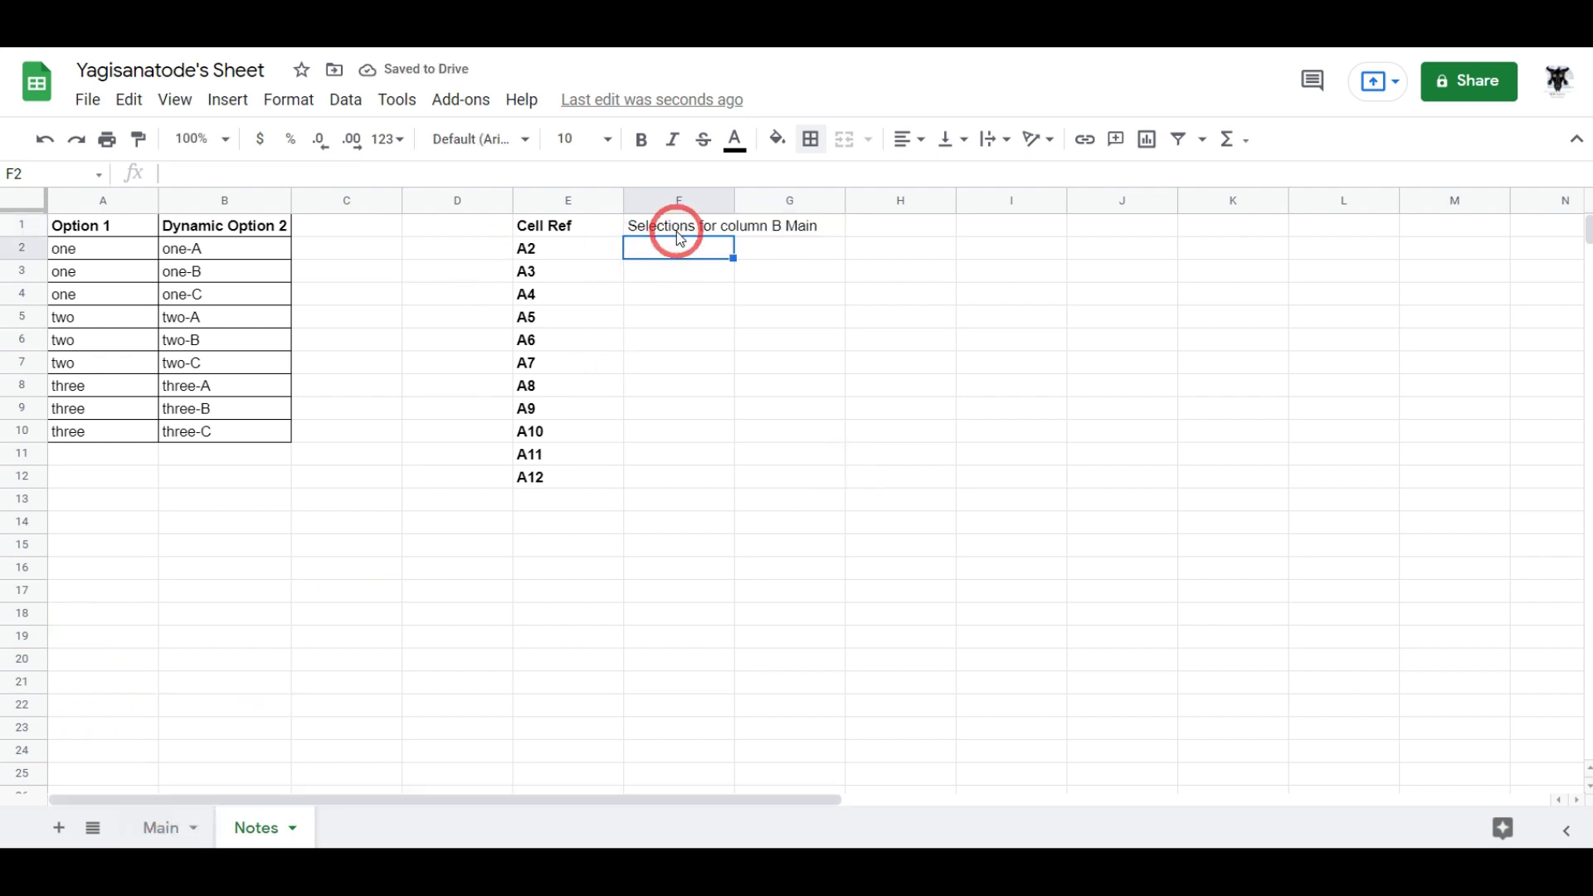
{"action": "key", "text": "Up"}
{"action": "key", "text": "ctrl+b"}
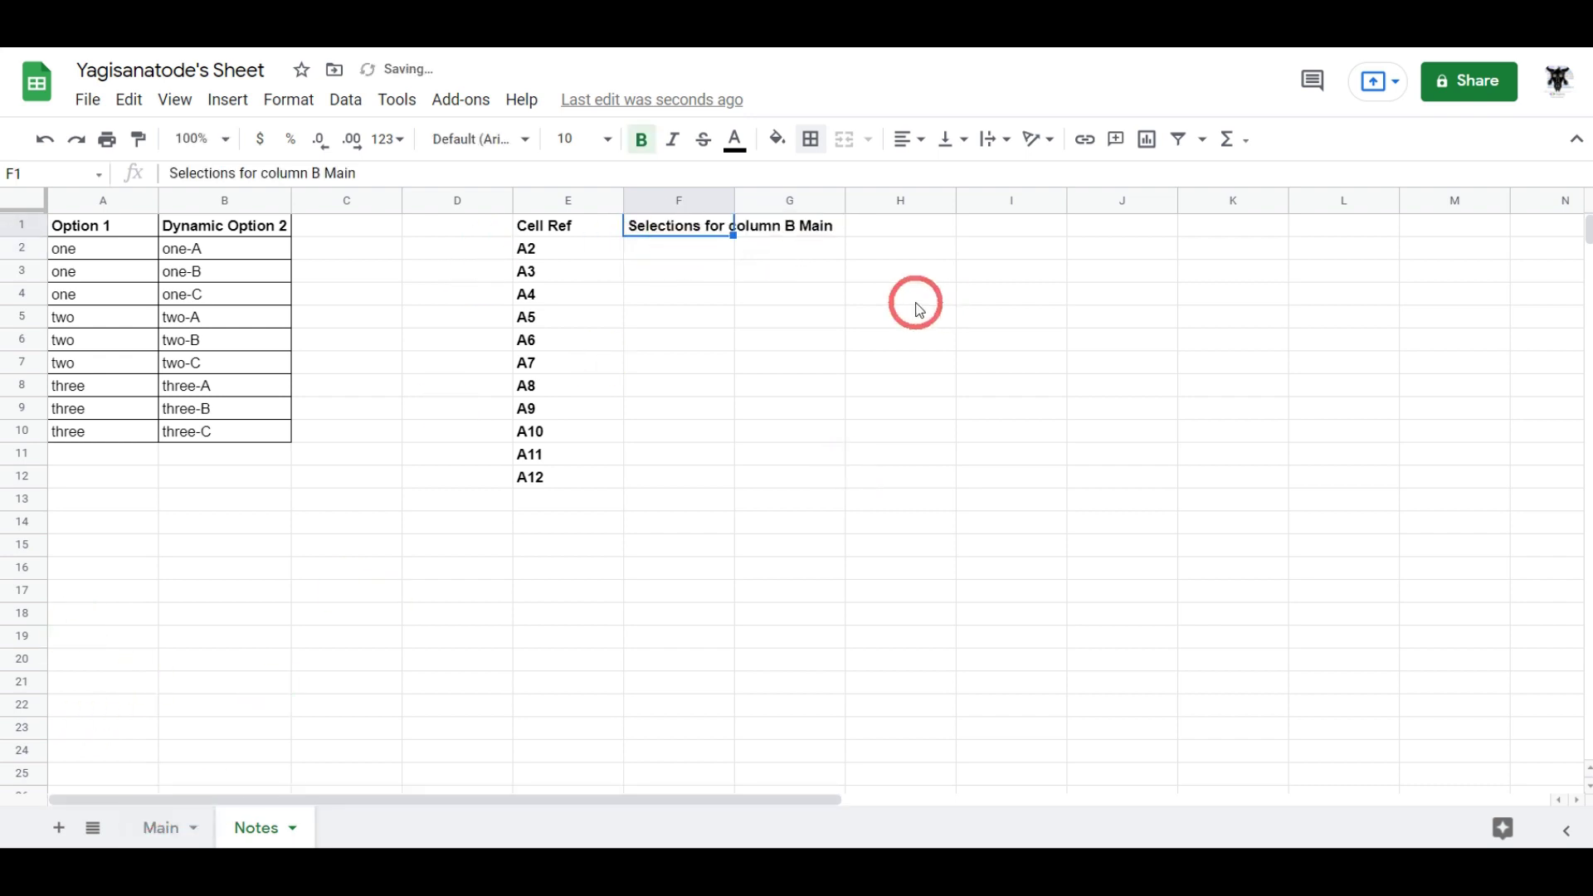
Step: Compare the Option 1 choices in Main rows 2 and 3 with the empty selection cells beside Cell Ref on Notes
{"action": "left_click", "coordinate": [676, 249]}
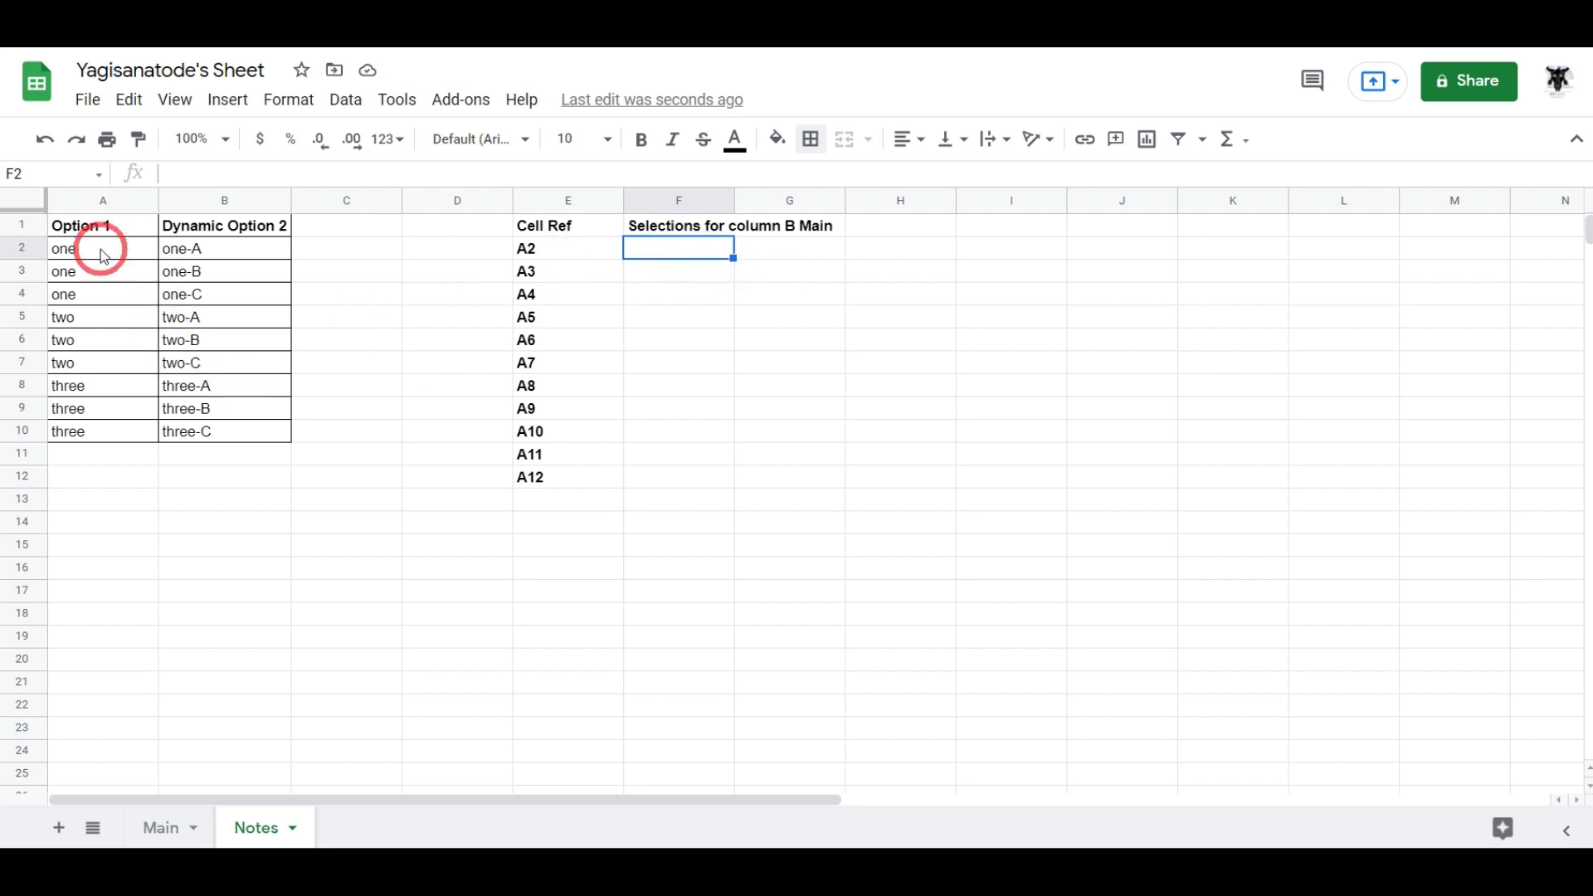
{"action": "left_click", "coordinate": [163, 829]}
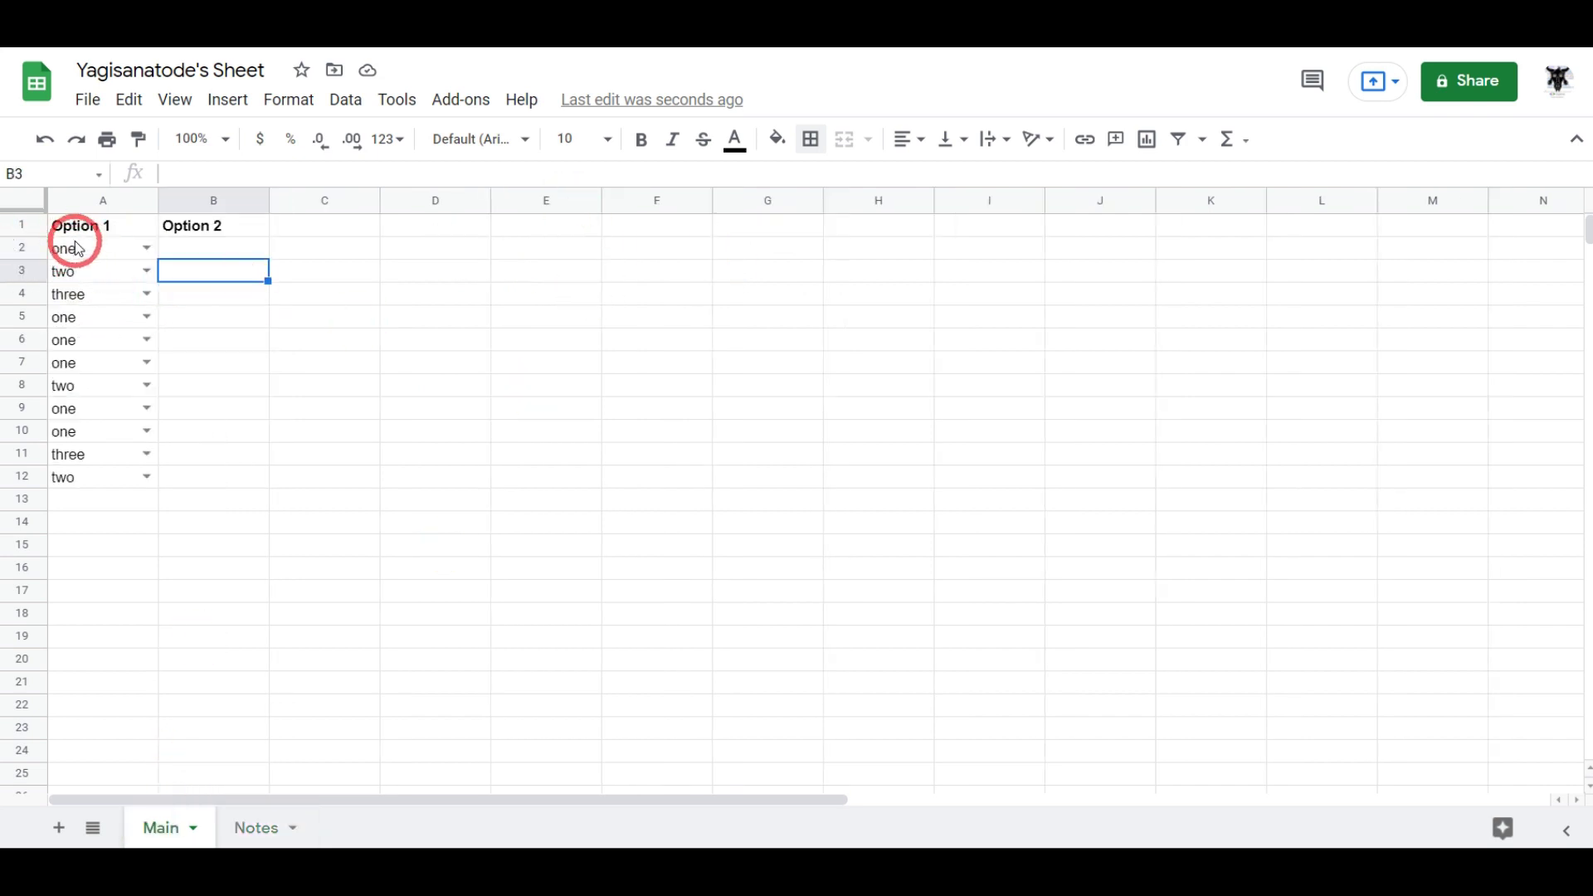
{"action": "left_click", "coordinate": [258, 830]}
{"action": "left_click_drag", "start_coordinate": [722, 259], "coordinate": [1333, 259]}
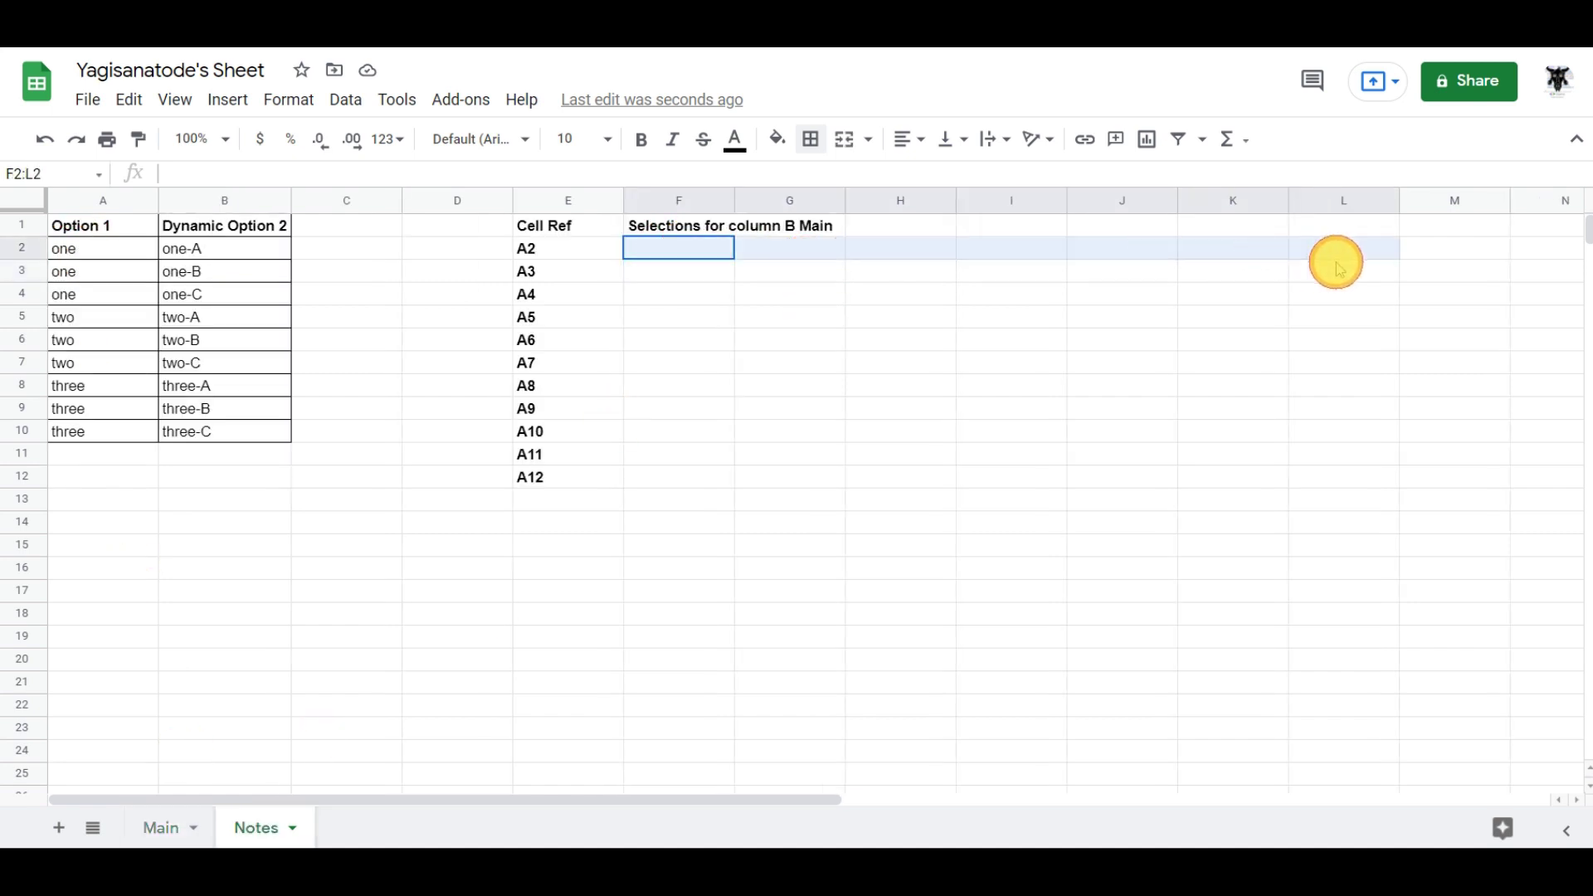
{"action": "left_click", "coordinate": [647, 274]}
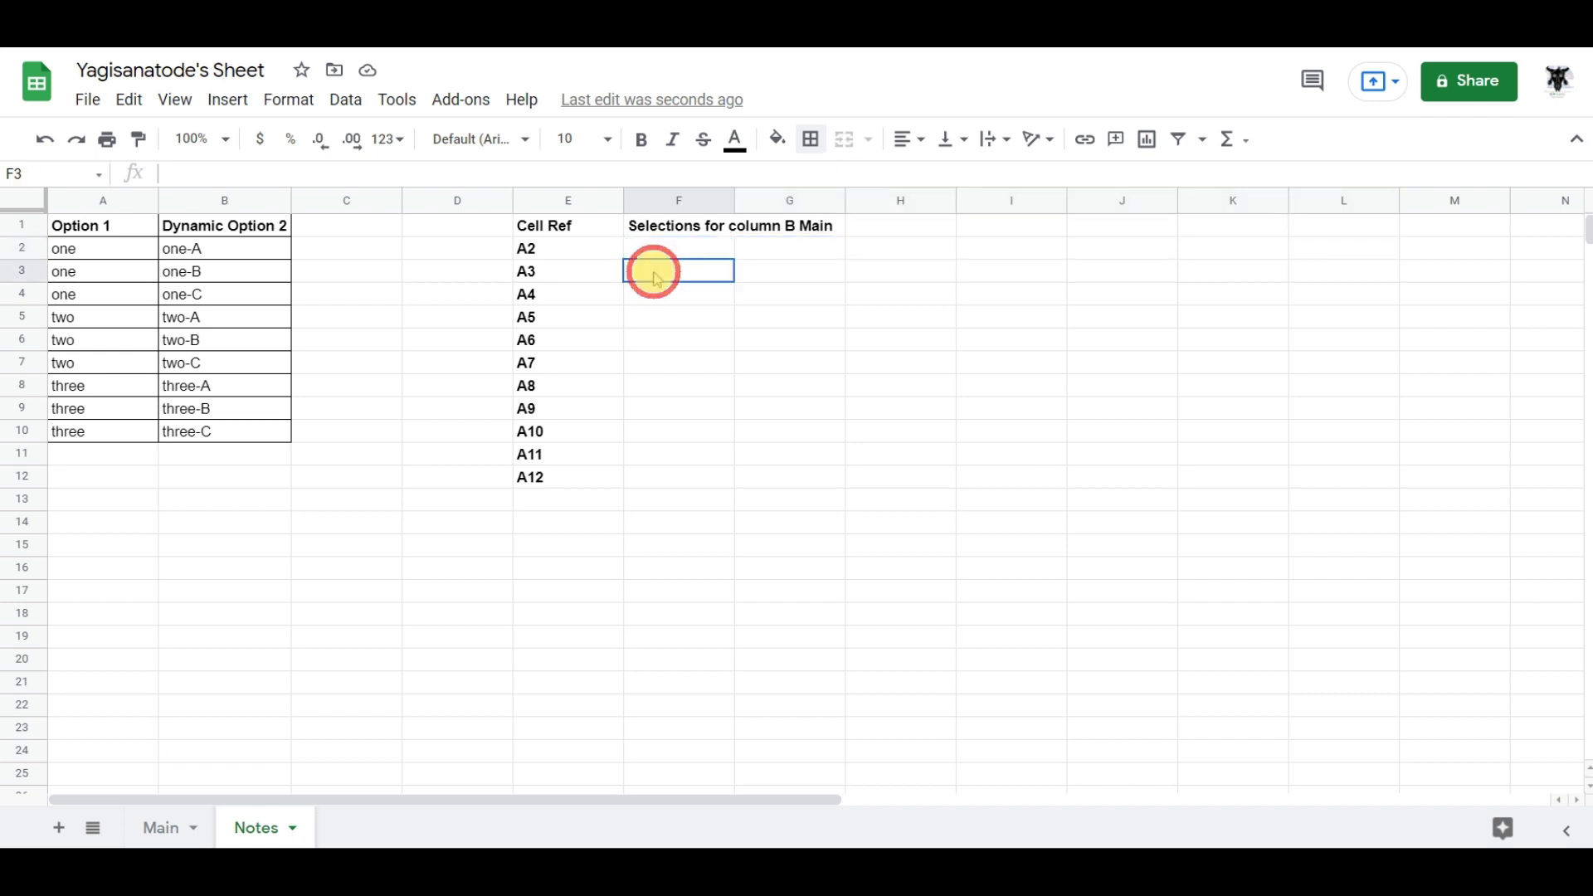
{"action": "left_click", "coordinate": [168, 827]}
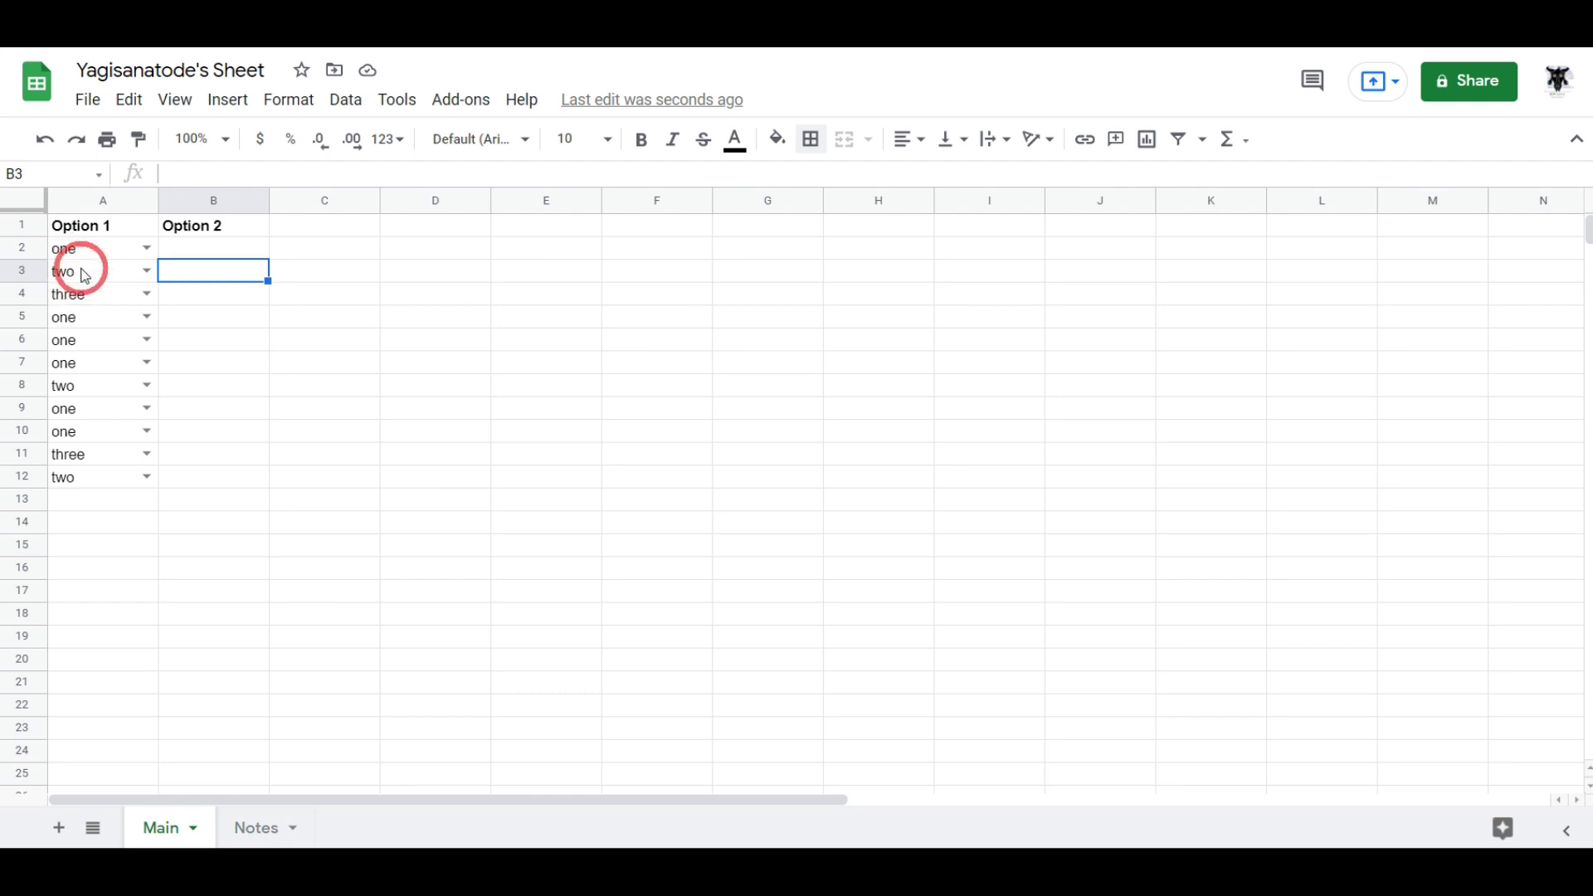
{"action": "left_click", "coordinate": [253, 842]}
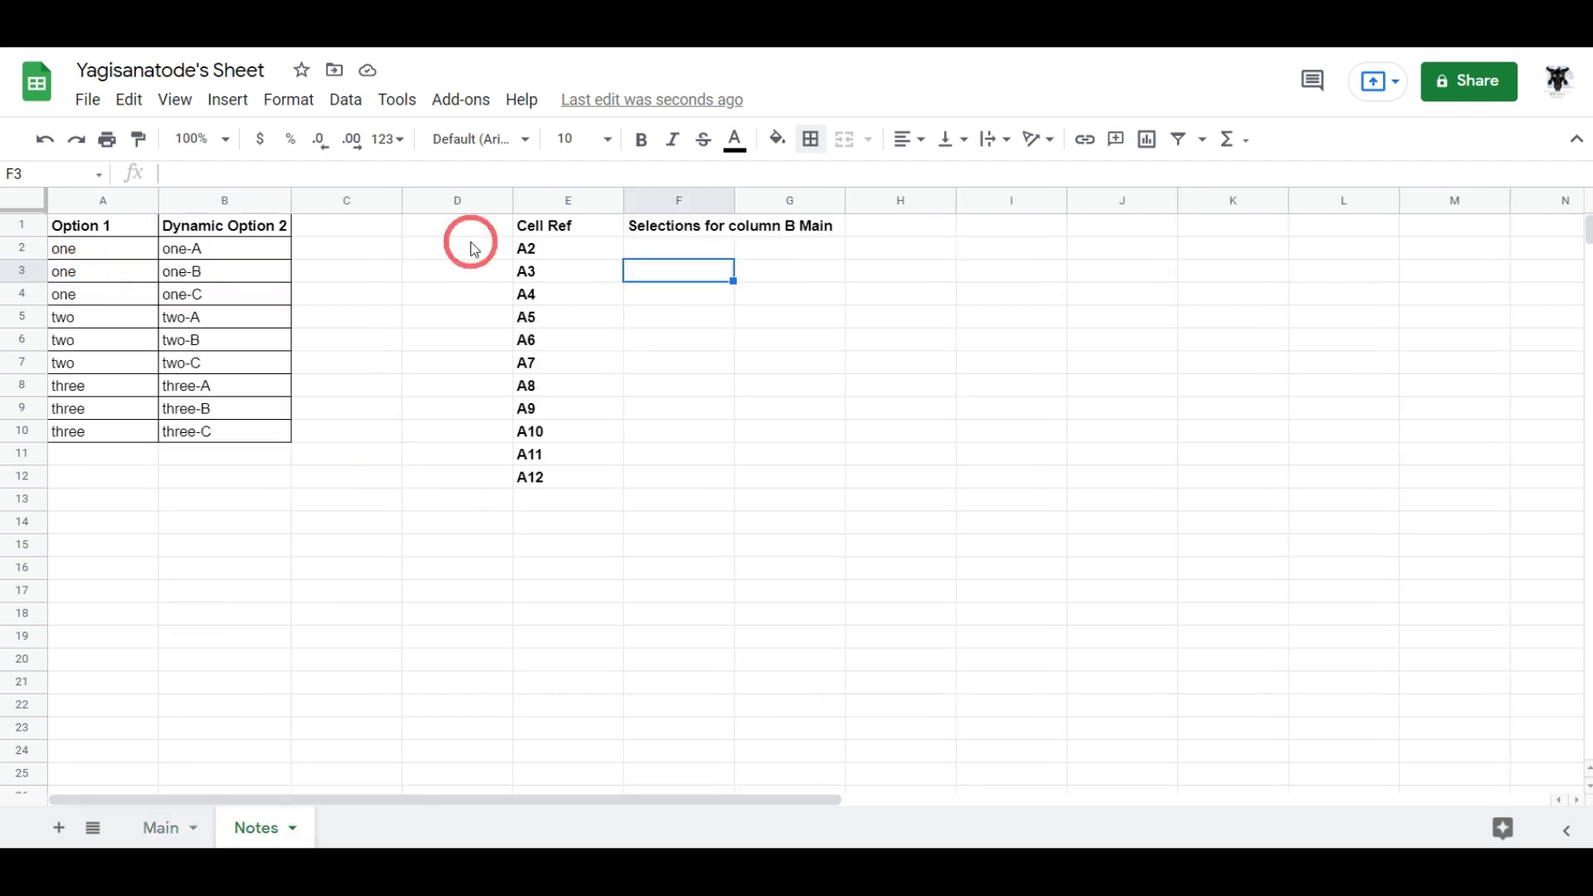
Step: Start a FILTER formula in cell F2 of Notes with the absolute range $B$2:$B$10 as the data to filter
{"action": "left_click", "coordinate": [659, 254]}
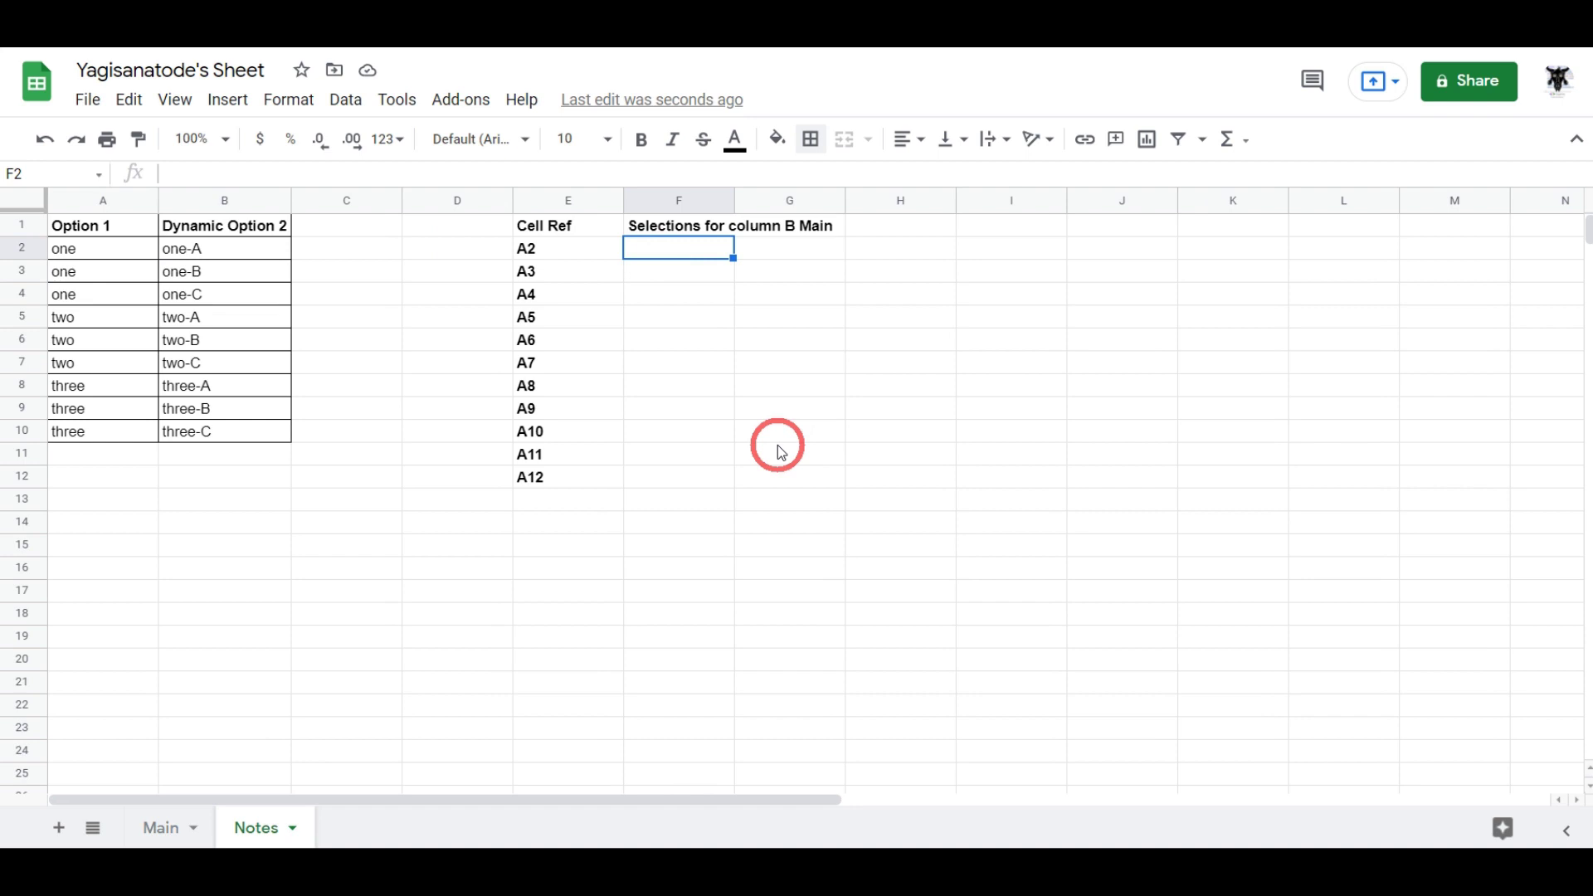
{"action": "type", "text": "="}
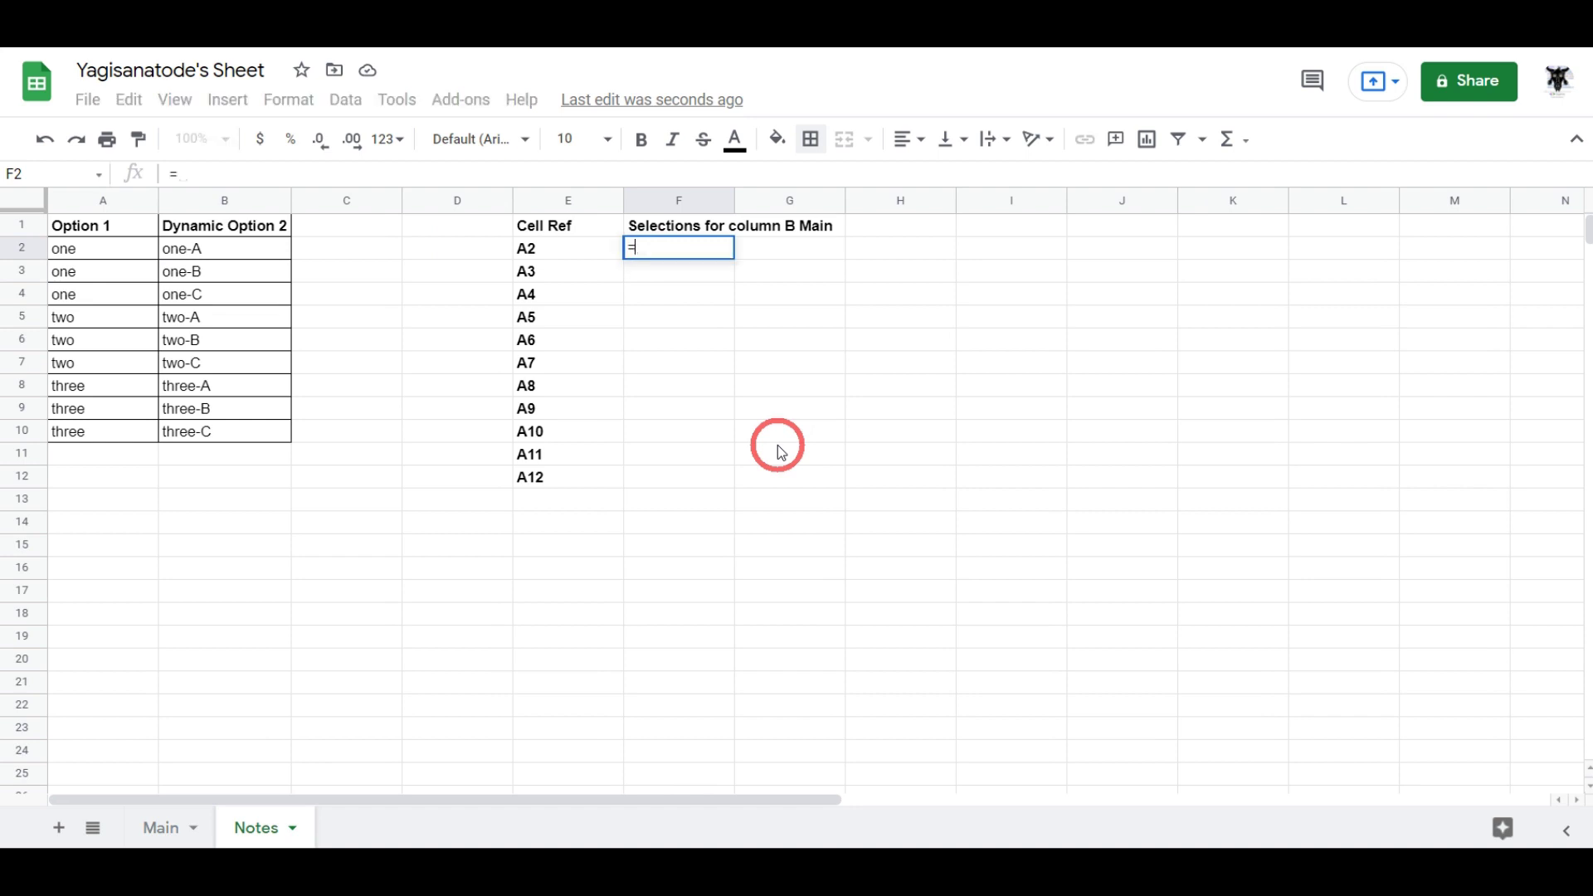
{"action": "type", "text": "FILTER("}
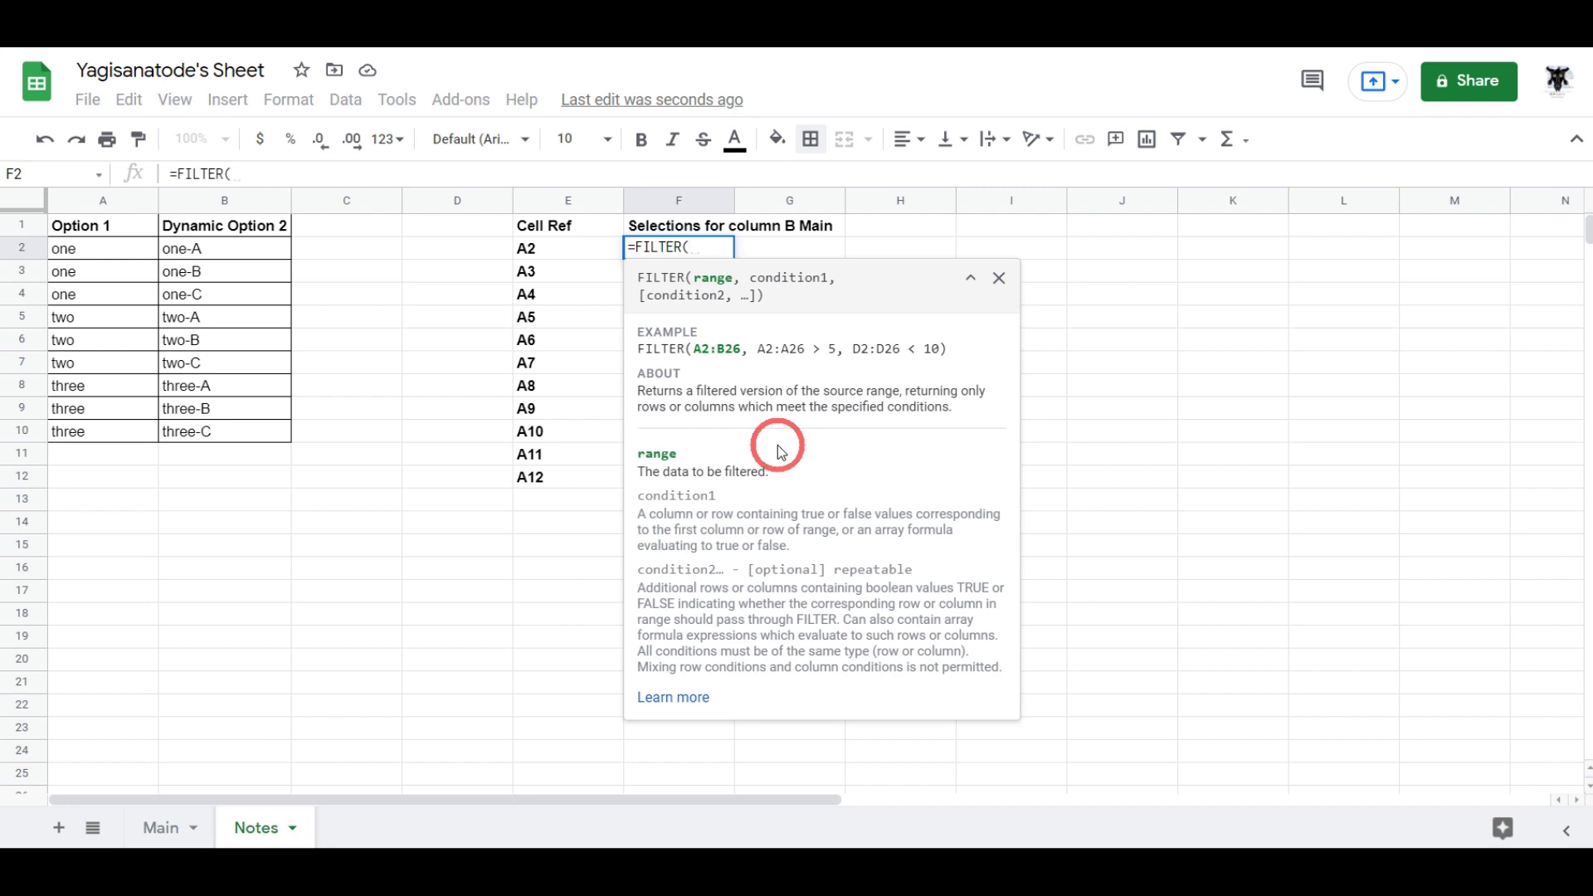
{"action": "left_click_drag", "start_coordinate": [231, 254], "coordinate": [223, 433]}
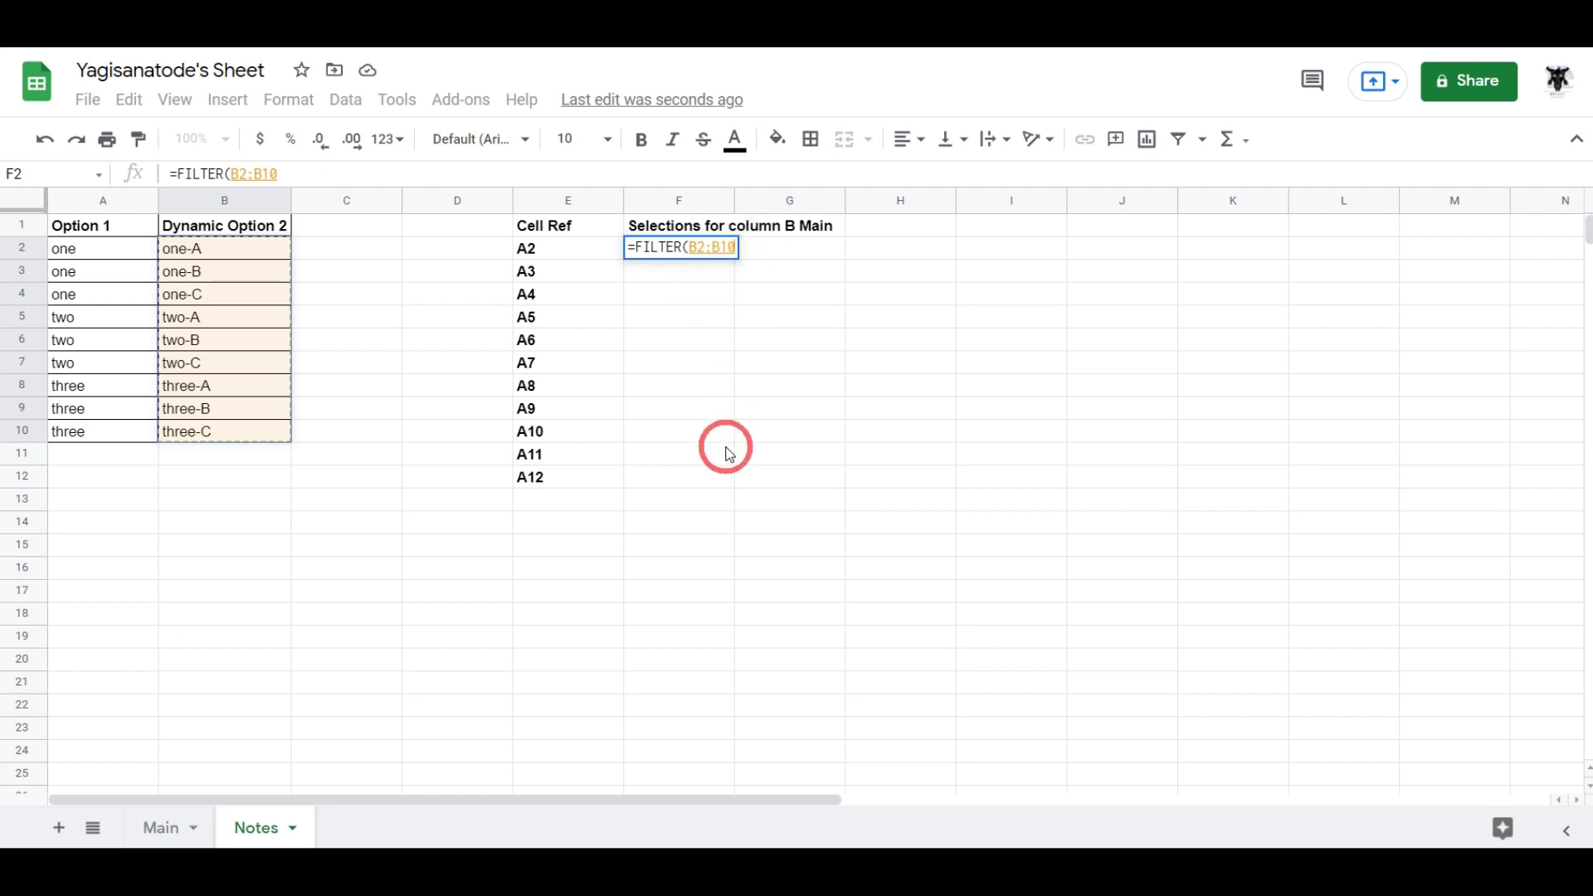
{"action": "key", "text": "F4"}
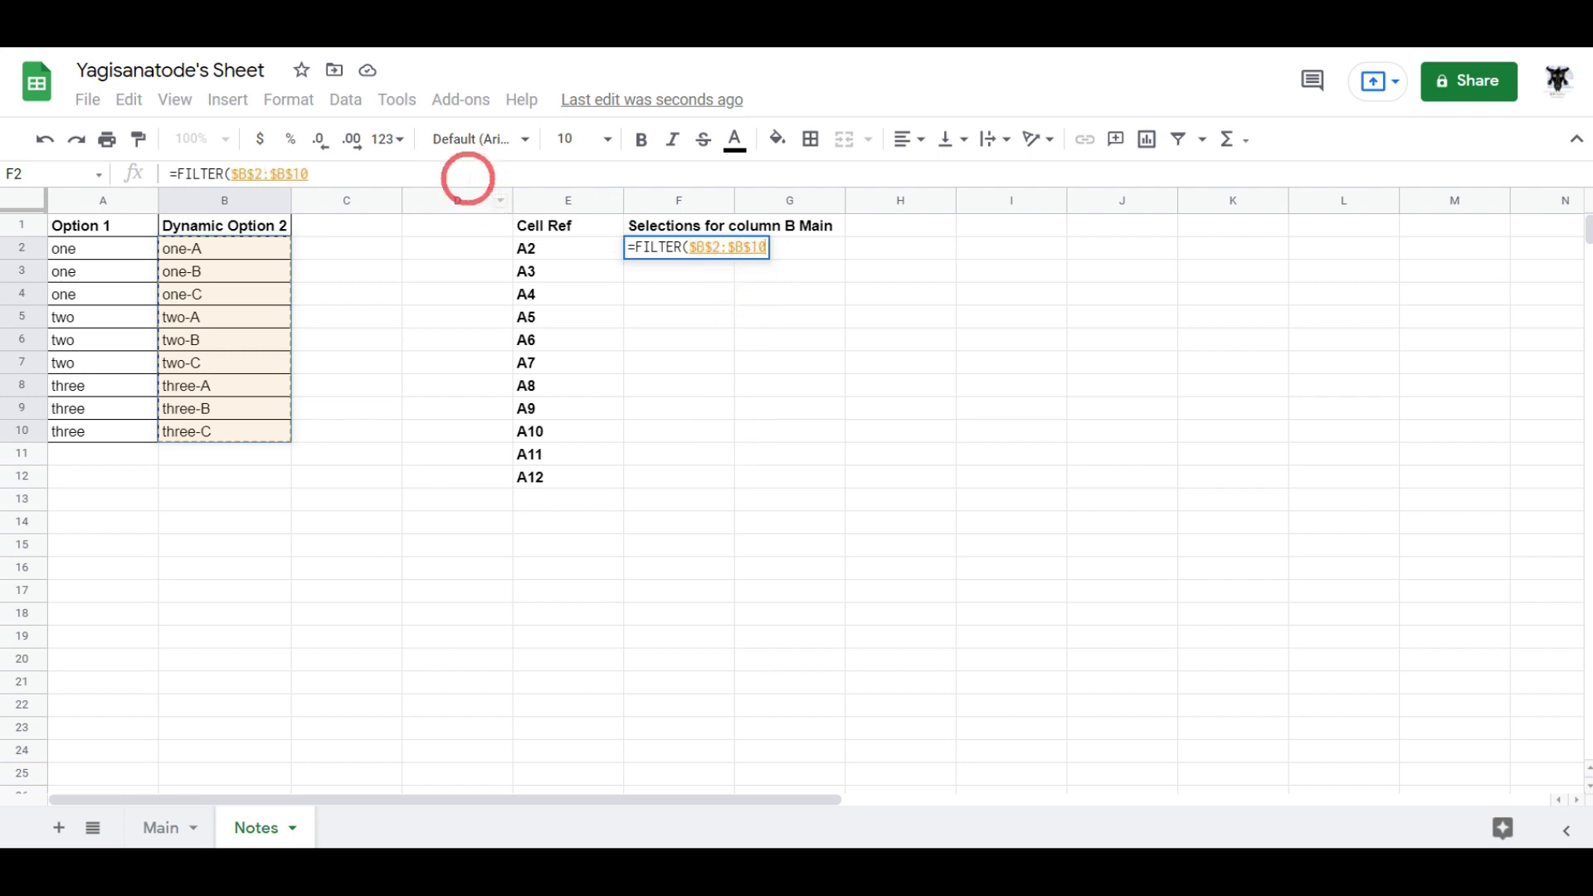
{"action": "left_click", "coordinate": [467, 178]}
{"action": "type", "text": ","}
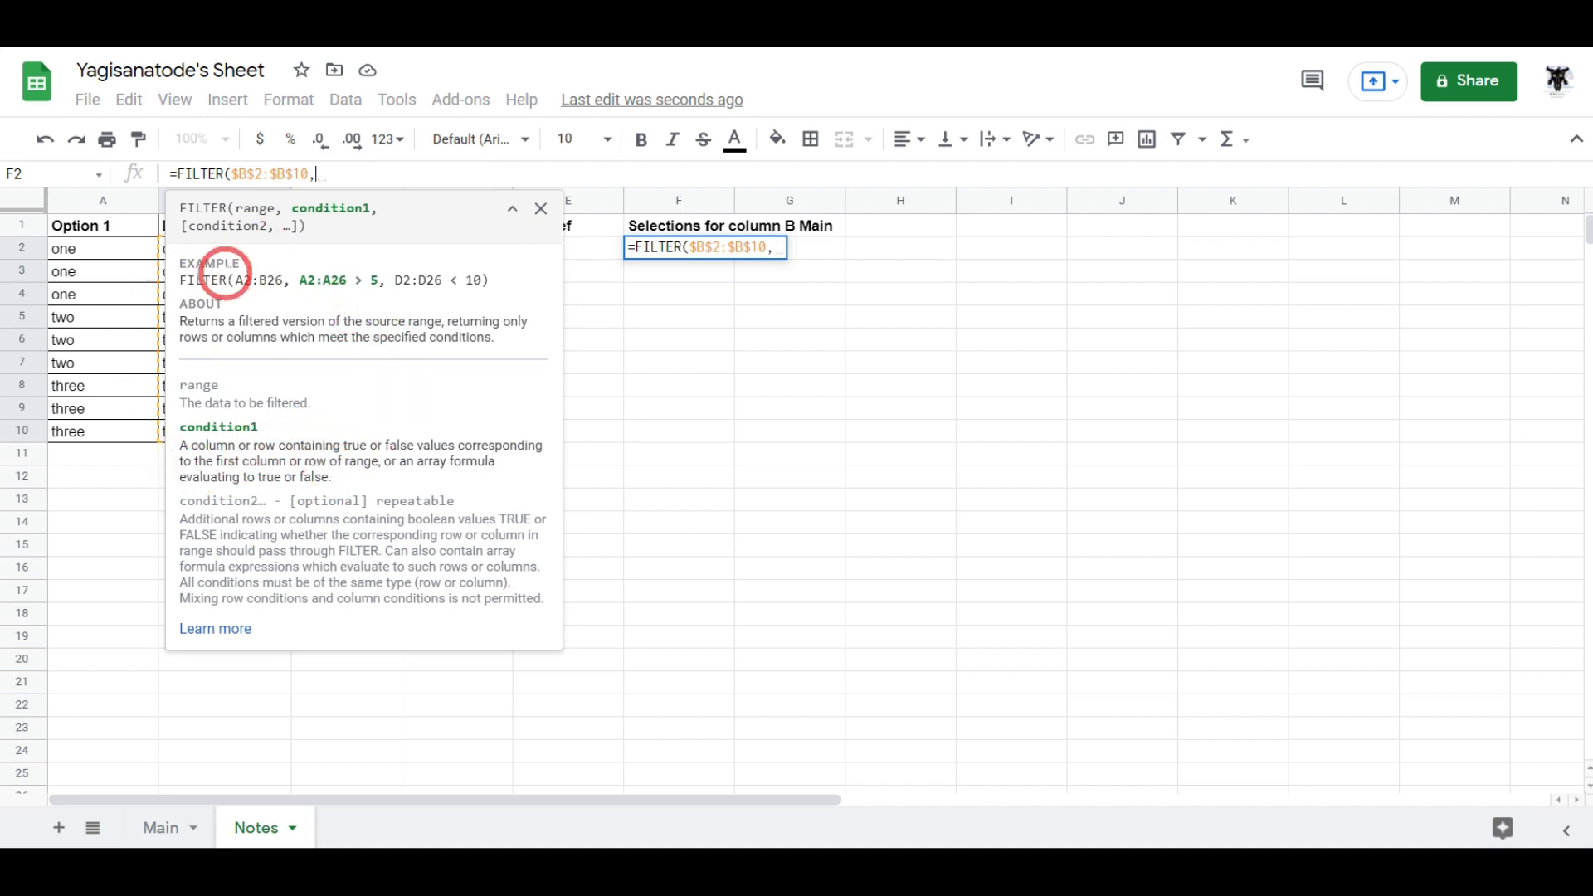
Step: Complete the FILTER formula in F2 with the condition $A$2:$A$10 =Main!A2, using an absolute range for the Option 1 column
{"action": "left_click", "coordinate": [118, 249]}
{"action": "left_click_drag", "start_coordinate": [119, 249], "coordinate": [108, 432]}
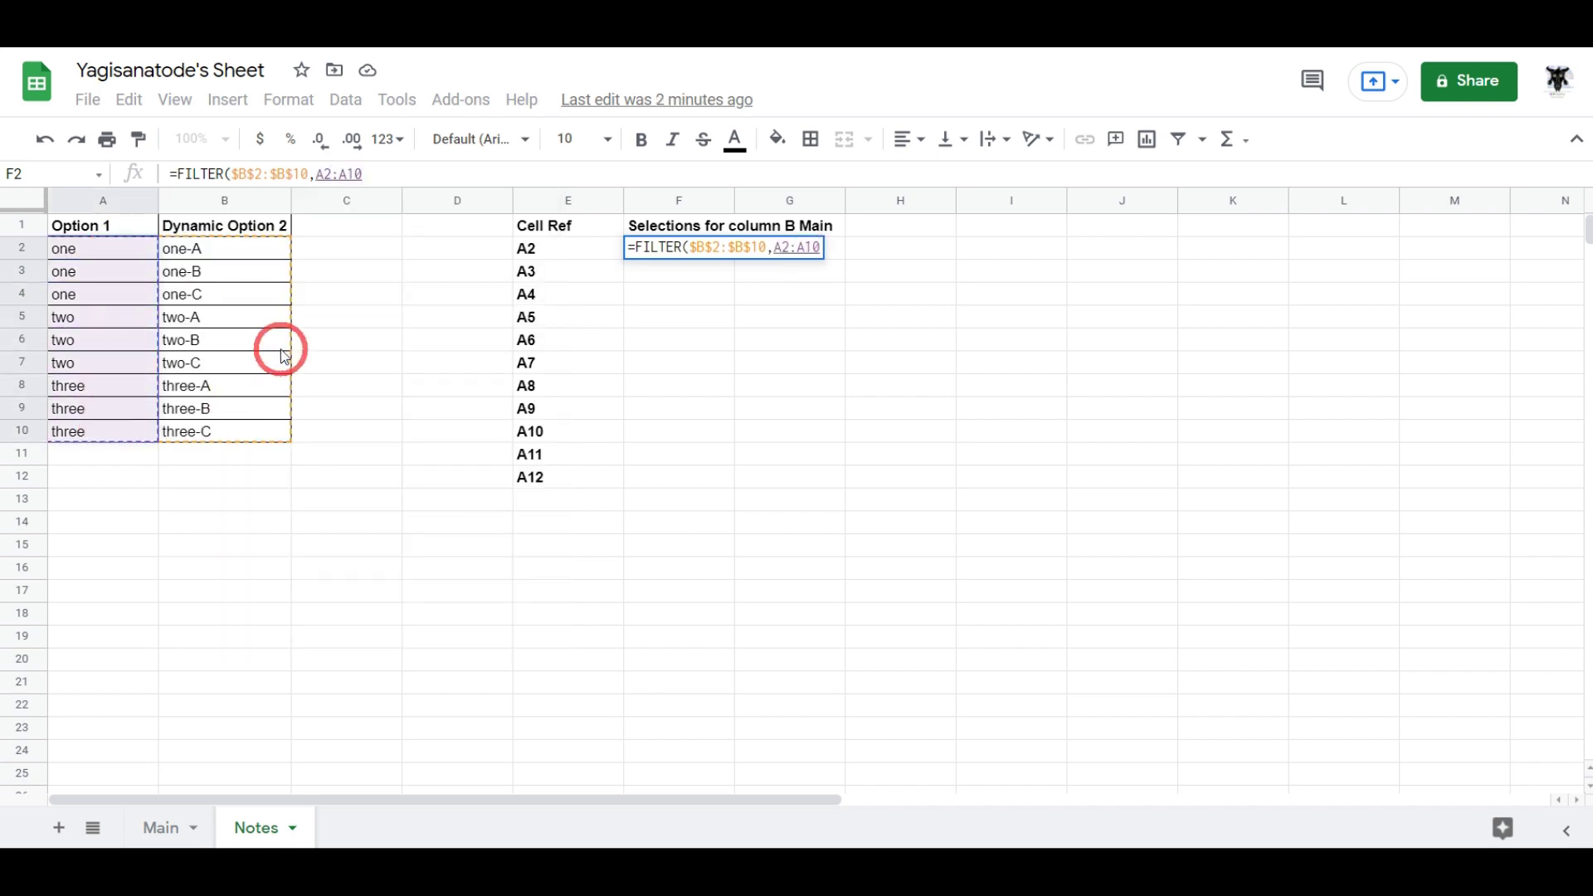
{"action": "key", "text": "F4"}
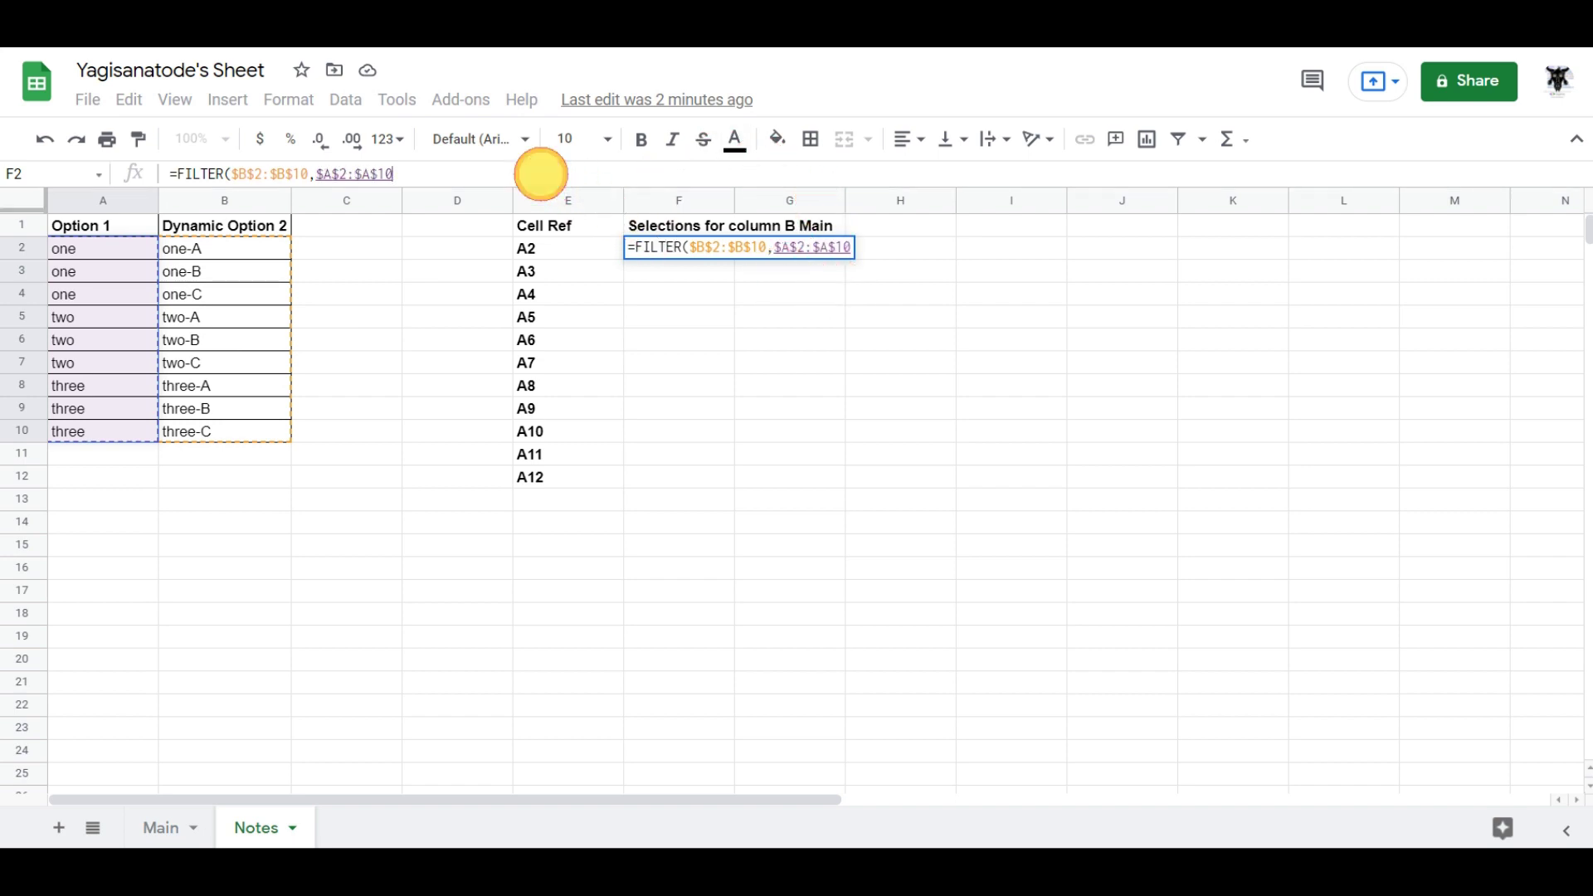
{"action": "left_click", "coordinate": [541, 174]}
{"action": "type", "text": "="}
{"action": "left_click", "coordinate": [162, 830]}
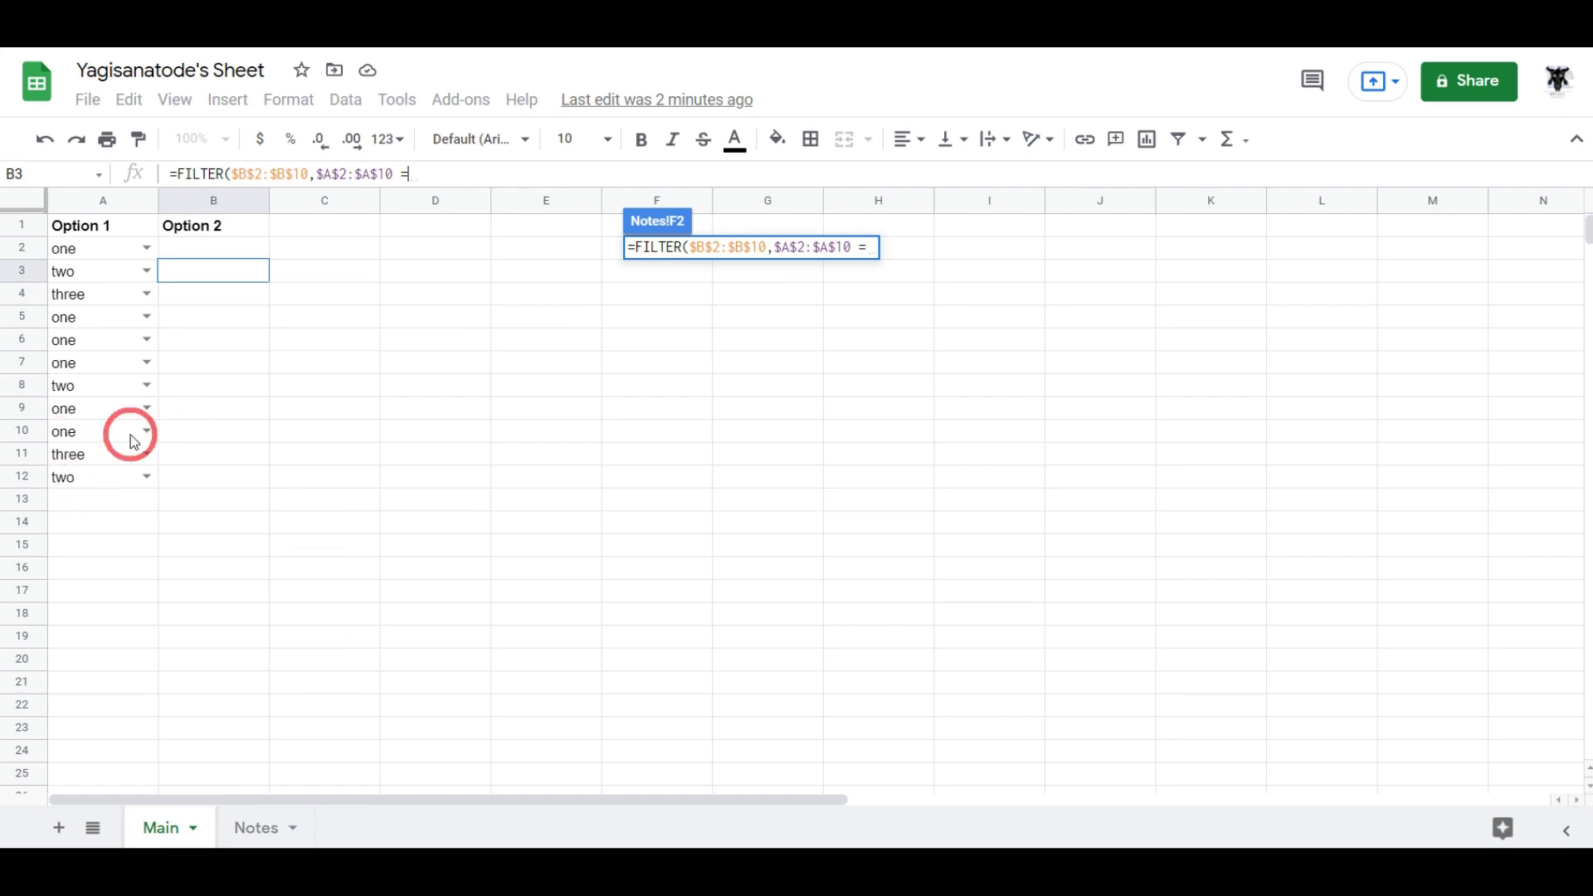
{"action": "left_click", "coordinate": [85, 256]}
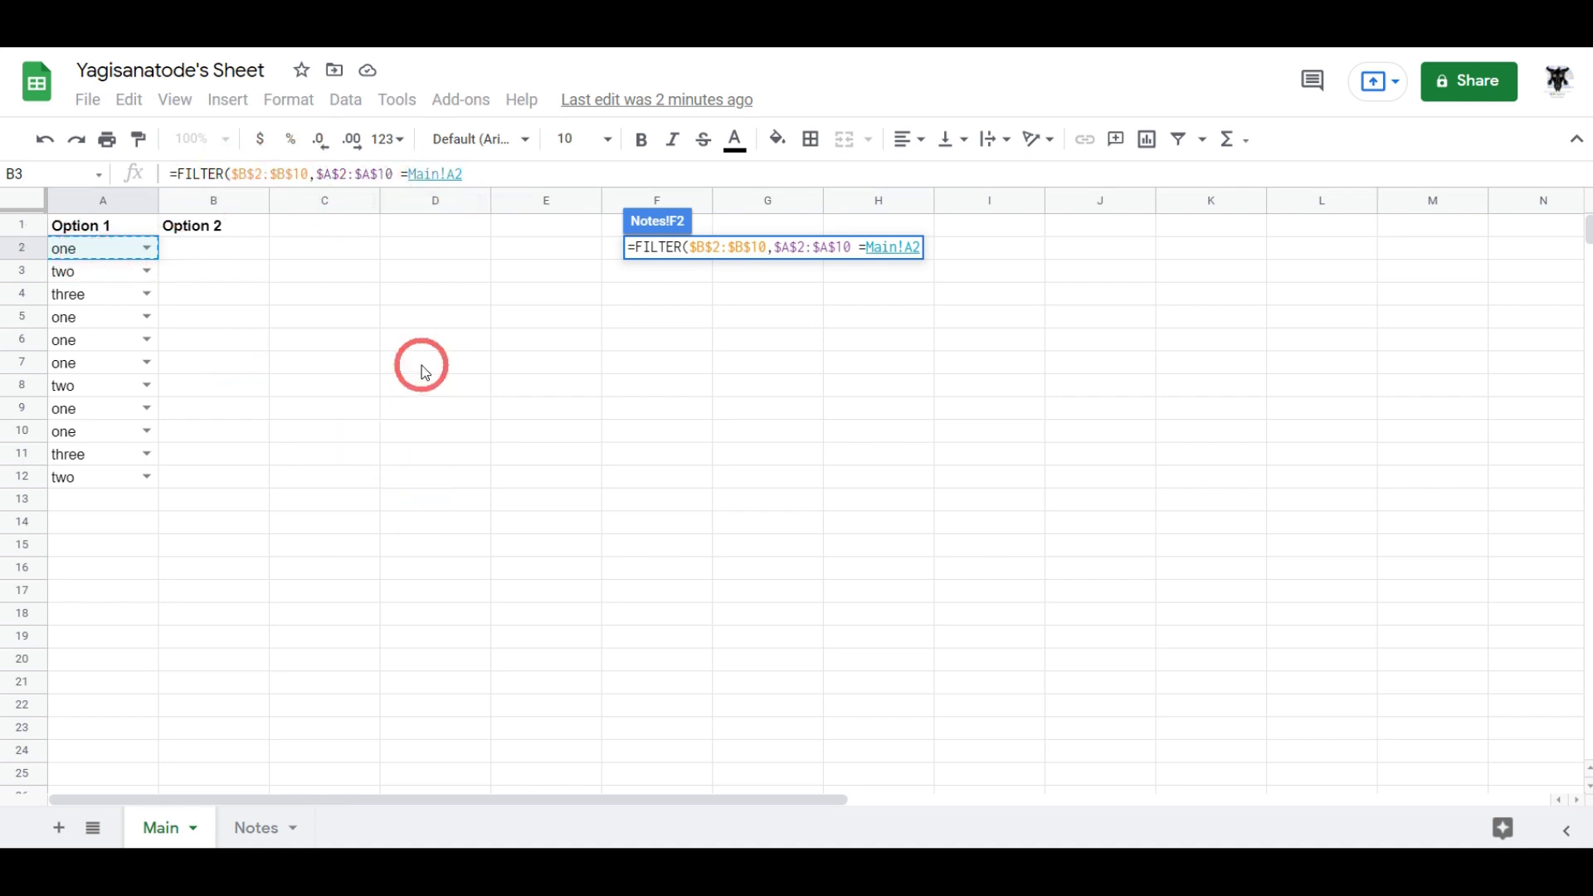
{"action": "left_click", "coordinate": [252, 829]}
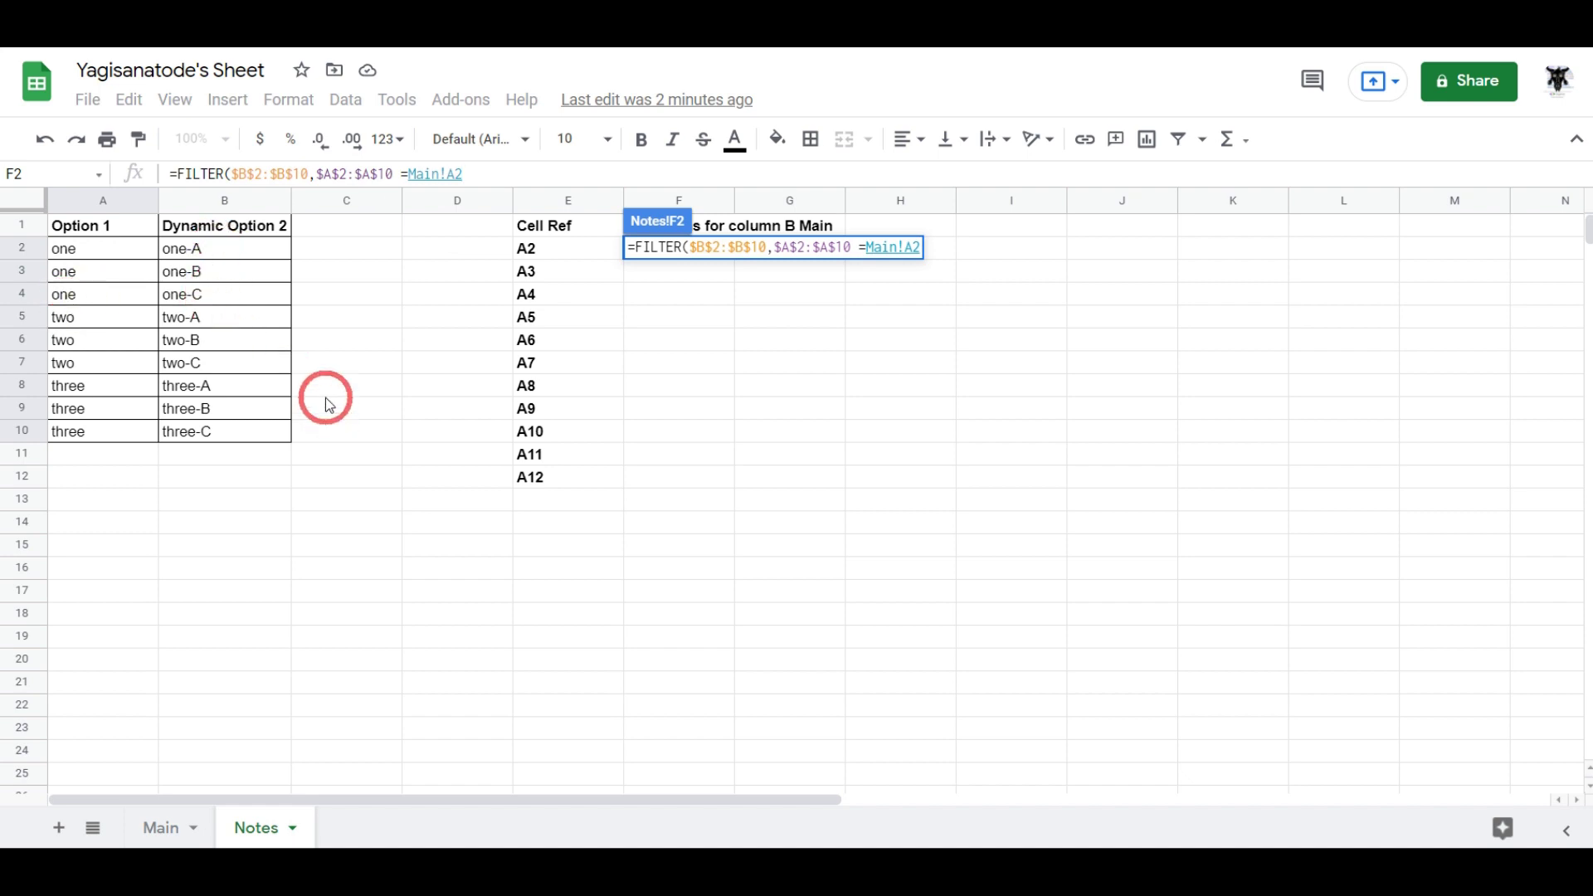
{"action": "type", "text": ")"}
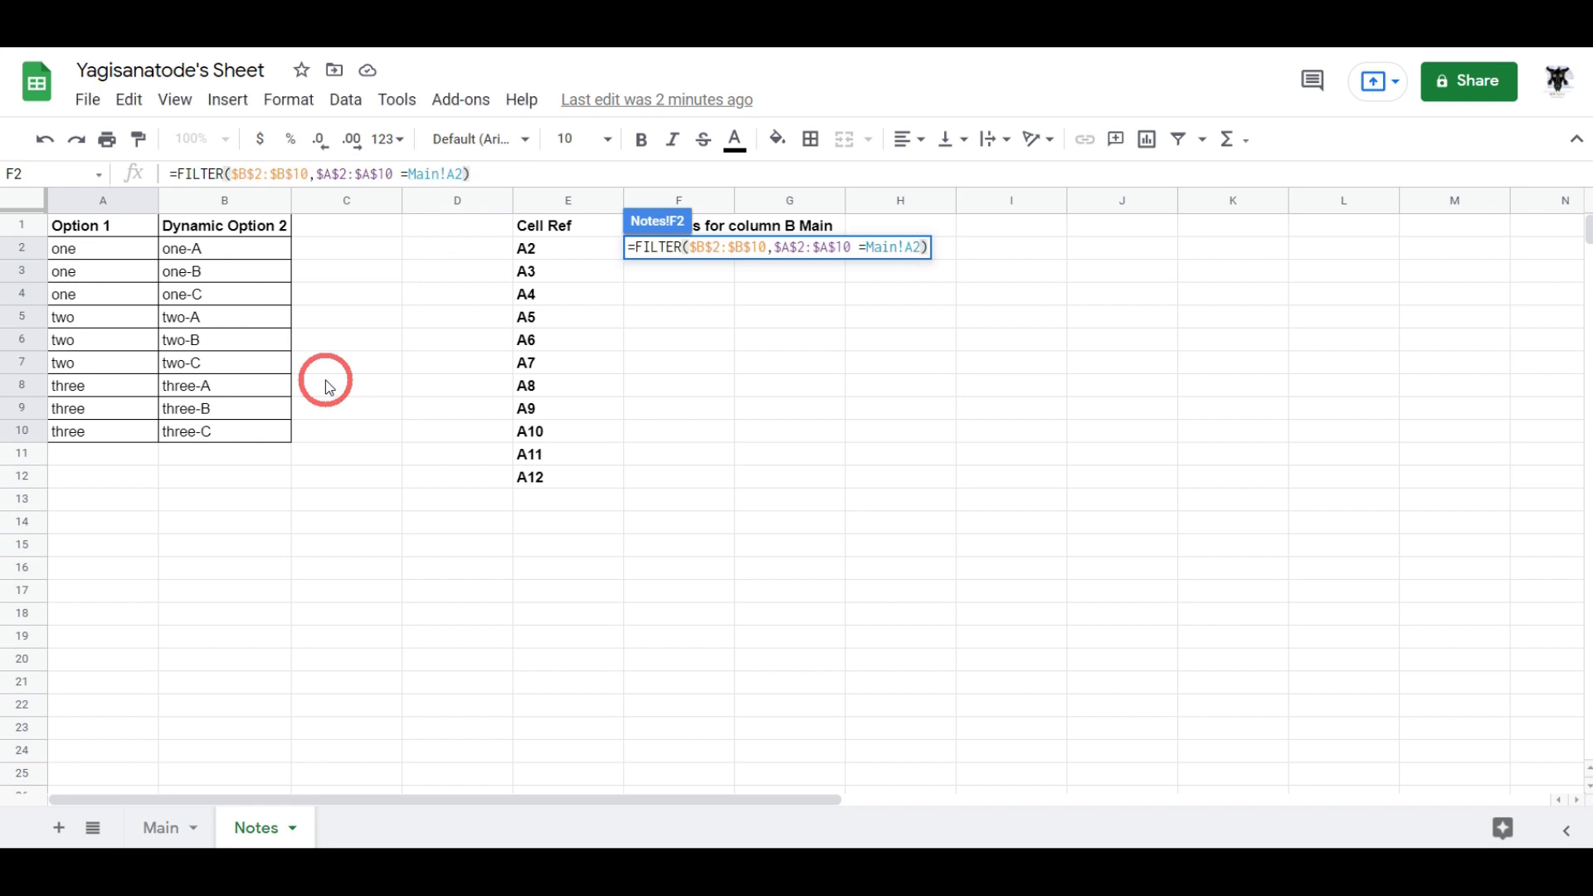
{"action": "key", "text": "Return"}
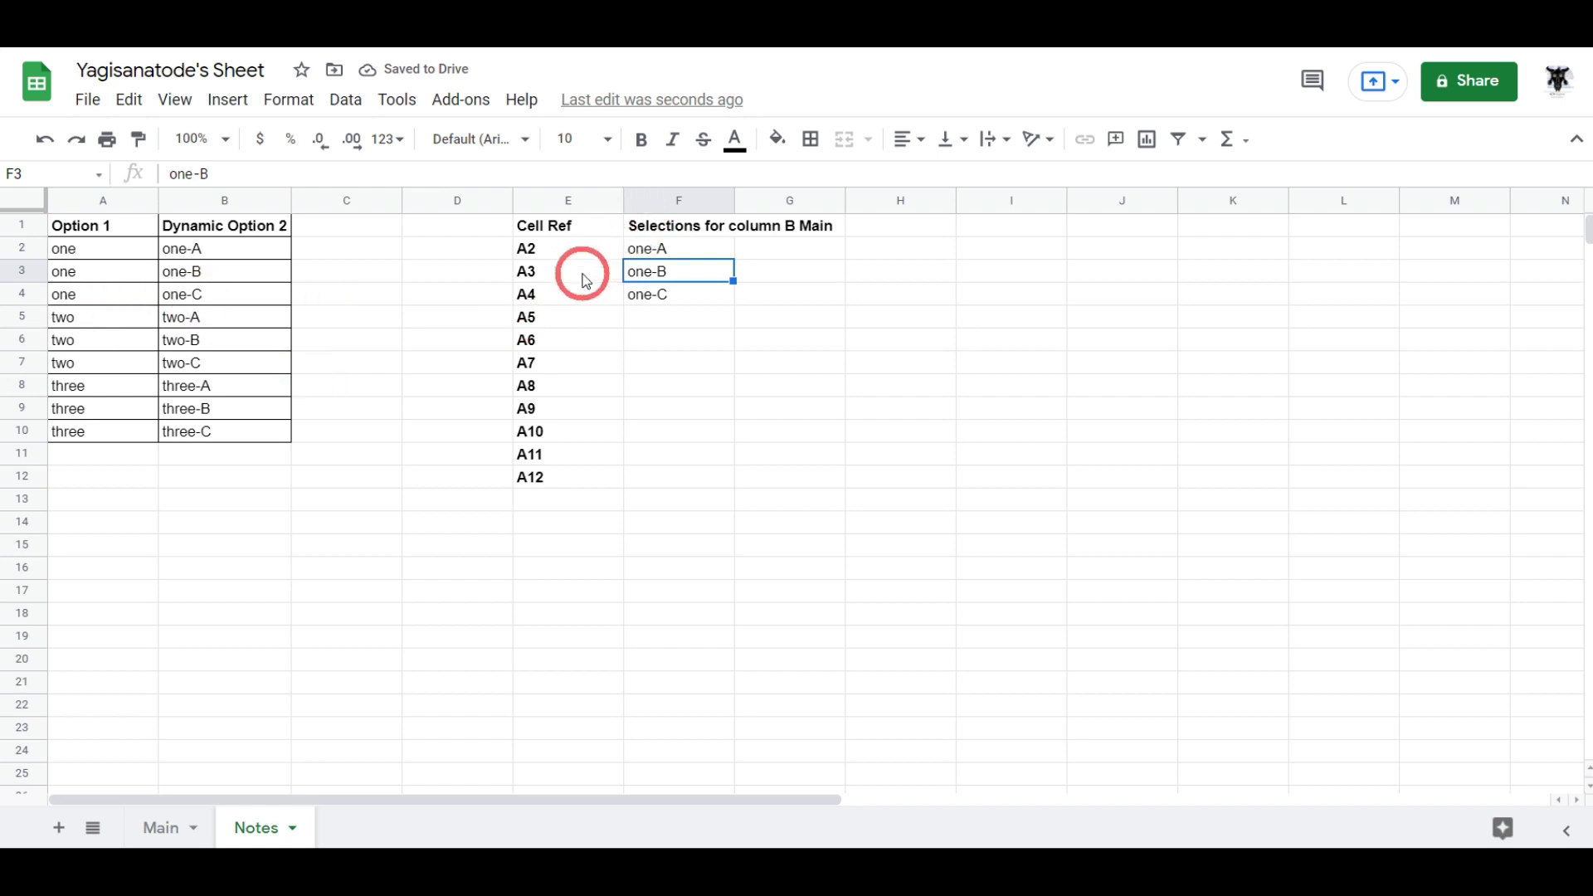
Step: Wrap the FILTER formula in F2 in TRANSPOSE so the matching selections run across the row
{"action": "left_click", "coordinate": [712, 250]}
{"action": "left_click", "coordinate": [179, 174]}
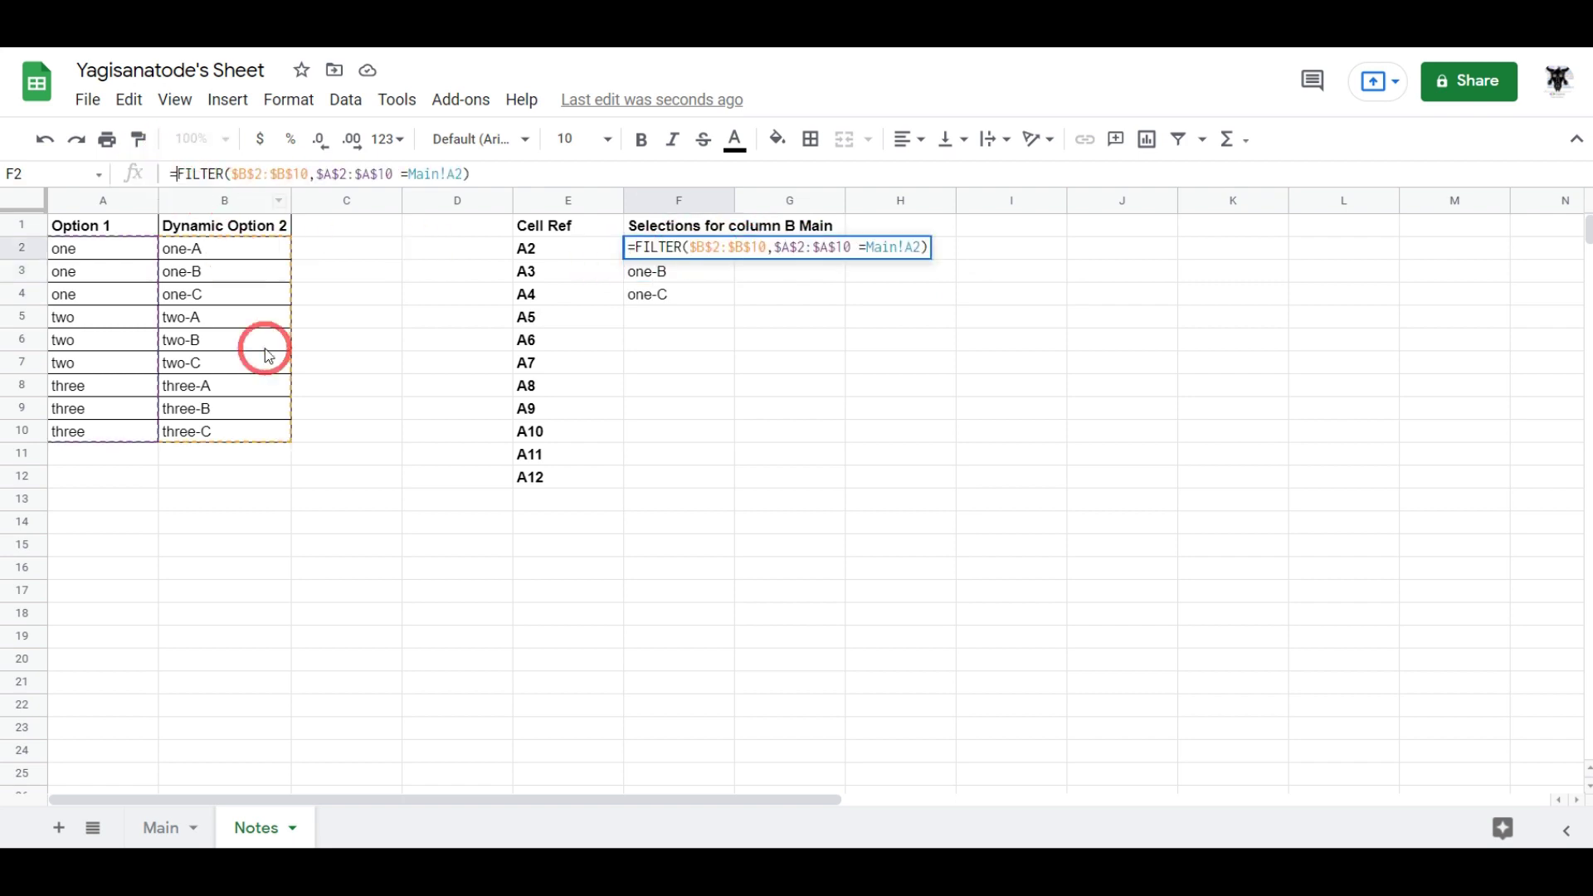
{"action": "type", "text": "TRANSPOSE("}
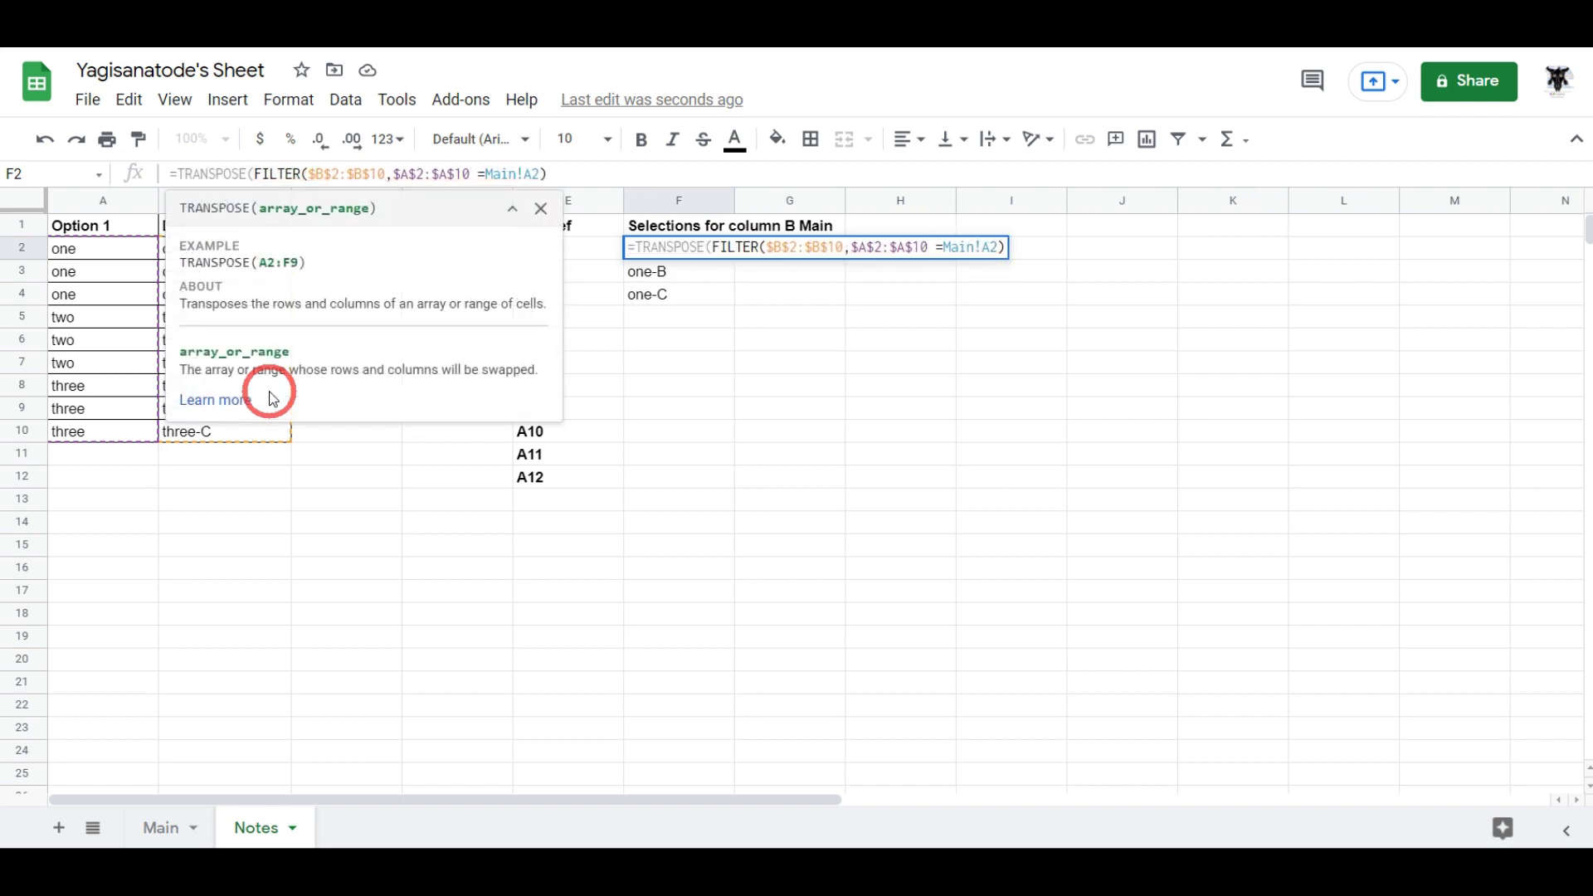
{"action": "left_click", "coordinate": [583, 176]}
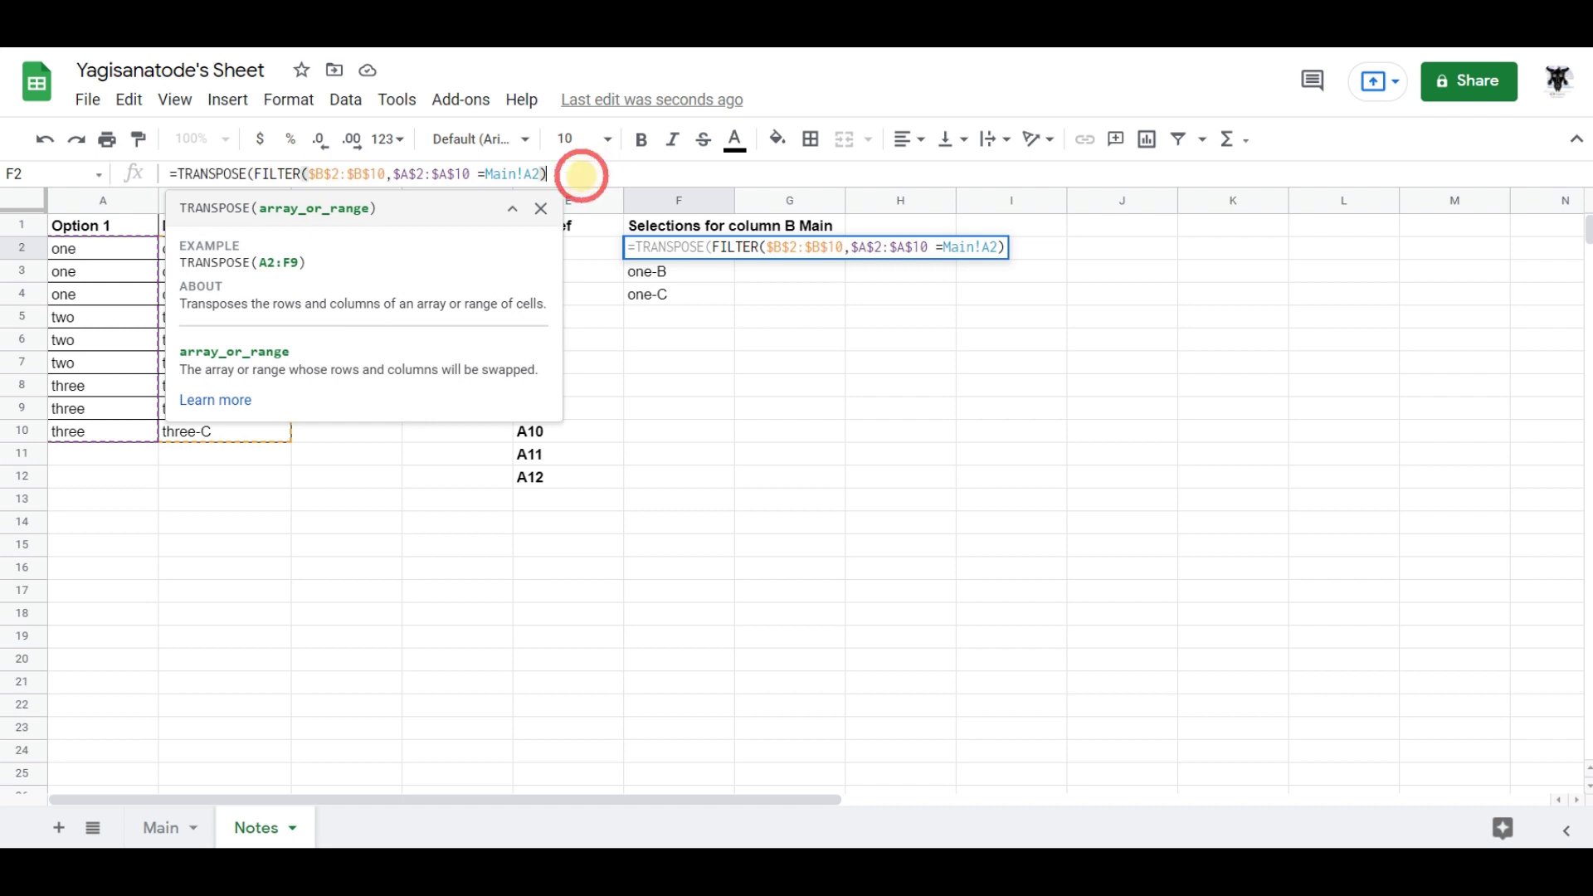
{"action": "key", "text": "Return"}
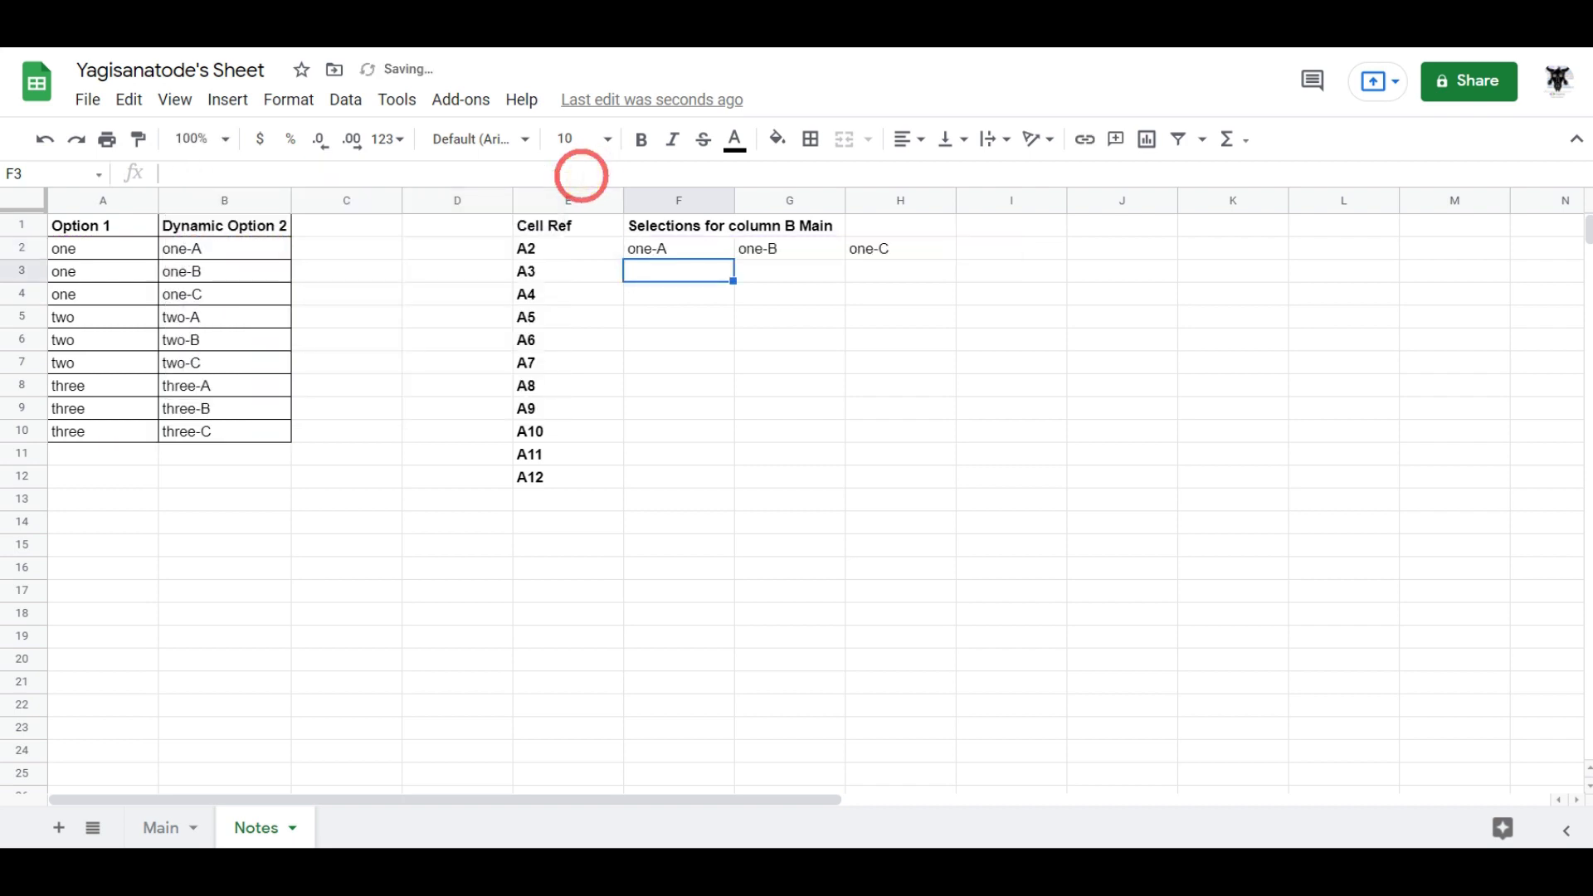
Step: Try filling the F2 selections formula down through F16, and undo the fill
{"action": "left_click", "coordinate": [678, 251]}
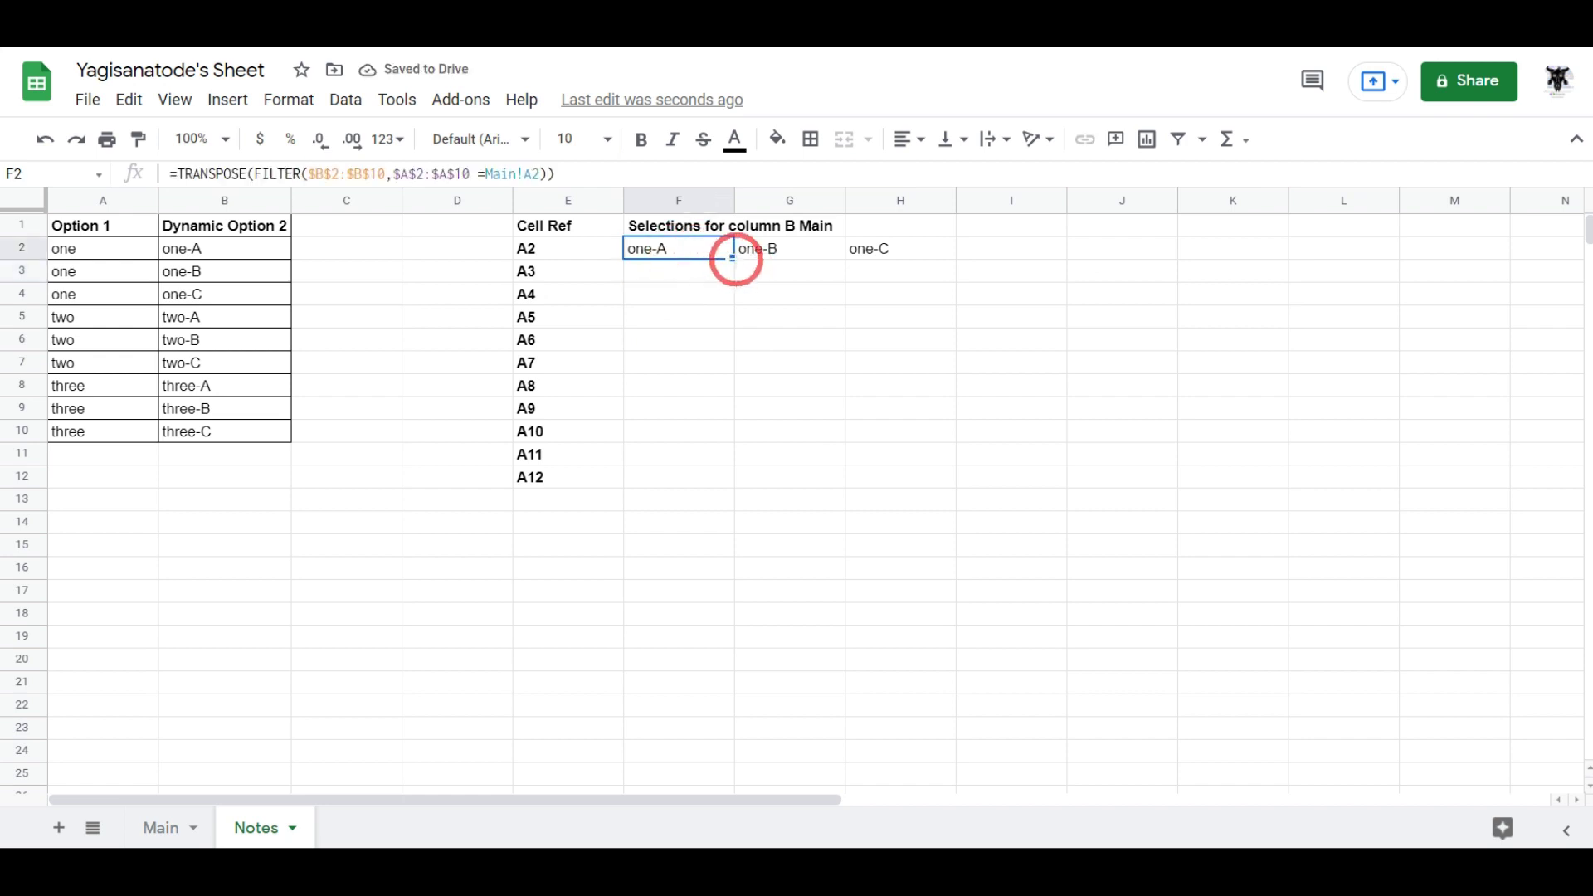
{"action": "left_click_drag", "start_coordinate": [733, 258], "coordinate": [695, 569]}
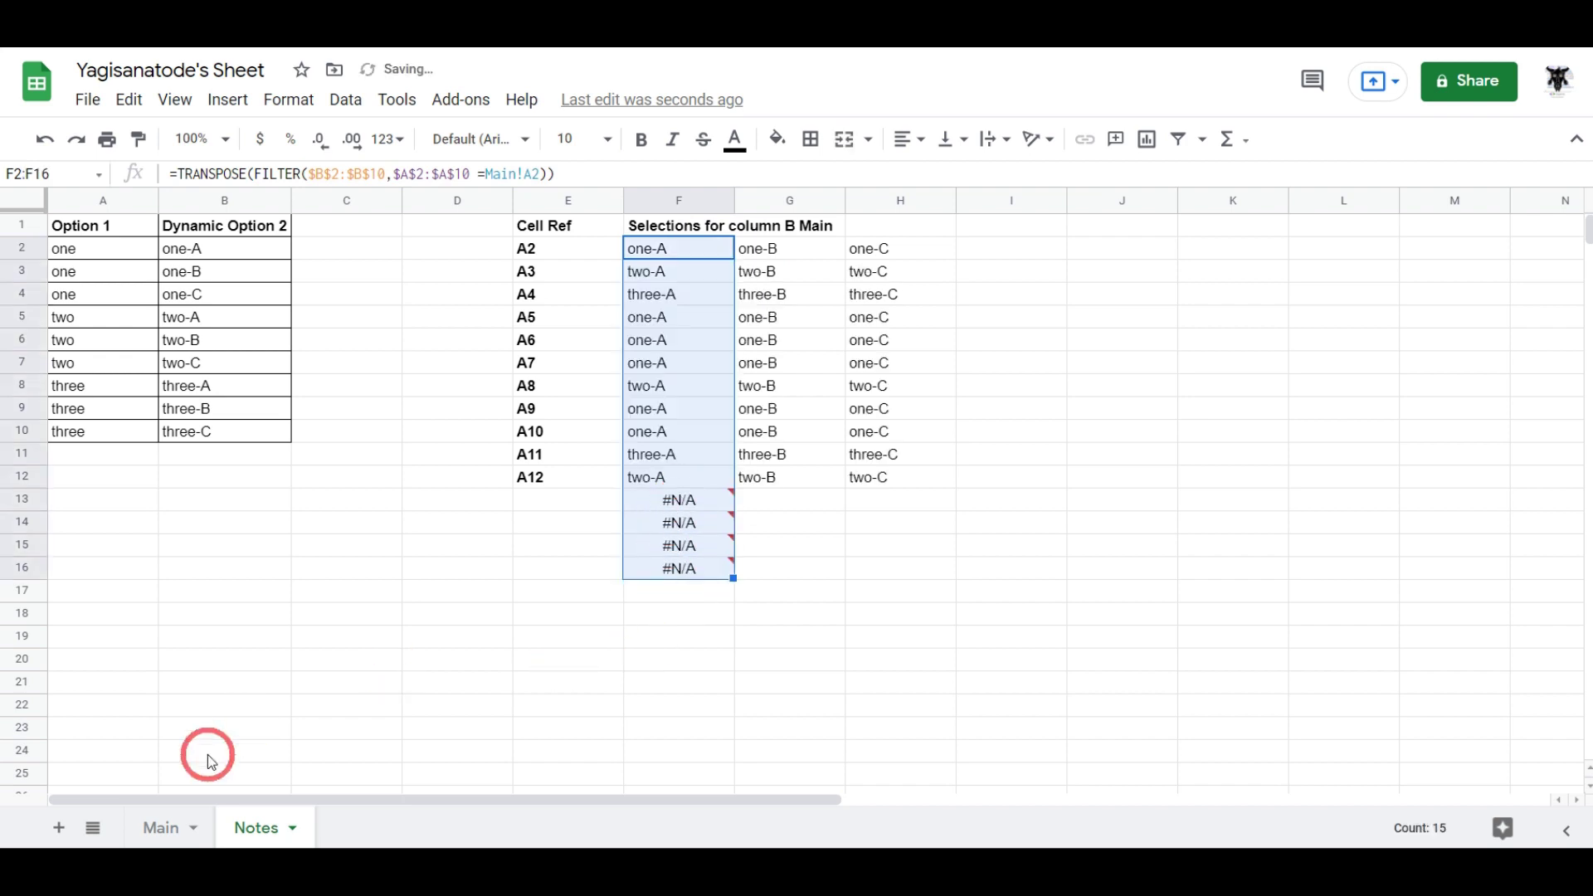
{"action": "left_click", "coordinate": [171, 828]}
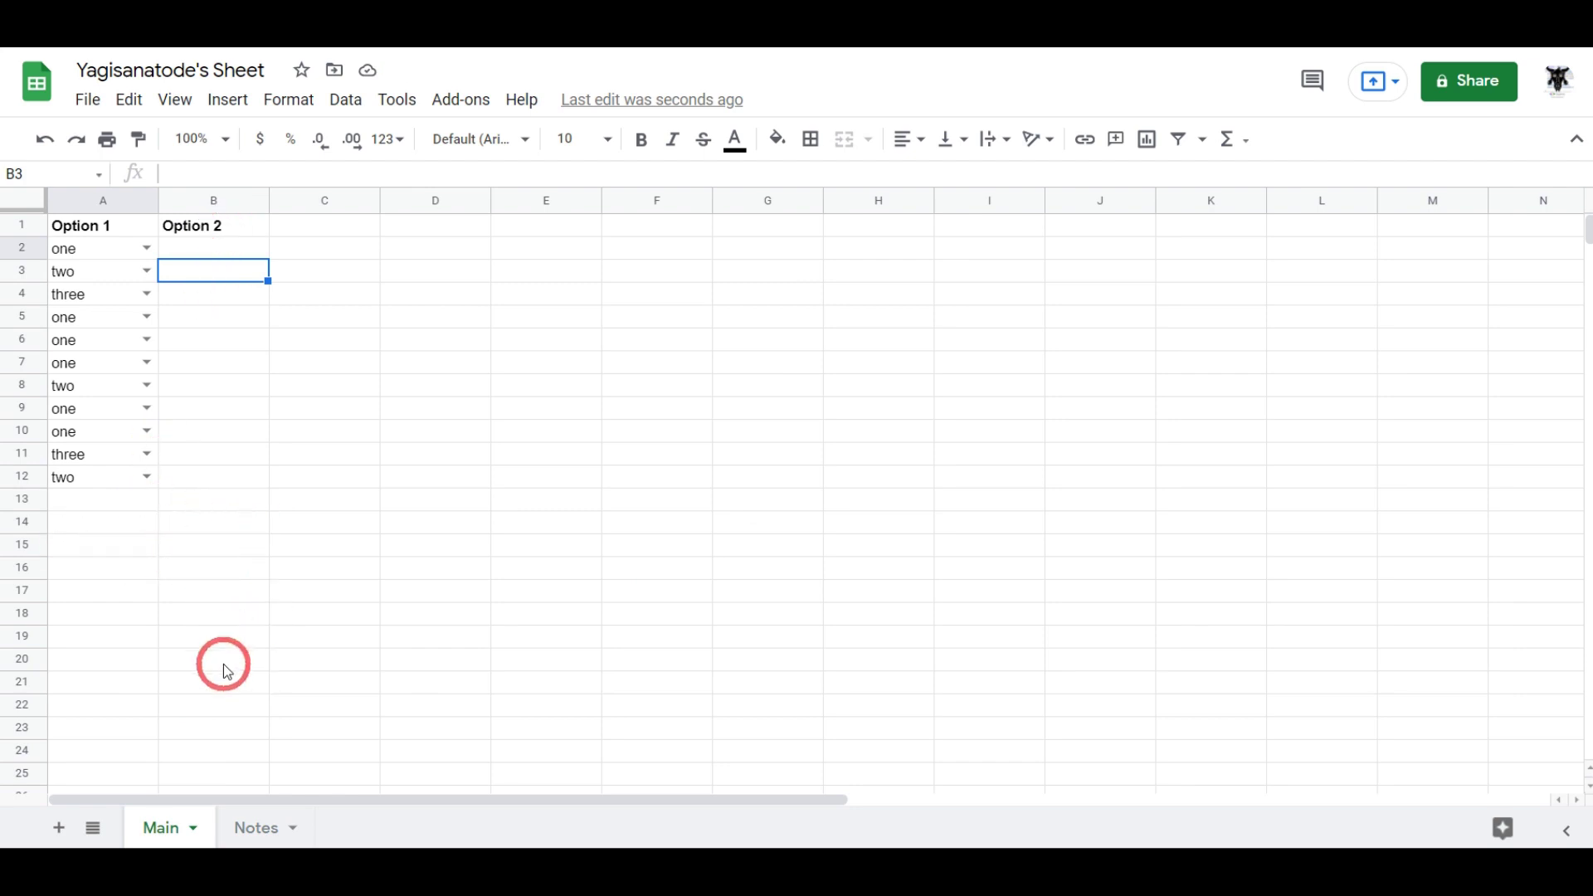
{"action": "left_click", "coordinate": [257, 828]}
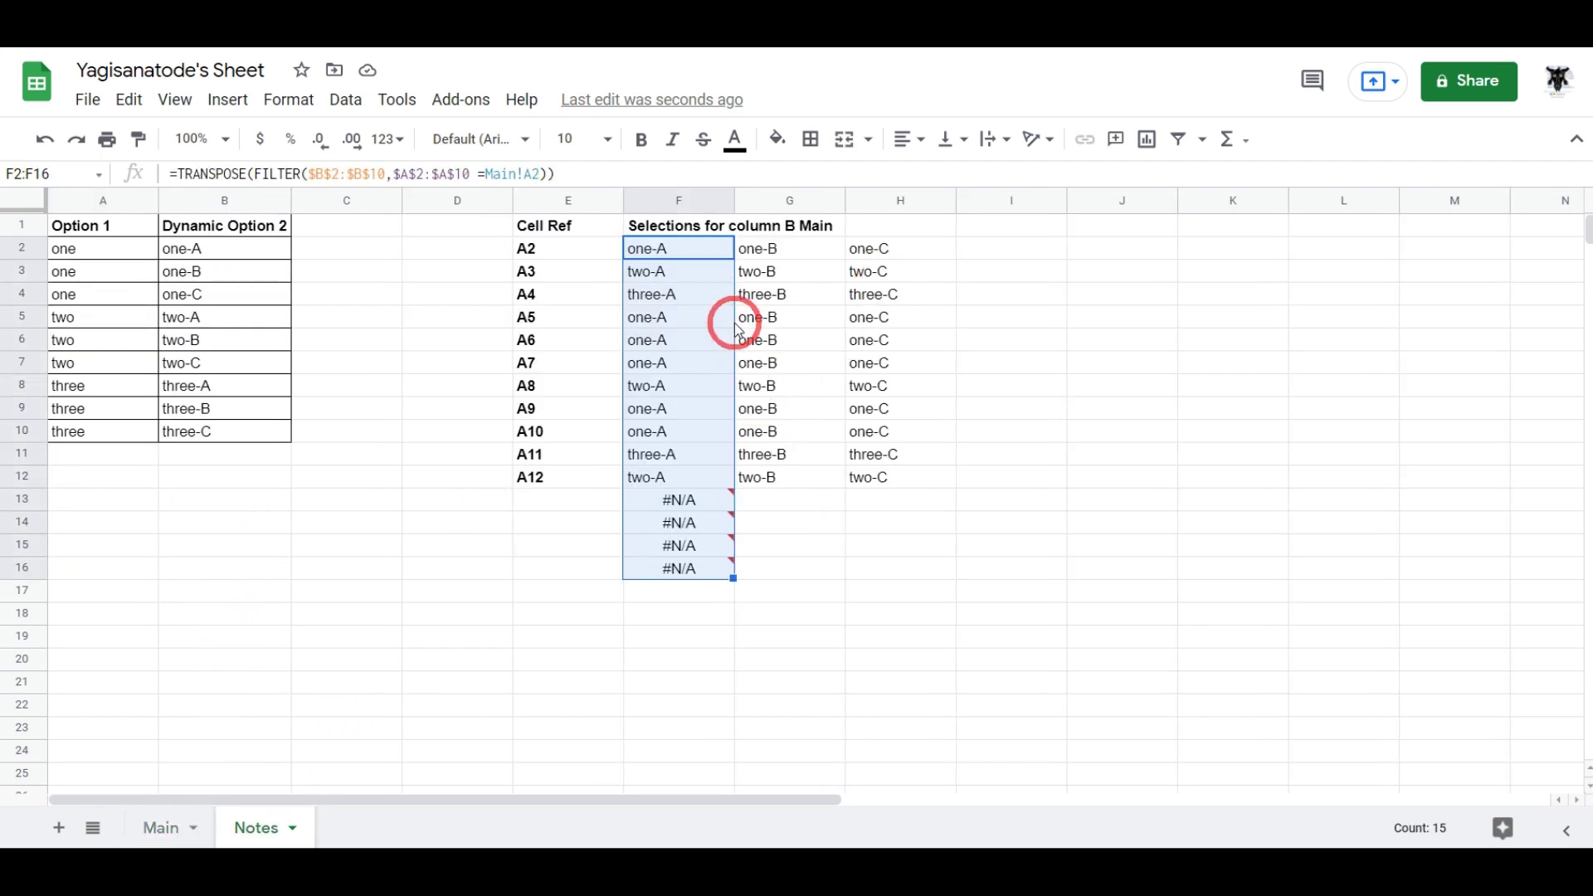
{"action": "key", "text": "ctrl+z"}
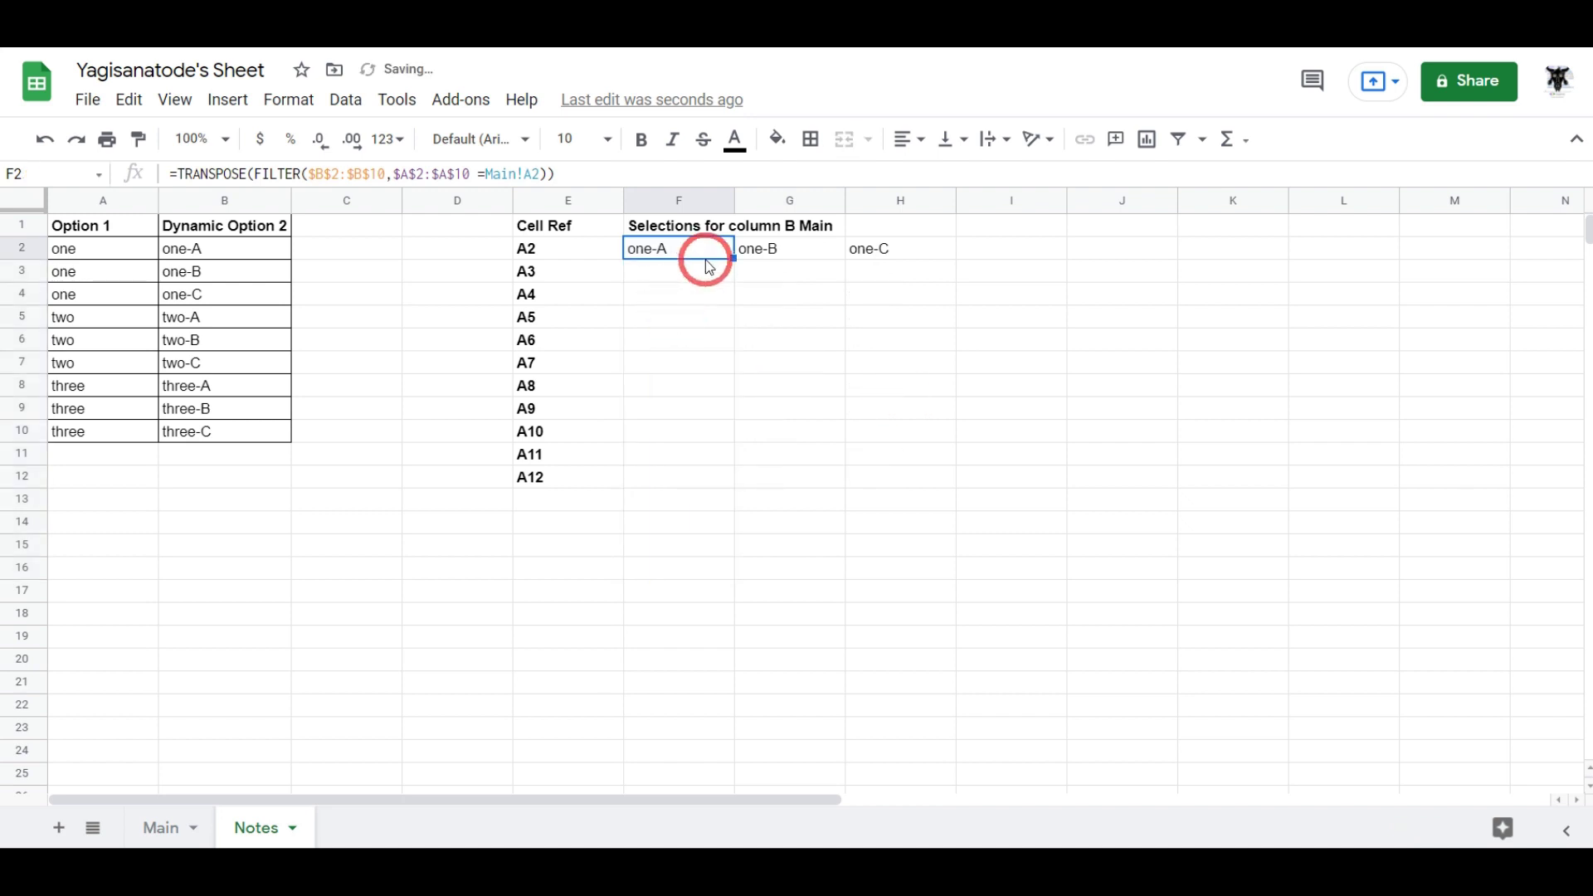
Step: Wrap the TRANSPOSE formula in F2 of Notes in an IF function
{"action": "left_click", "coordinate": [178, 173]}
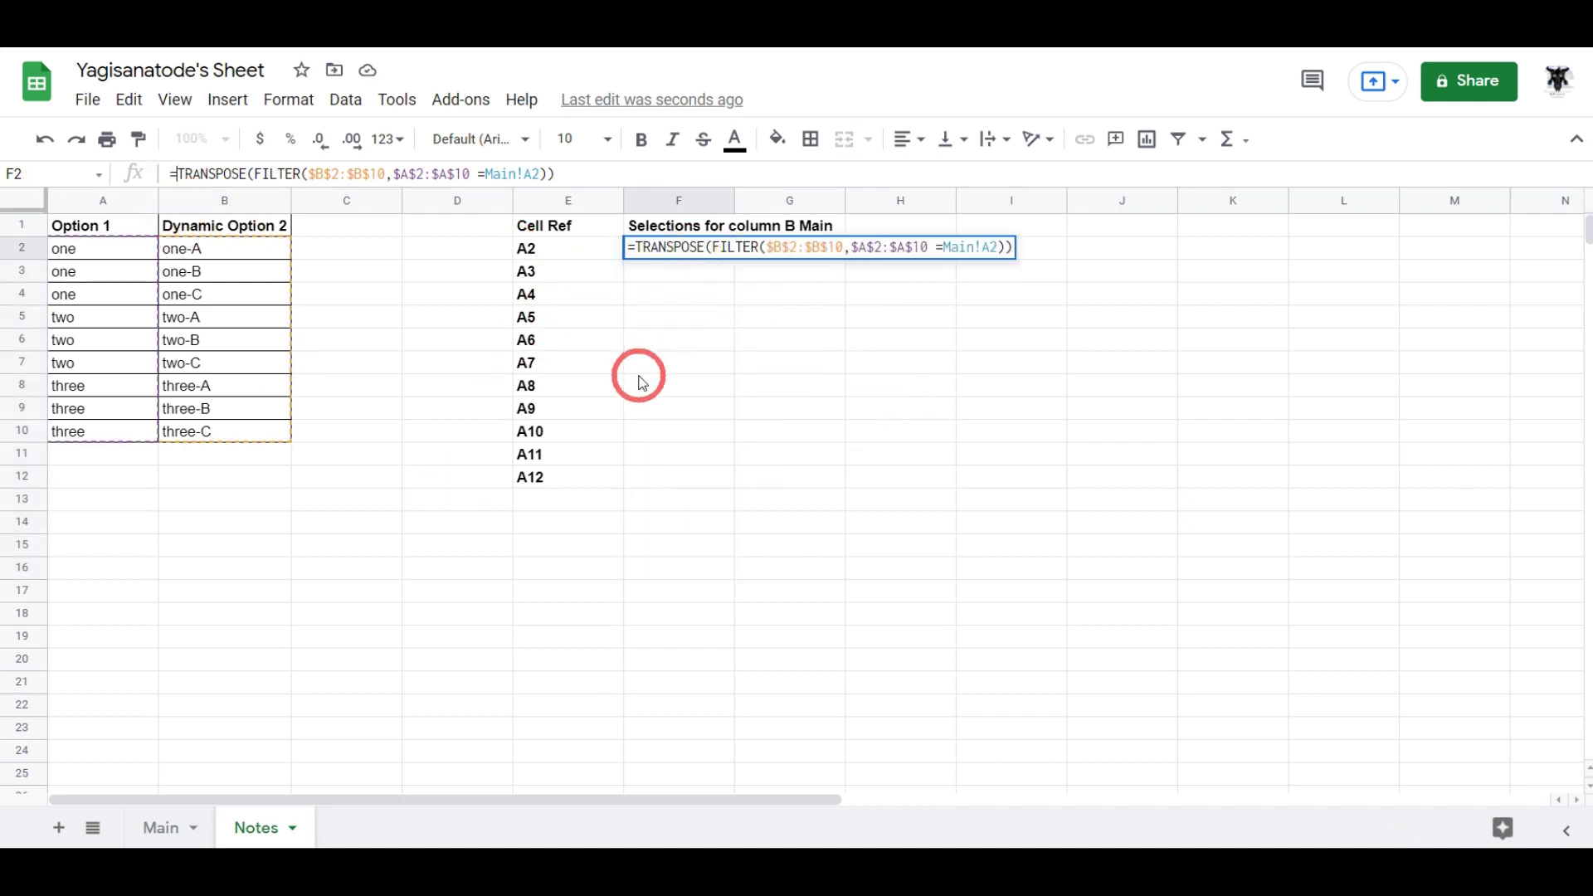
{"action": "type", "text": "IF("}
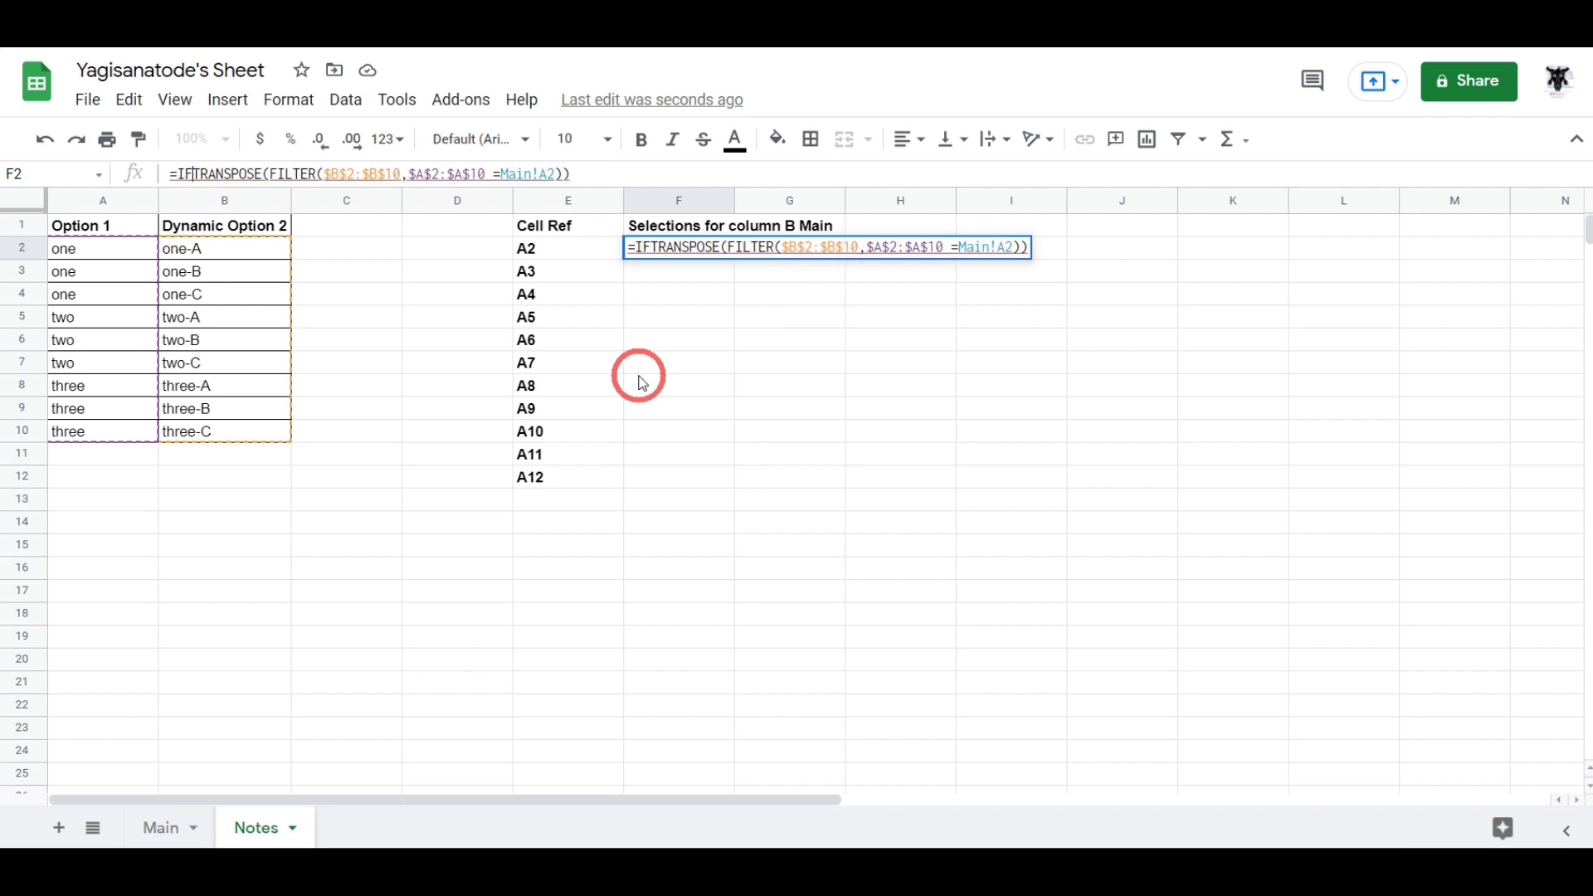
{"action": "key", "text": "Return"}
{"action": "left_click", "coordinate": [166, 828]}
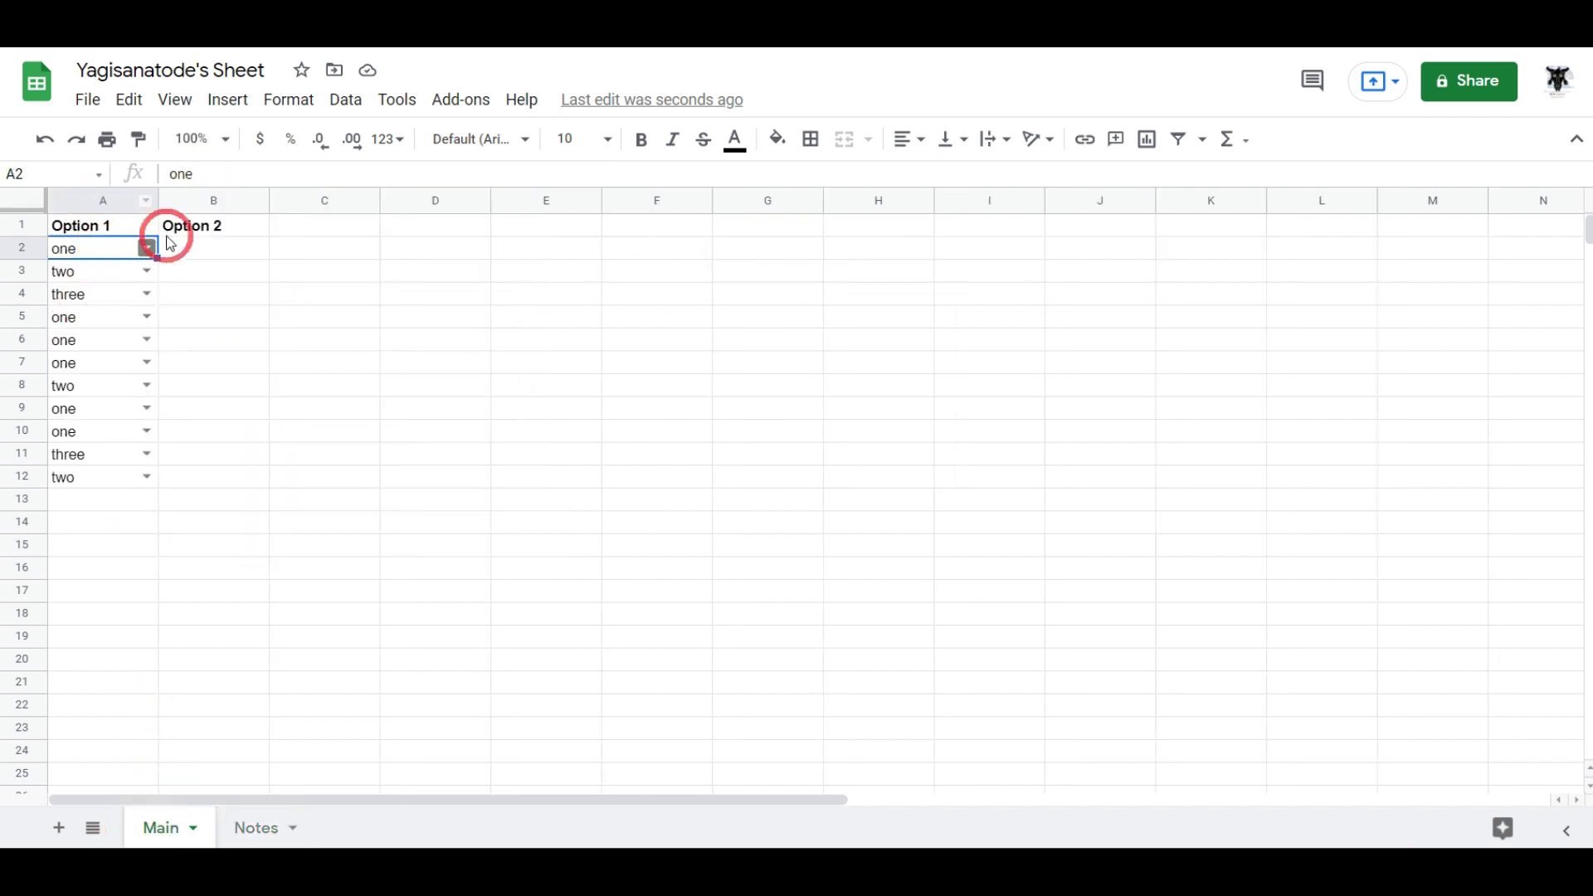
{"action": "left_click", "coordinate": [264, 828]}
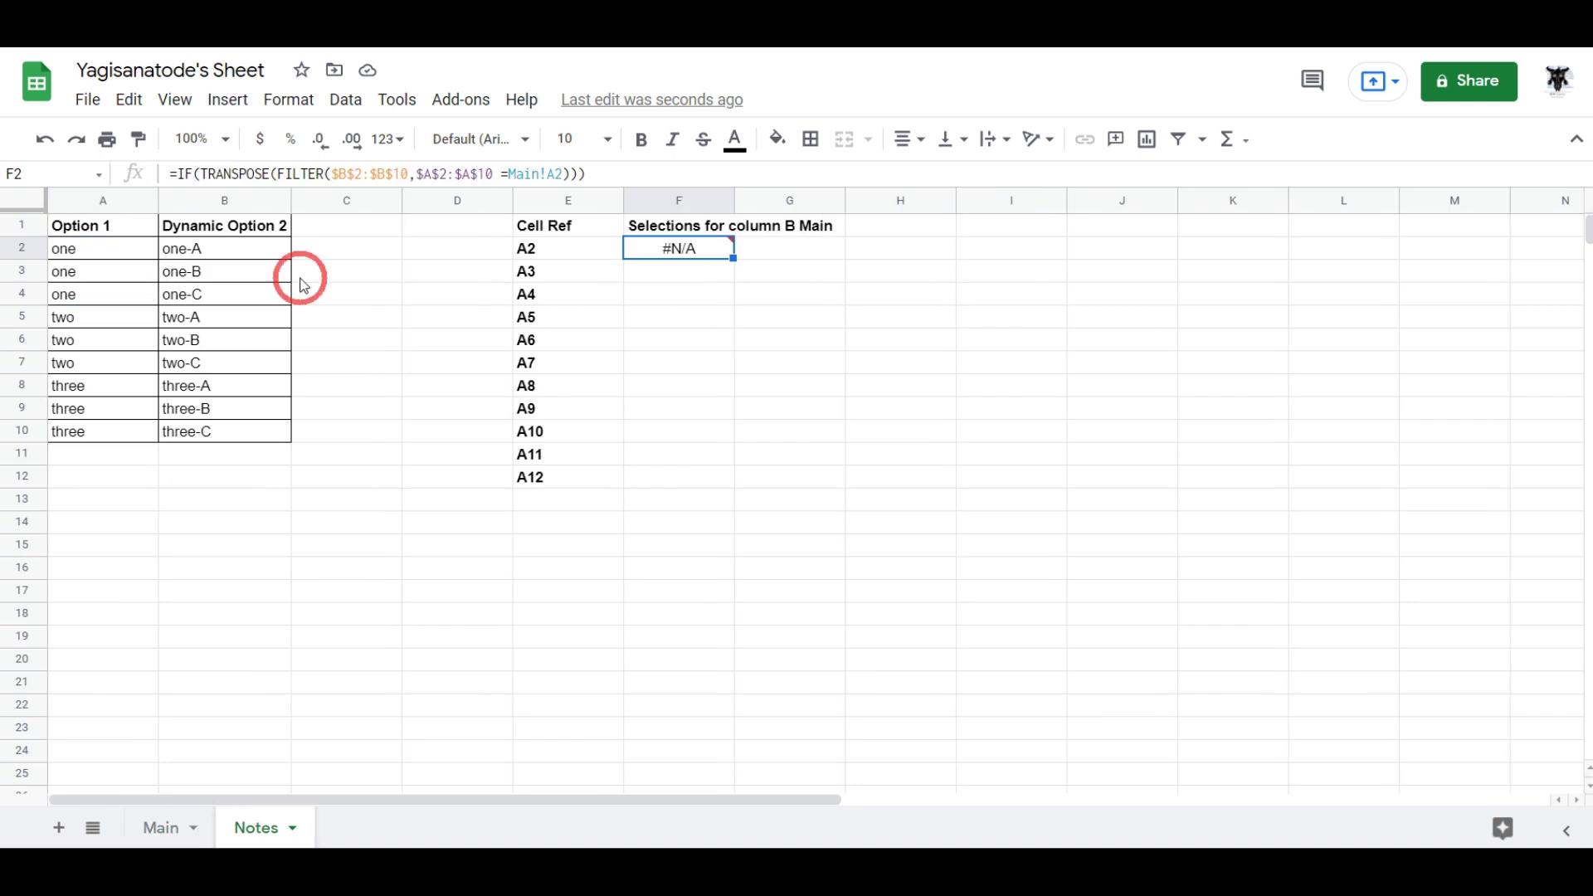
Step: Complete the IF formula in F2 with the condition Main!A2 = "" returning "", and the TRANSPOSE expression as the false value
{"action": "left_click", "coordinate": [200, 174]}
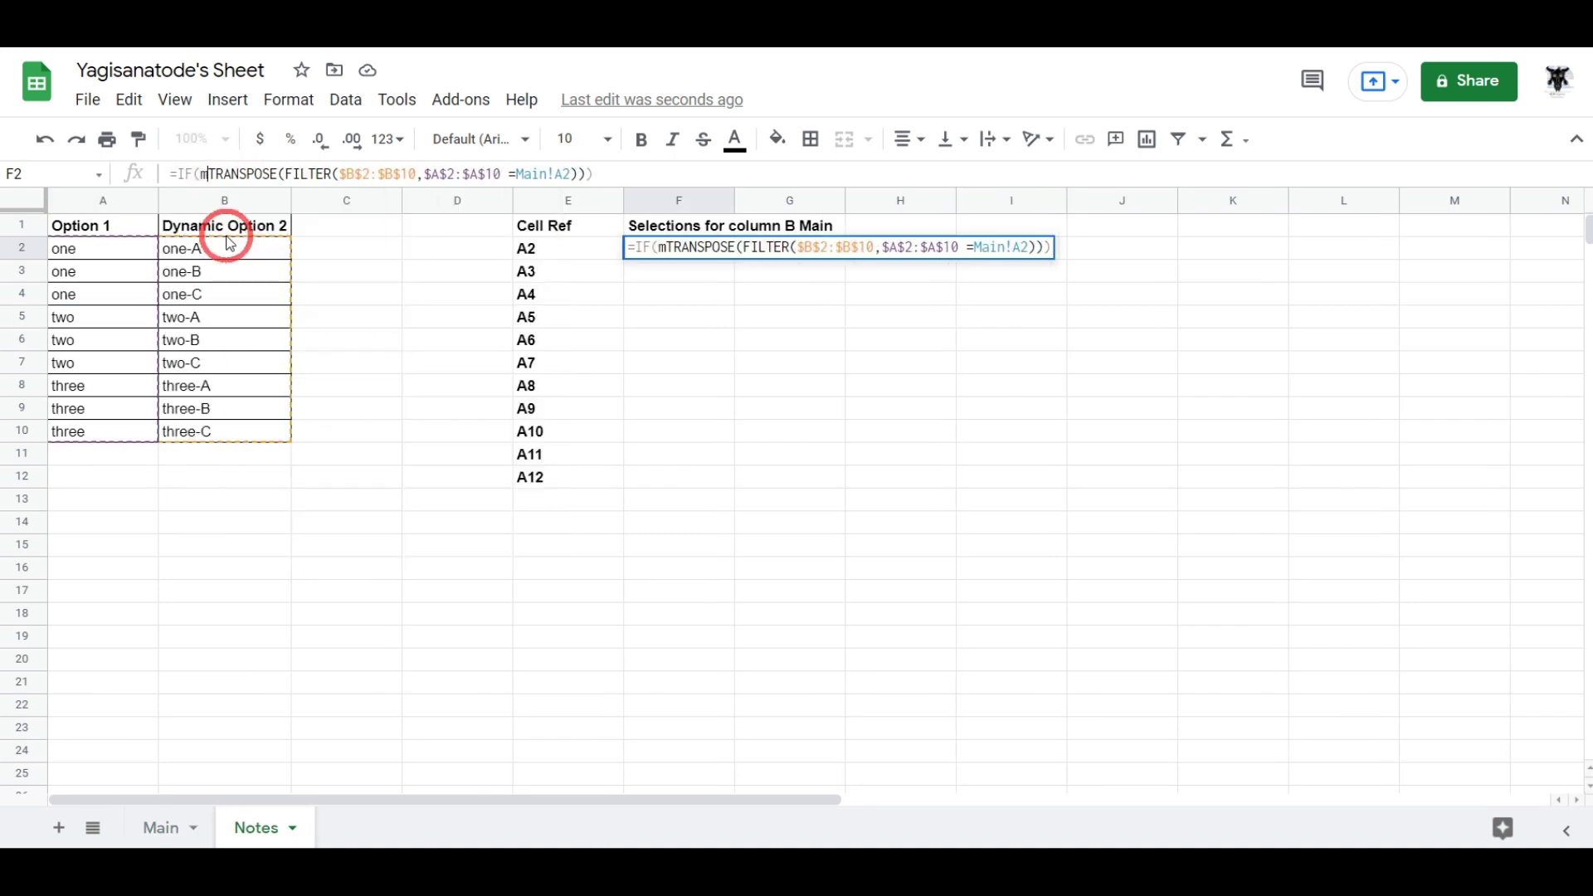
{"action": "type", "text": "Main"}
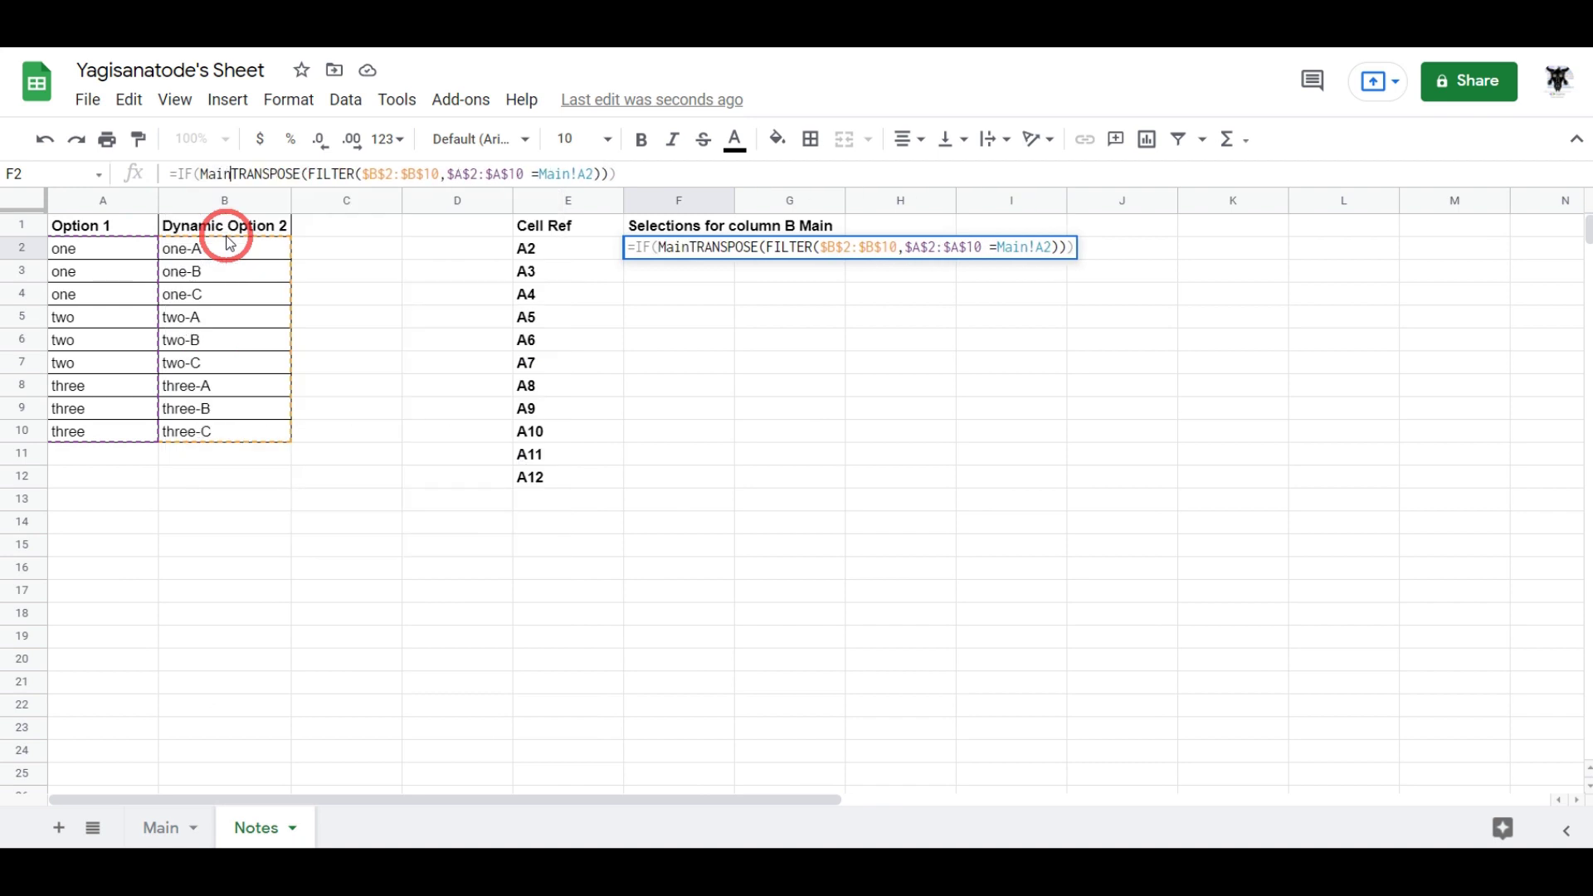
{"action": "type", "text": "!A"}
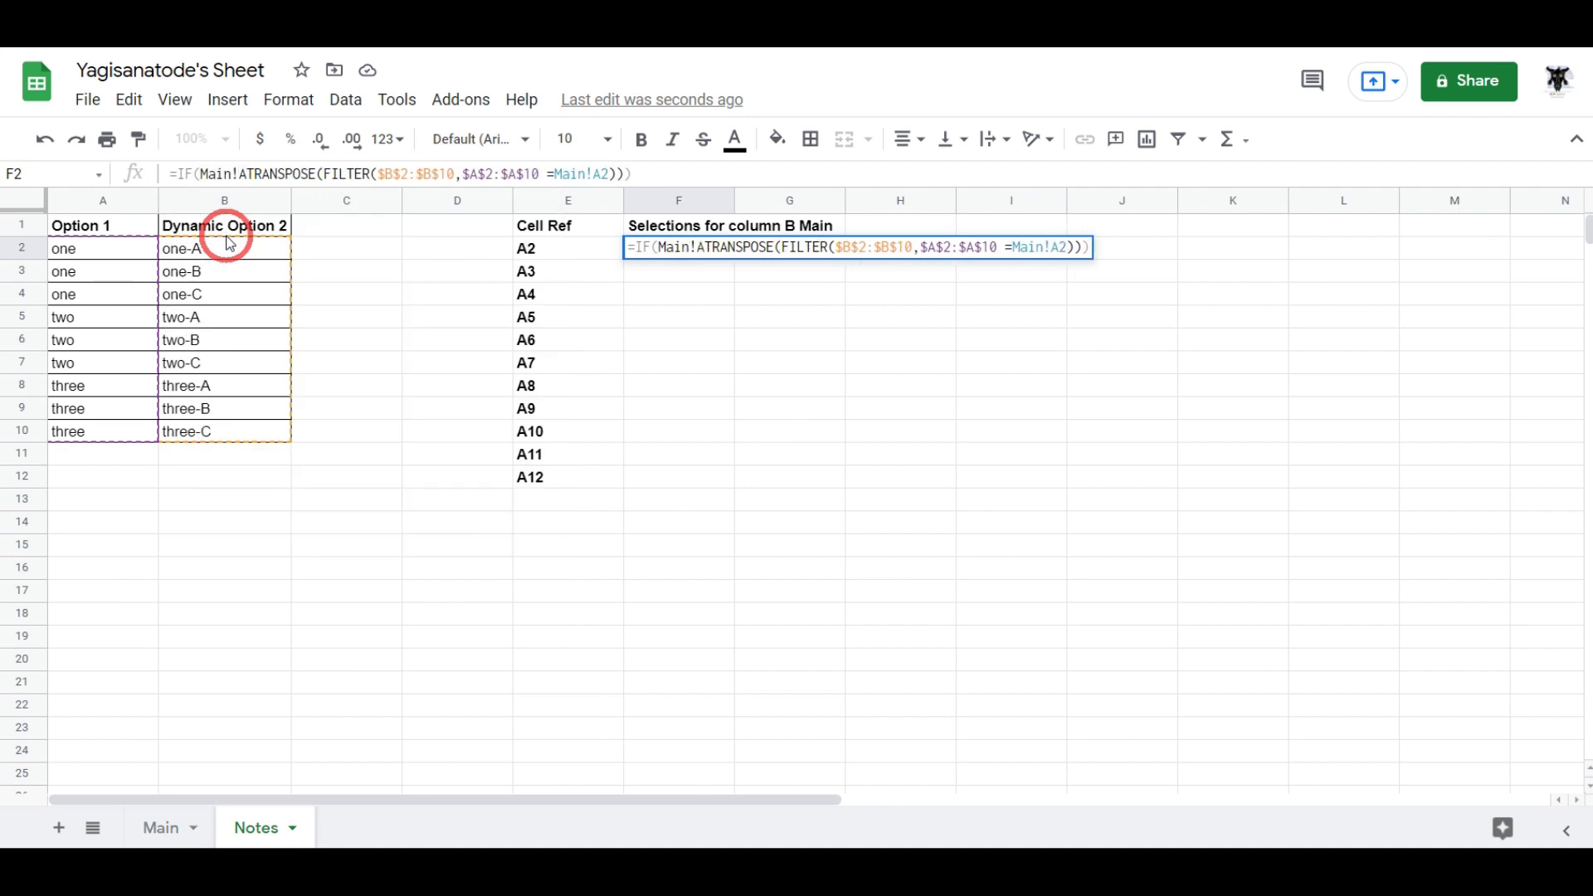
{"action": "type", "text": "2"}
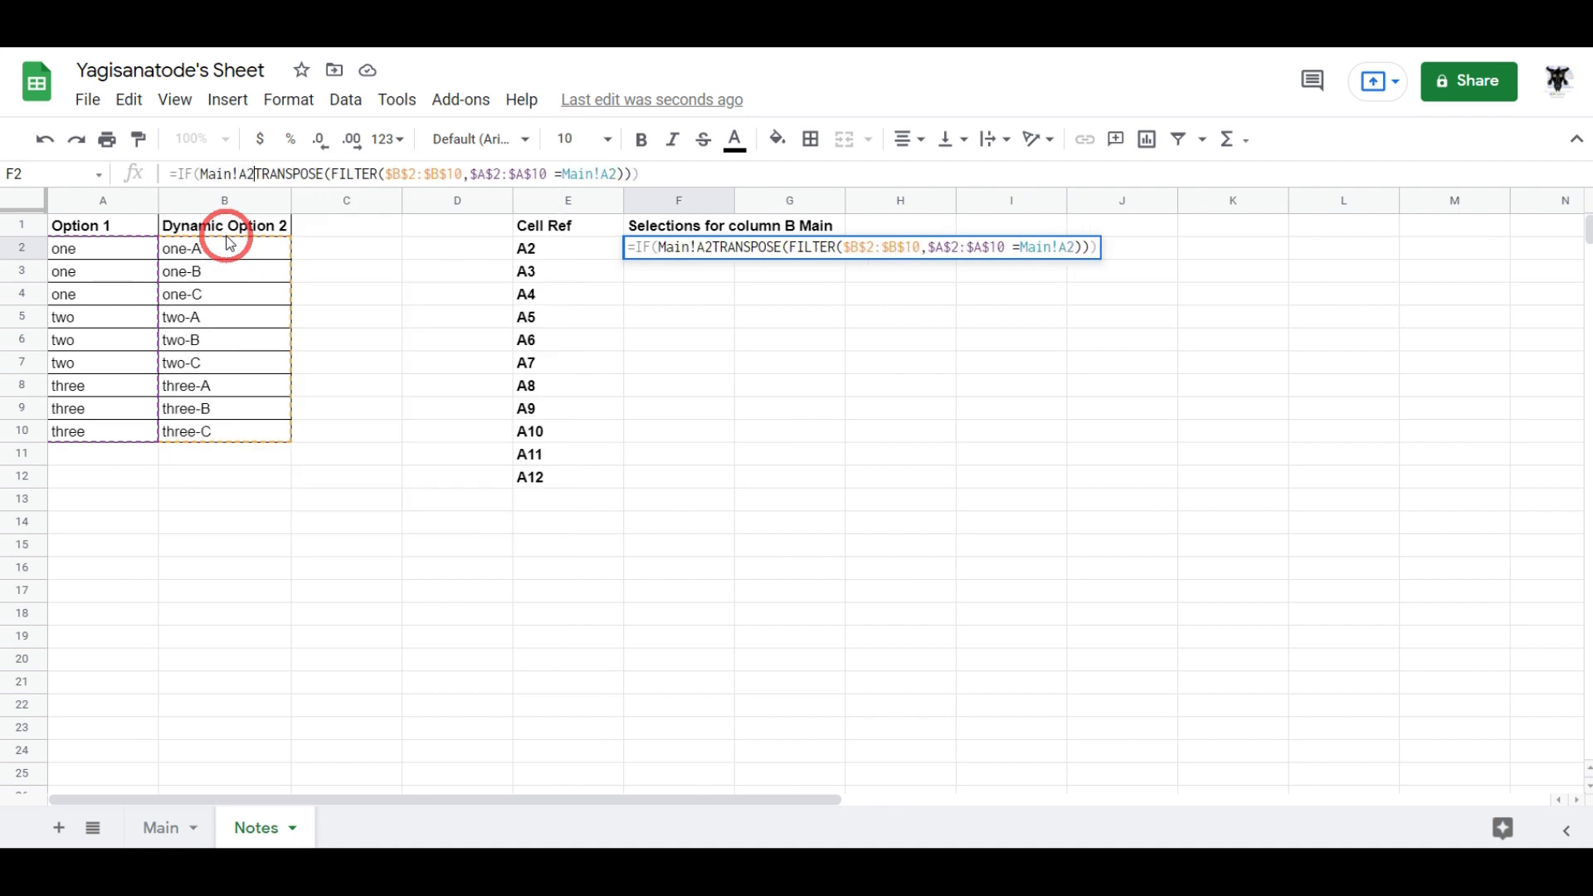
{"action": "type", "text": " = \"\""}
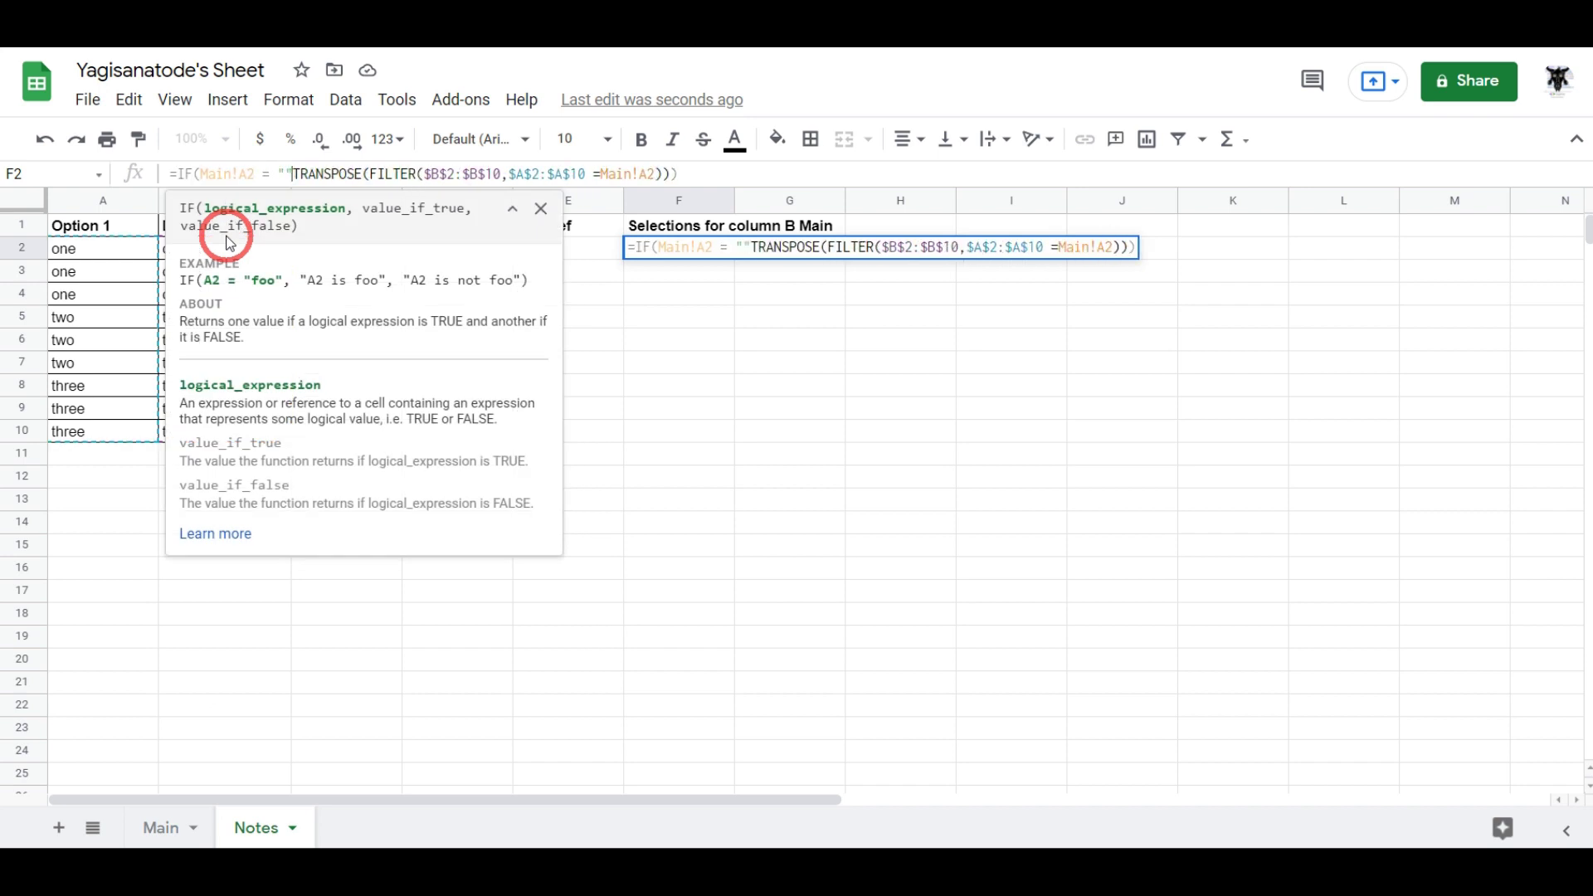
{"action": "type", "text": ", "}
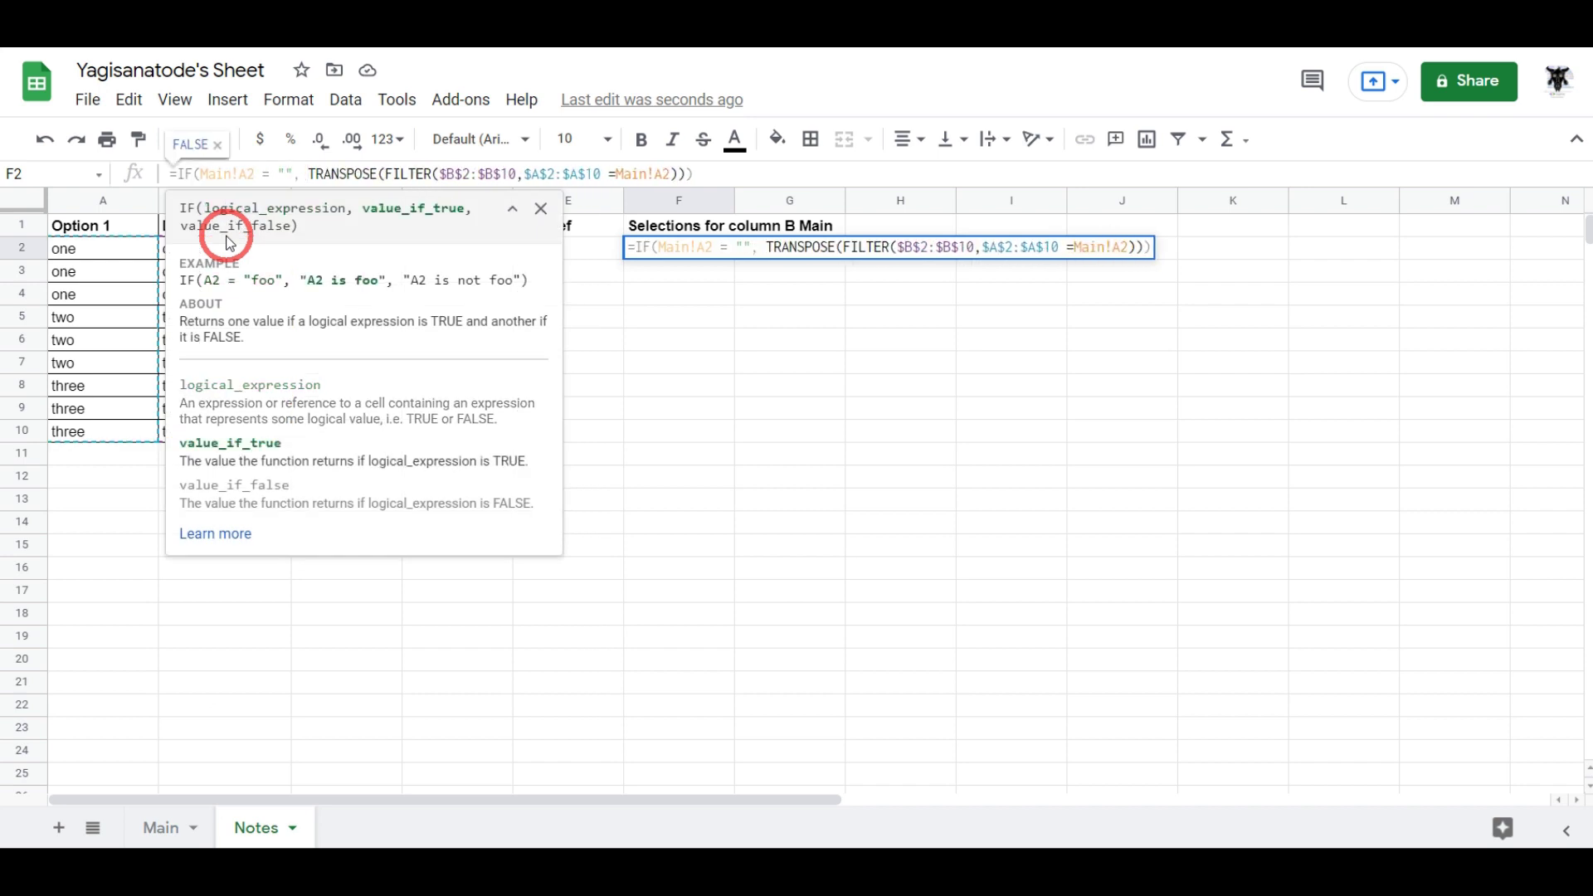
{"action": "type", "text": "\"\""}
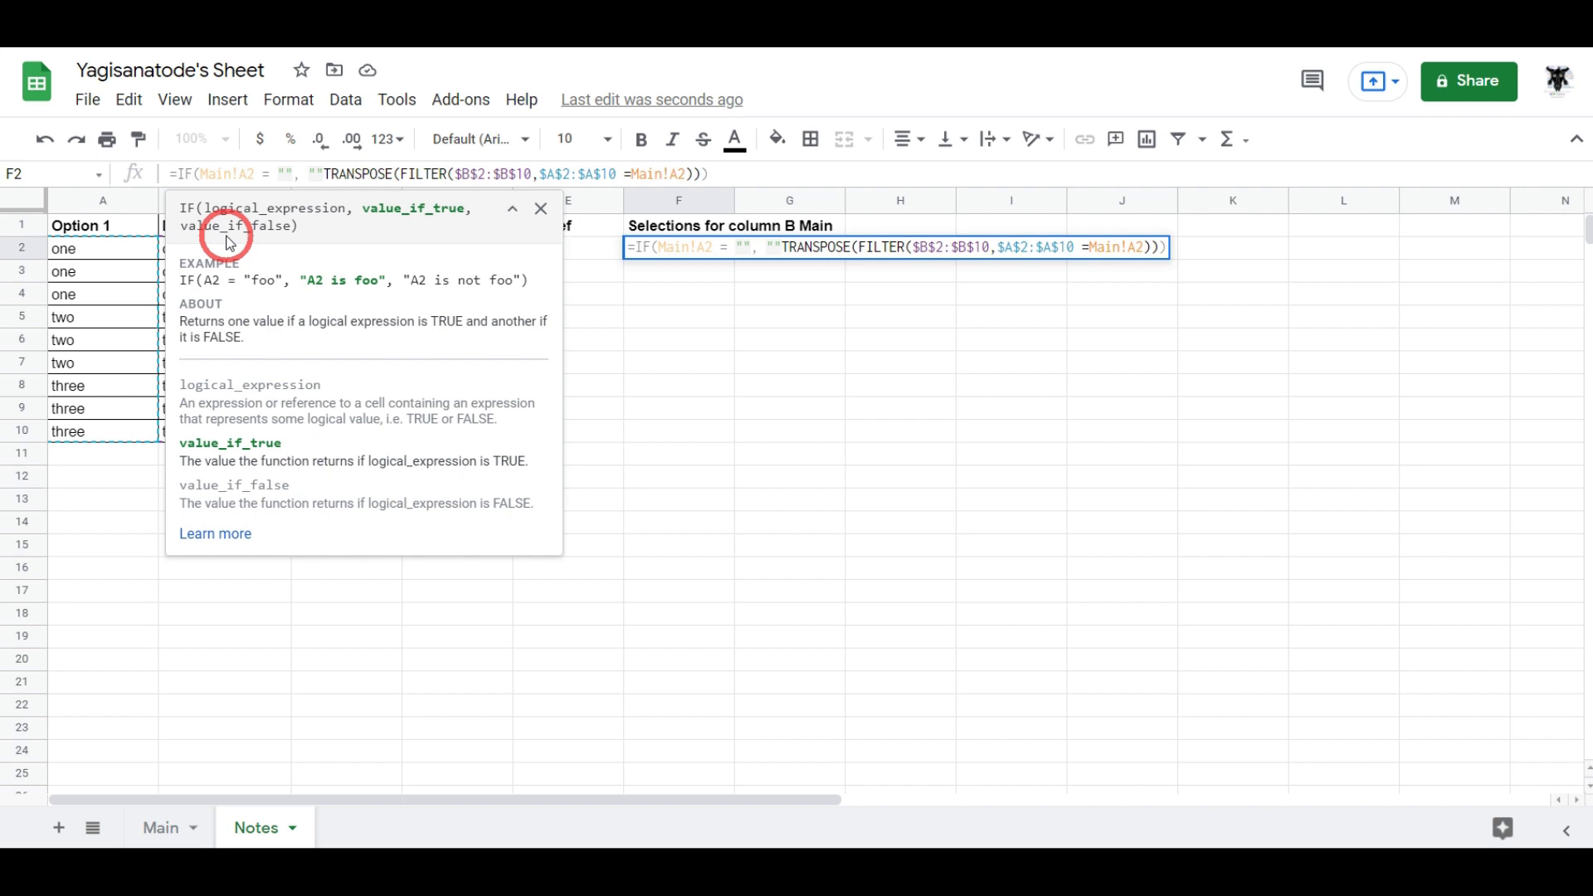
{"action": "type", "text": ","}
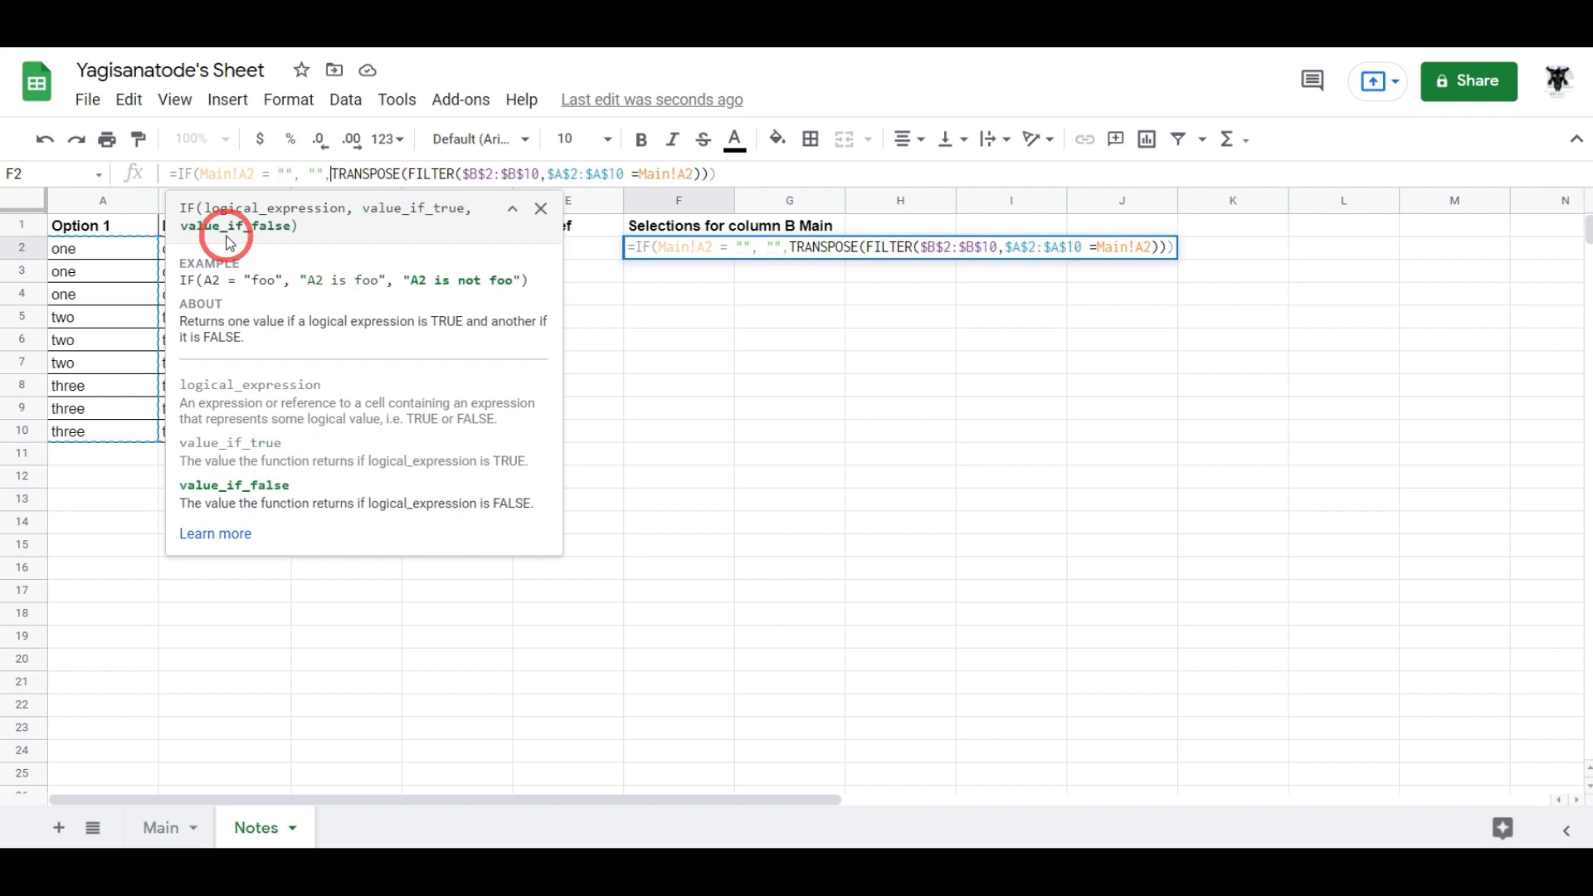
{"action": "left_click", "coordinate": [730, 176]}
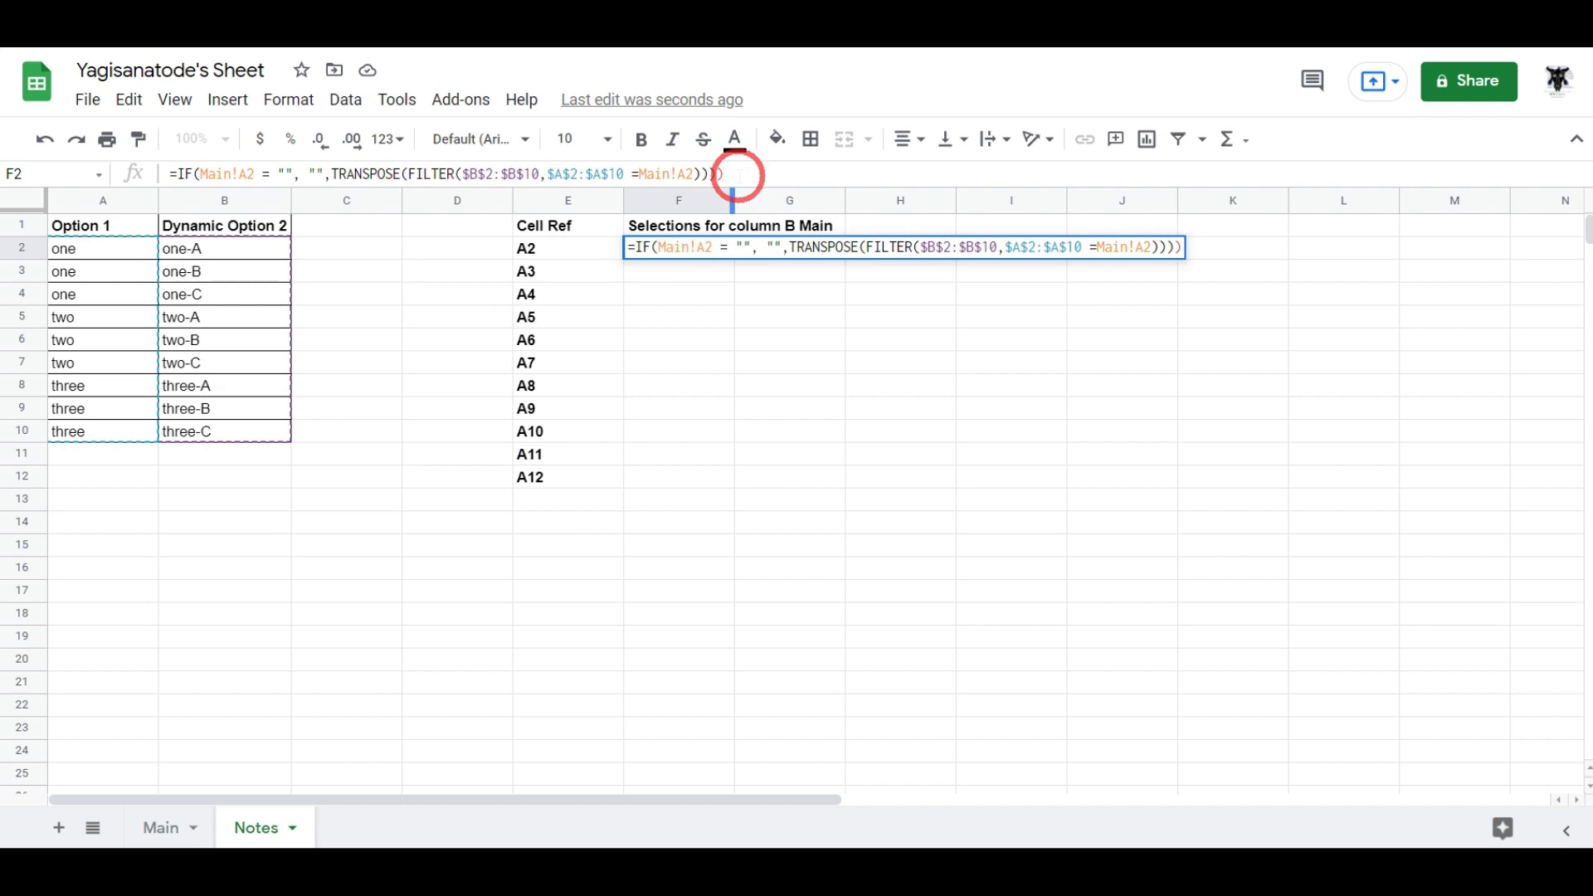
{"action": "key", "text": "Return"}
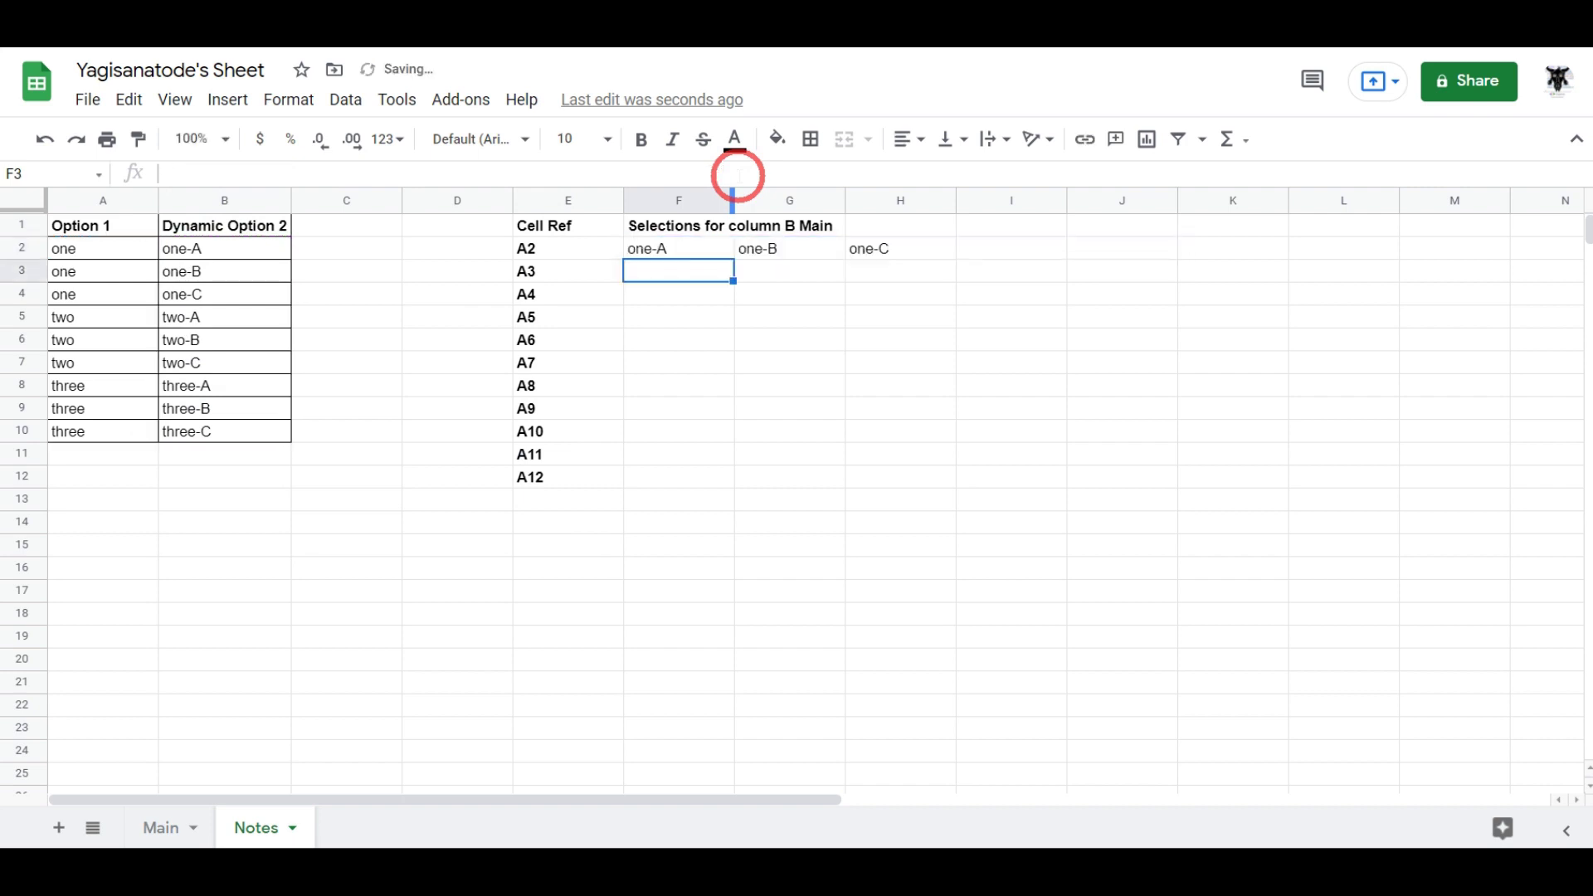
Step: Fill the F2 selections formula down through F19 on the Notes sheet
{"action": "left_click", "coordinate": [712, 249]}
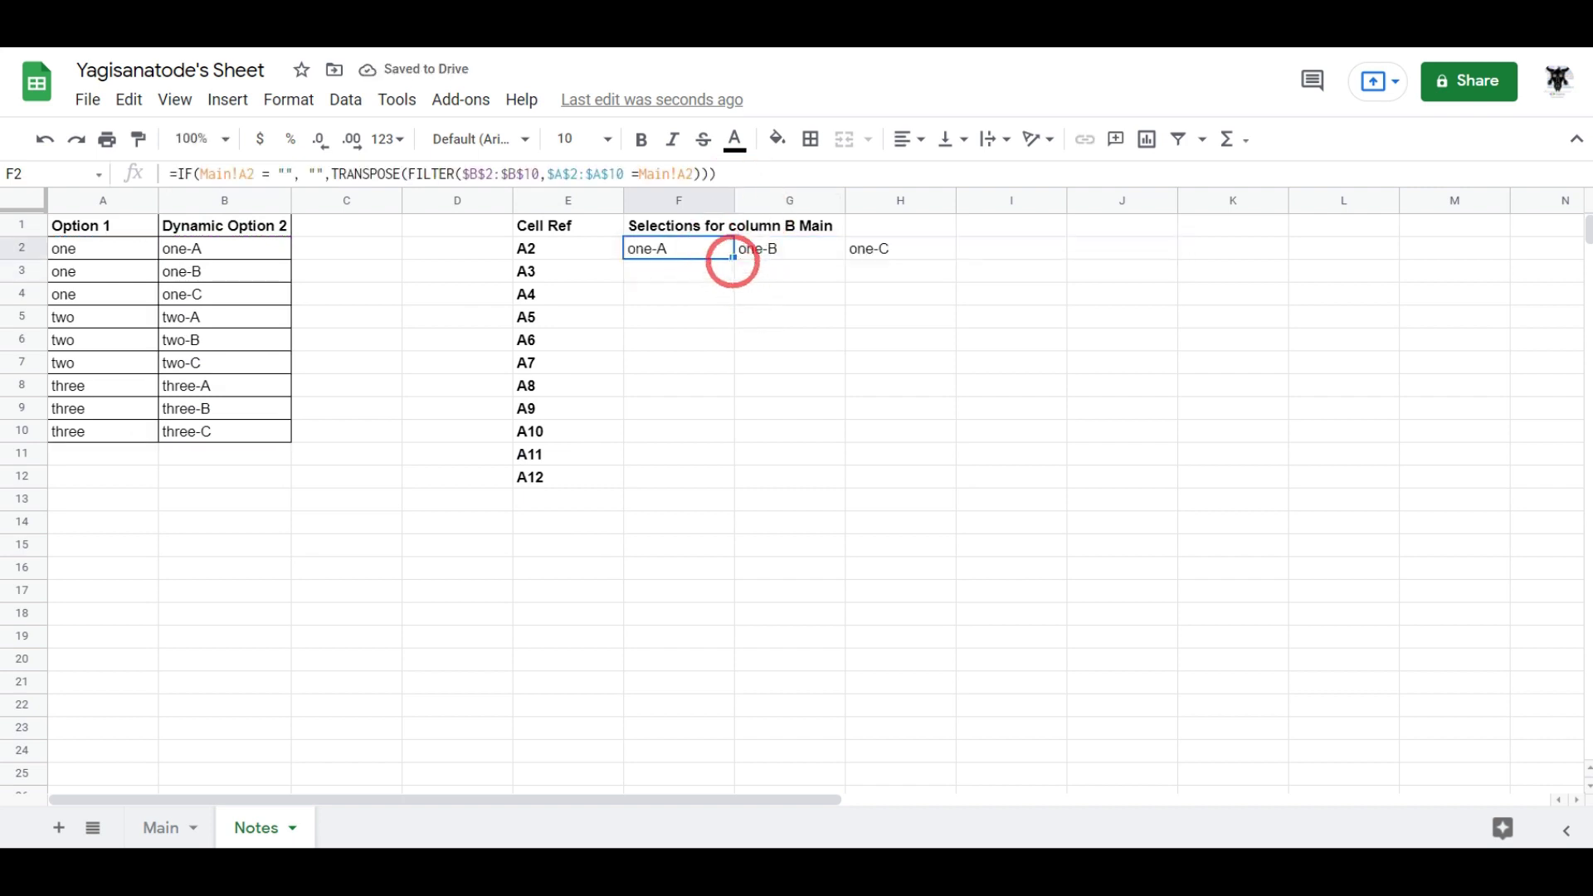
{"action": "left_click", "coordinate": [161, 828]}
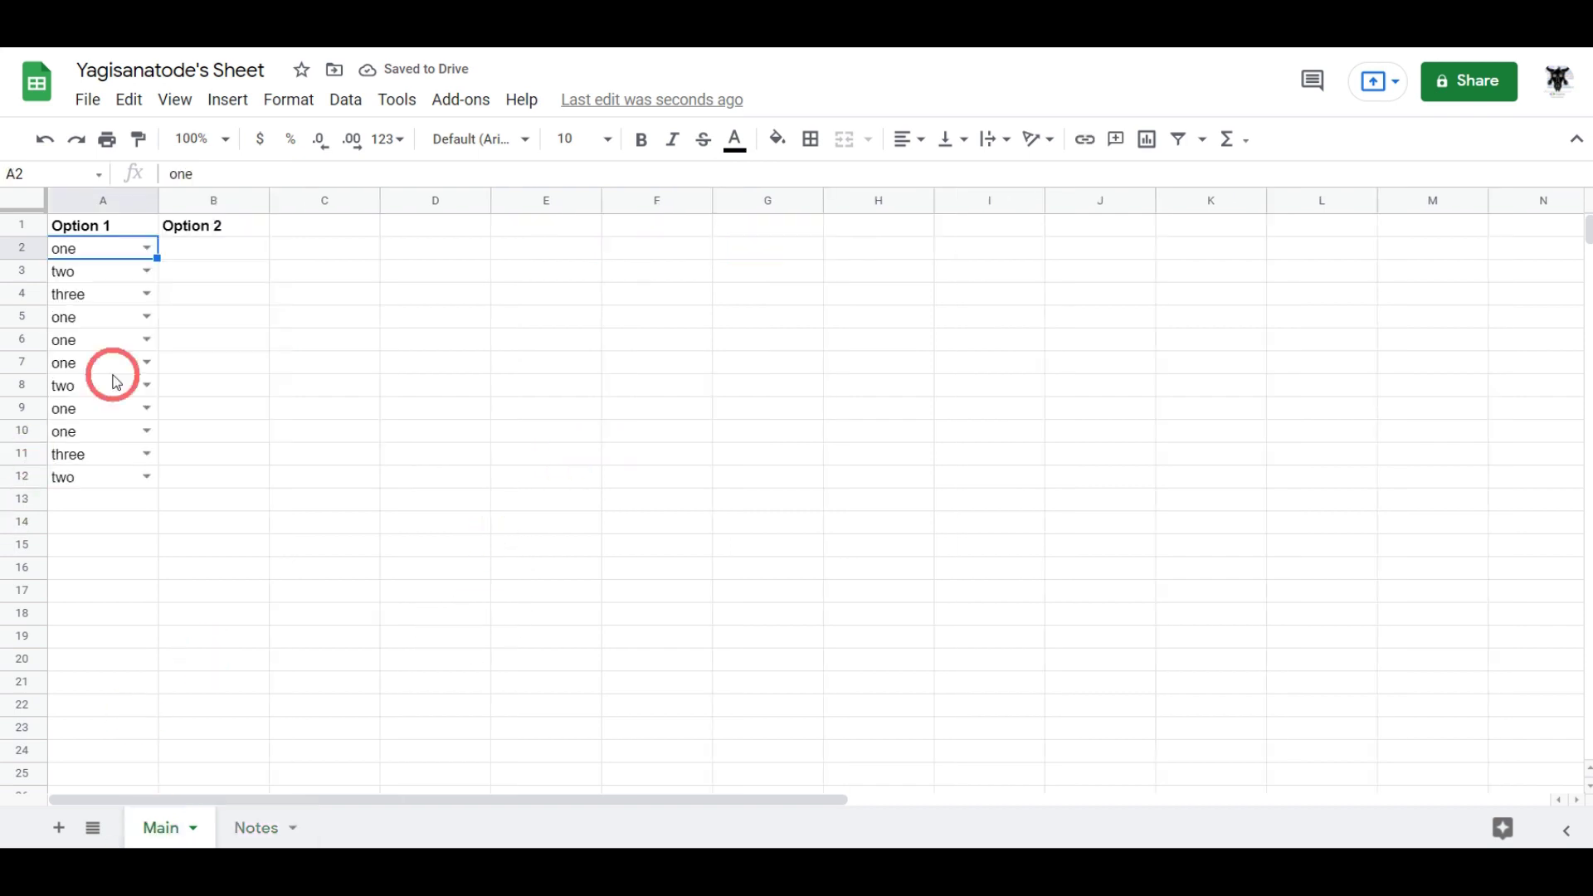
{"action": "left_click", "coordinate": [265, 828]}
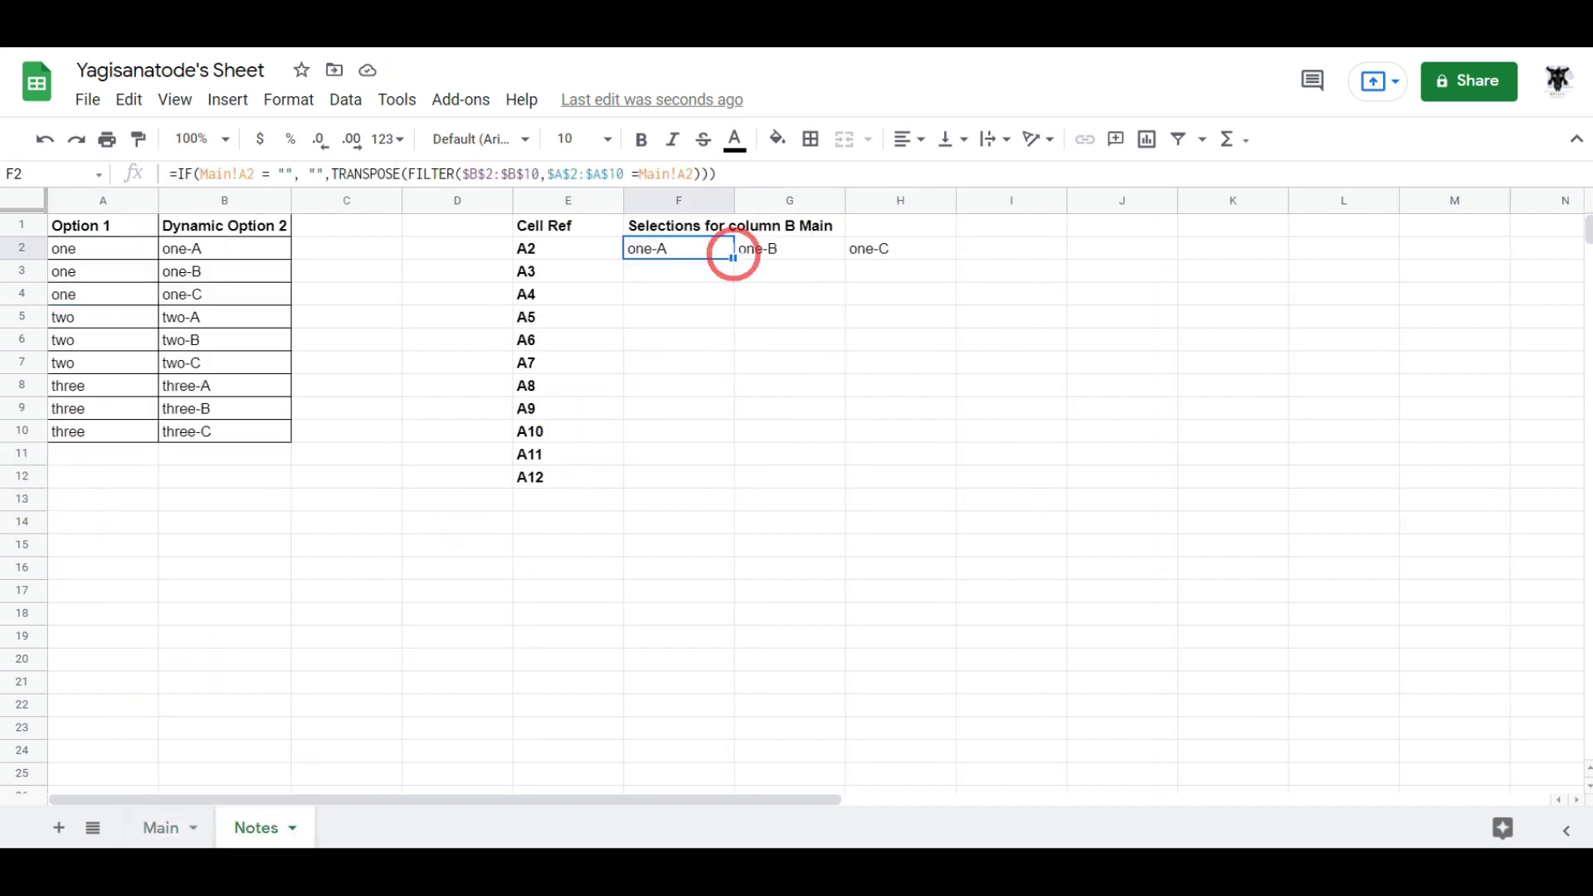
{"action": "left_click_drag", "start_coordinate": [733, 258], "coordinate": [775, 643]}
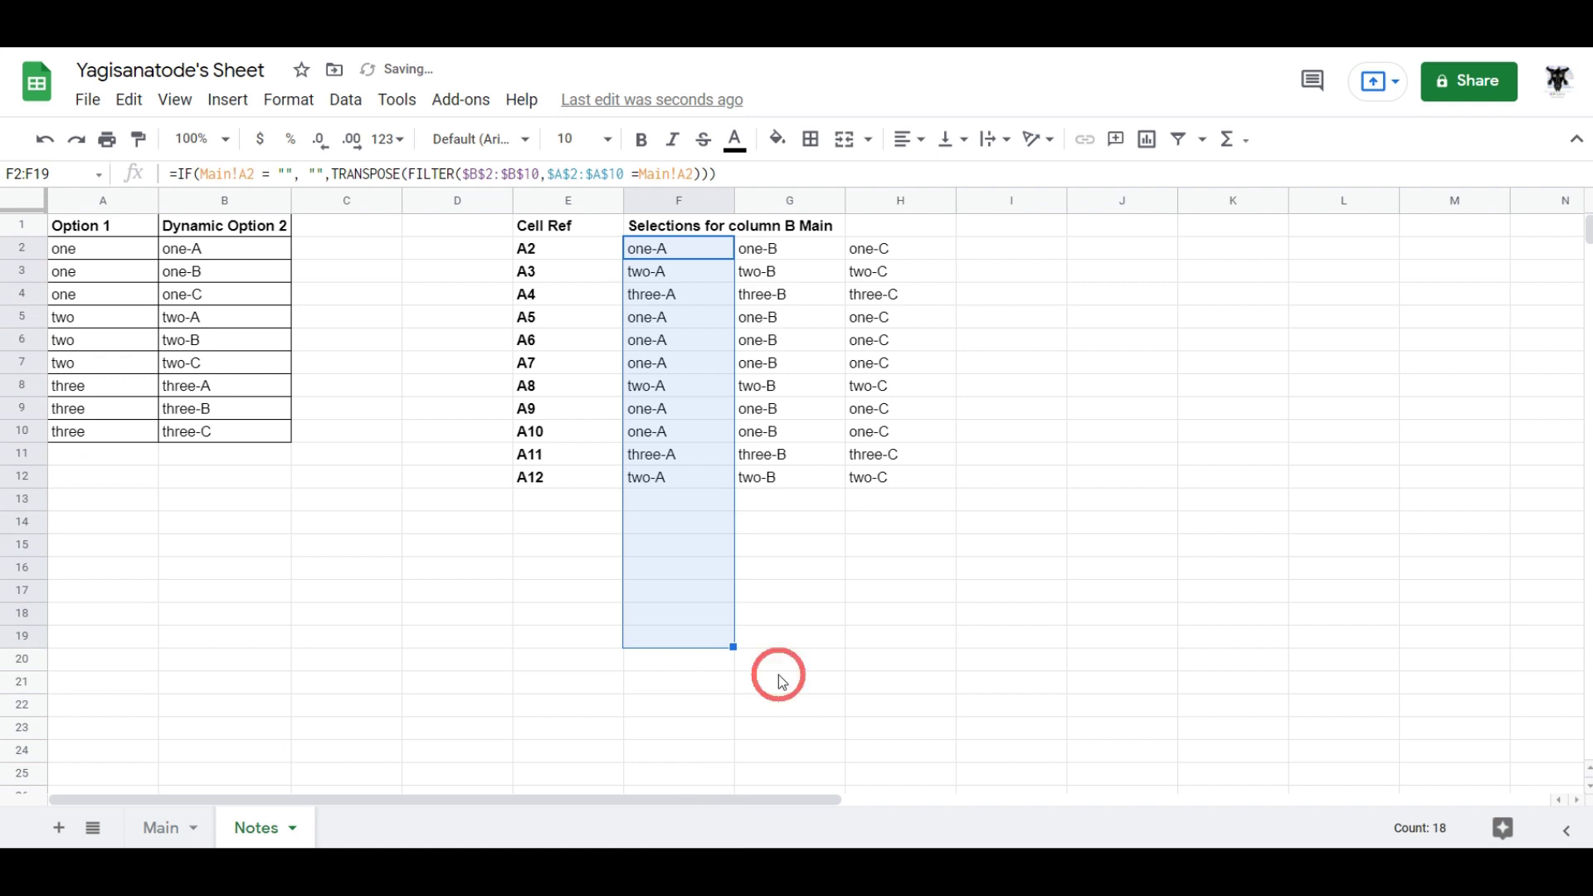
{"action": "left_click", "coordinate": [784, 639]}
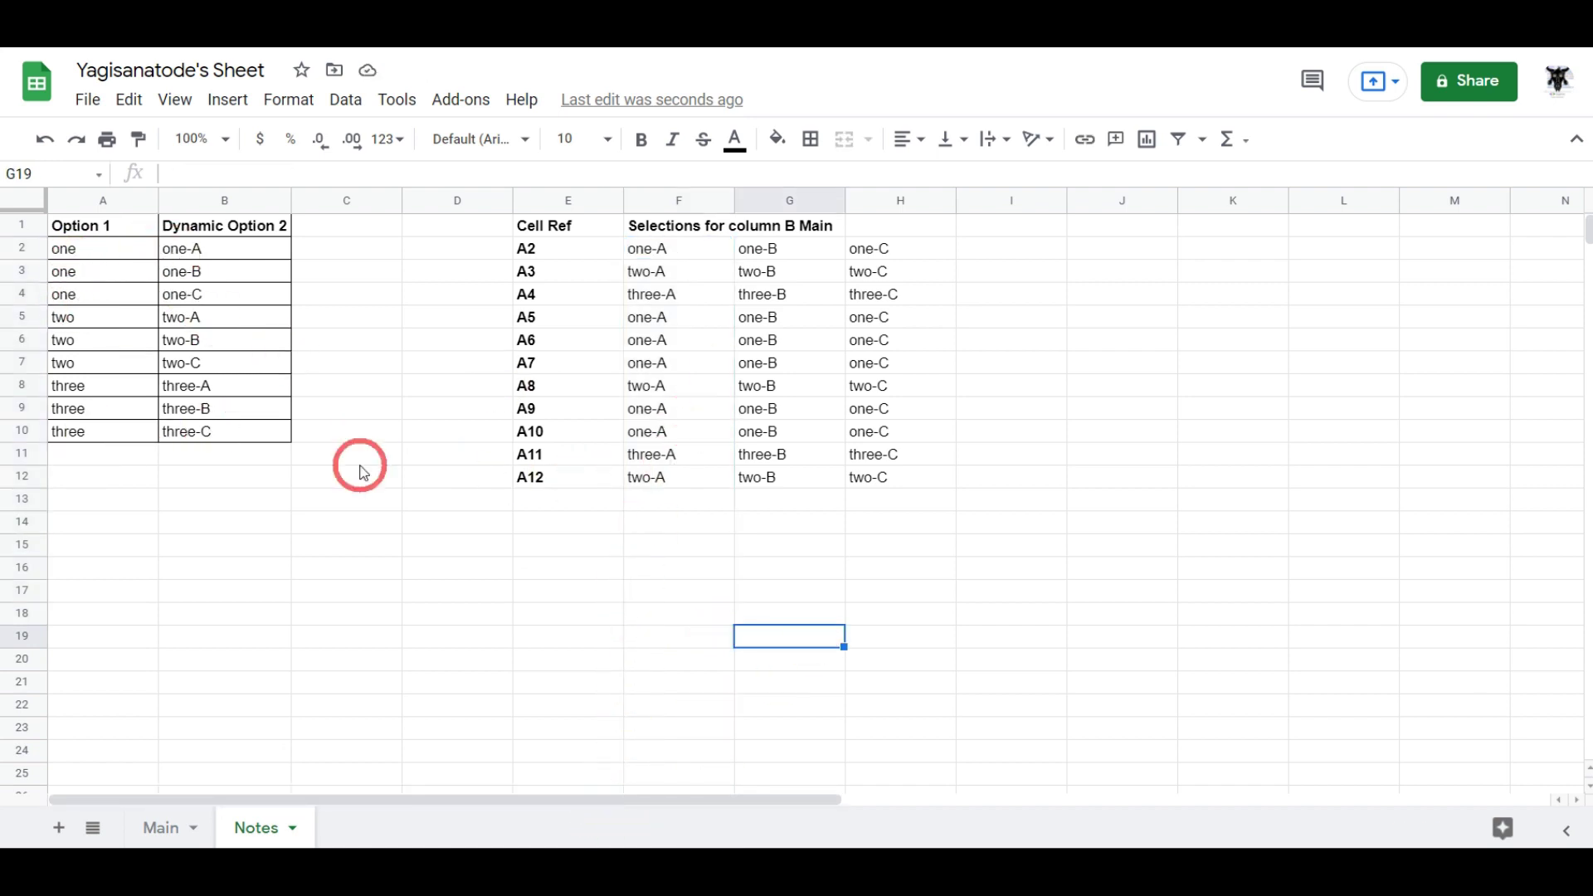
{"action": "left_click", "coordinate": [80, 454]}
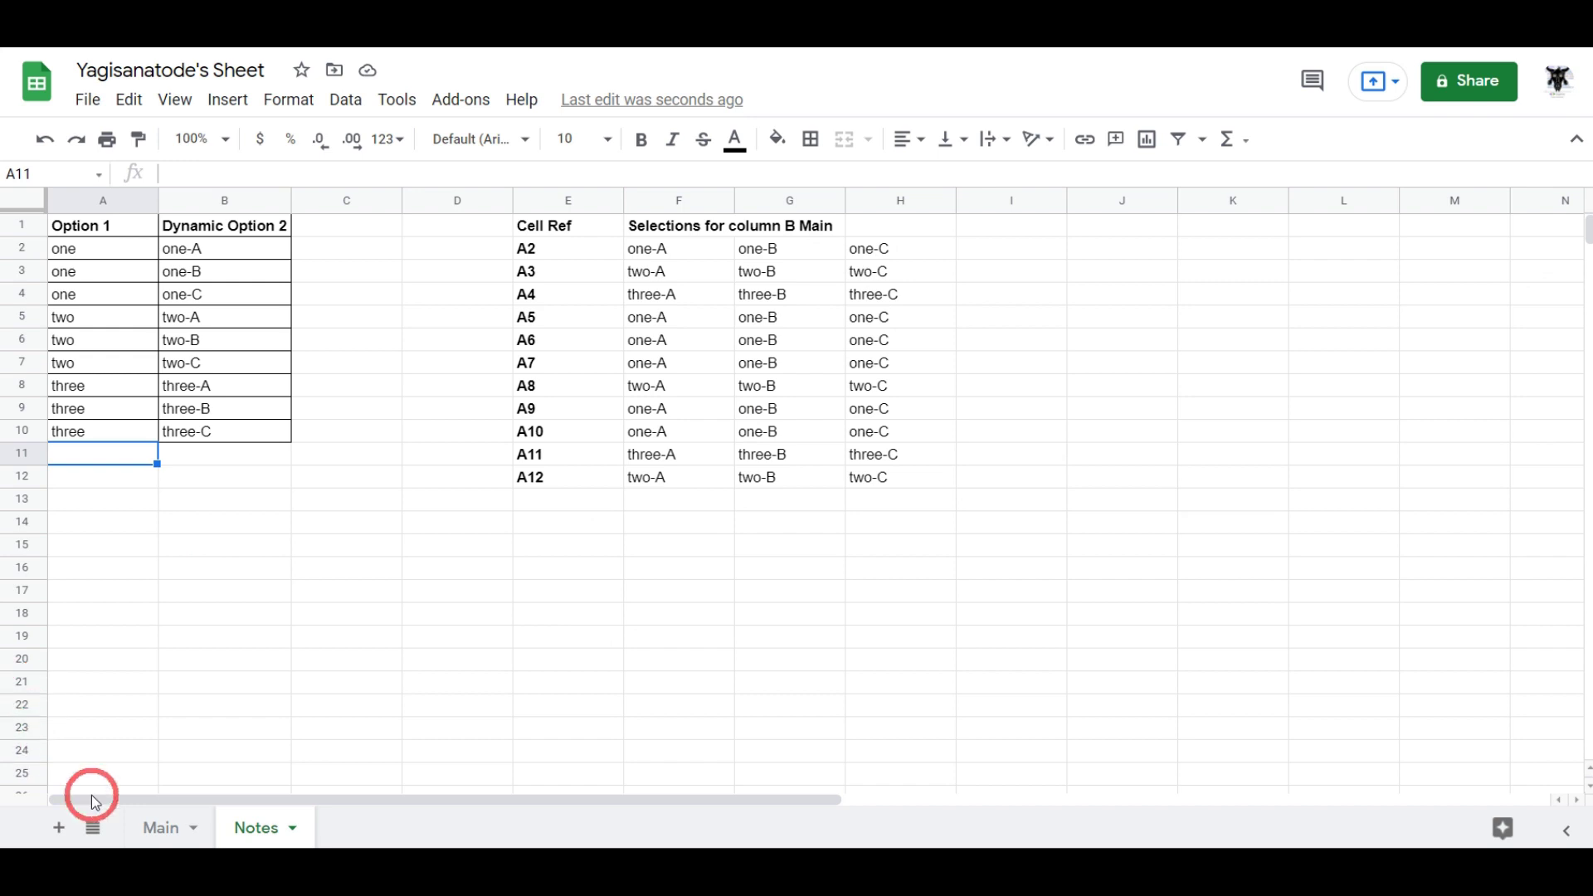
Step: Open the data validation settings for the Option 2 cells B2:B12 on the Main sheet
{"action": "left_click", "coordinate": [166, 828]}
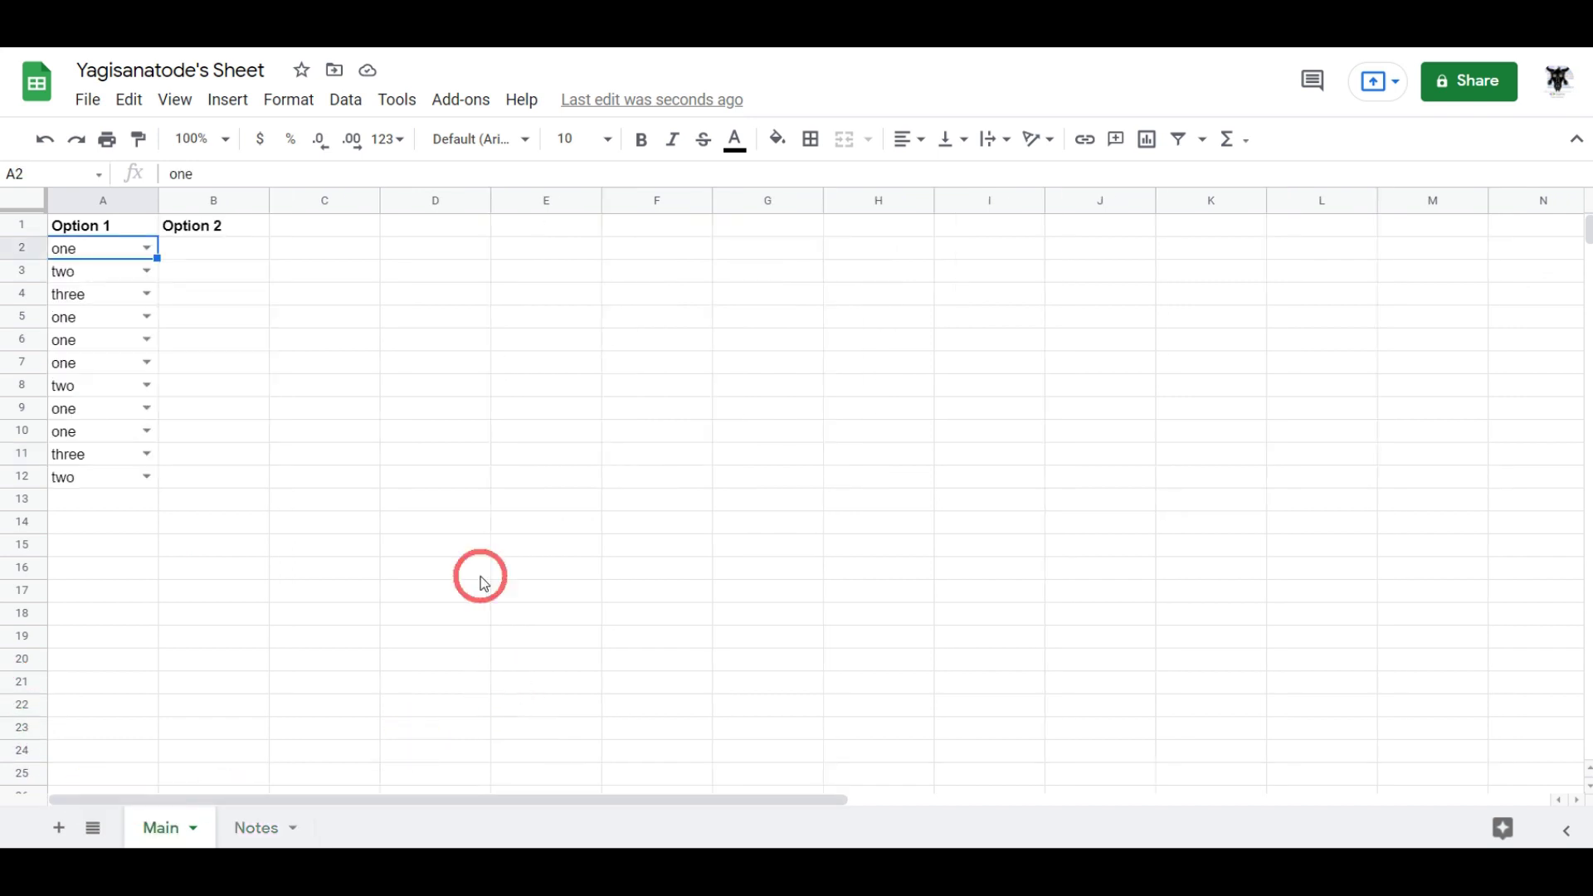
{"action": "left_click", "coordinate": [217, 249]}
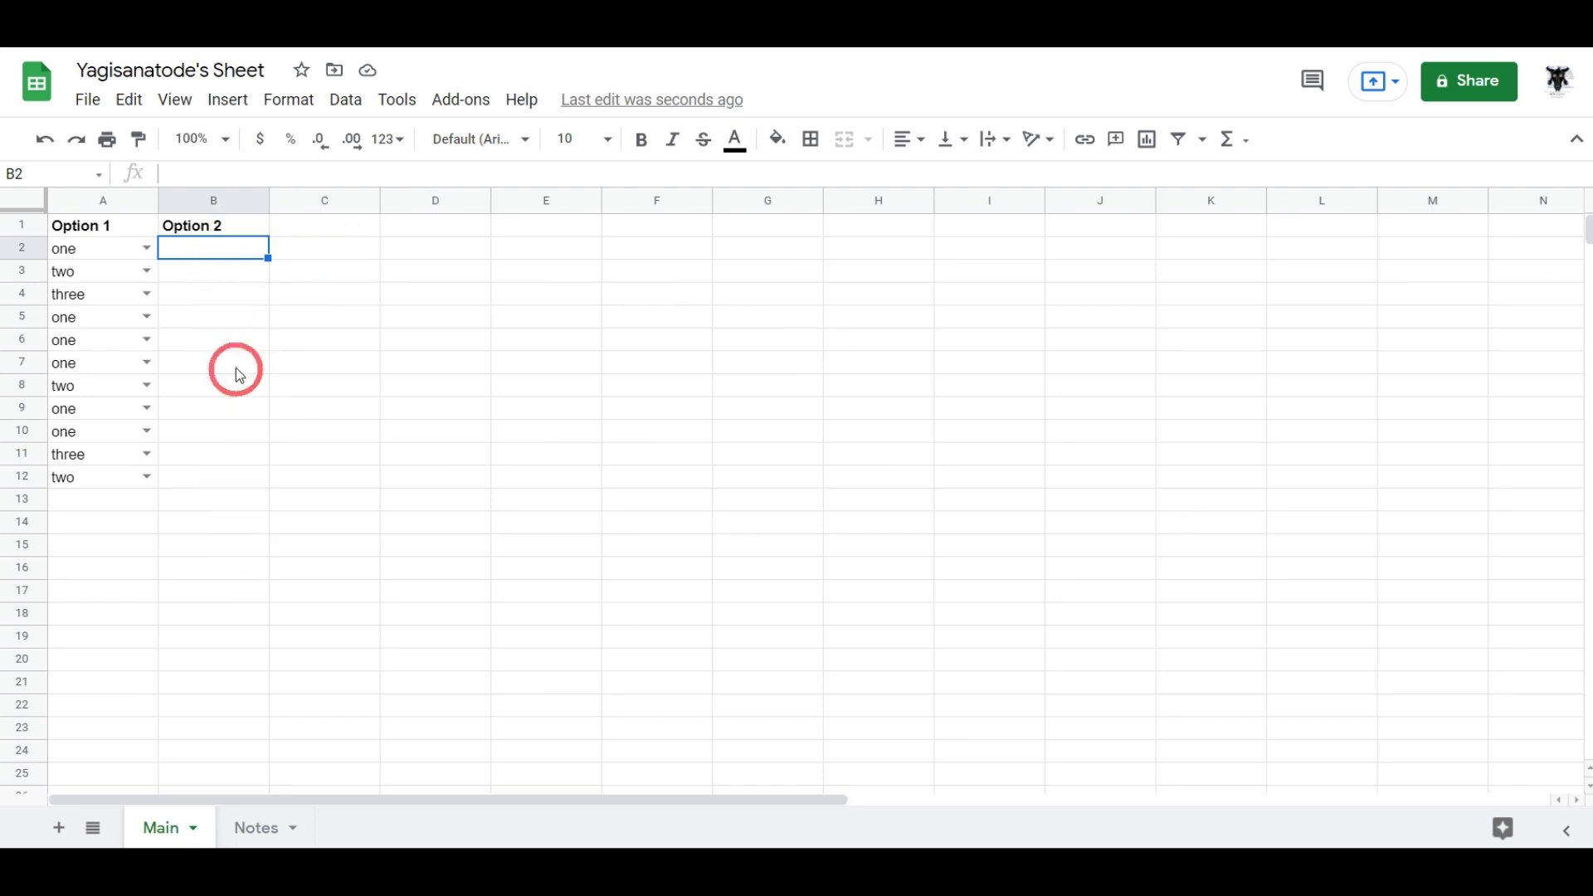
{"action": "left_click", "coordinate": [231, 486], "text": "shift"}
{"action": "right_click", "coordinate": [212, 278]}
{"action": "scroll", "coordinate": [359, 305], "scroll_direction": "down", "scroll_amount": 2}
{"action": "left_click", "coordinate": [334, 825]}
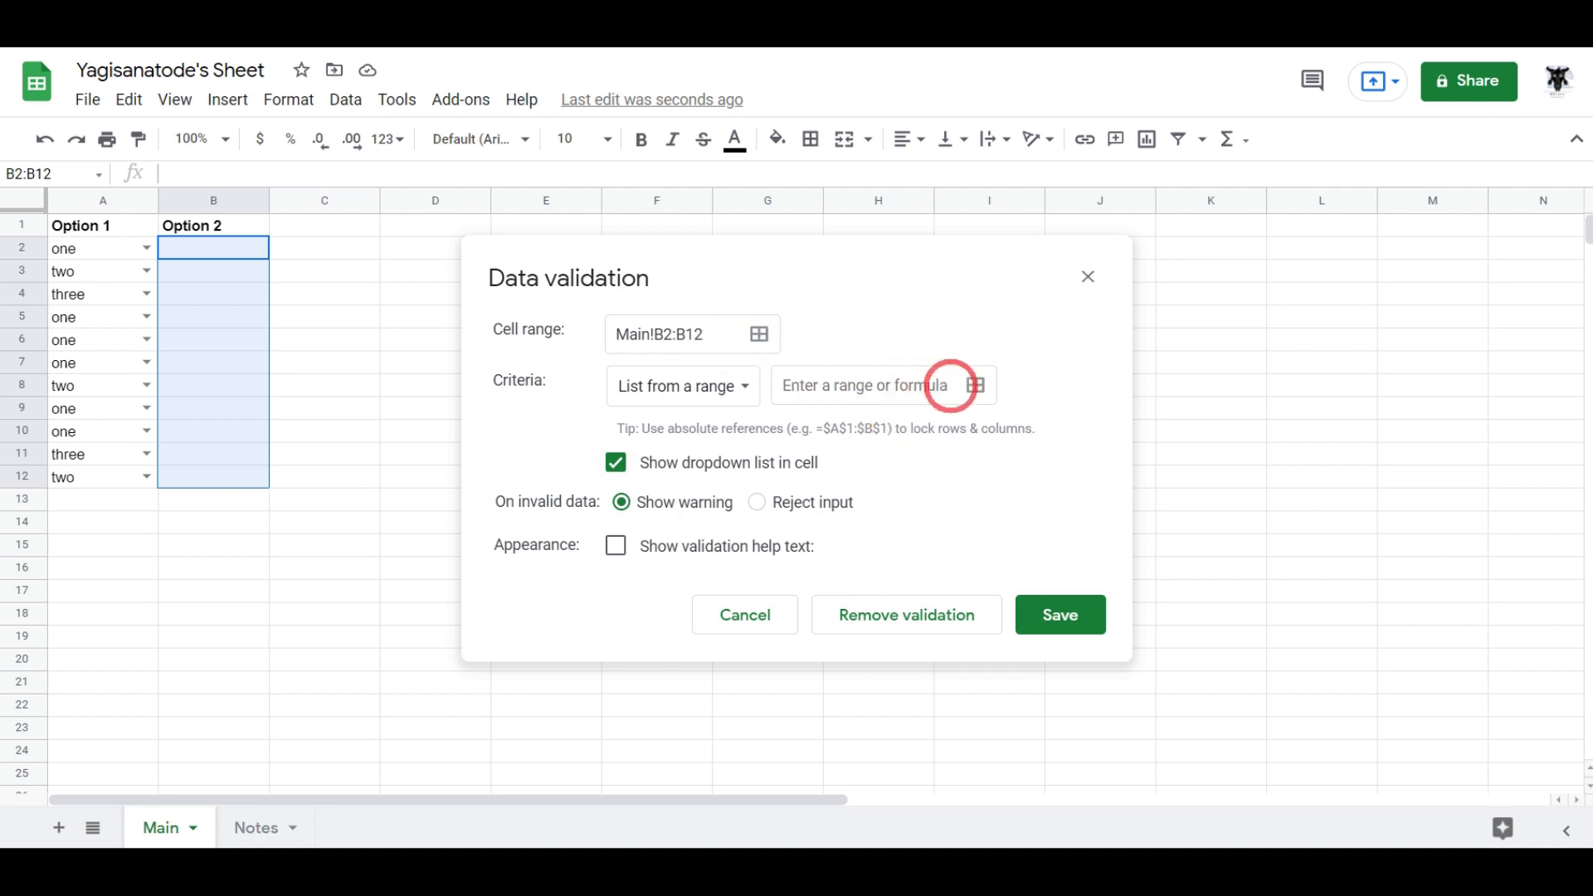
Step: Set the validation list source to Notes!$F2:$M2, with only the columns absolute, and save the rule
{"action": "left_click", "coordinate": [977, 390]}
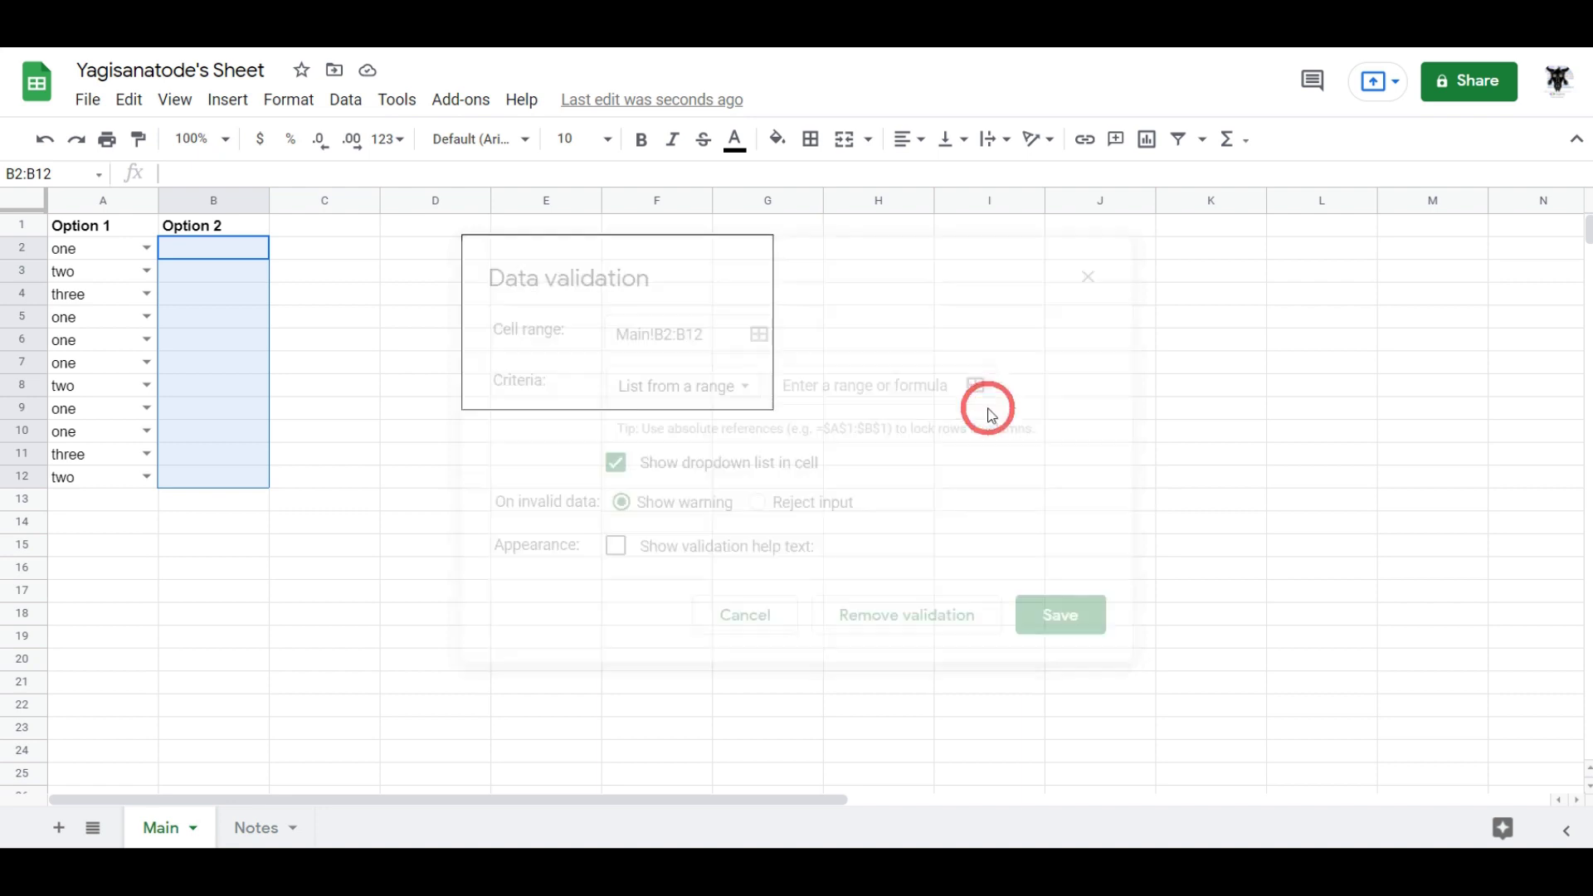
{"action": "left_click", "coordinate": [274, 830]}
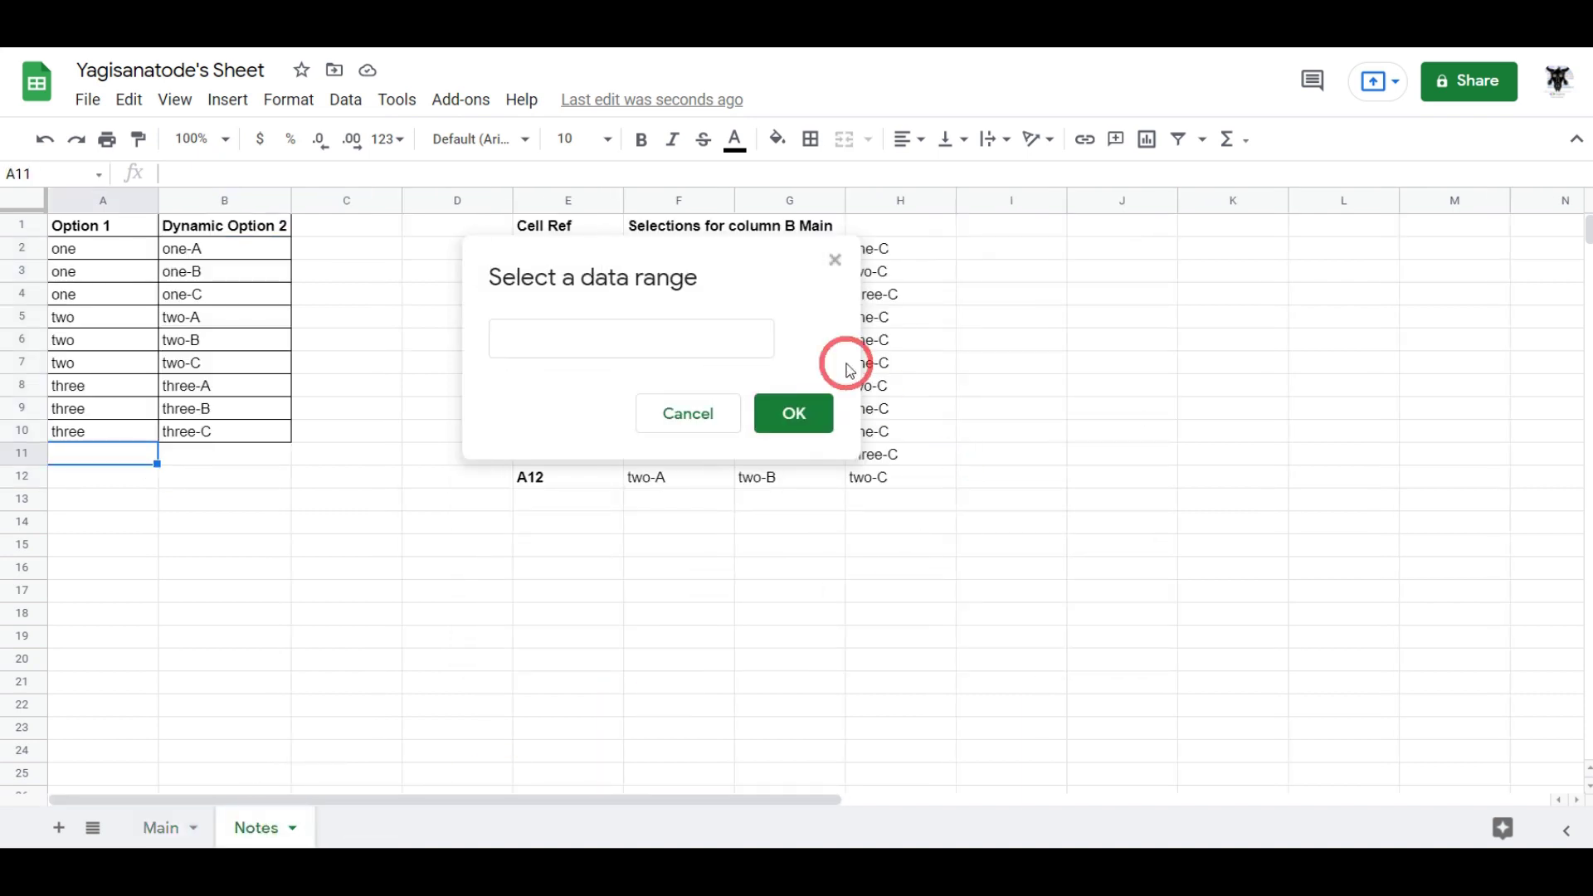
{"action": "left_click_drag", "start_coordinate": [693, 257], "coordinate": [248, 189]}
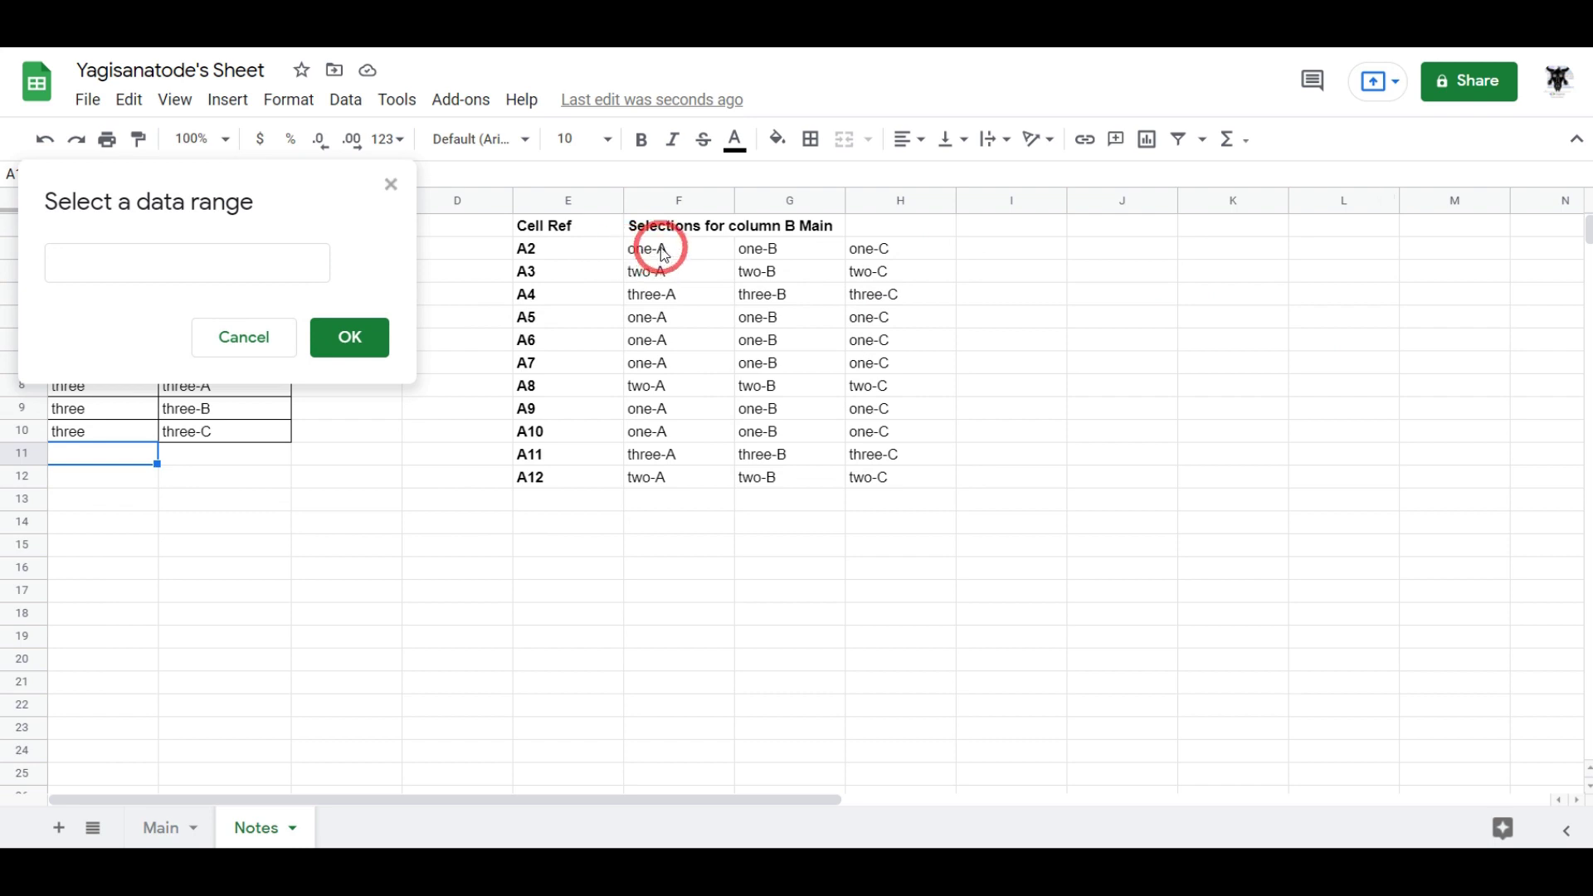
{"action": "left_click_drag", "start_coordinate": [664, 253], "coordinate": [1422, 247]}
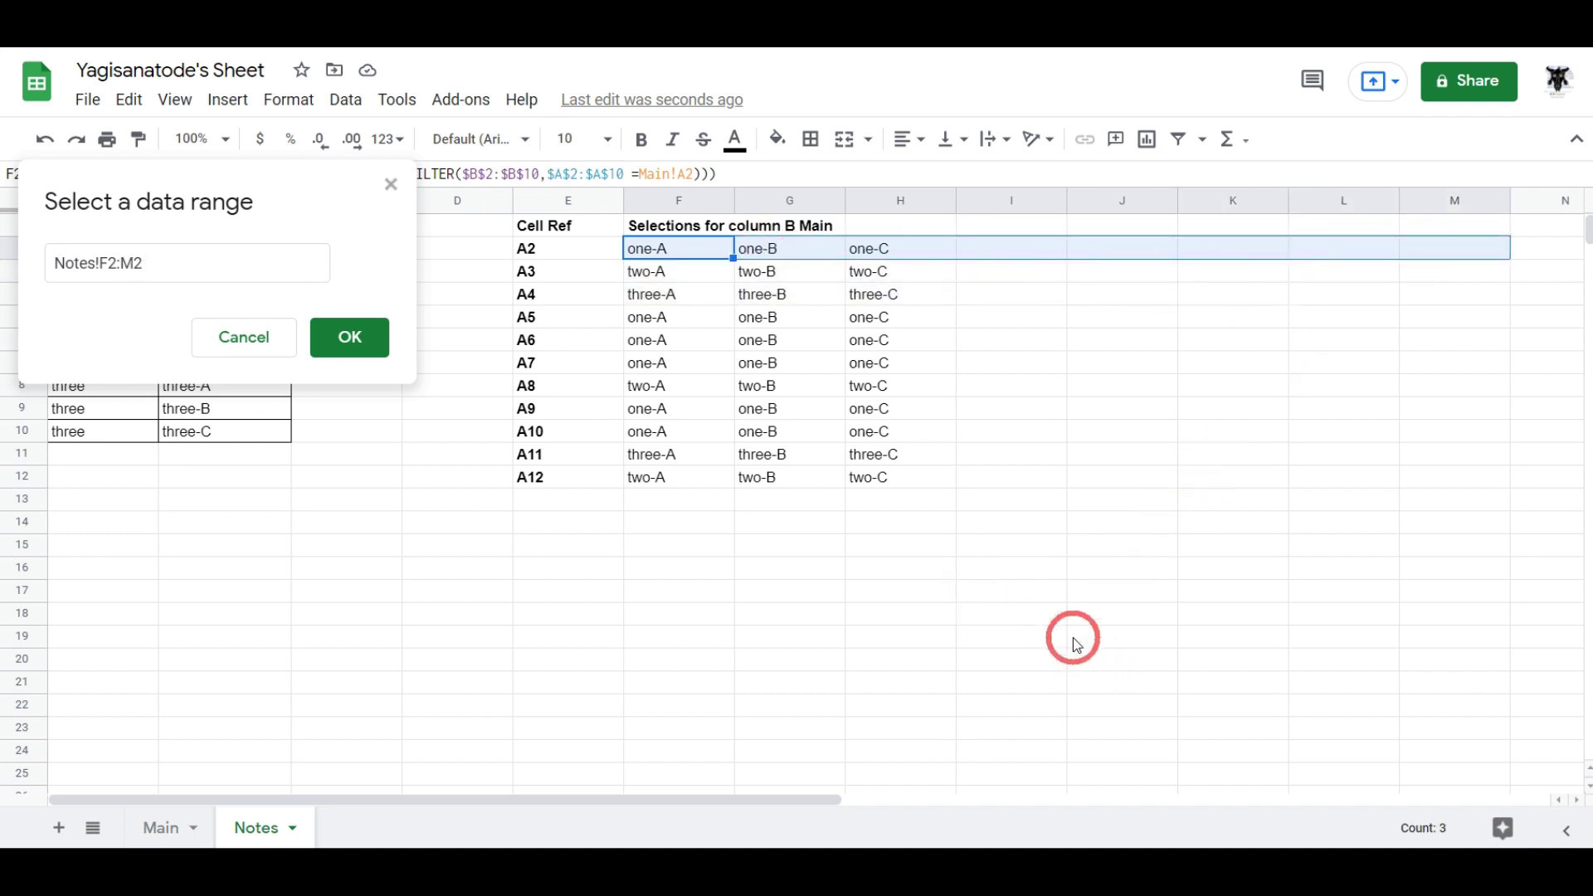
{"action": "left_click", "coordinate": [357, 341]}
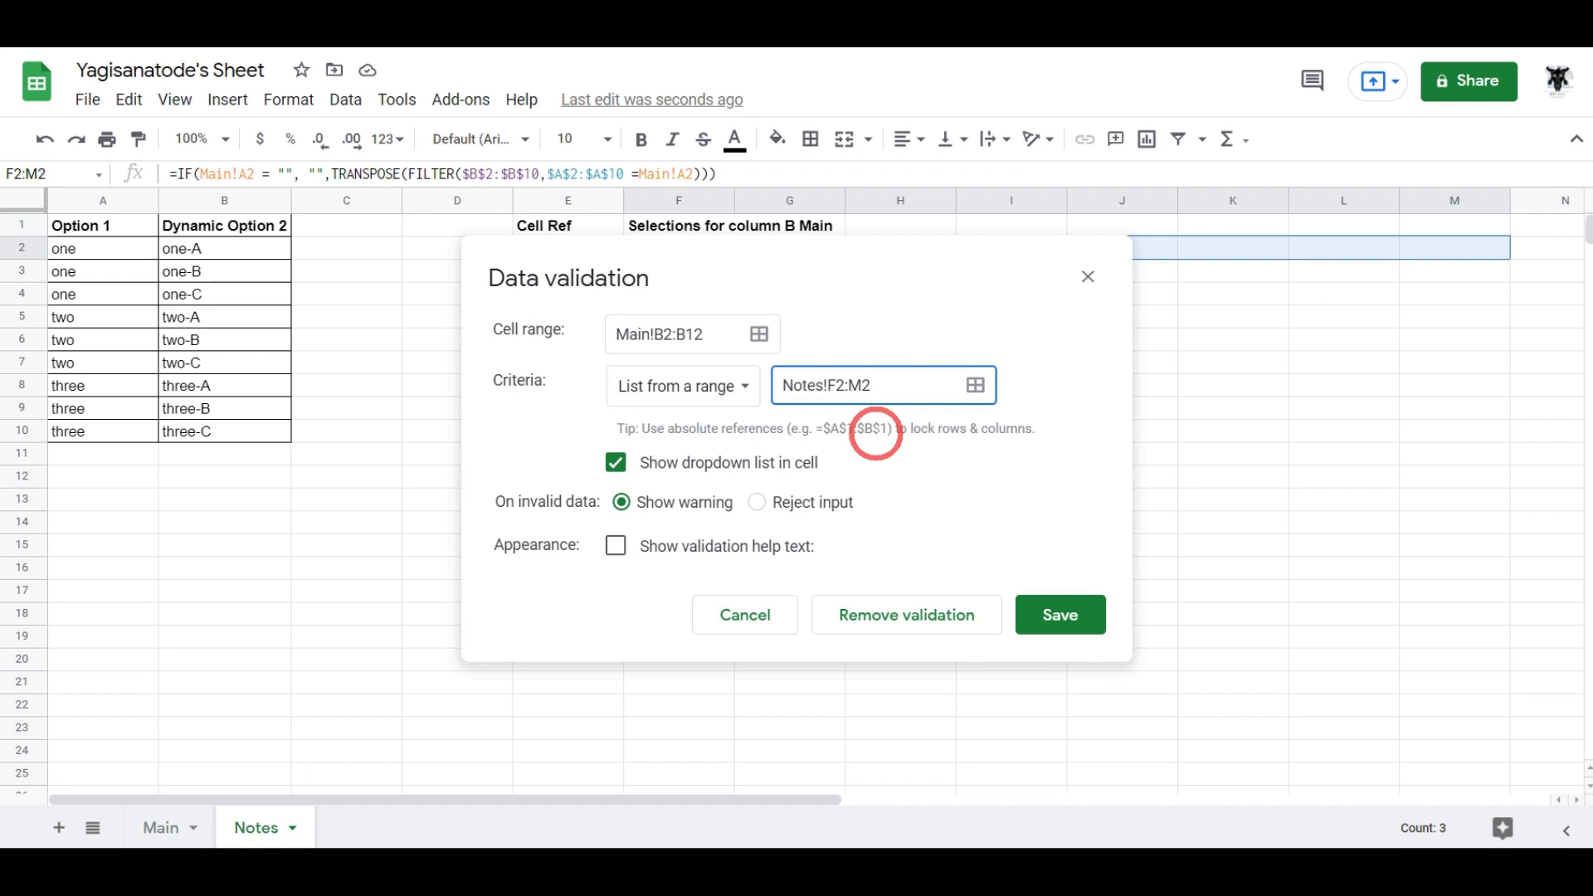
{"action": "left_click", "coordinate": [827, 385]}
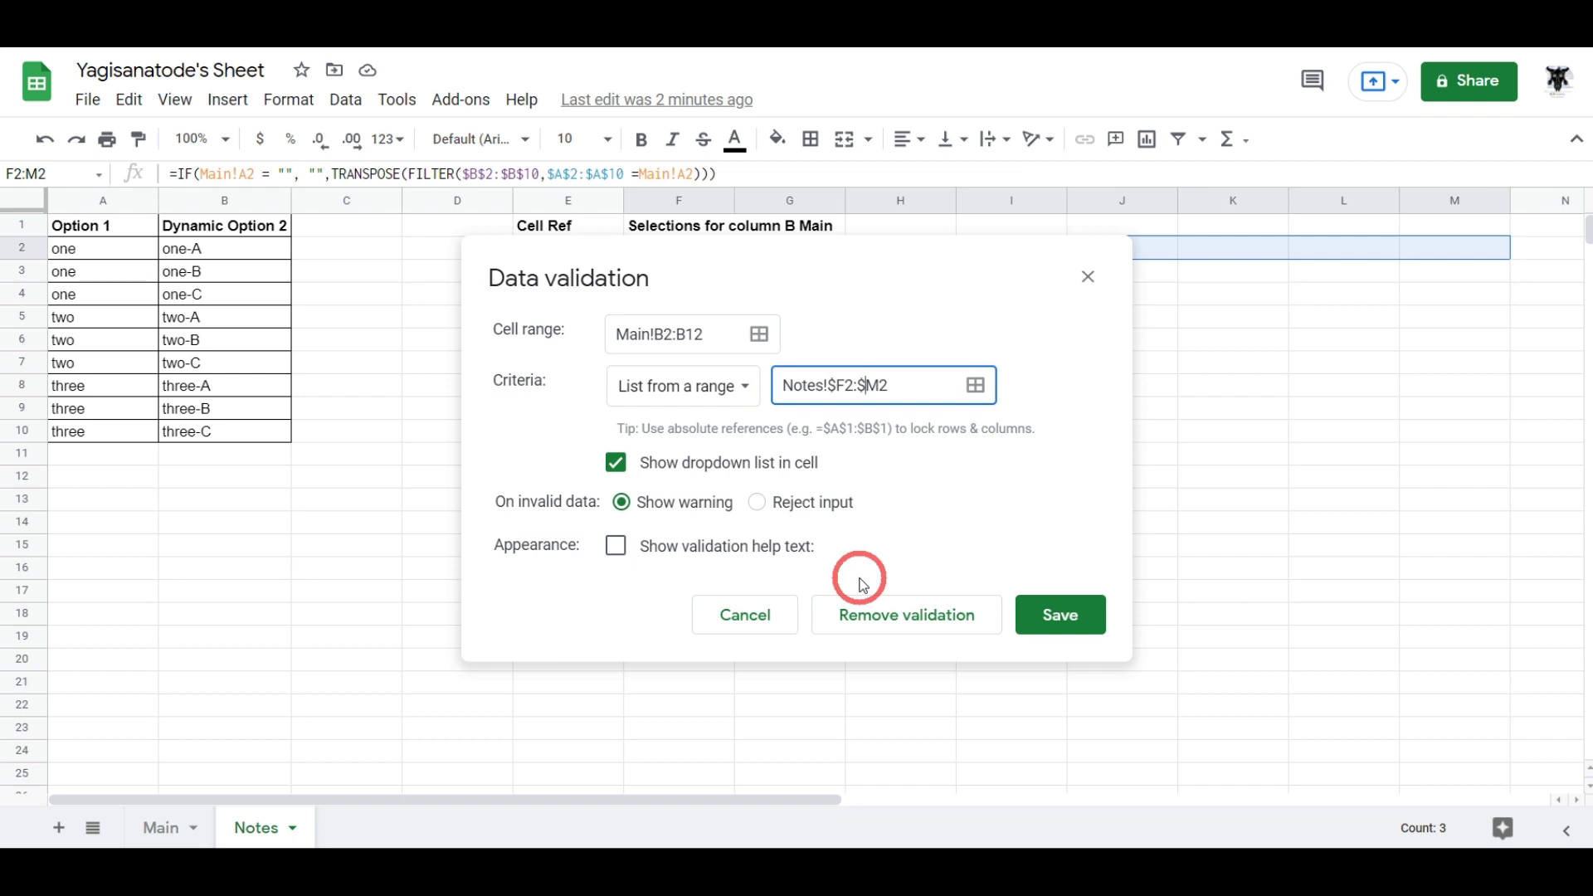
{"action": "left_click", "coordinate": [1078, 623]}
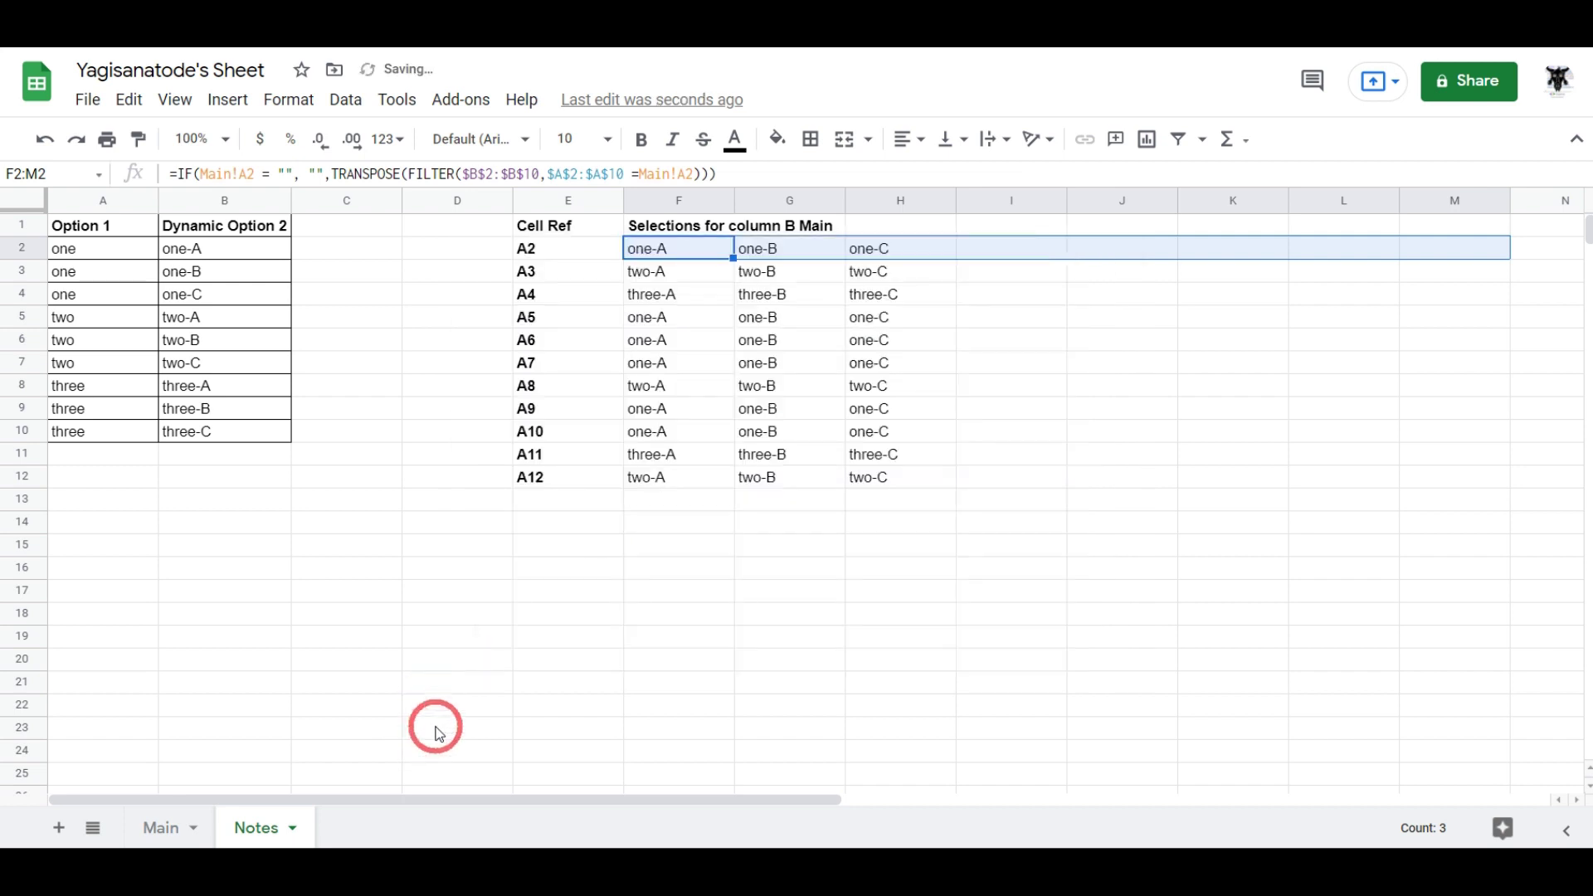
Step: Test the Option 2 dropdowns on Main by choosing one-C in B2 and two-B in B3
{"action": "left_click", "coordinate": [167, 830]}
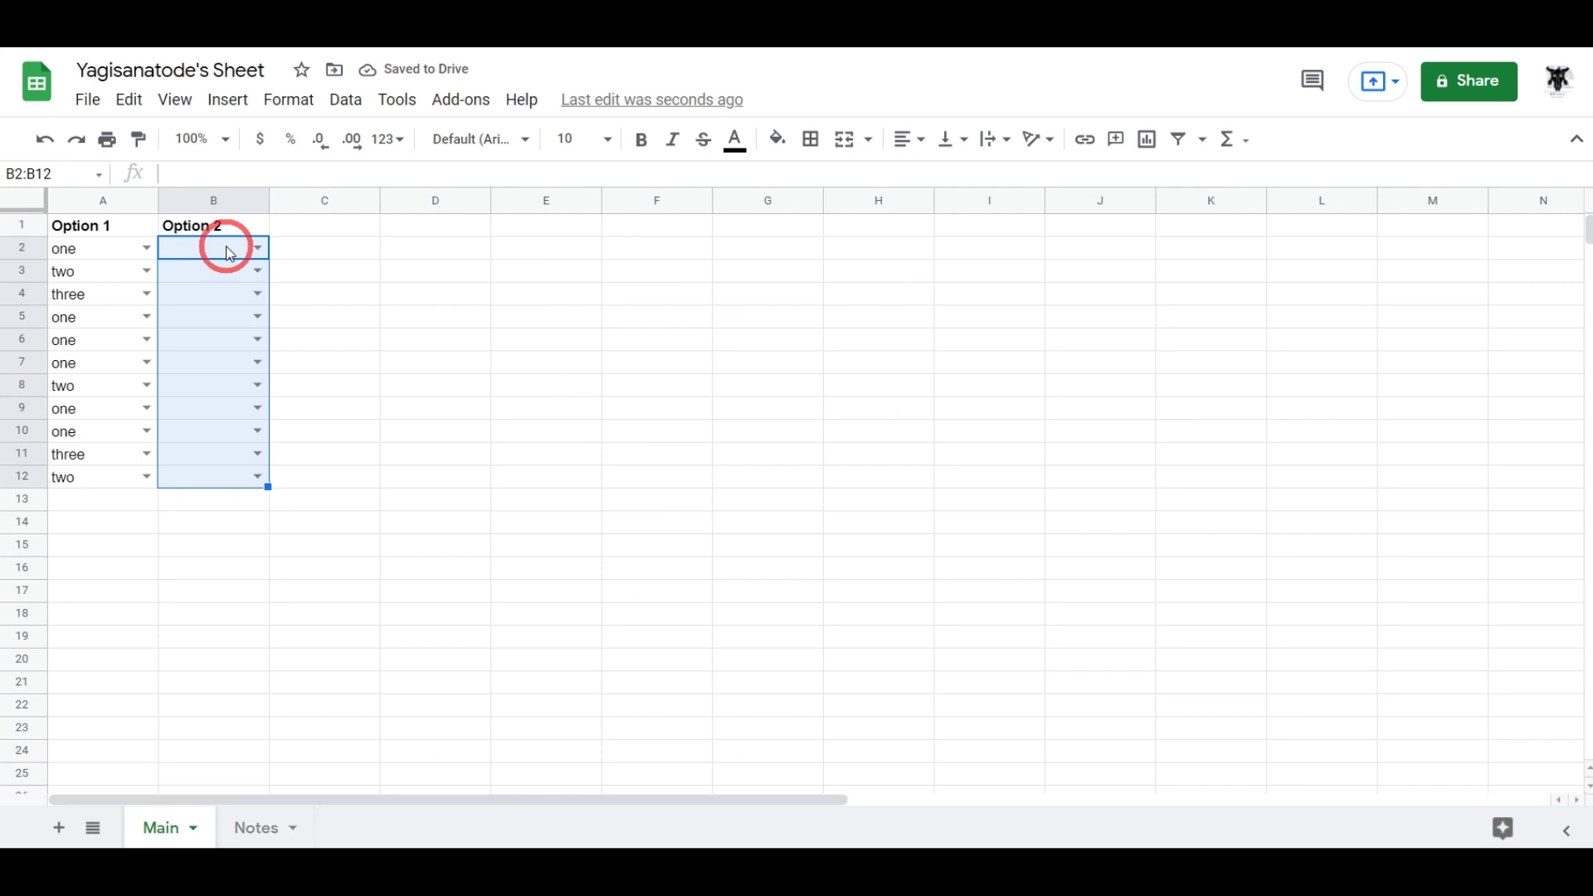
{"action": "left_click", "coordinate": [263, 828]}
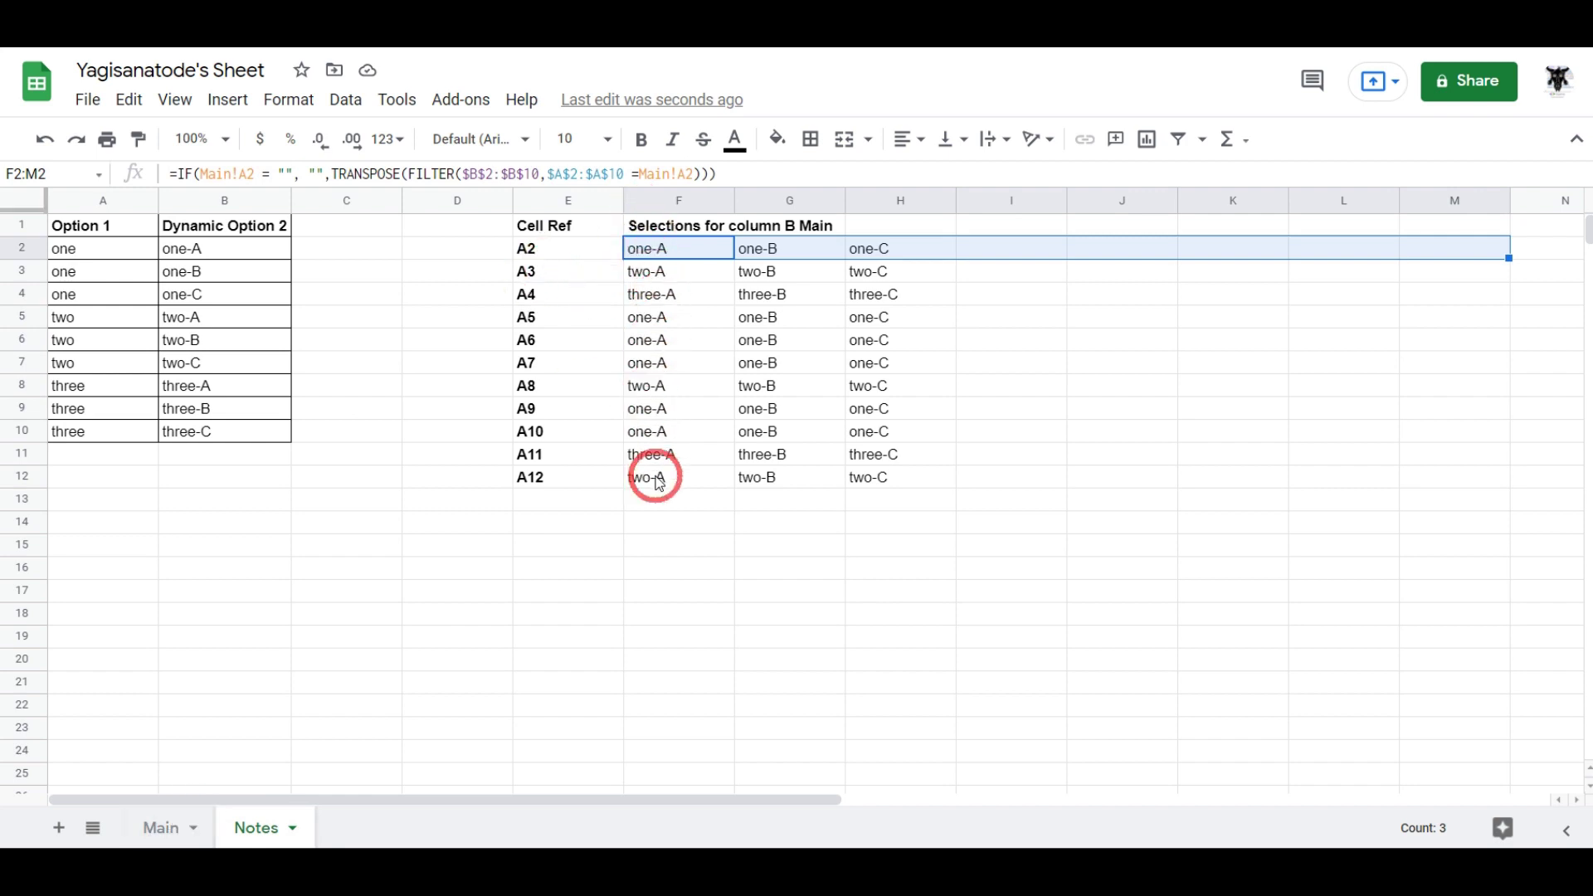
{"action": "left_click", "coordinate": [163, 840]}
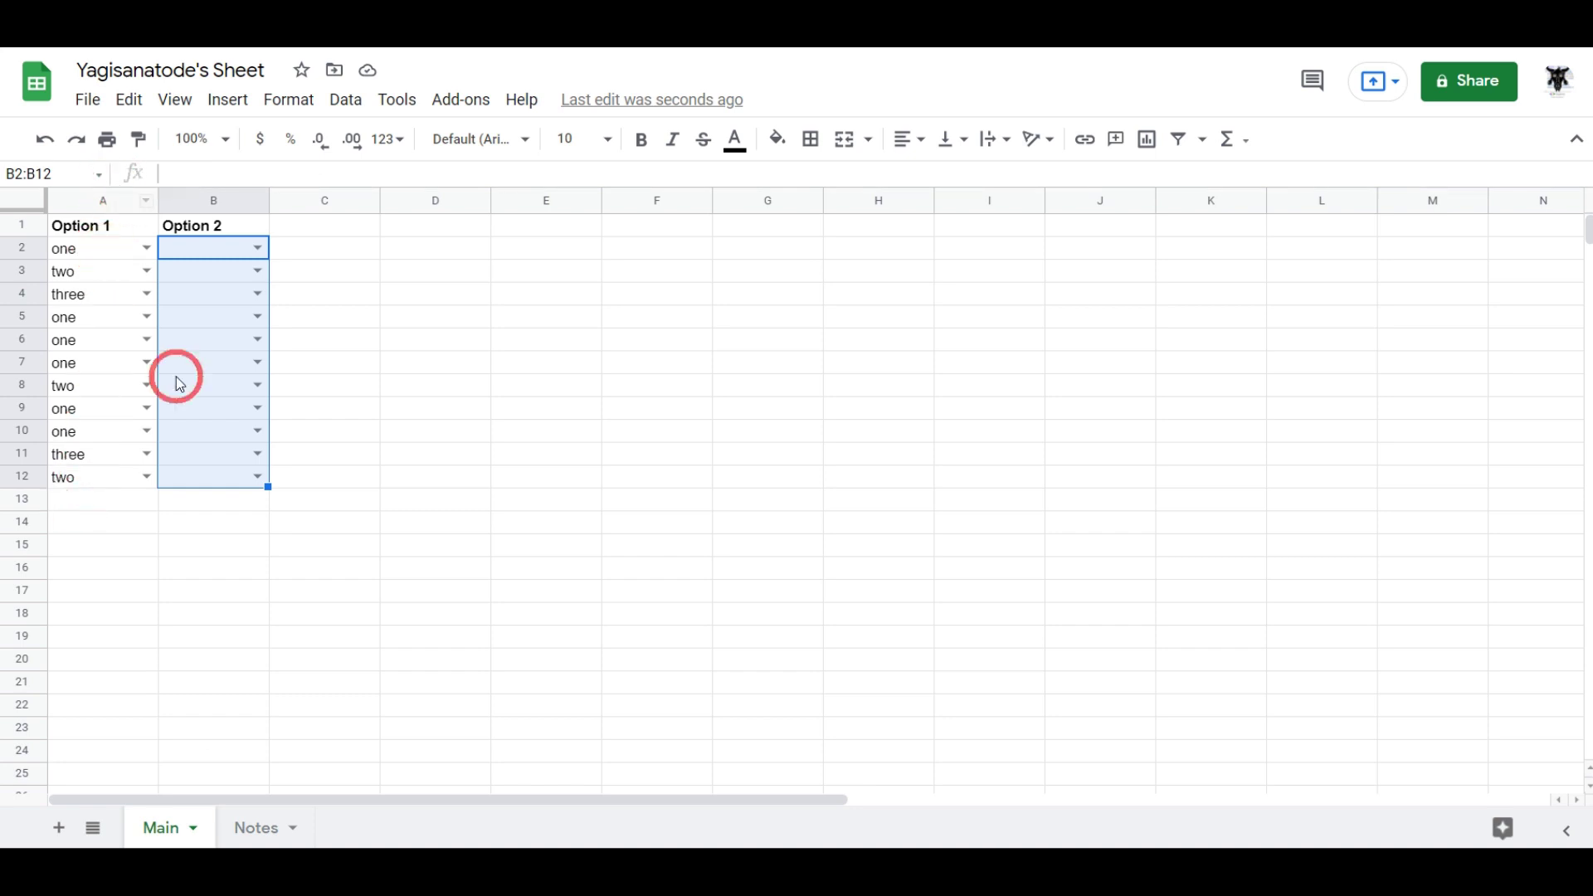
{"action": "left_click", "coordinate": [258, 247]}
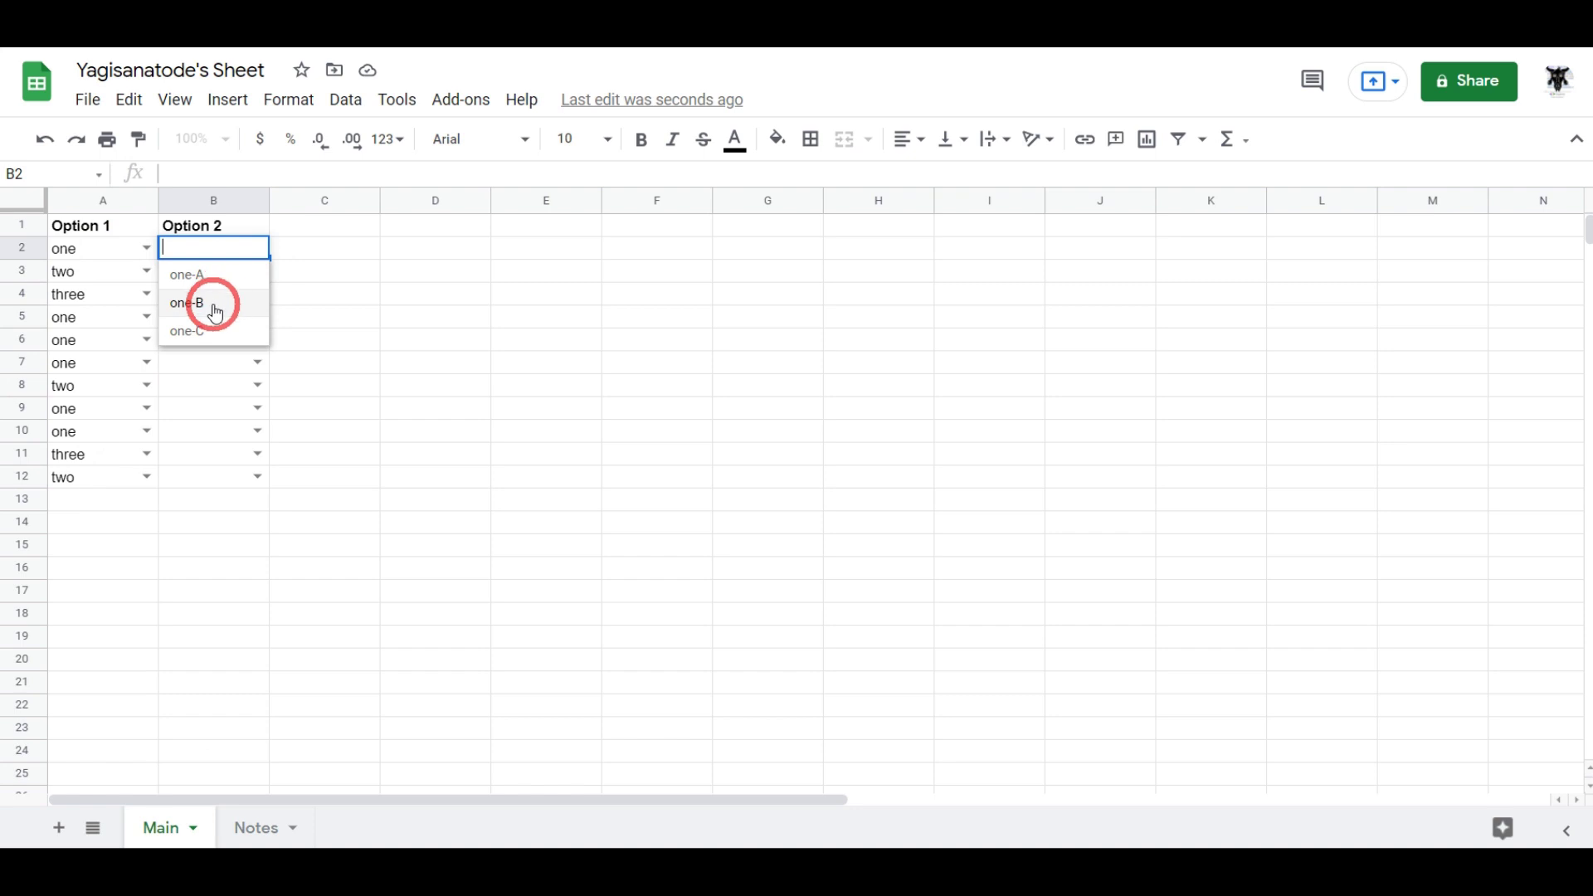
{"action": "left_click", "coordinate": [201, 336]}
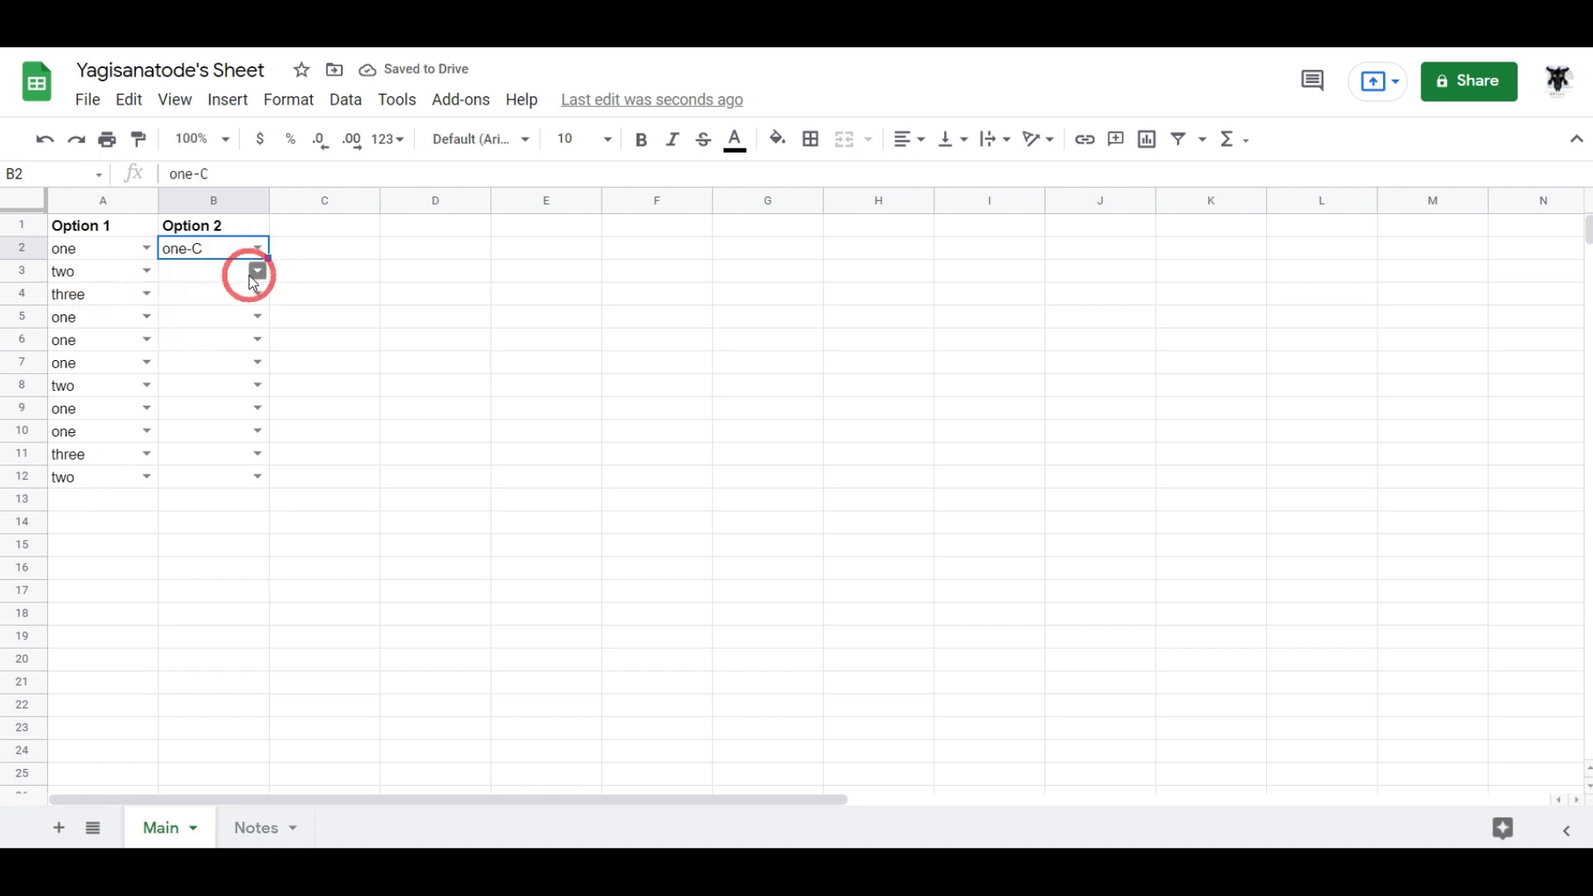
{"action": "left_click", "coordinate": [253, 272]}
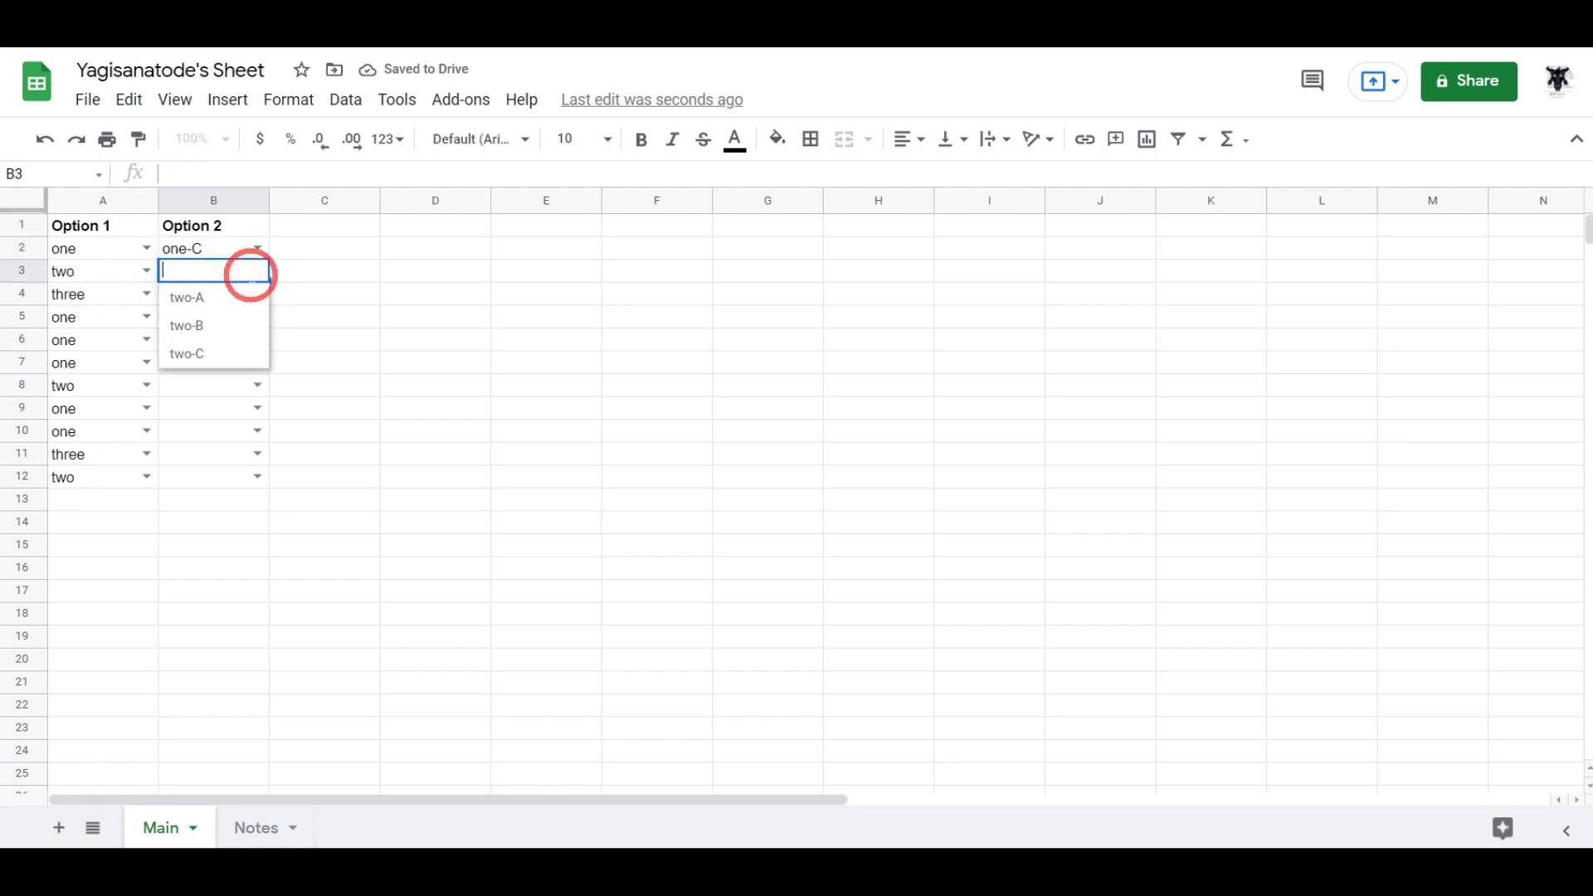
{"action": "left_click", "coordinate": [207, 326]}
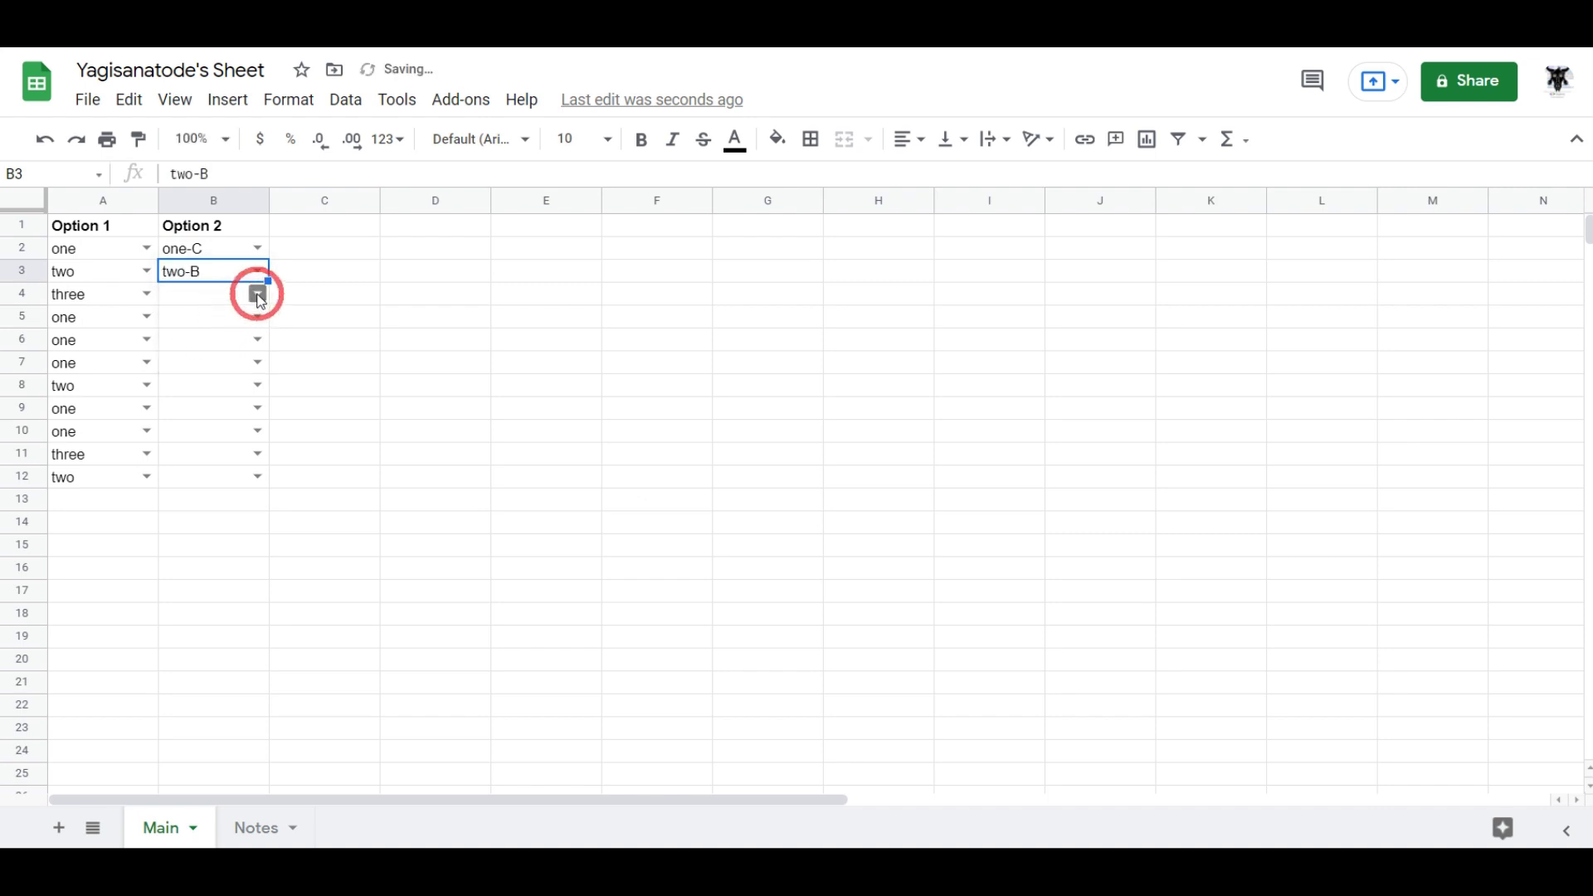
Step: Choose three-B in B4 and one-B in B5 from the Option 2 dropdowns
{"action": "left_click", "coordinate": [258, 296]}
{"action": "left_click", "coordinate": [212, 349]}
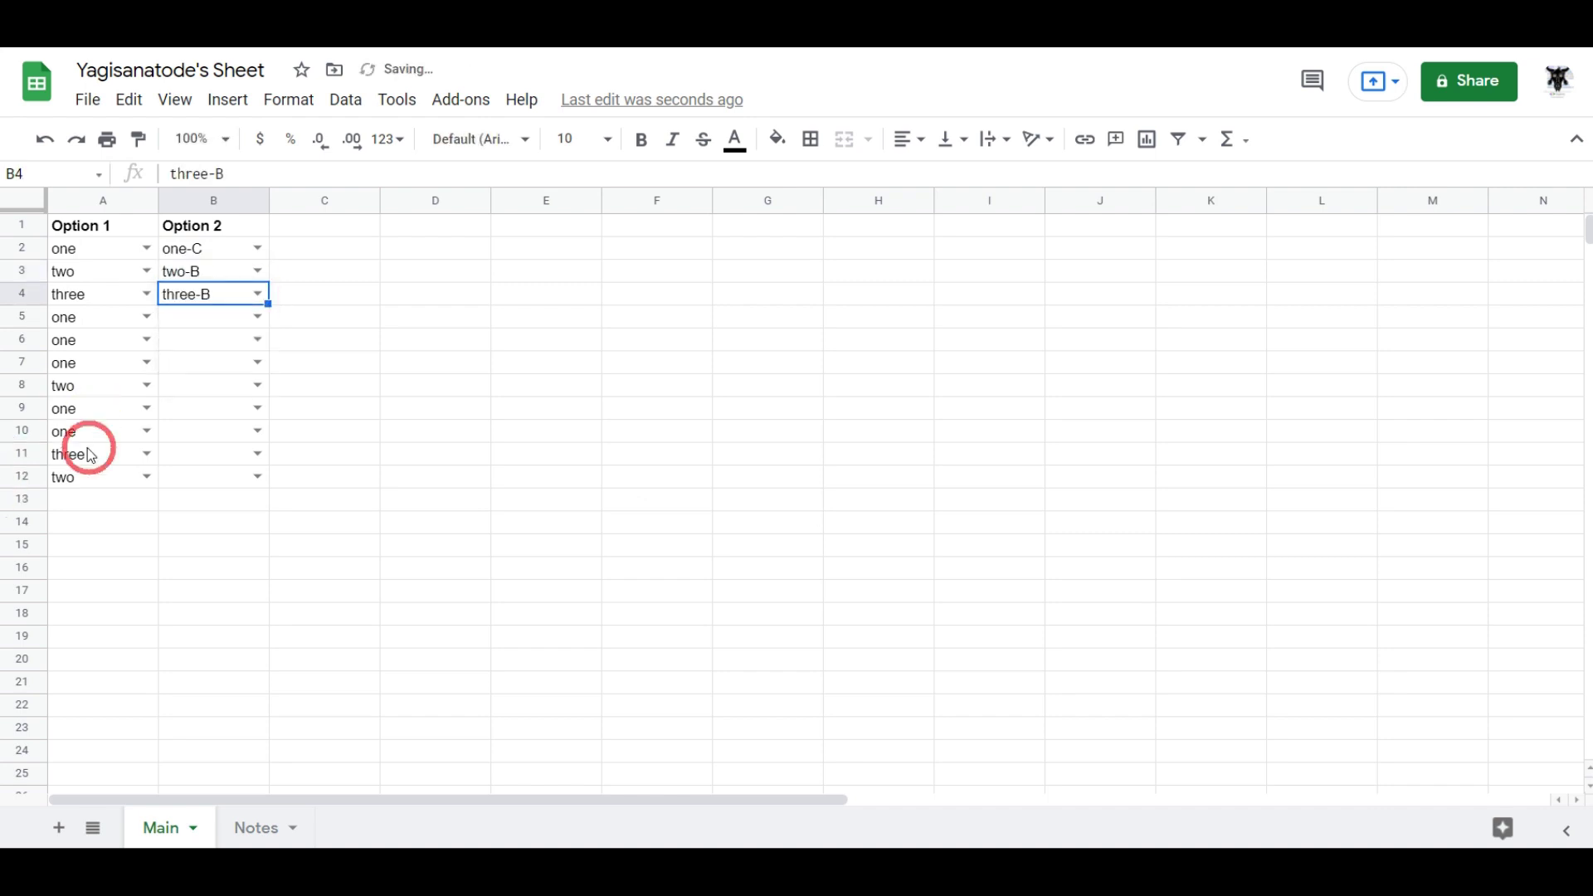
{"action": "left_click", "coordinate": [258, 318]}
{"action": "left_click", "coordinate": [211, 371]}
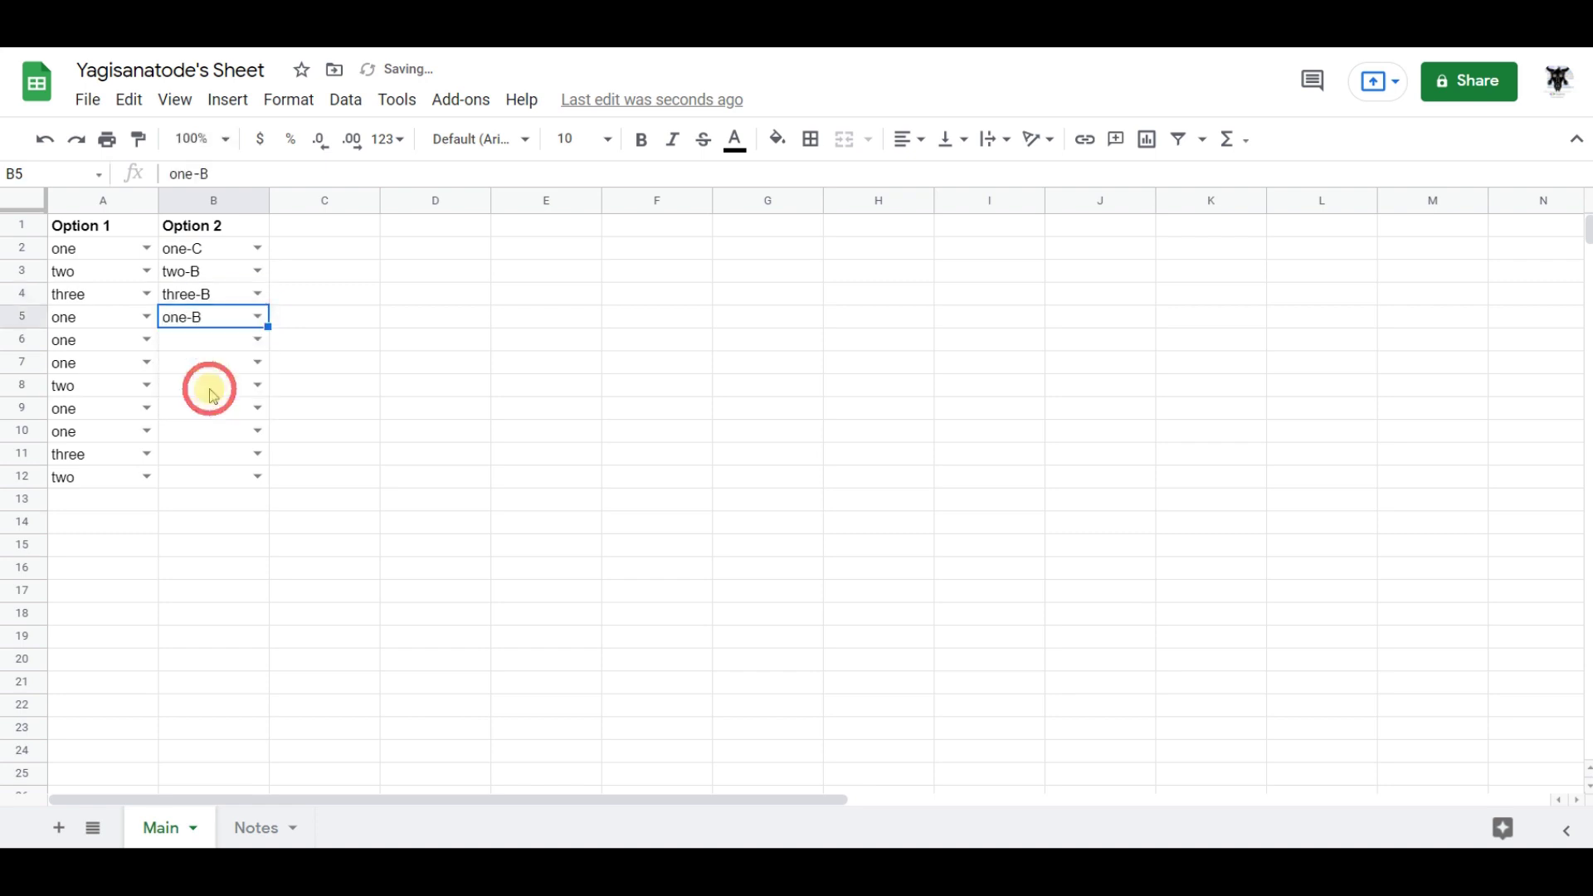
Step: Choose one-C in B6 and one-B in B7 from the Option 2 dropdowns
{"action": "left_click", "coordinate": [258, 341]}
{"action": "left_click", "coordinate": [222, 419]}
{"action": "left_click", "coordinate": [258, 365]}
{"action": "left_click", "coordinate": [213, 419]}
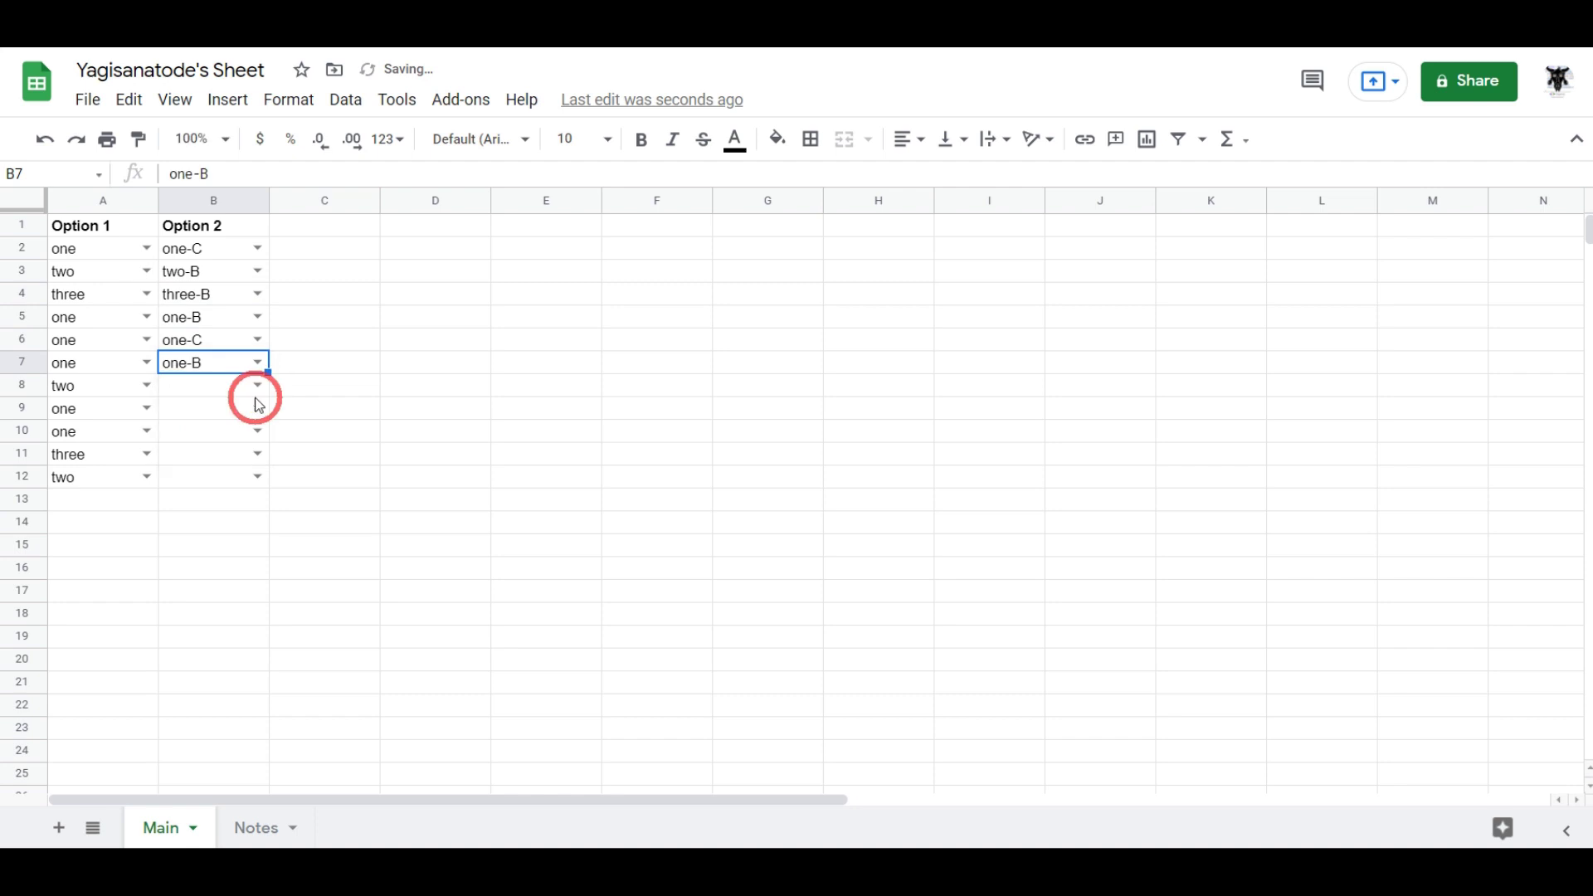
{"action": "left_click", "coordinate": [493, 417]}
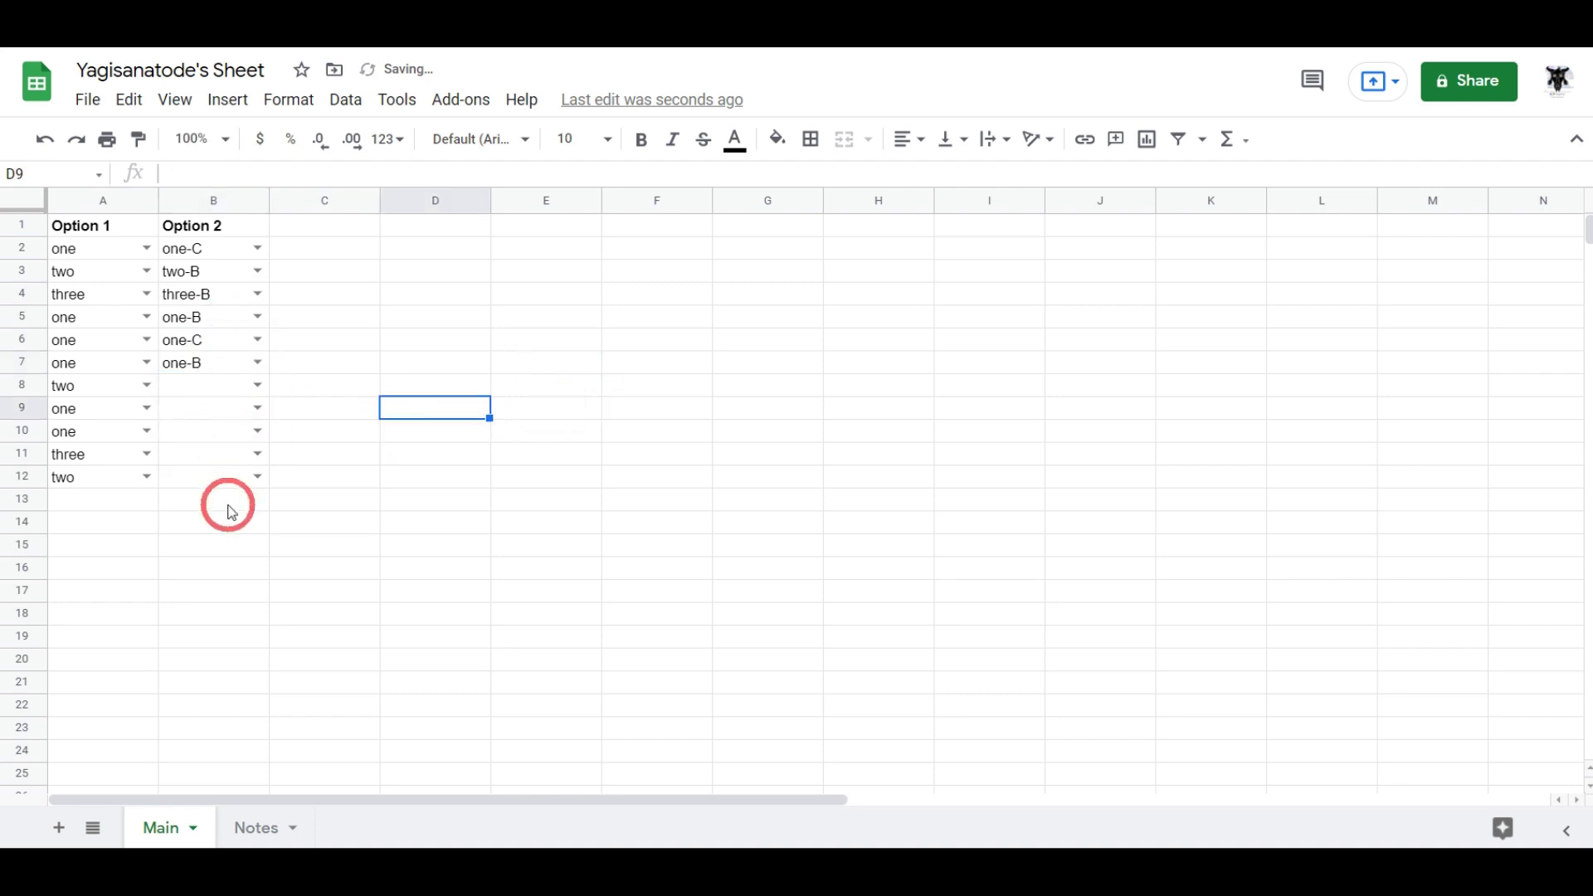
Step: Choose two-B in B8, one-A in B9 and one-B in B10 from the Option 2 dropdowns
{"action": "left_click", "coordinate": [258, 385]}
{"action": "left_click", "coordinate": [213, 440]}
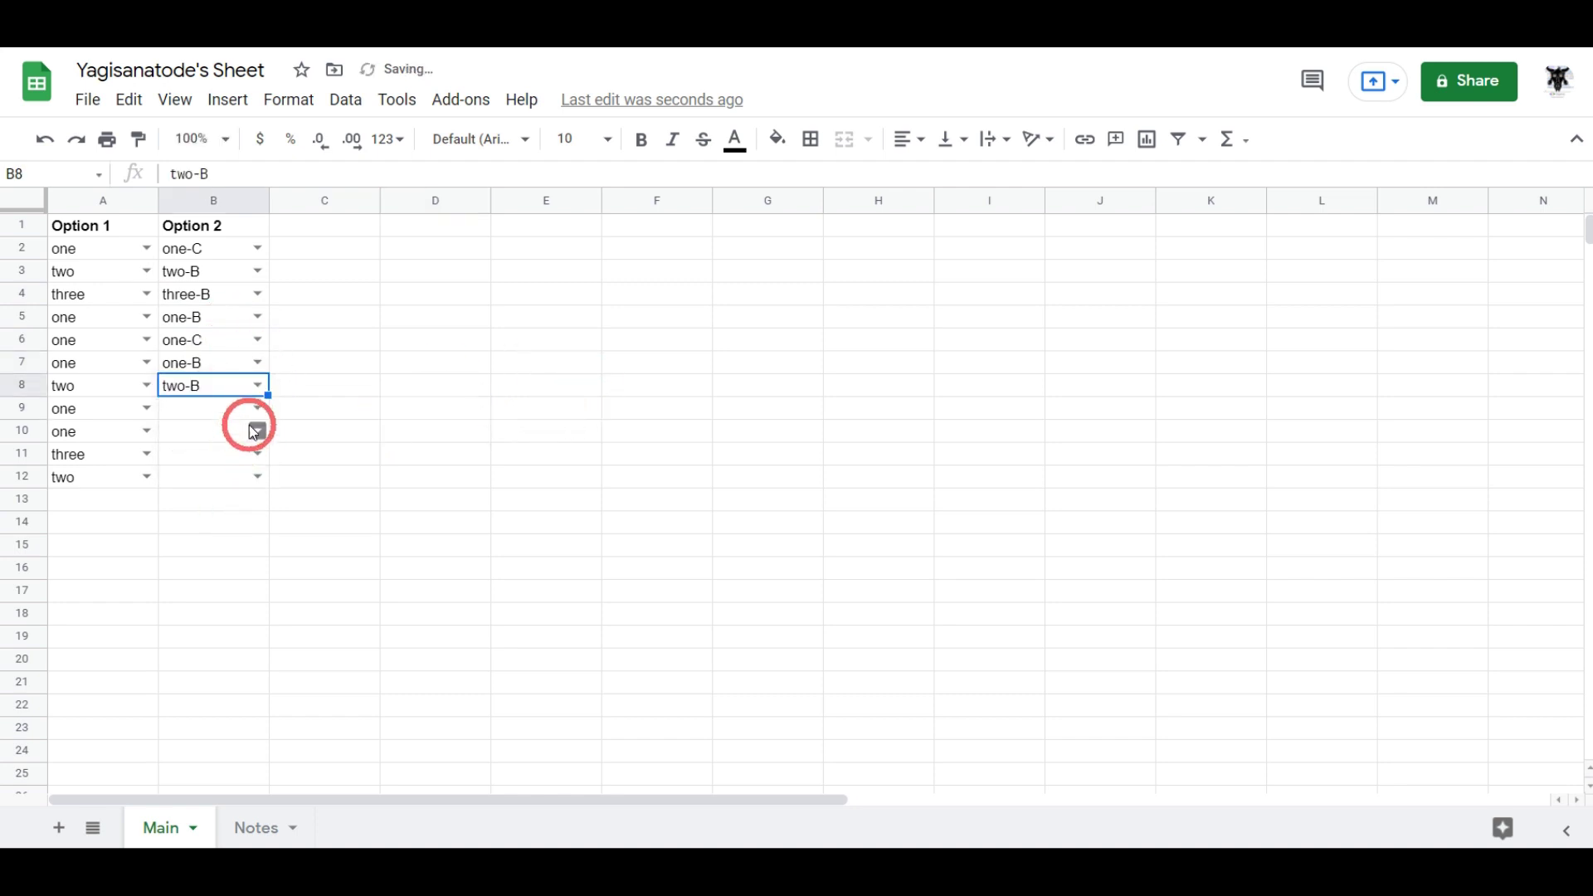
{"action": "left_click", "coordinate": [258, 408]}
{"action": "left_click", "coordinate": [224, 441]}
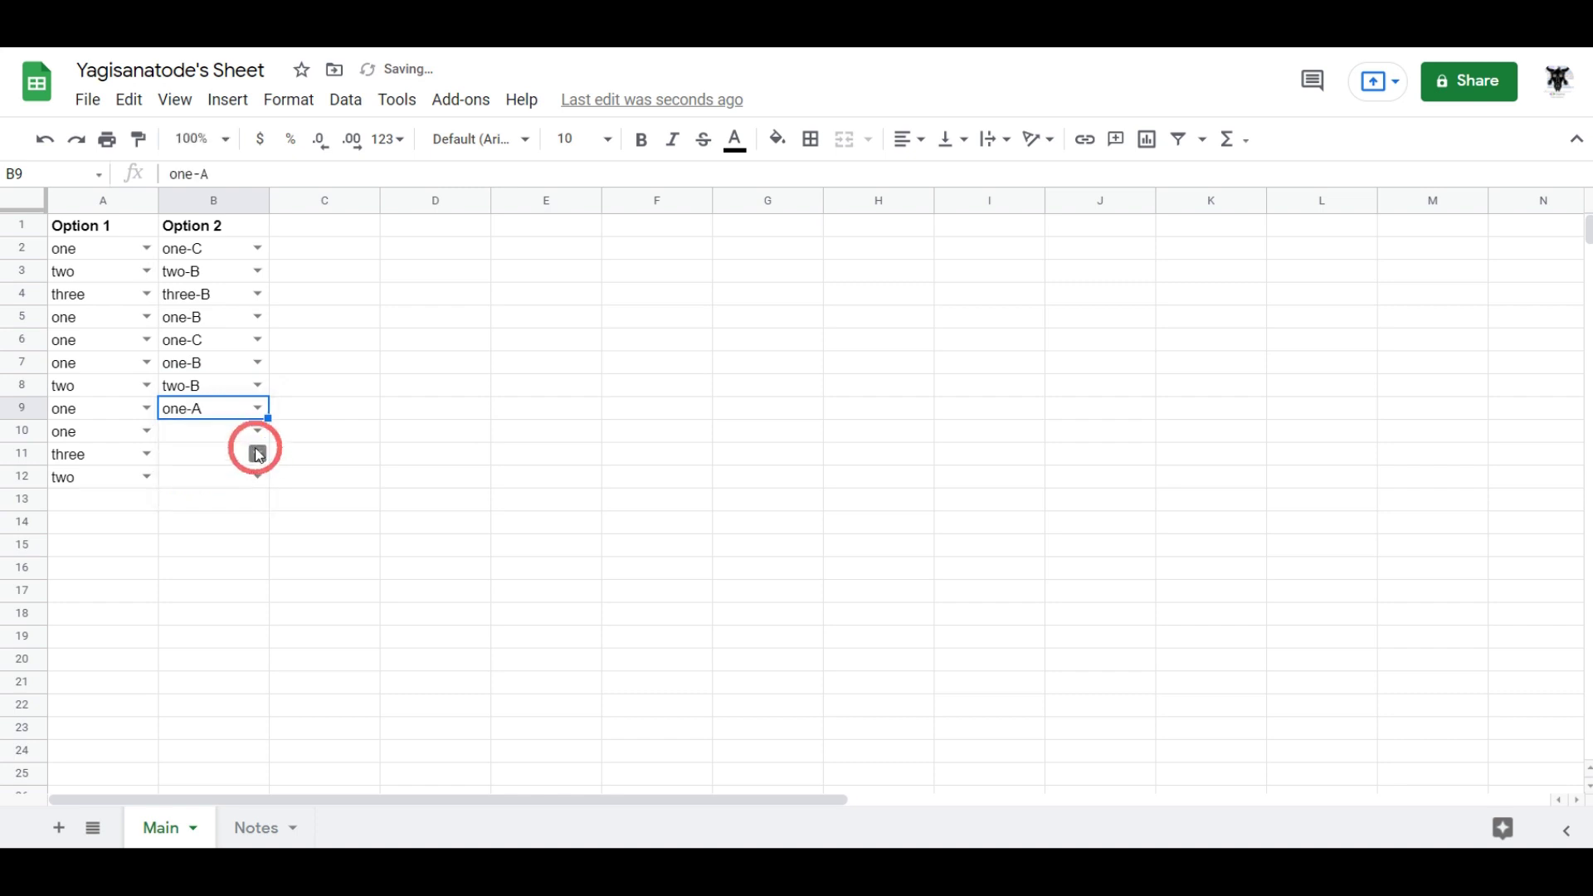
{"action": "left_click", "coordinate": [255, 432]}
{"action": "left_click", "coordinate": [219, 482]}
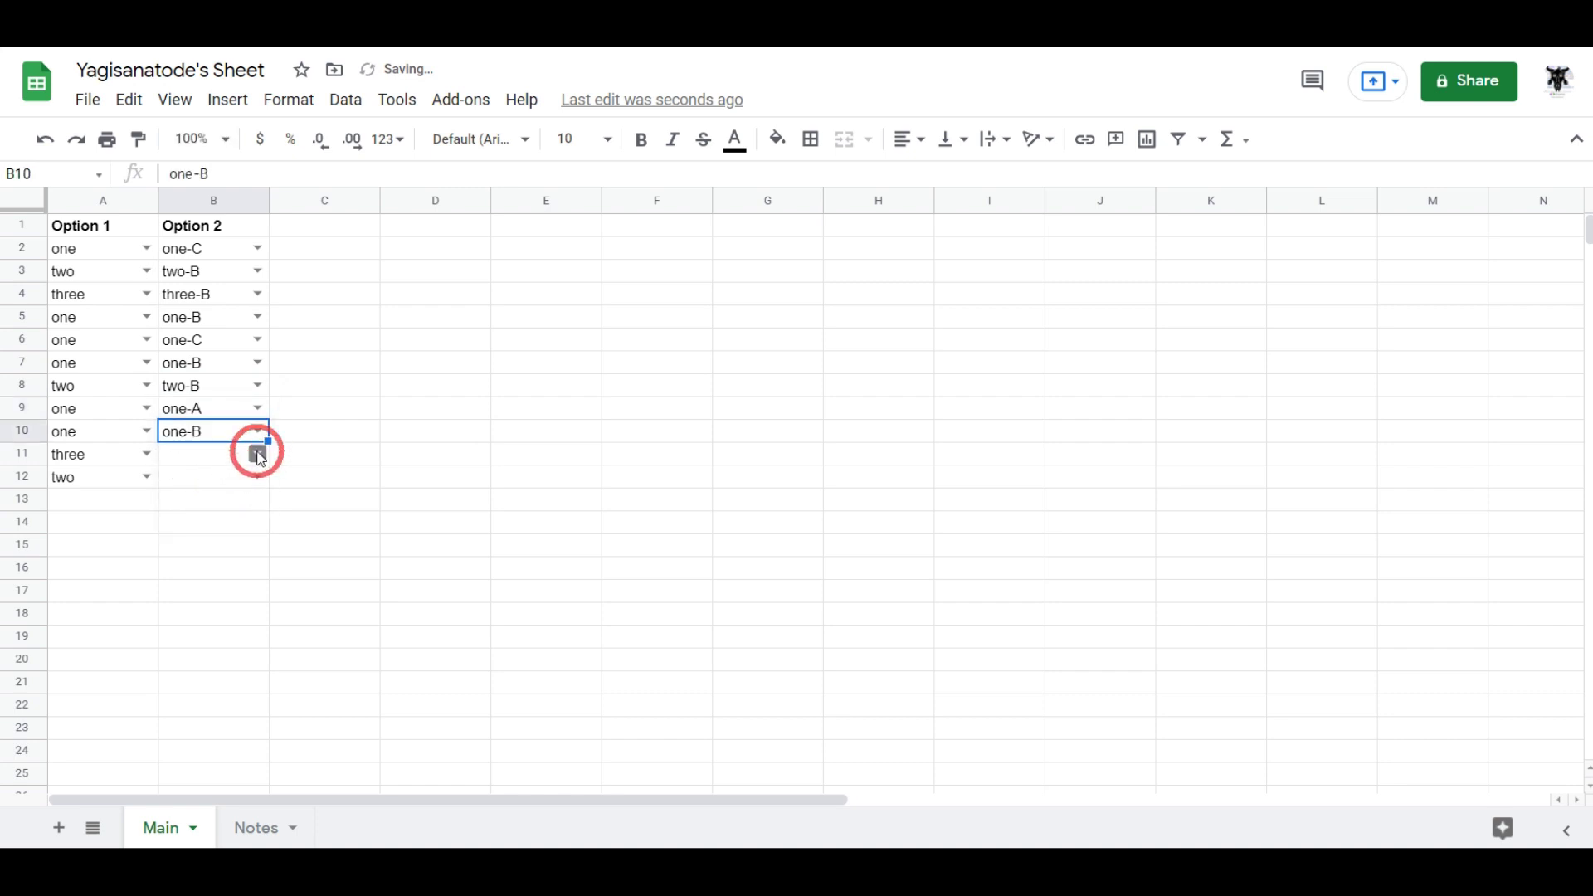
Step: Fill the last two Option 2 cells from their dropdowns, with three-C in B11 and two-C in B12
{"action": "left_click", "coordinate": [256, 472]}
{"action": "left_click", "coordinate": [191, 531]}
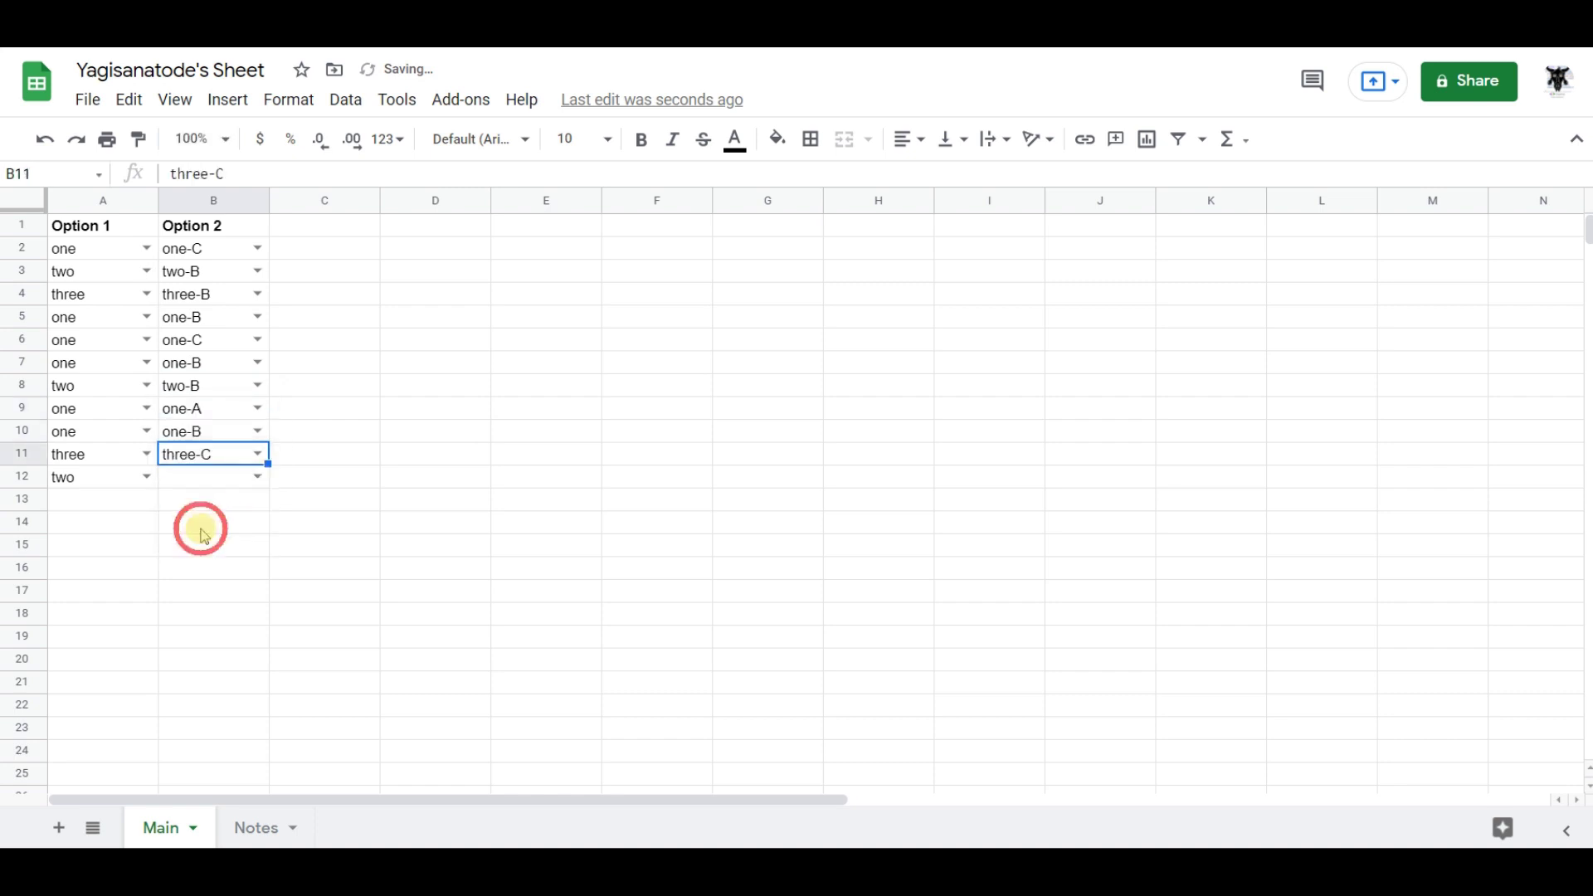
{"action": "left_click", "coordinate": [259, 478]}
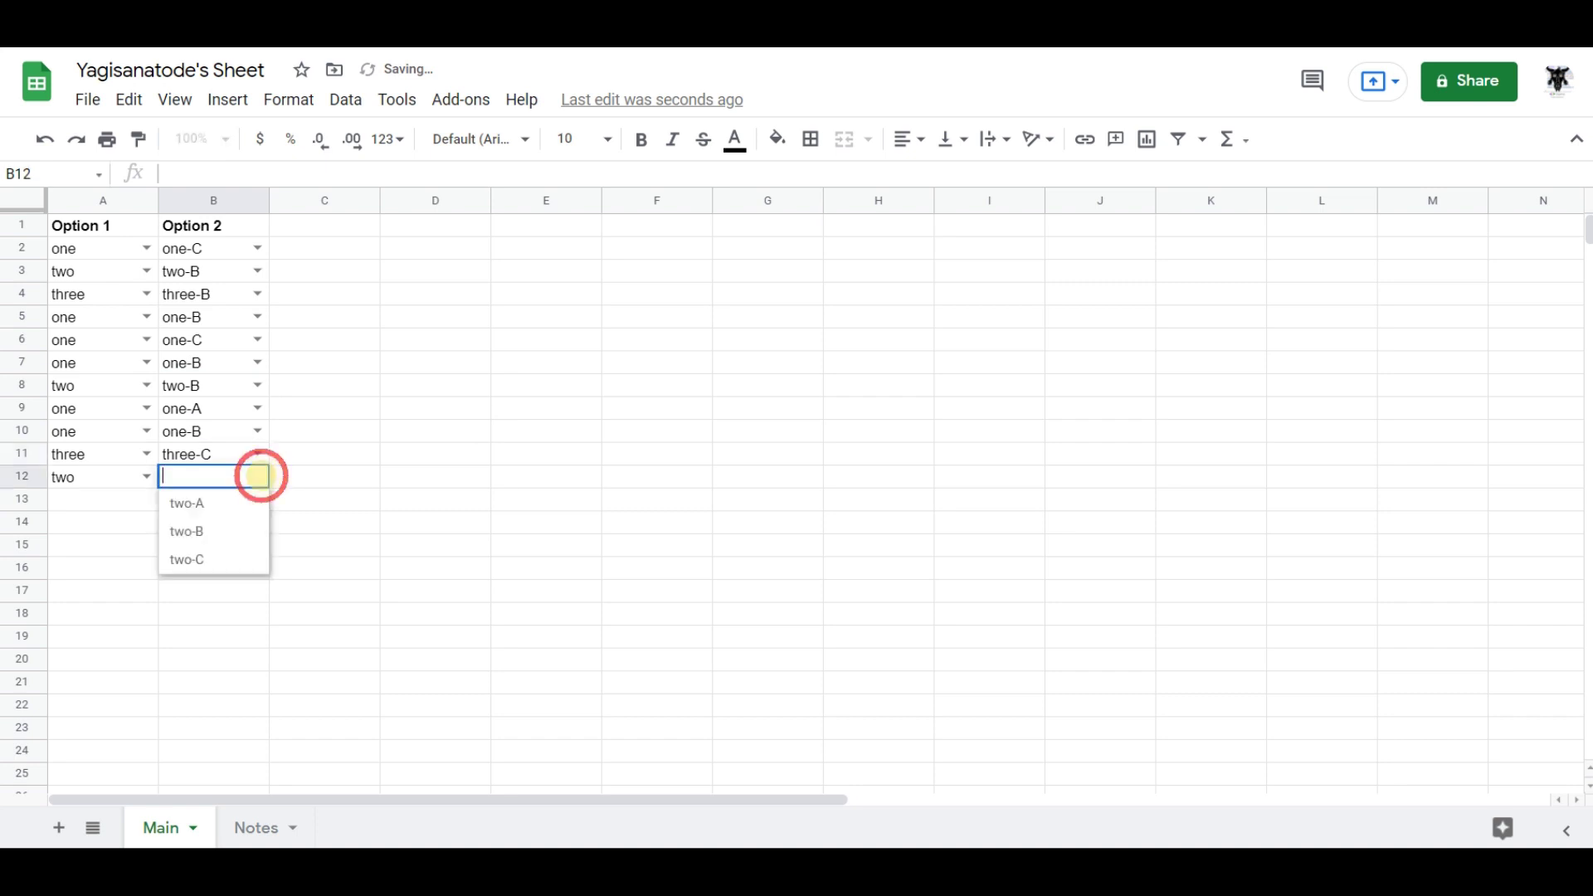
{"action": "left_click", "coordinate": [208, 561]}
{"action": "left_click", "coordinate": [406, 474]}
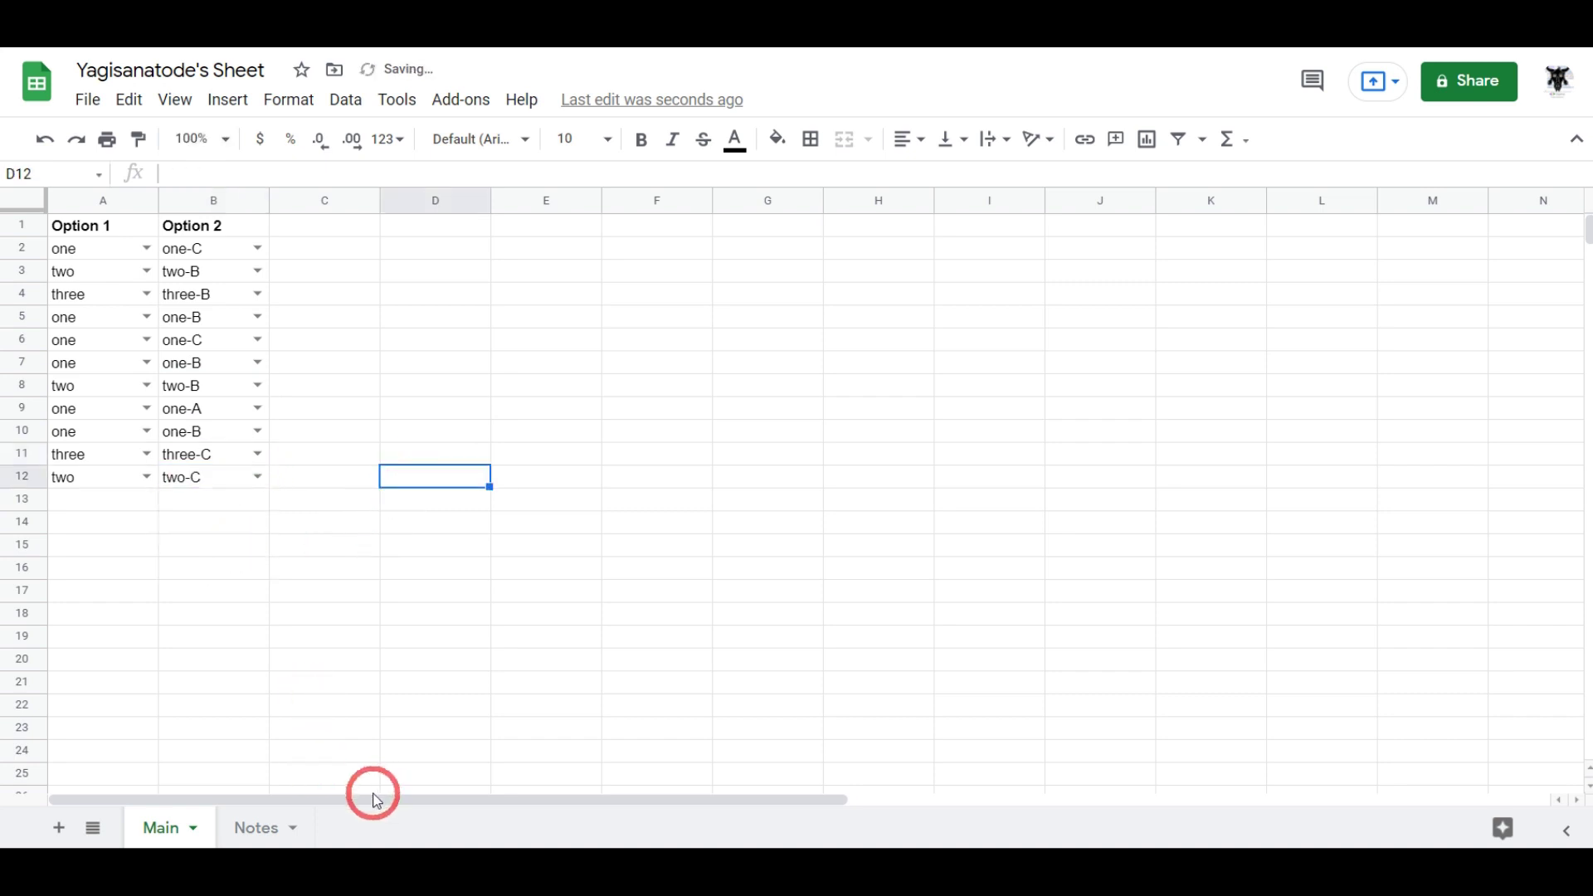